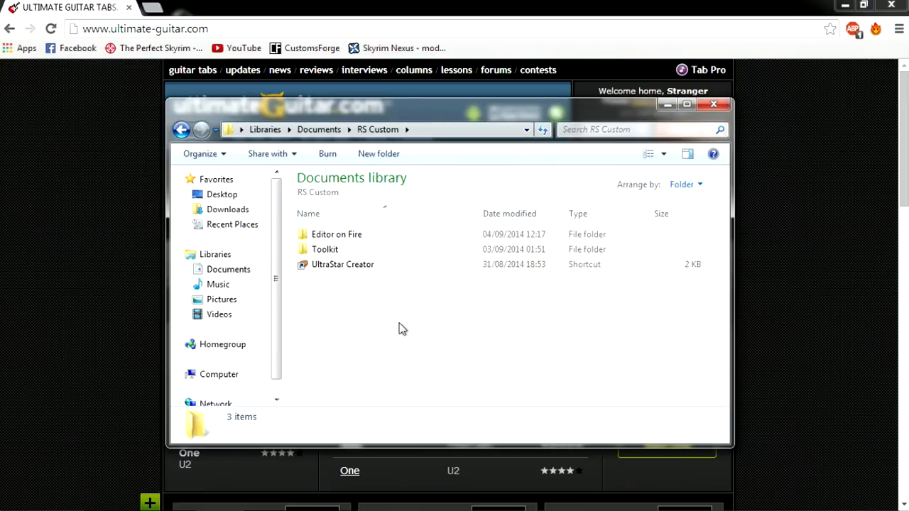
- Review the Editor on Fire, Toolkit and UltraStar Creator items in the RS Custom folder
click(353, 235)
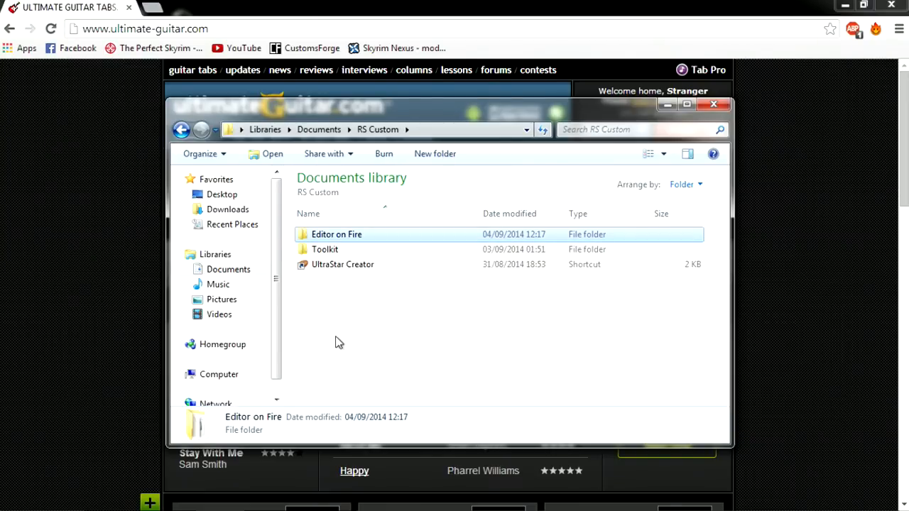
click(334, 255)
click(367, 267)
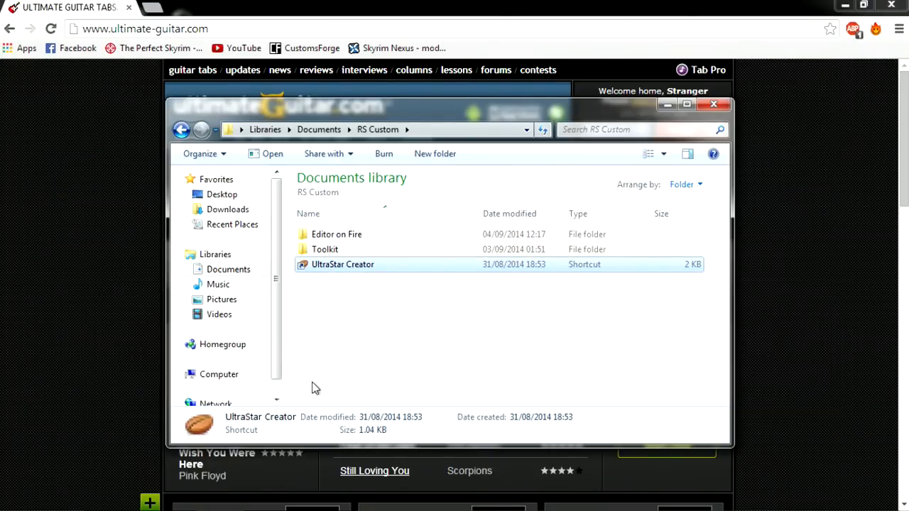
- Search the installed programs for "wwise" to locate Wwise 64-bit, and minimize the RS Custom folder window
click(16, 497)
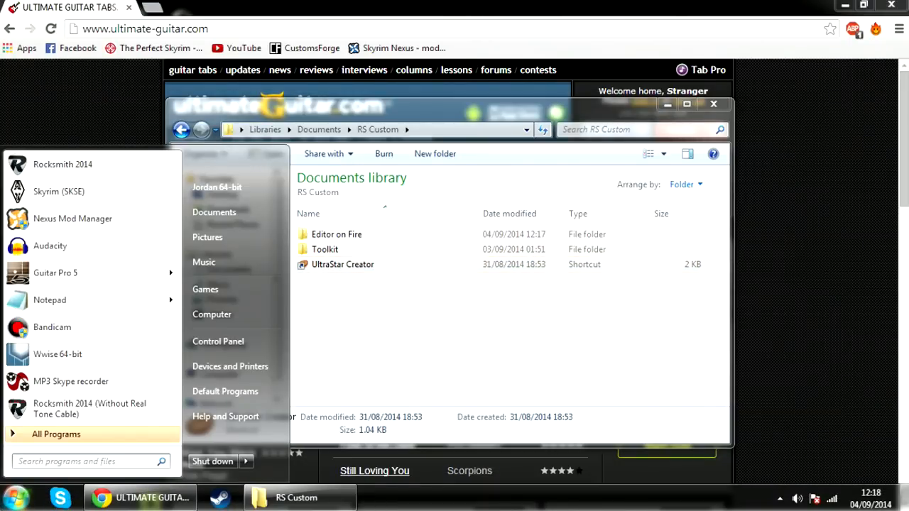
text(wwise)
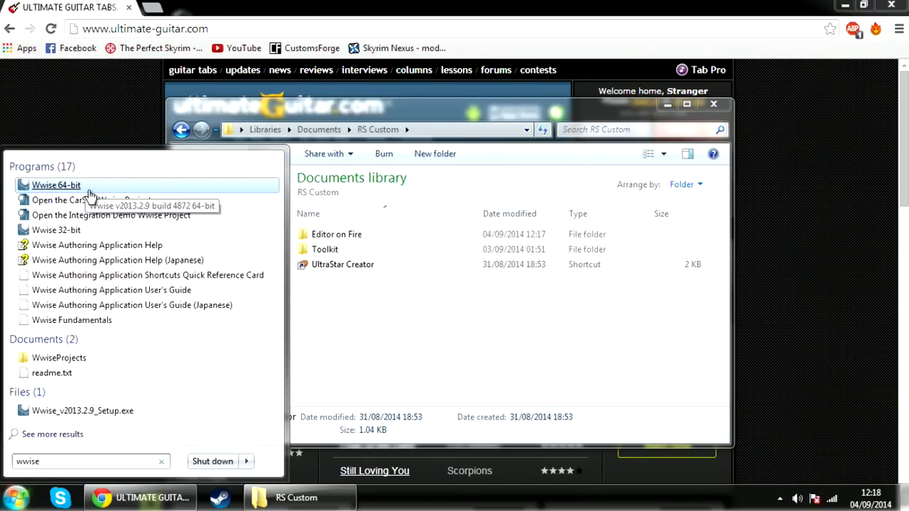
click(355, 315)
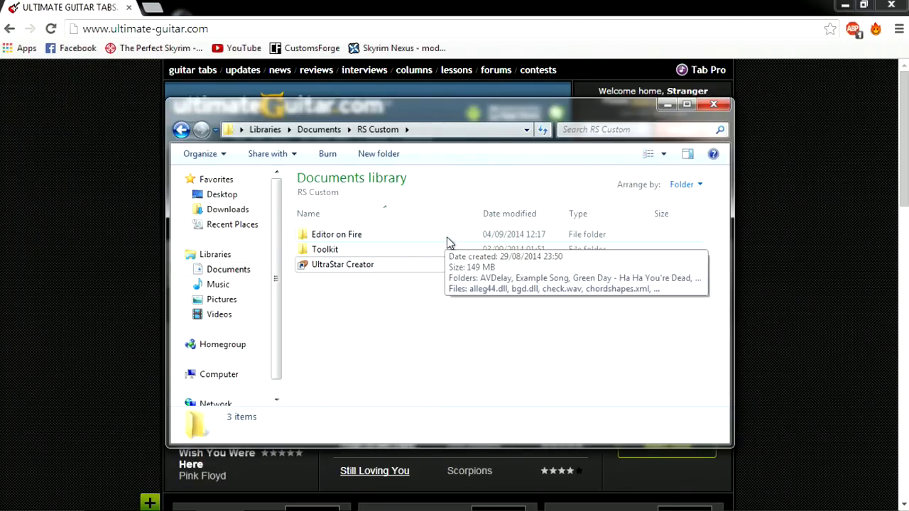
click(667, 106)
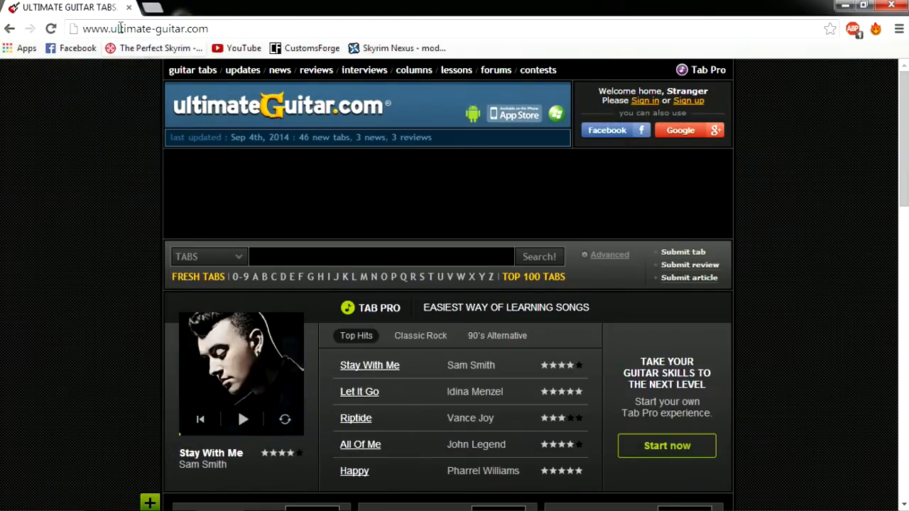
- Search the tabs on ultimate-guitar.com for "the static age"
drag(110, 28, 186, 28)
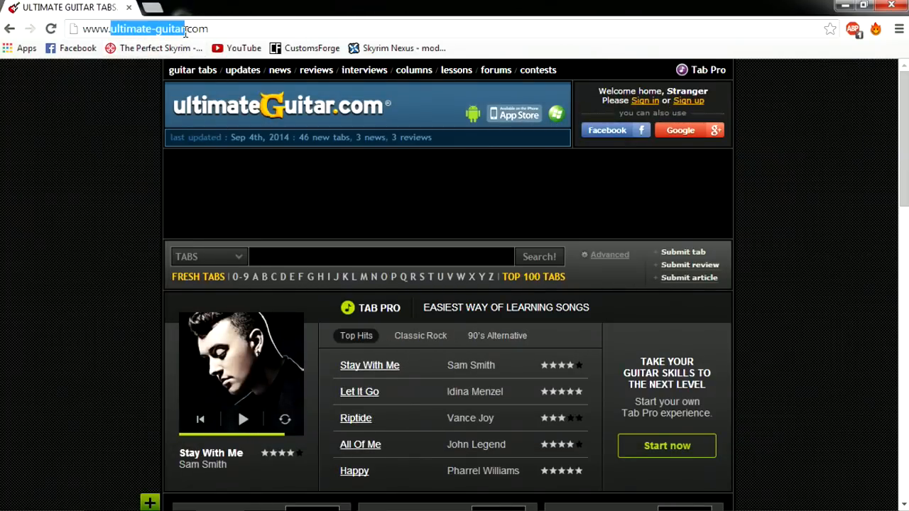
click(219, 29)
click(322, 258)
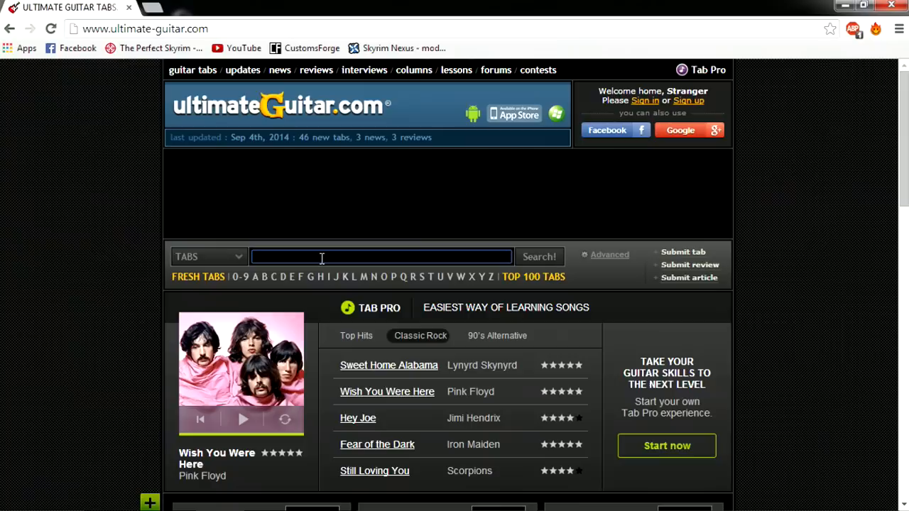
text(th)
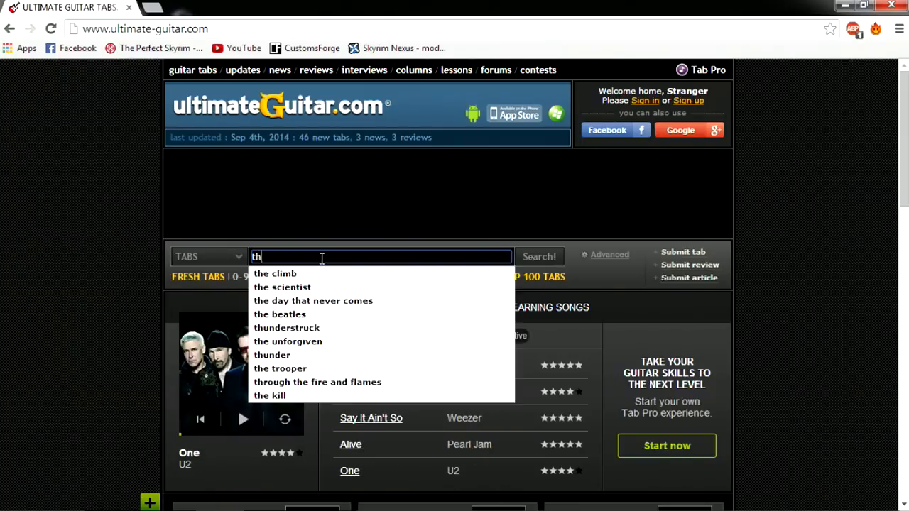
text(e static age)
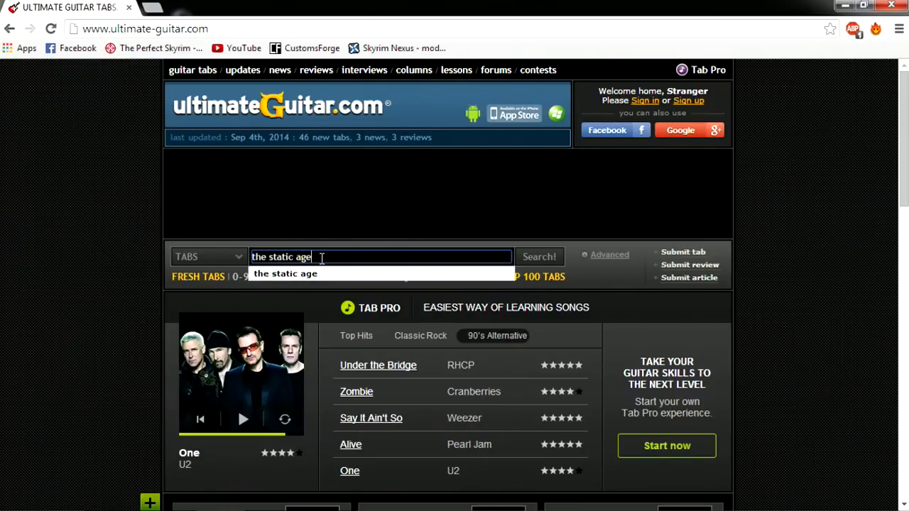
key(Return)
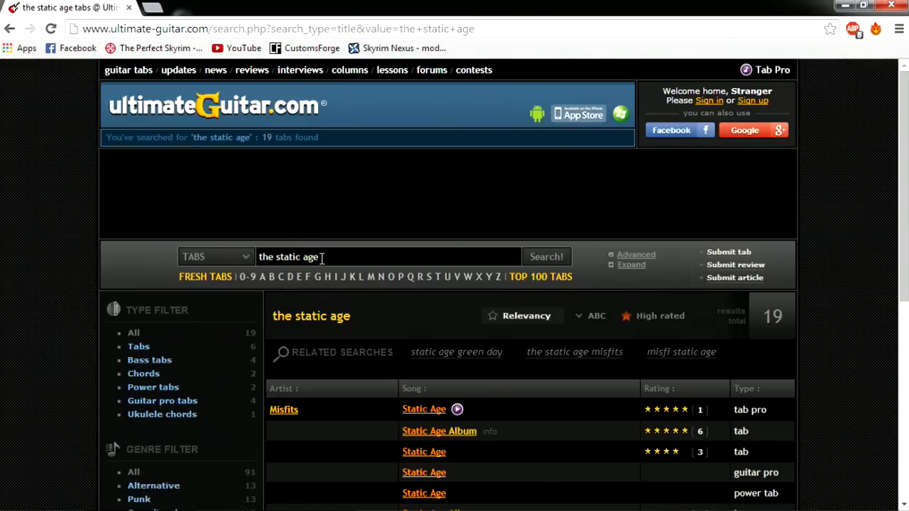
- Open the first Guitar Pro version of Green Day's "The Static Age" from the search results
scroll(322, 258, down, 5)
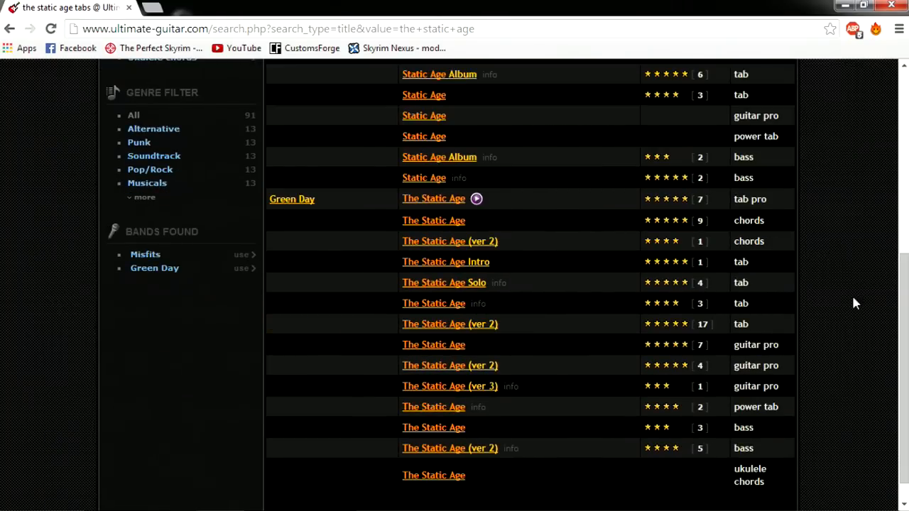
drag(782, 347, 732, 367)
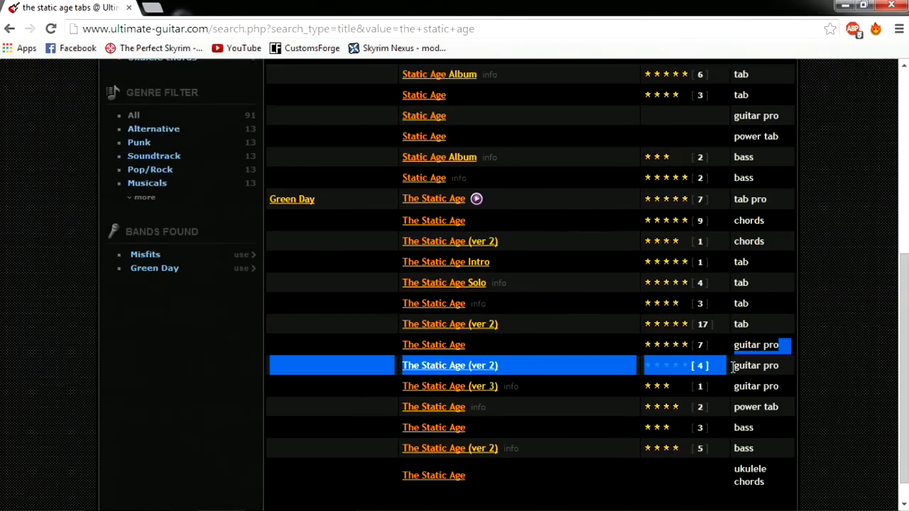
click(759, 366)
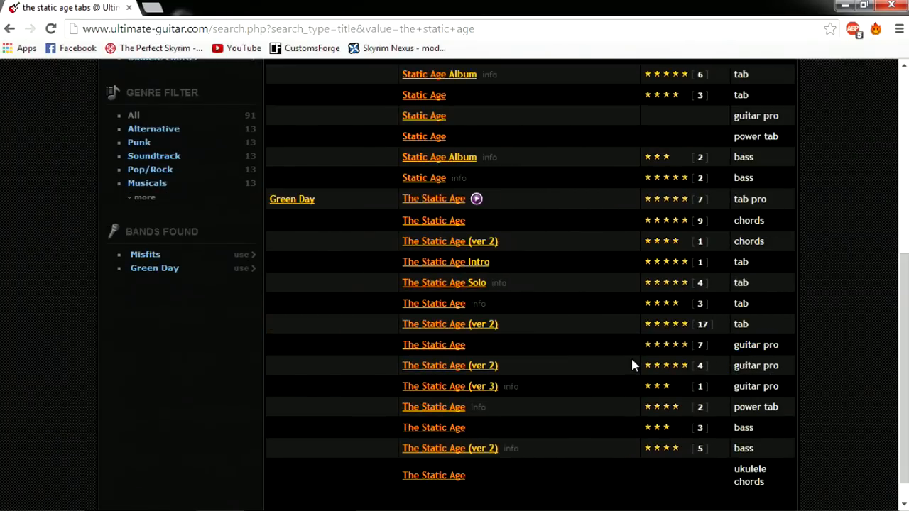
click(456, 348)
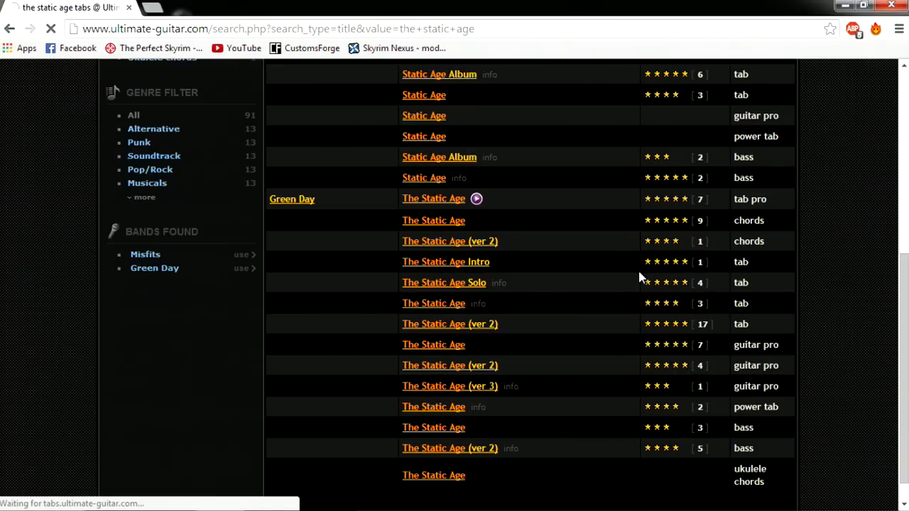
- Download the Guitar Pro tab of "The Static Age" and open the file in Guitar Pro 5, dismissing the registration reminder
scroll(617, 281, down, 4)
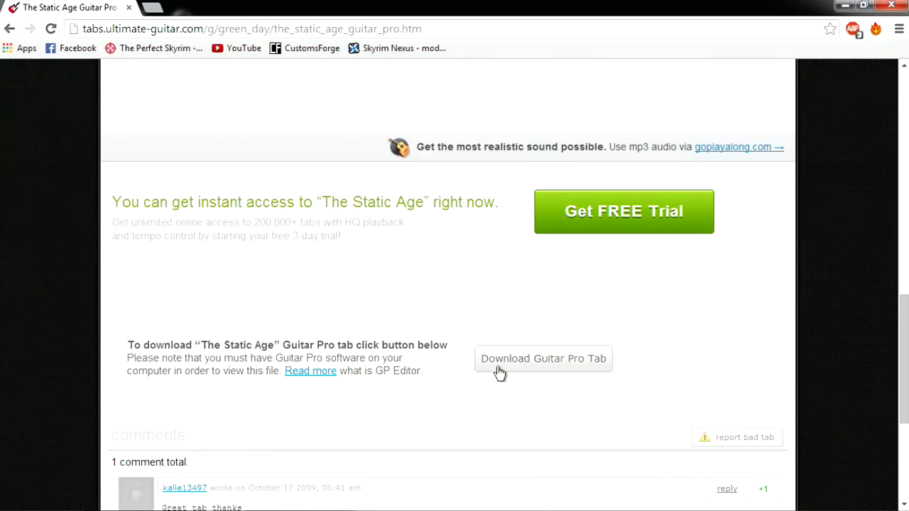
click(555, 367)
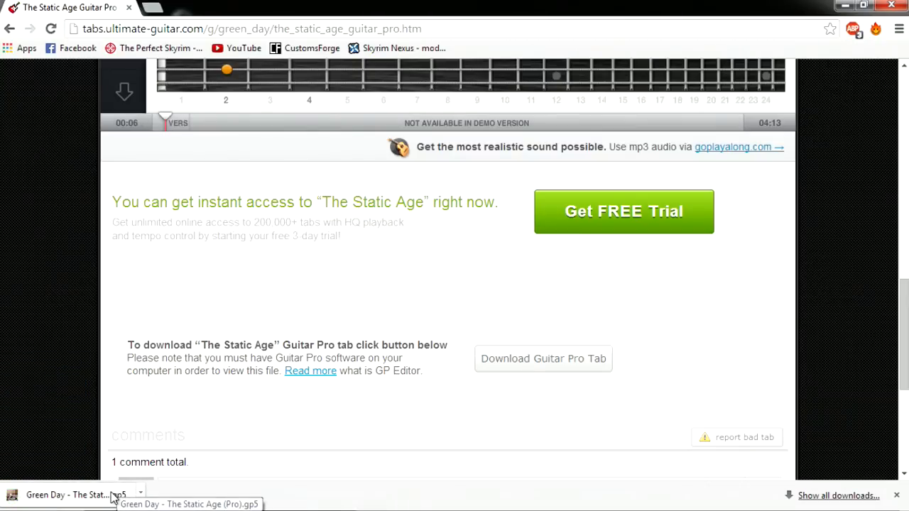
click(116, 495)
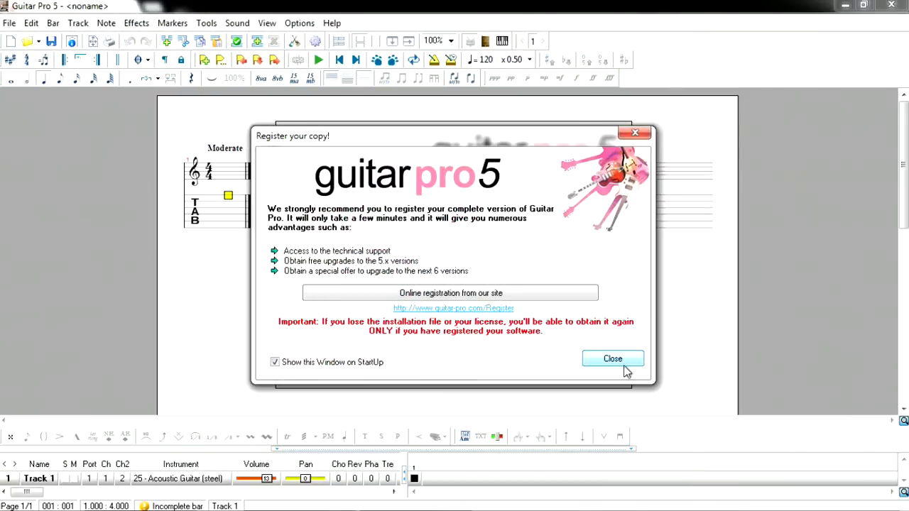
click(624, 361)
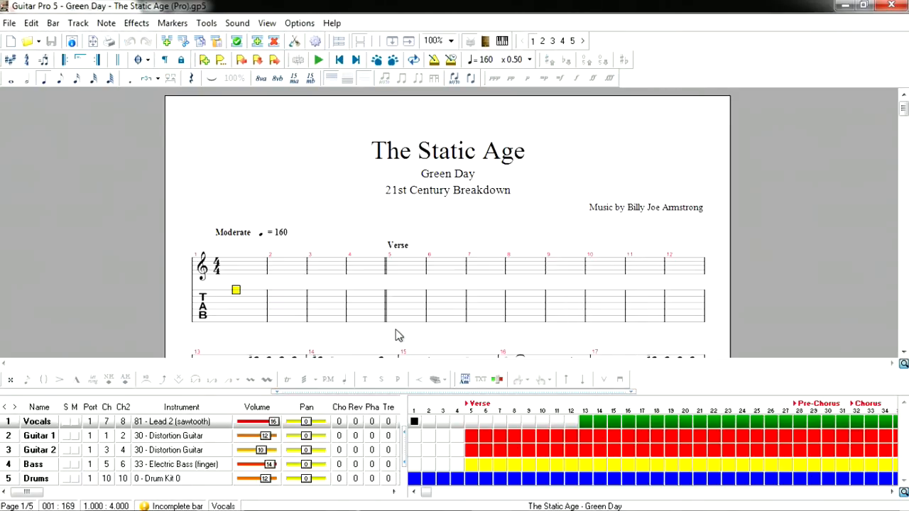
- Lower the Vocals track volume to 0 and display the Guitar 1 track
scroll(230, 284, down, 5)
scroll(228, 282, up, 5)
drag(270, 424, 235, 426)
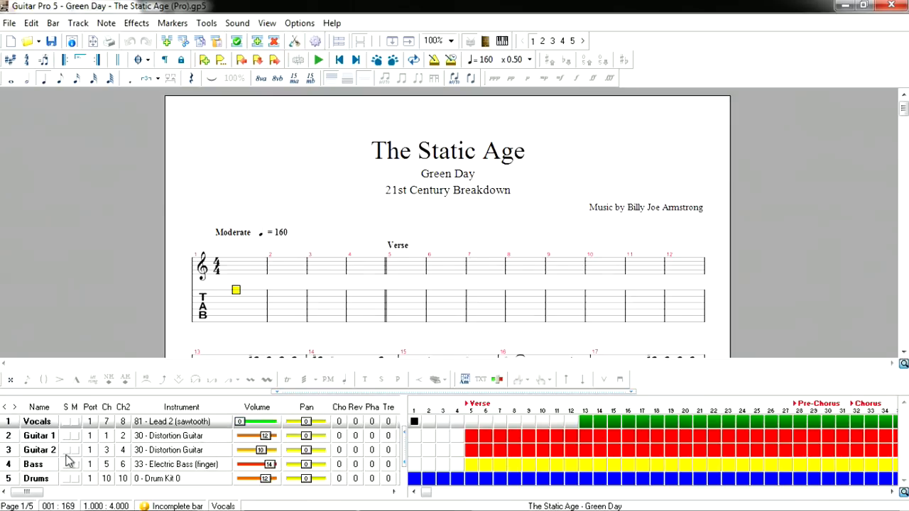
click(39, 436)
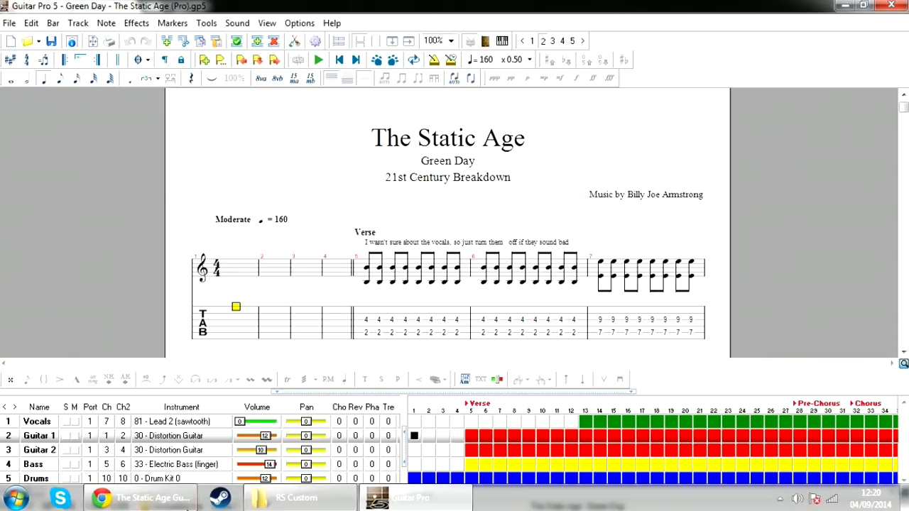
- Switch to Chrome, search for "tap tempo" in a new tab and open ALL8.com's Tap for Beats Per Minute page
click(169, 506)
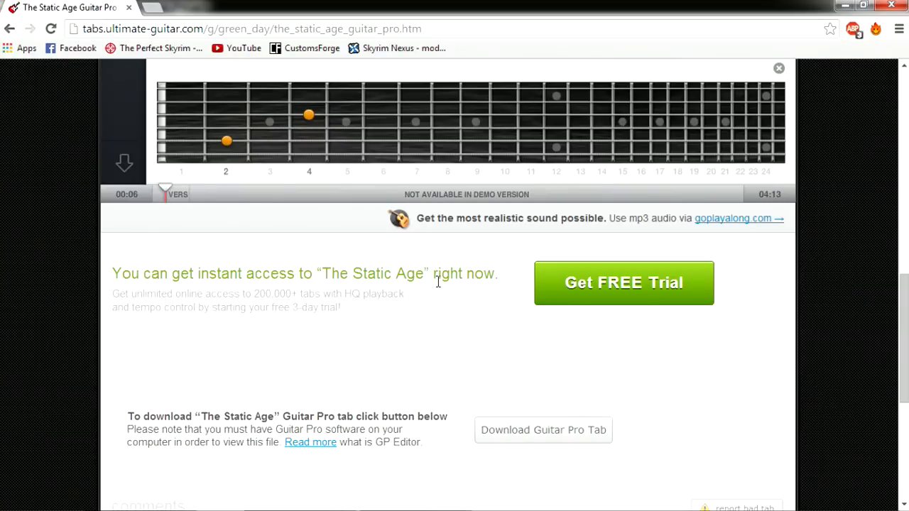
key(ctrl+t)
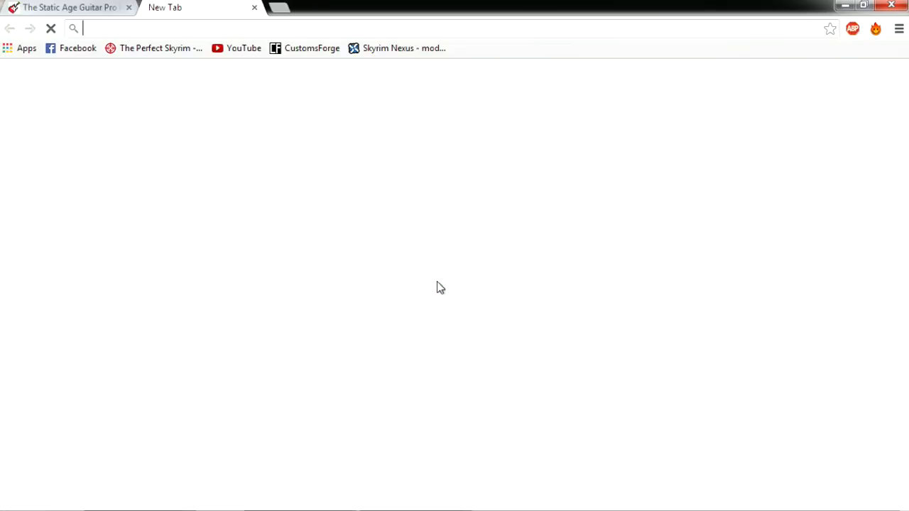
text(tap tempo)
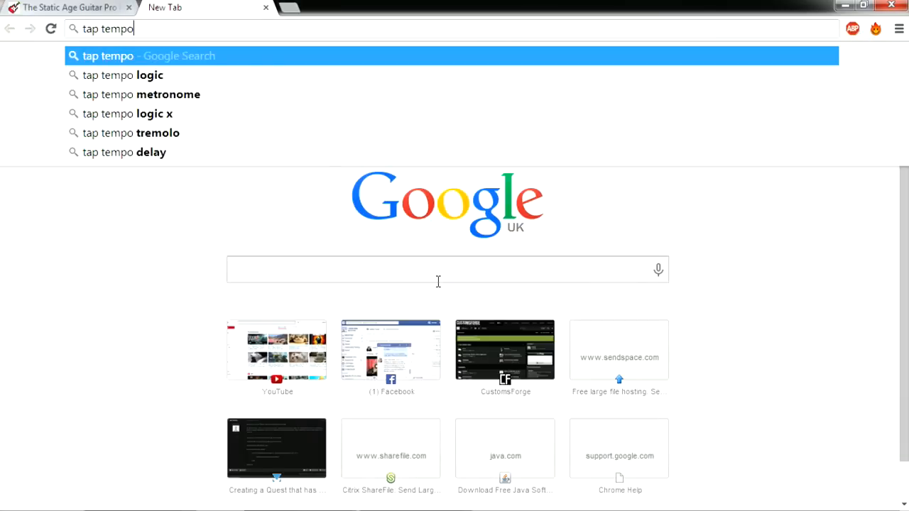
key(Return)
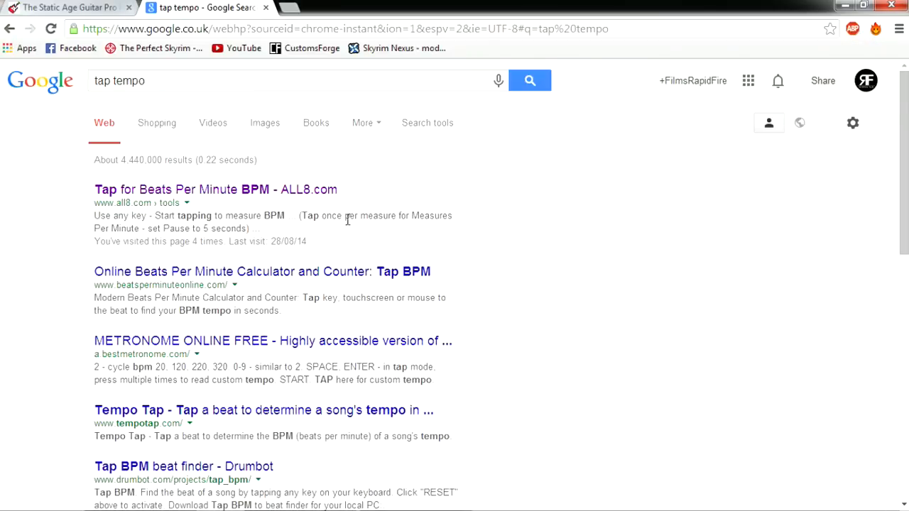
click(318, 192)
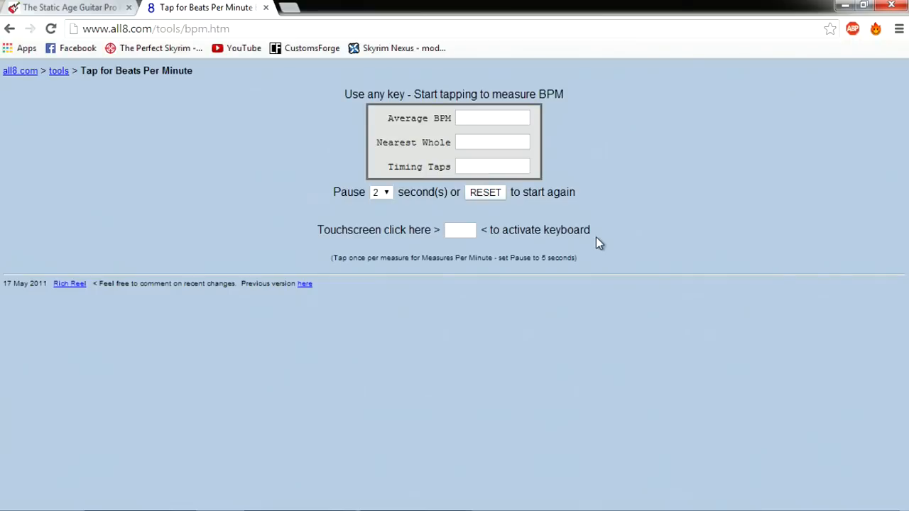
- Try out the BPM counter with a short run of taps and reset it
key(space)
key(space)
key(space)
key(space)
key(space)
key(space)
key(space)
key(space)
key(space)
key(space)
key(space)
key(space)
click(488, 196)
- Find the "Green Day - Static Age lyrics" video on YouTube in a new browser tab and play it
right_click(238, 48)
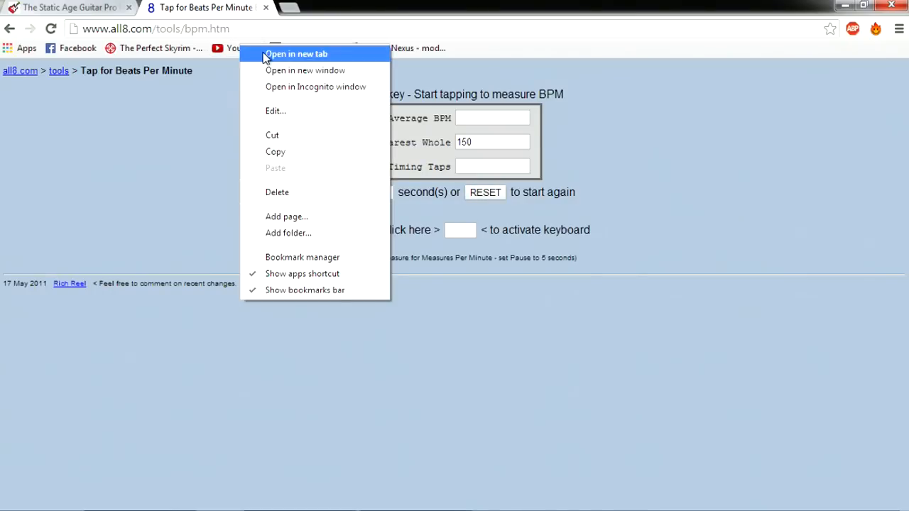
click(269, 54)
click(312, 7)
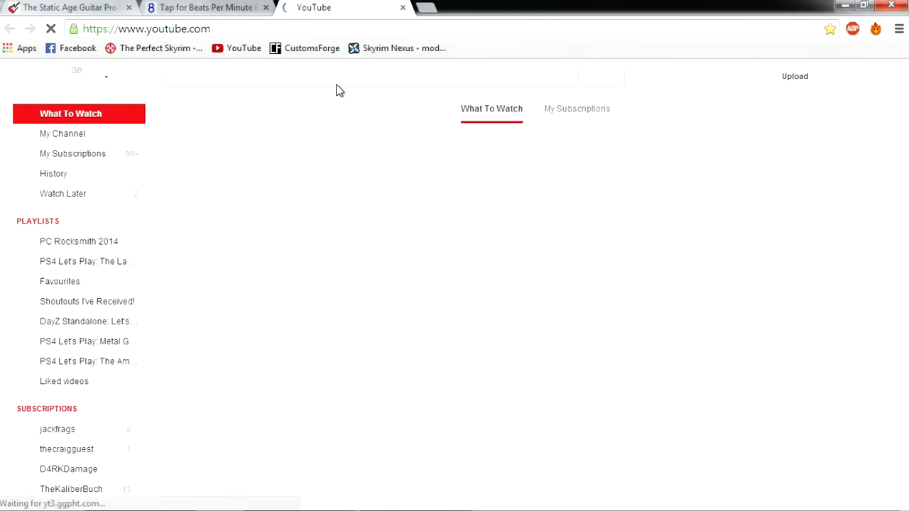
text(ths static age)
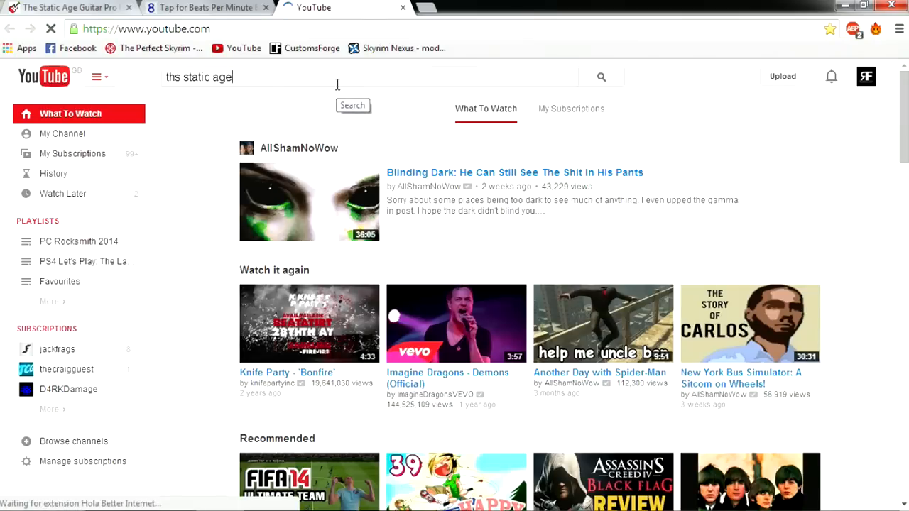
key(Return)
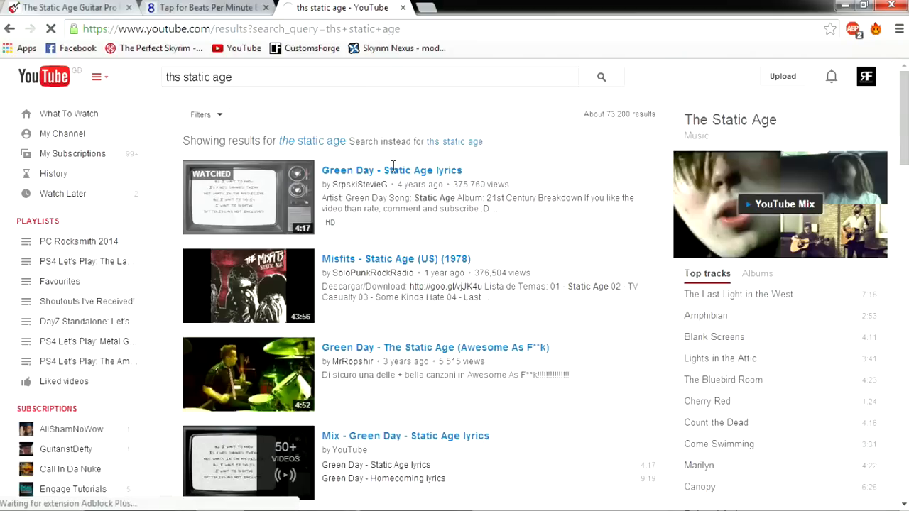
click(393, 169)
- Measure the song's tempo by tapping along on the beats-per-minute page, and close the YouTube tab when done
click(193, 9)
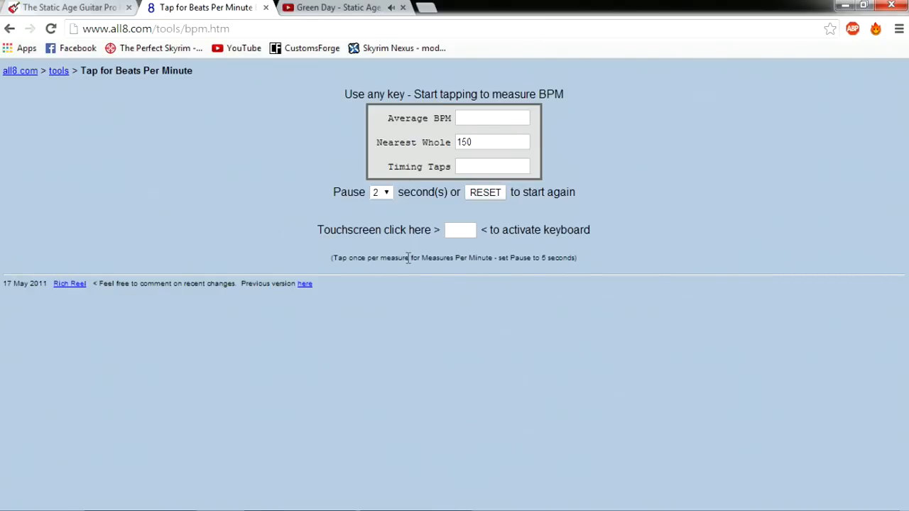
key(space)
key(space)
key(space)
key(space)
key(space)
key(space)
key(space)
key(space)
key(space)
key(space)
key(space)
key(space)
key(space)
key(space)
key(space)
key(space)
key(space)
key(space)
key(space)
key(space)
key(space)
click(402, 8)
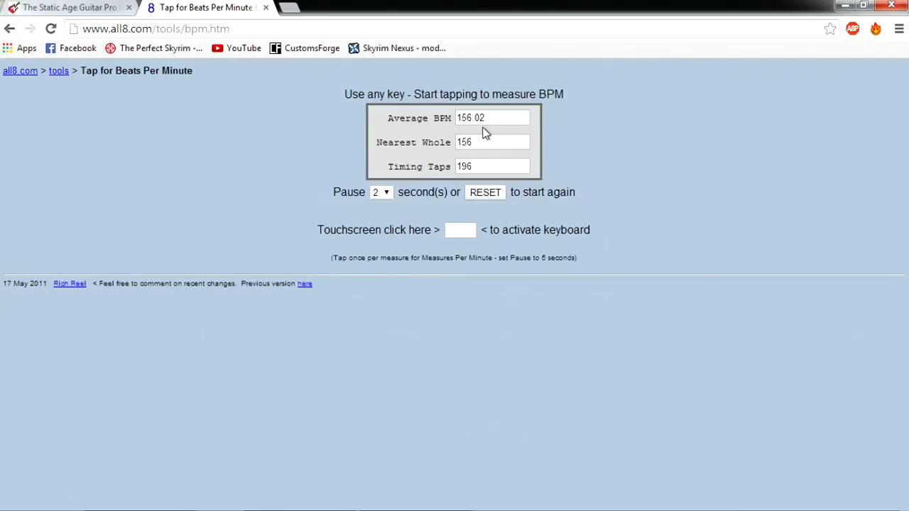
- Switch to Guitar Pro and set the song's tempo to 156
click(415, 503)
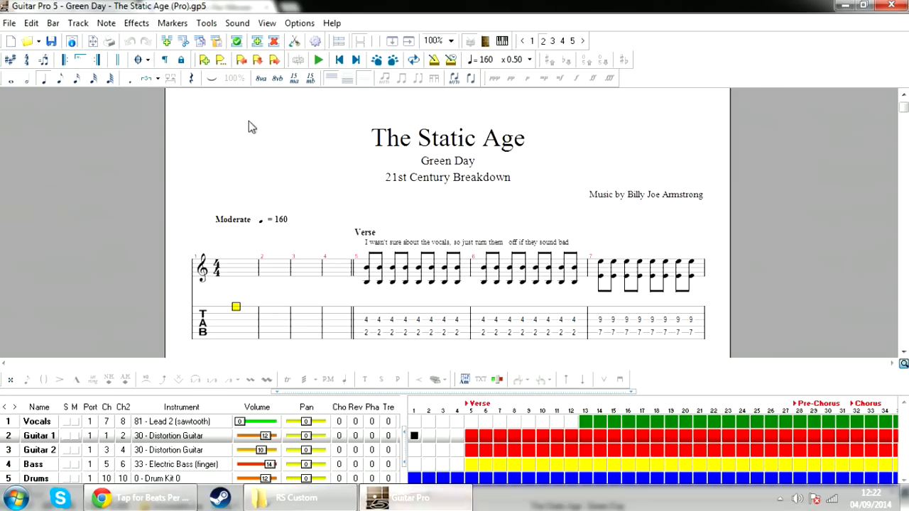
click(480, 59)
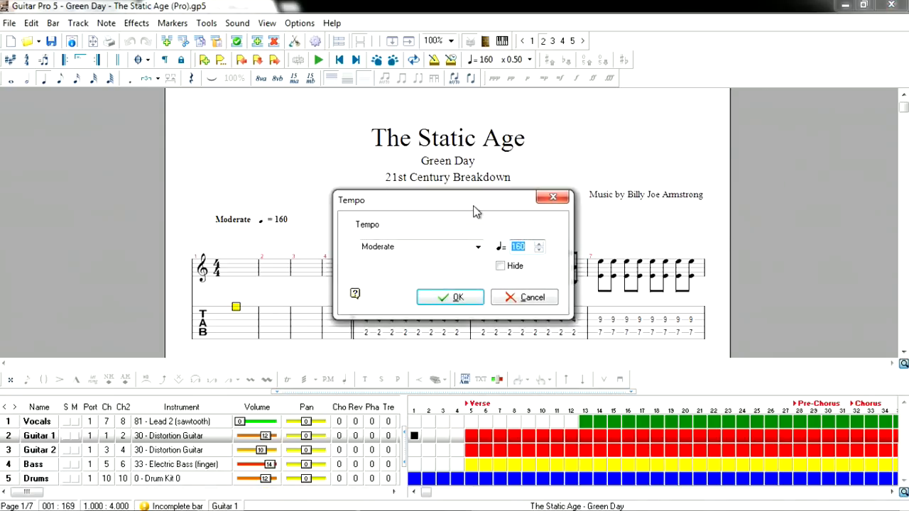
text(156)
key(Return)
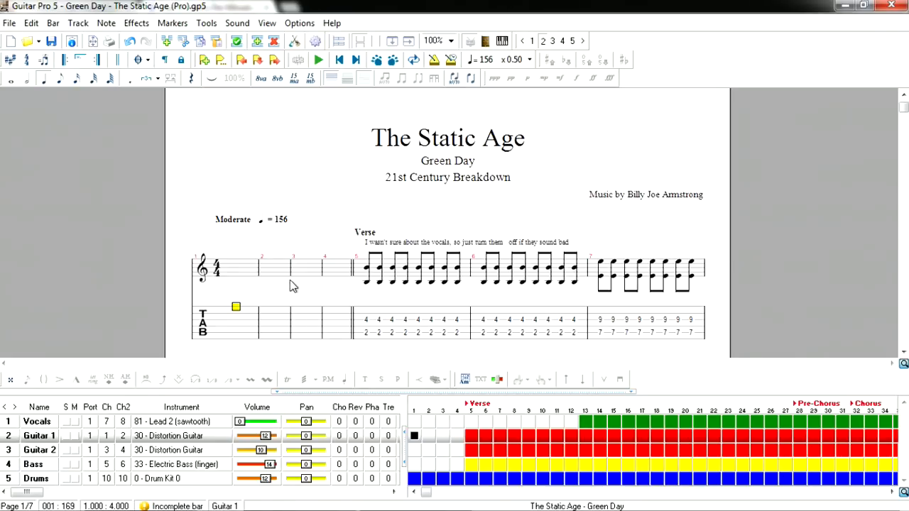
- Play the Guitar 1 tab from the first bar at the new tempo and stop at about bar 13
key(space)
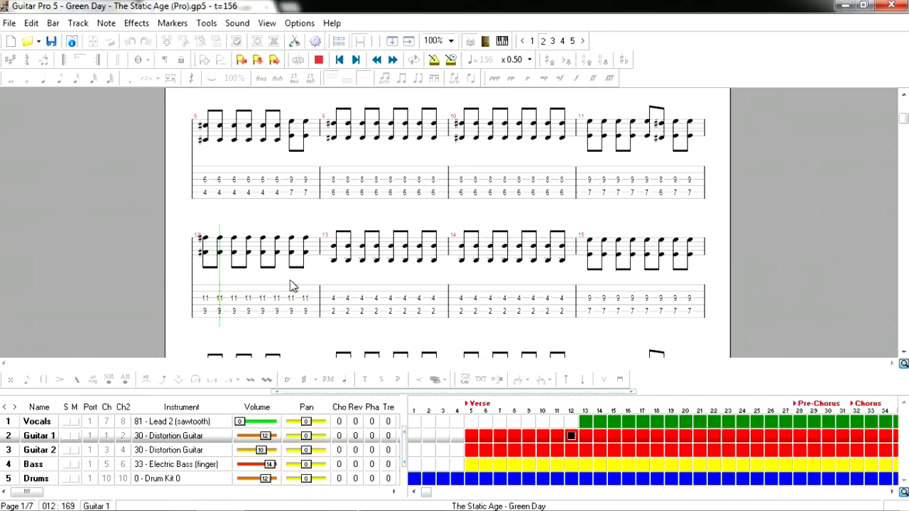
key(space)
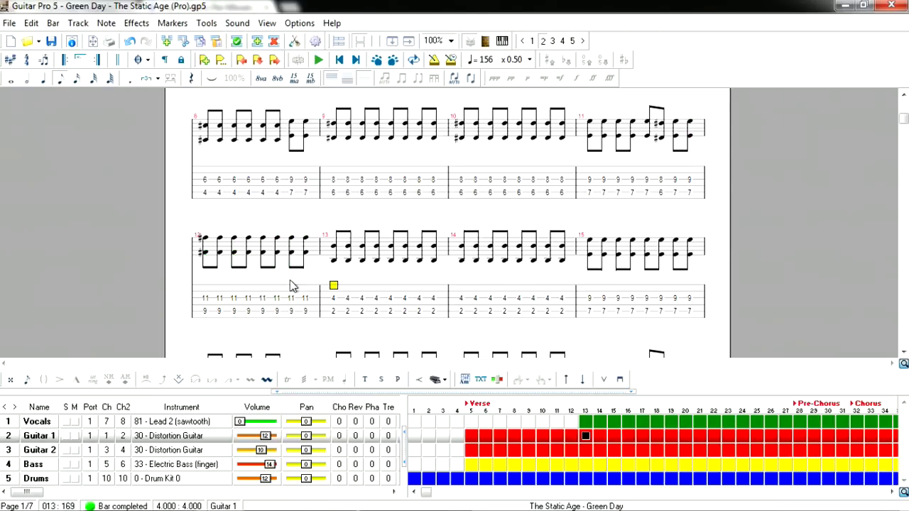
scroll(309, 241, down, 2)
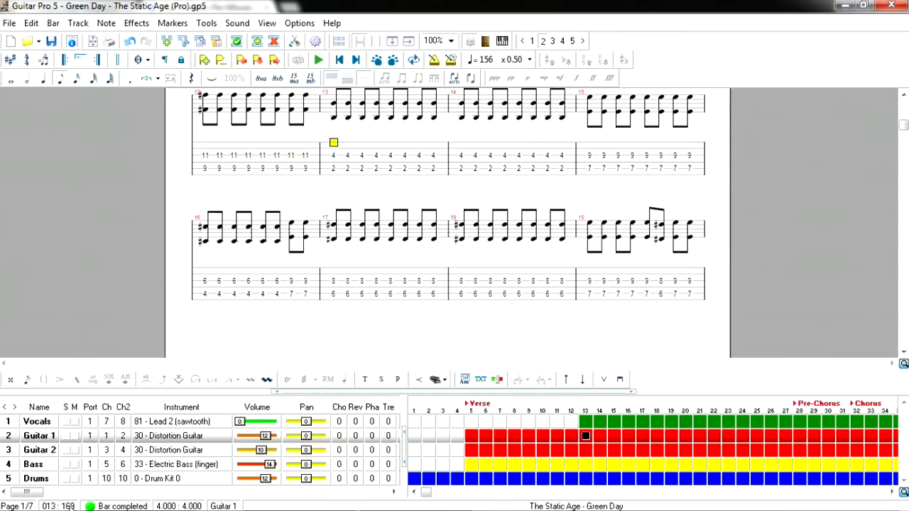
- Look through the Guitar 2 track's tab from the verse to the Verse/Keychange +2 to D section
click(35, 451)
scroll(325, 237, down, 12)
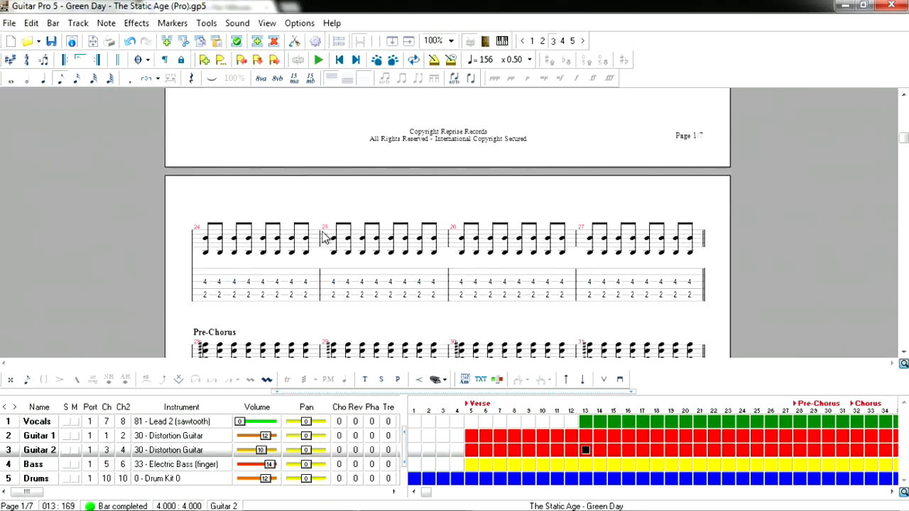
scroll(323, 238, down, 15)
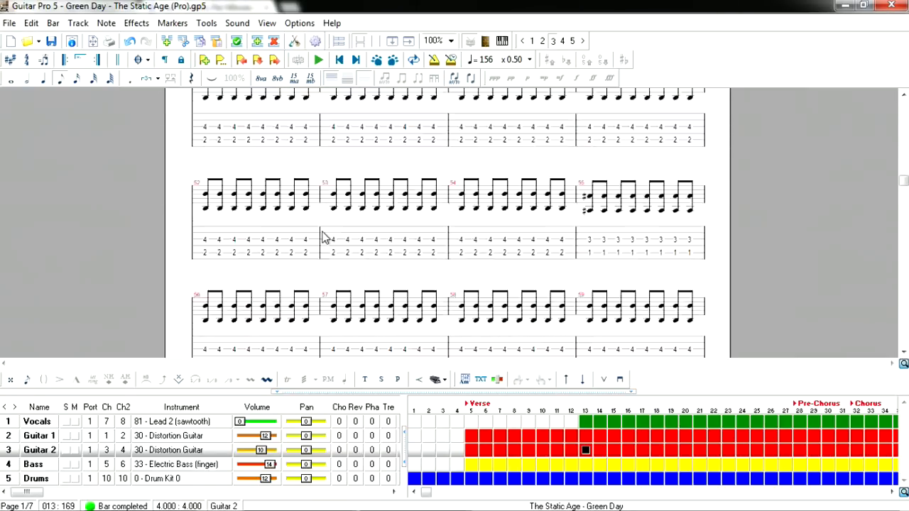
scroll(323, 236, down, 2)
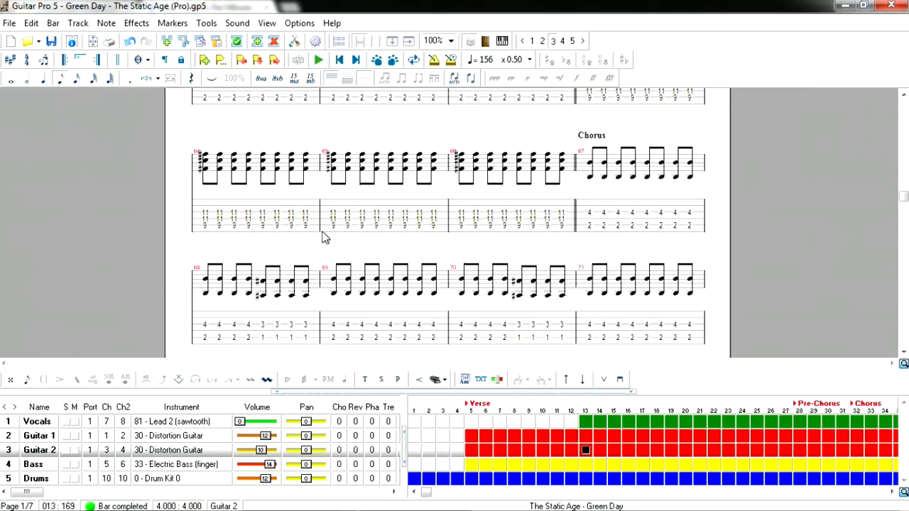
scroll(323, 238, down, 18)
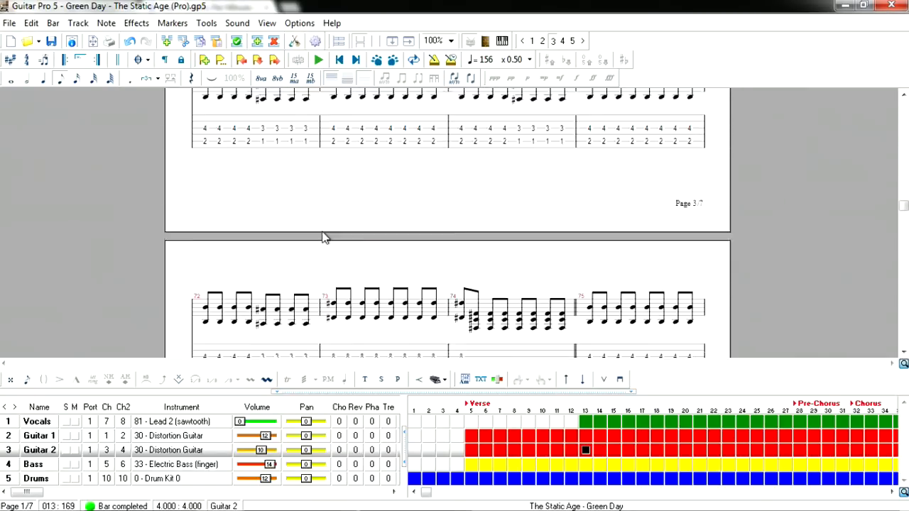
scroll(323, 238, down, 15)
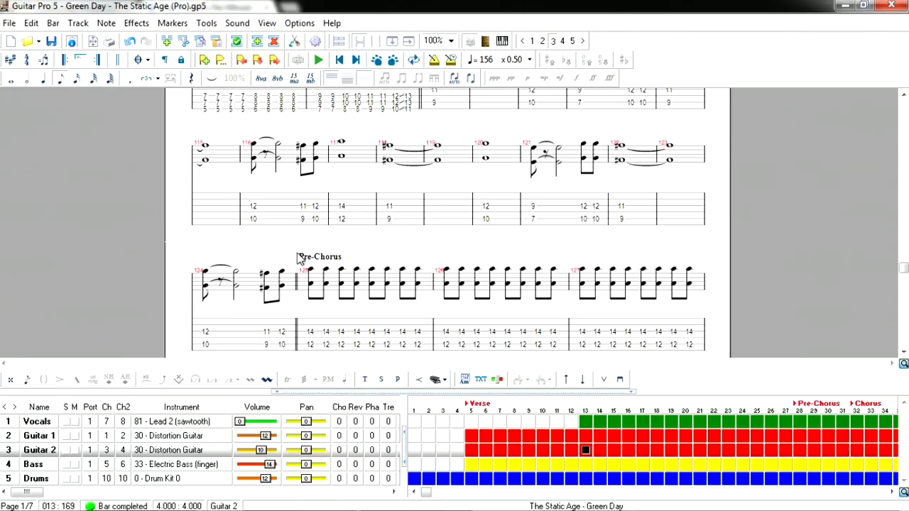
scroll(296, 254, up, 4)
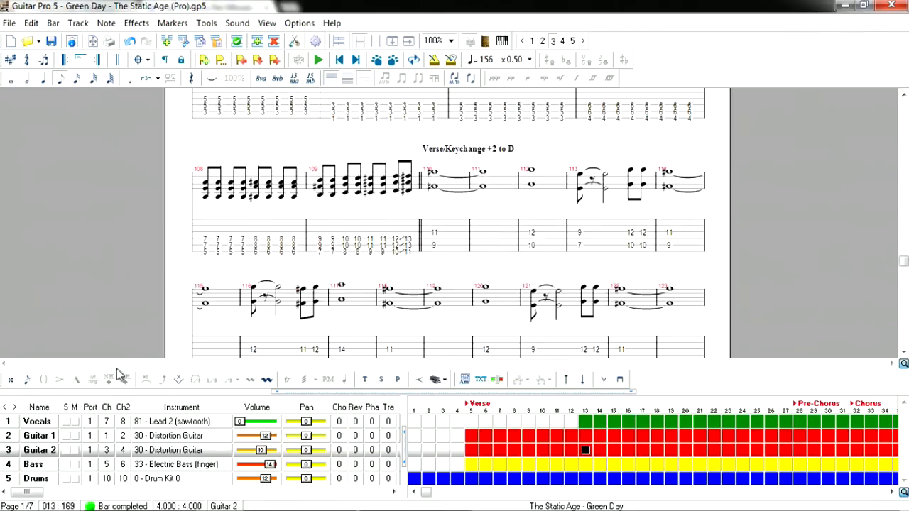
- Look through the Guitar 1 track's tab up to the held chords in the Verse/Keychange +2 to D section
click(40, 436)
scroll(343, 229, down, 5)
scroll(343, 229, down, 20)
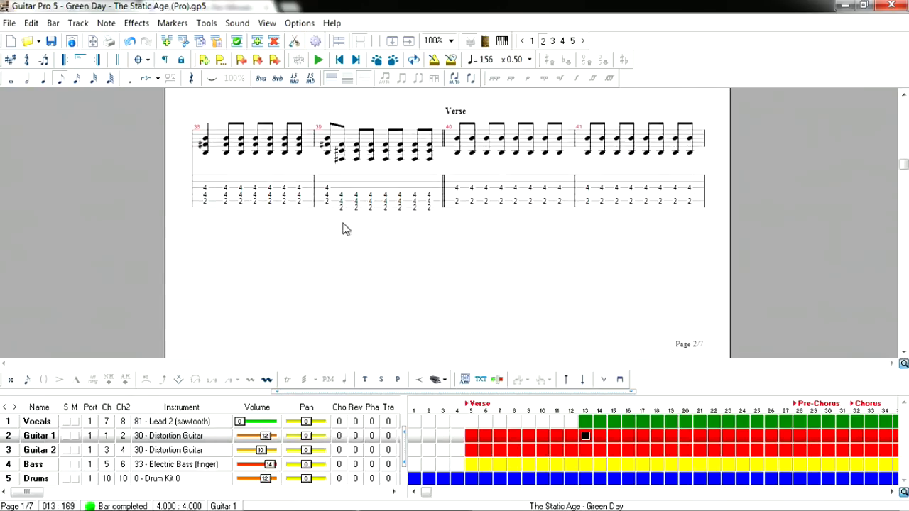
scroll(343, 229, down, 10)
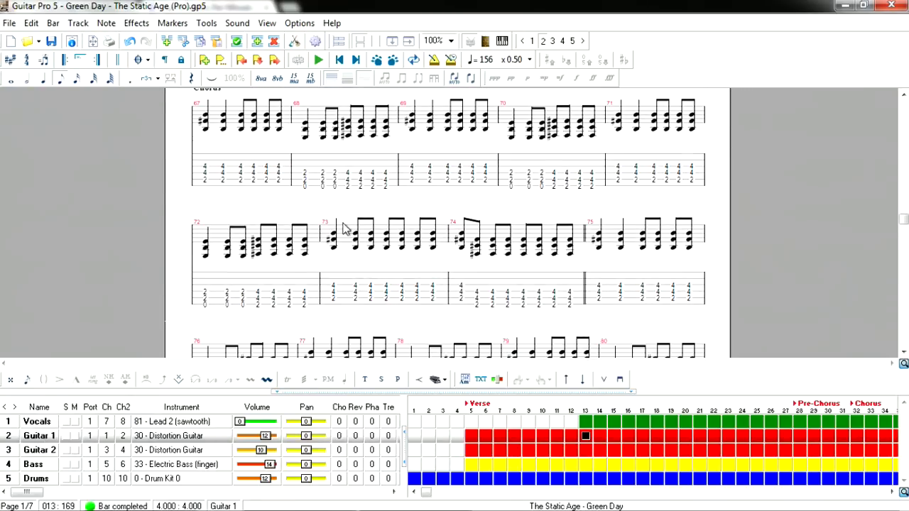
scroll(343, 229, down, 3)
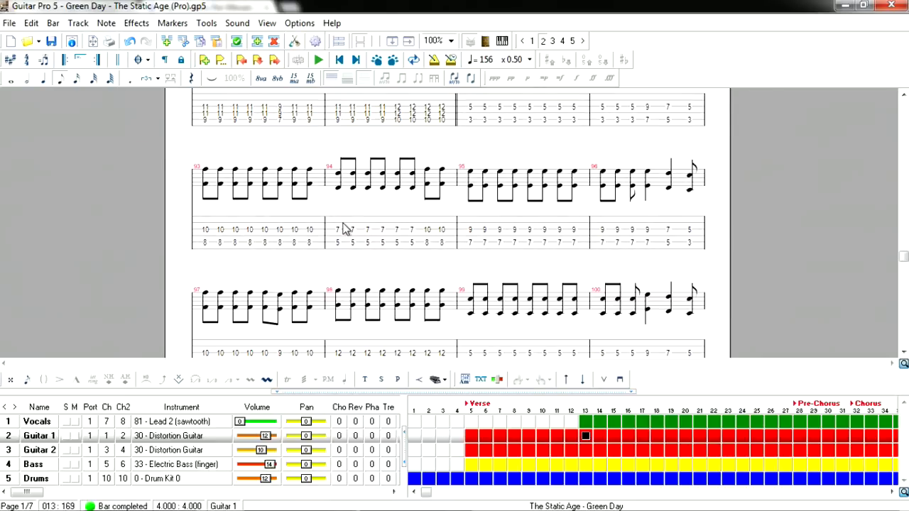
scroll(343, 228, up, 5)
scroll(343, 229, down, 3)
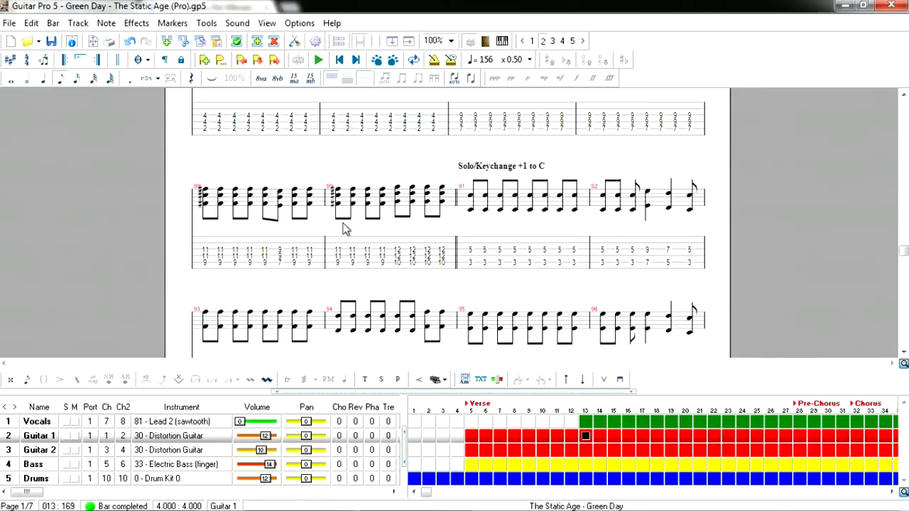
scroll(343, 228, down, 12)
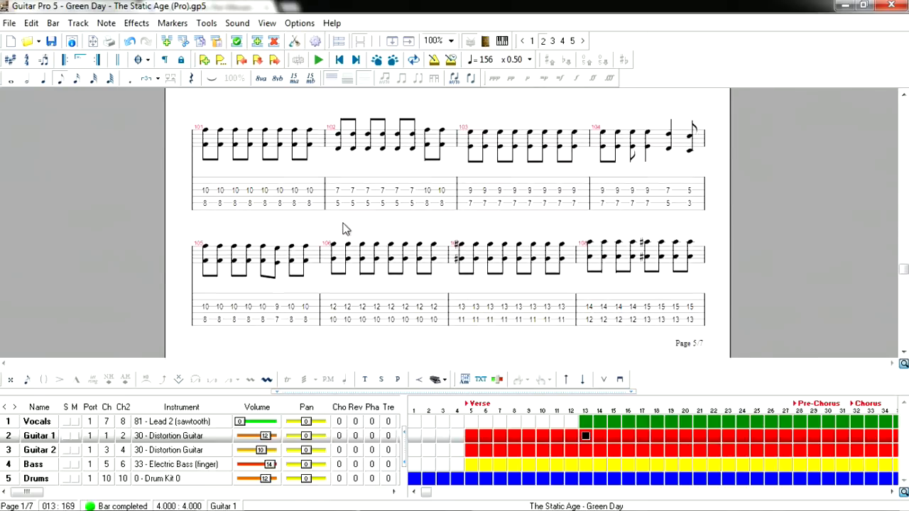
scroll(343, 229, up, 1)
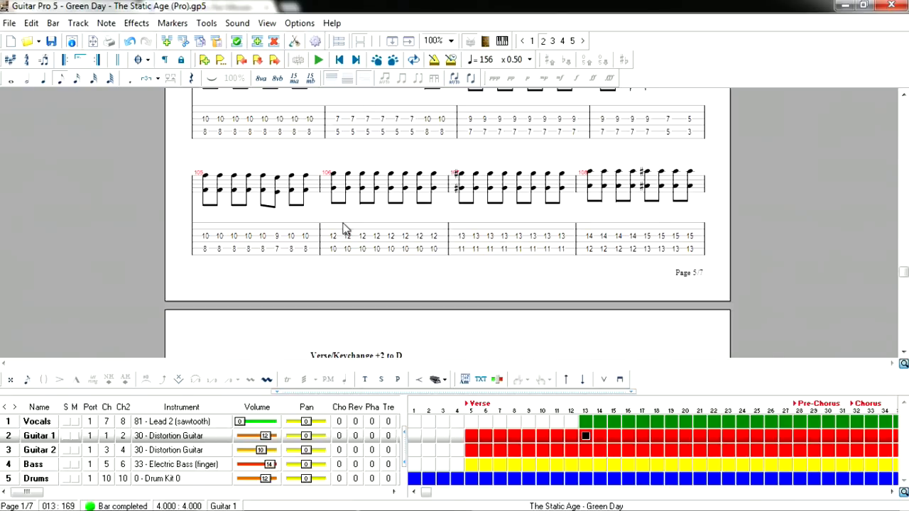
scroll(343, 228, up, 4)
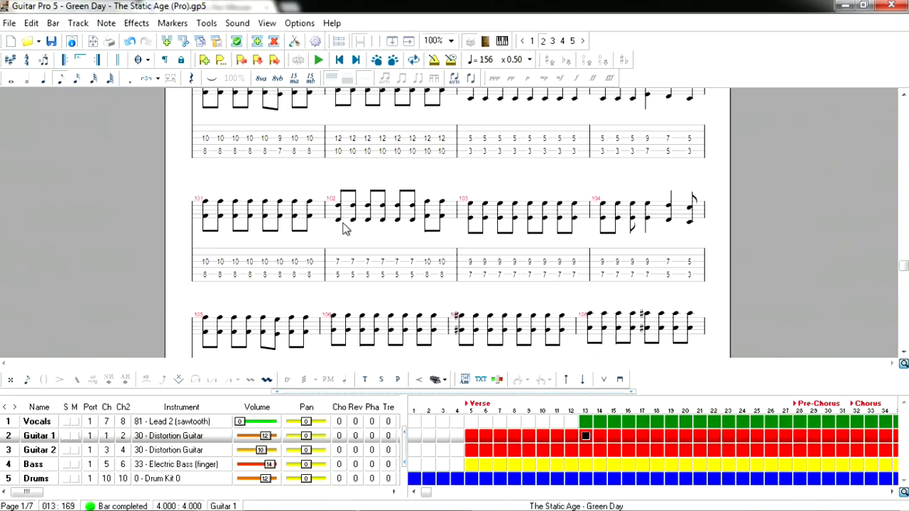
scroll(343, 229, down, 10)
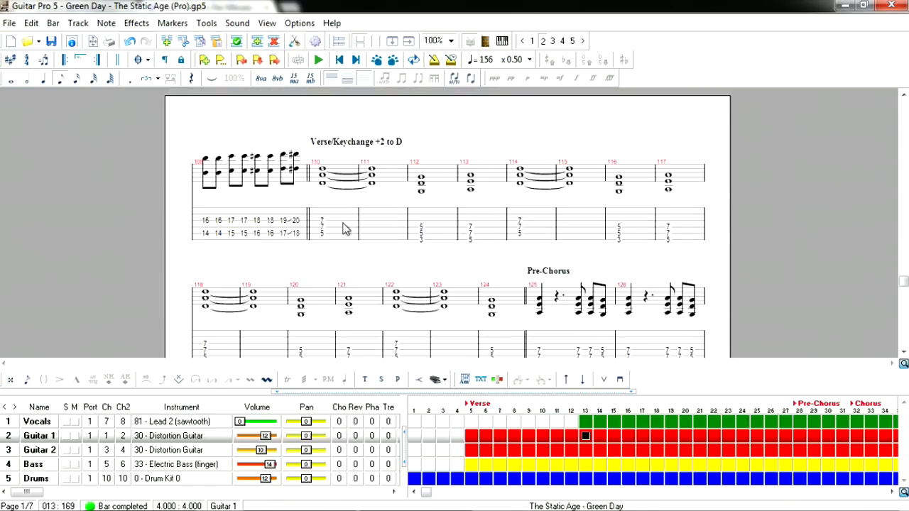
- Replace the tied chord in bar 111 of Guitar 1 with frets 5, 7 and 7 on the fifth, fourth and third strings
click(380, 235)
click(338, 236)
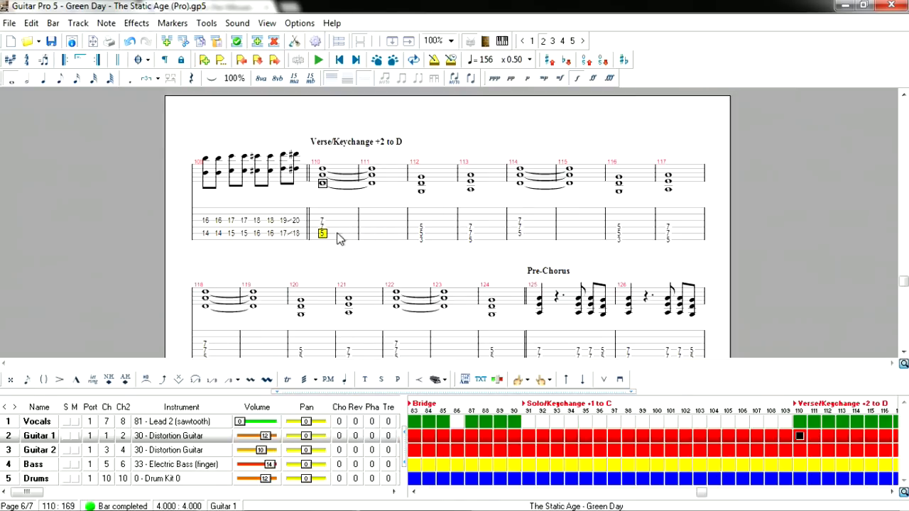
click(370, 236)
click(320, 236)
click(372, 237)
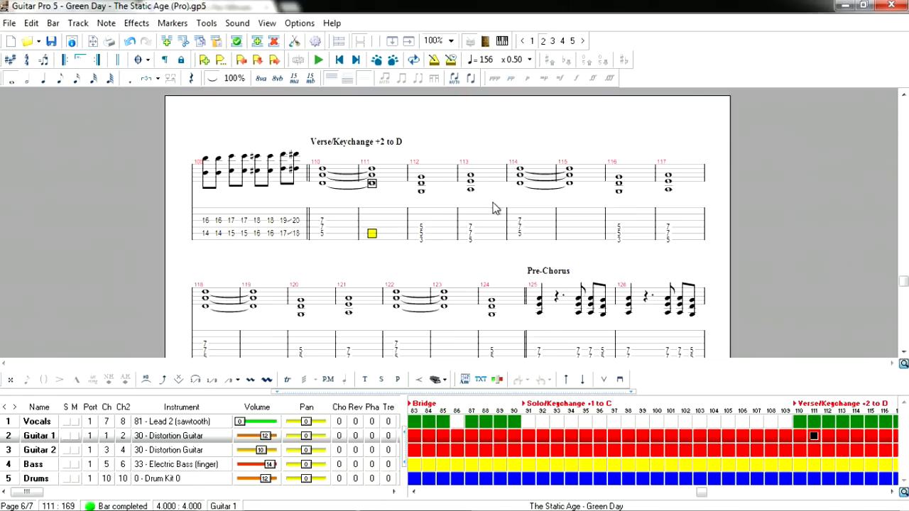
text(5)
key(Up)
text(7)
key(Up)
text(7)
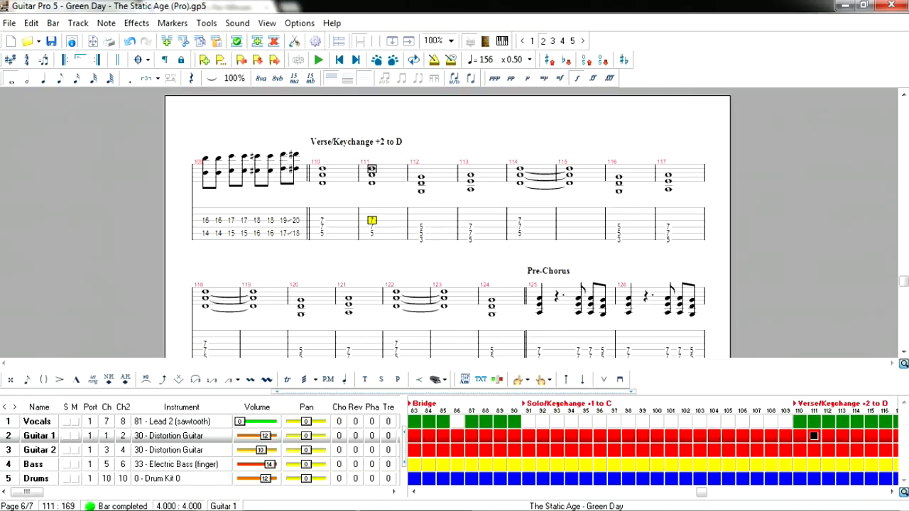
- Undo the three notes entered in bar 111 of Guitar 1
key(Down)
key(Down)
key(ctrl+z)
key(ctrl+z)
key(ctrl+z)
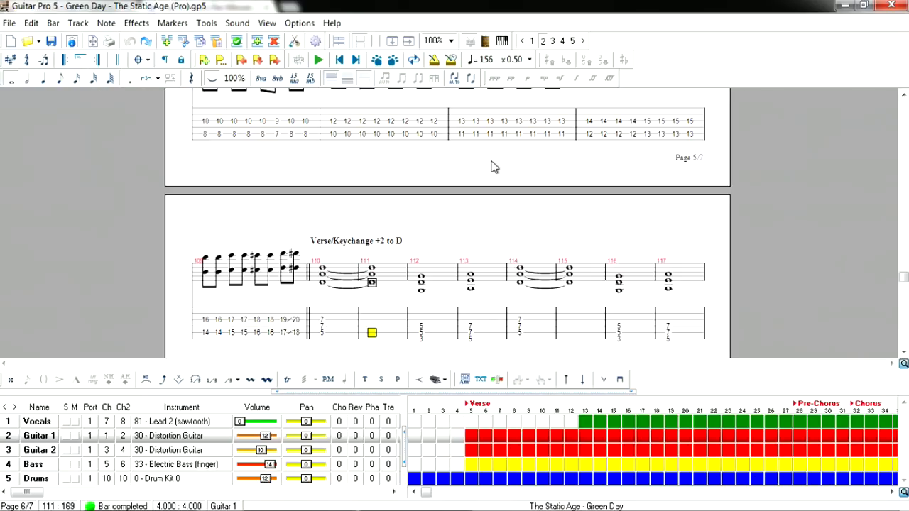
- Review the remainder of the Guitar 1 tab to its last bar and select the first beat of the Outro in bar 161
scroll(480, 179, down, 4)
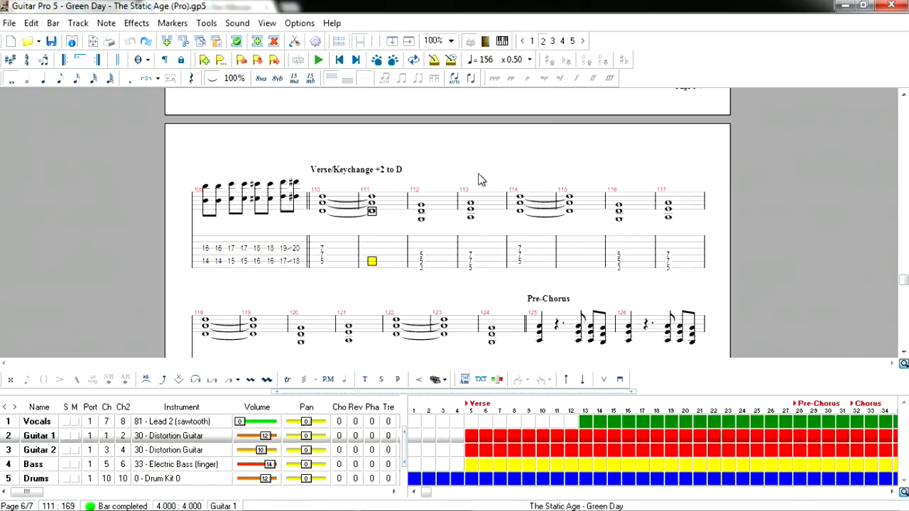
scroll(479, 179, down, 20)
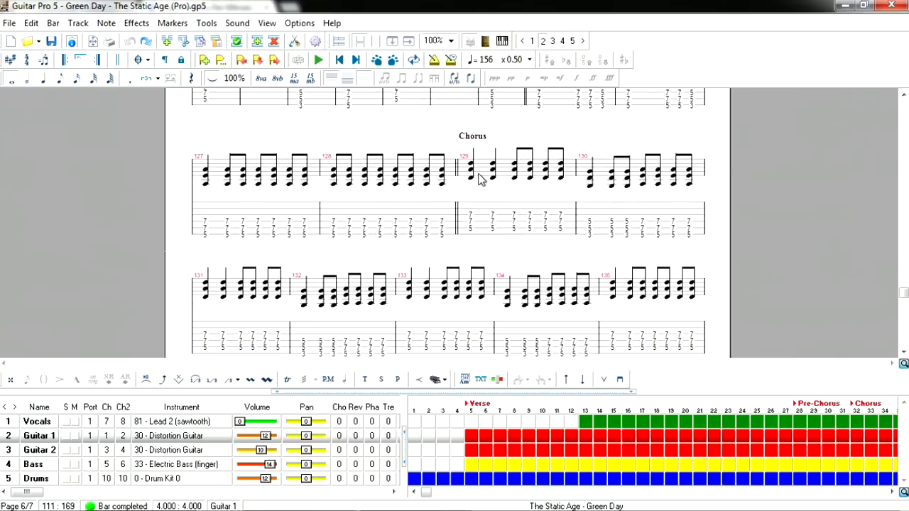
scroll(479, 179, down, 5)
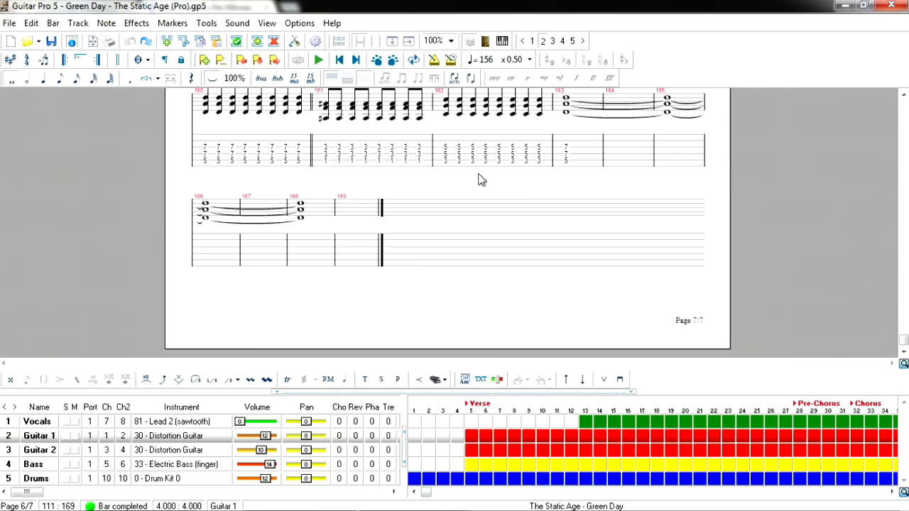
scroll(479, 179, up, 4)
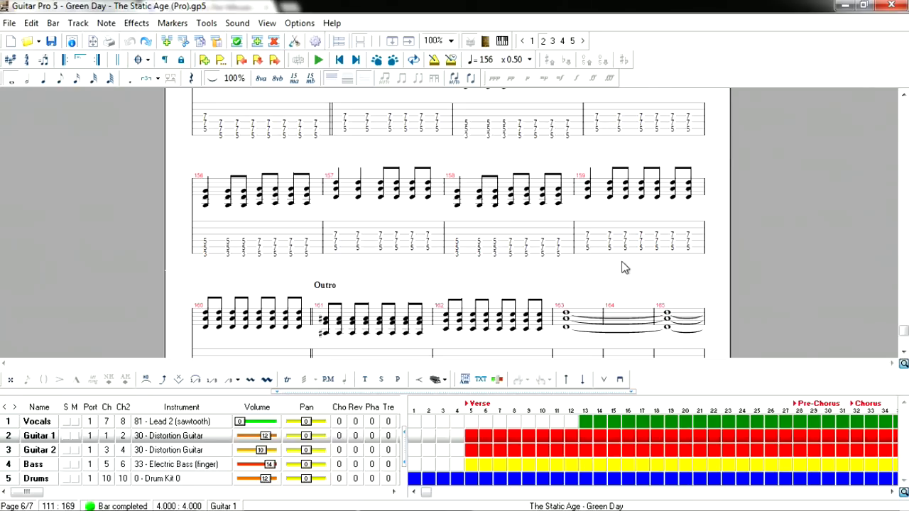
scroll(533, 247, down, 3)
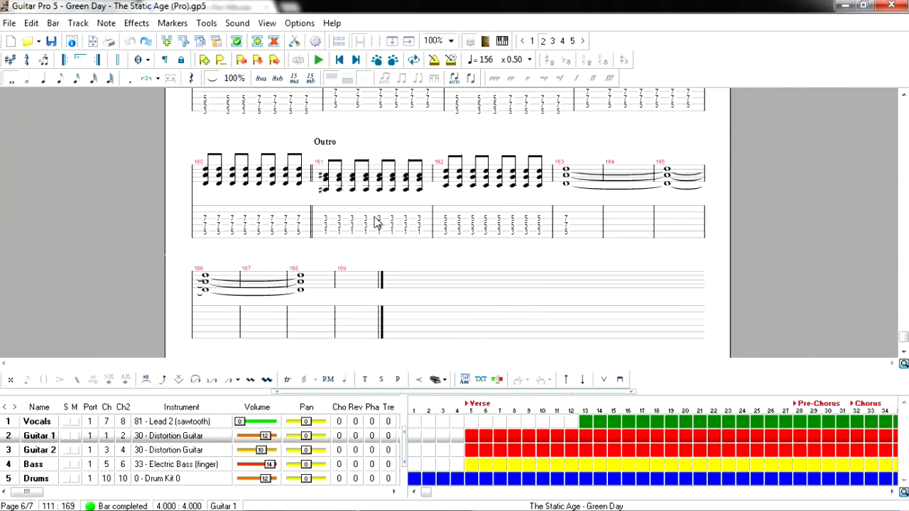
click(333, 218)
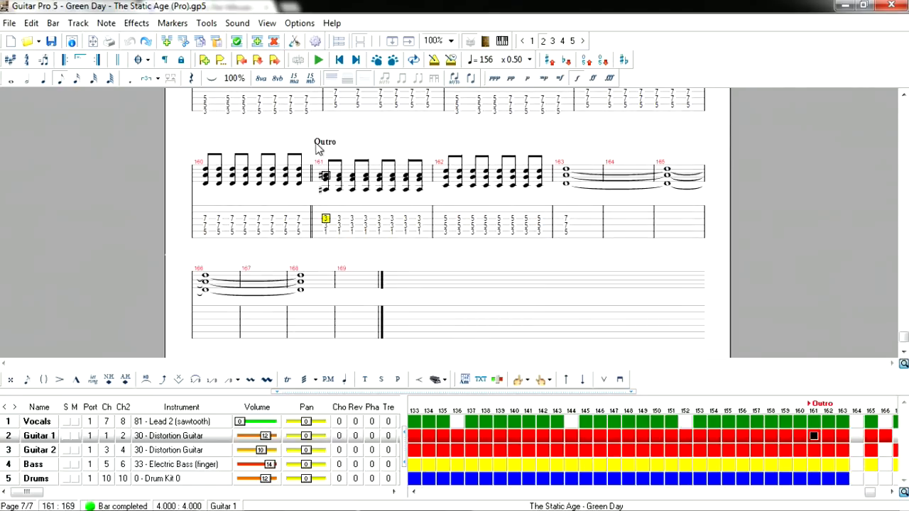
- Check the section markers backwards from the Outro to Solo/Keychange +1 to C and select the first beat of bar 91
scroll(328, 153, up, 10)
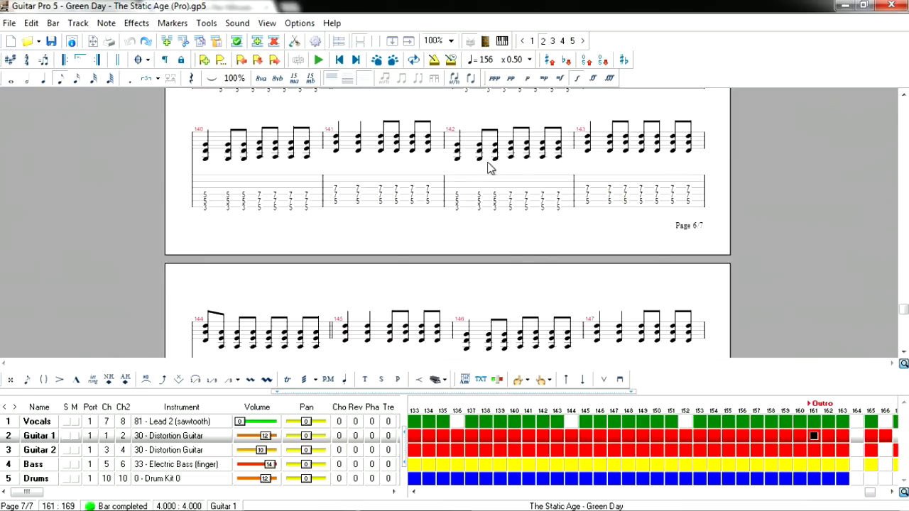
scroll(488, 168, up, 3)
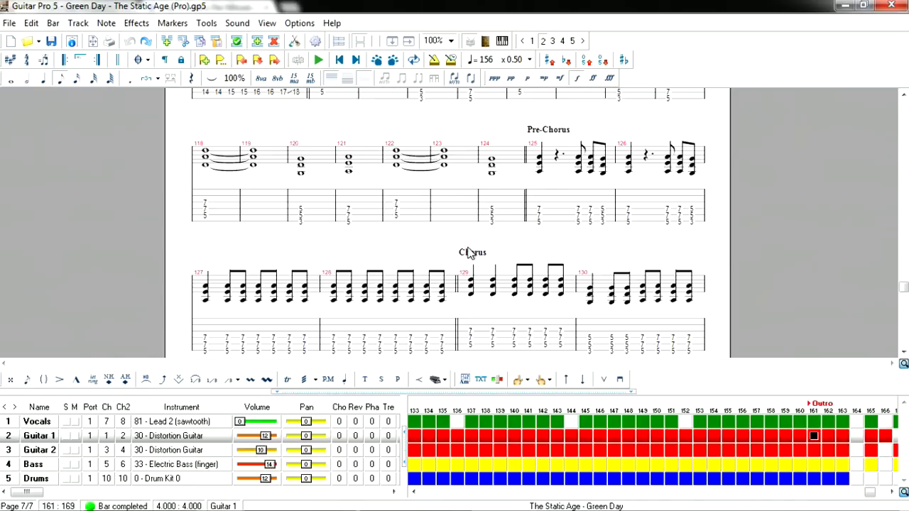
scroll(550, 151, up, 6)
scroll(547, 149, down, 3)
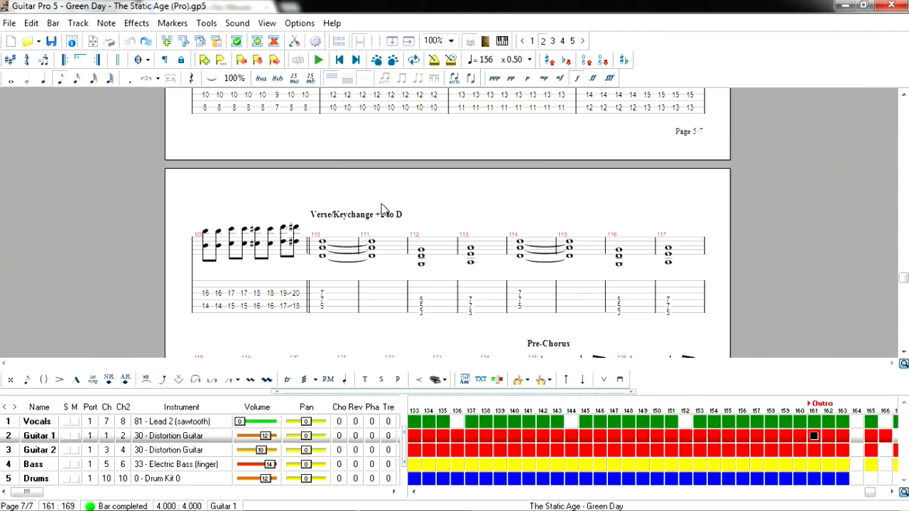
scroll(457, 271, up, 5)
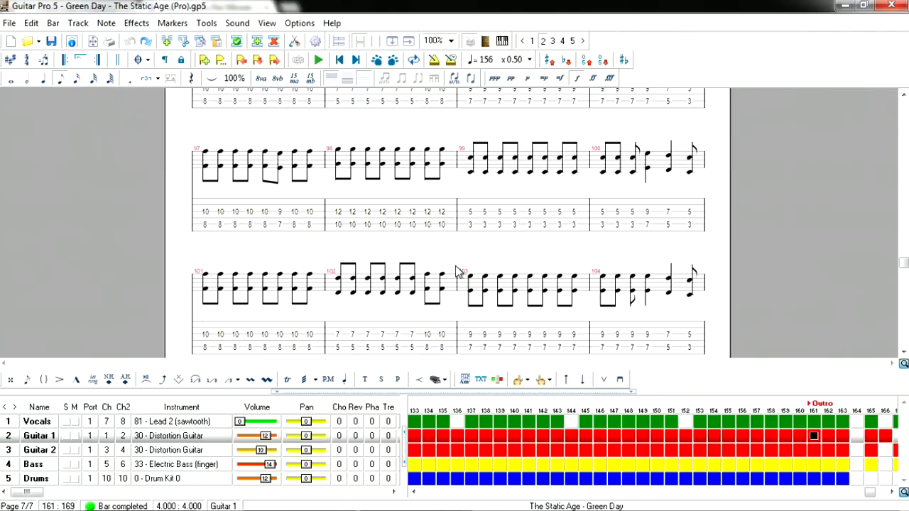
scroll(457, 271, up, 5)
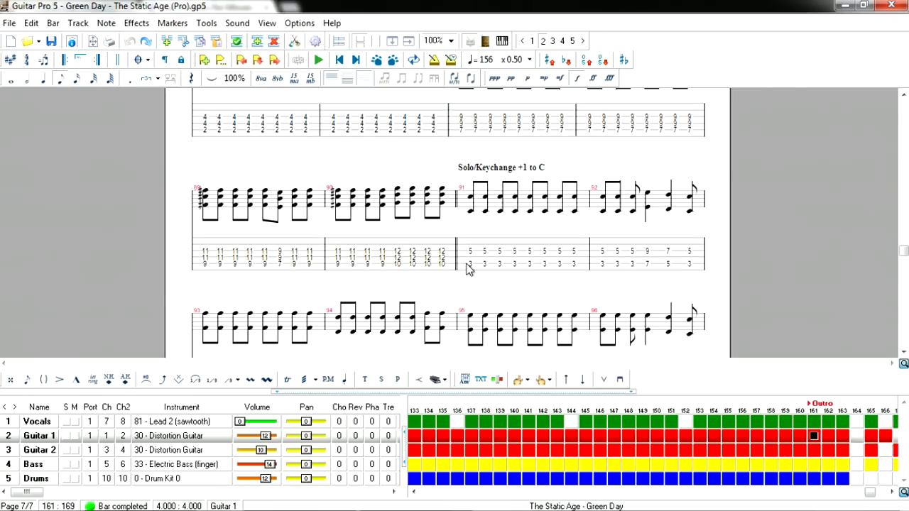
click(462, 268)
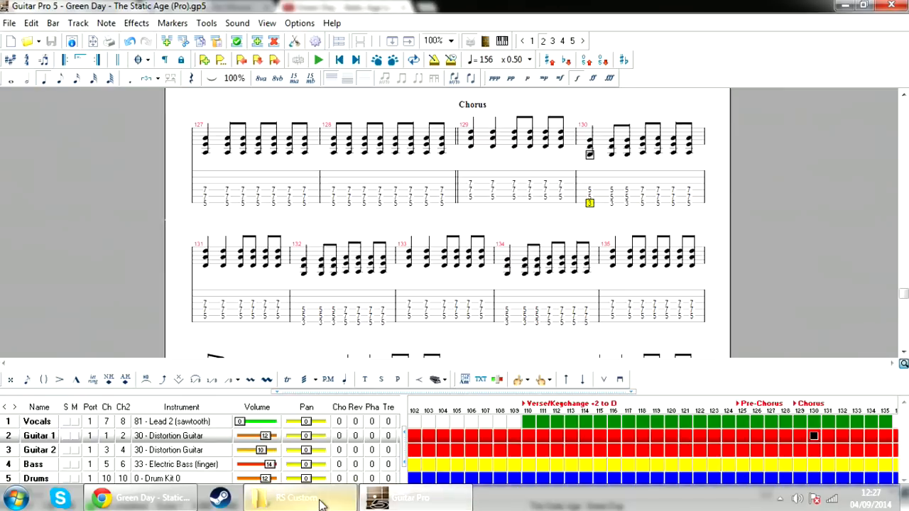
- Switch to the RS Custom folder in Windows Explorer and open its Editor on Fire folder
click(320, 501)
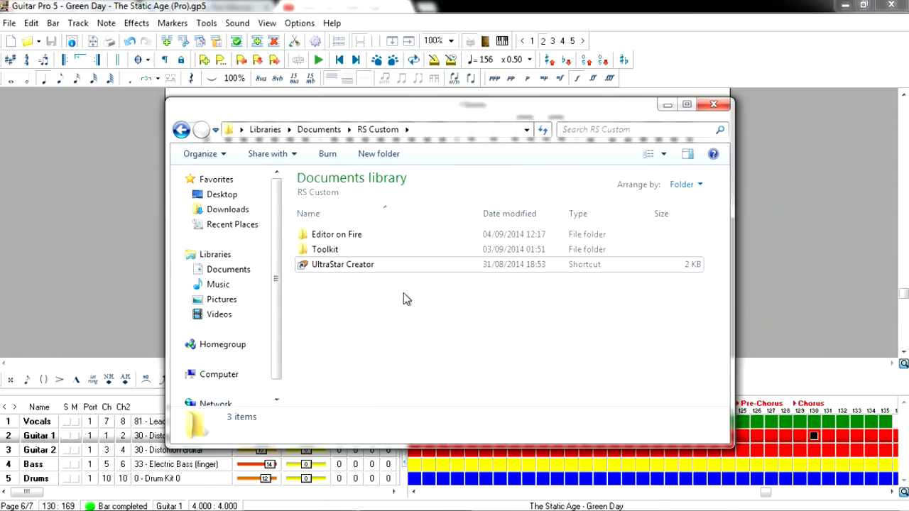
double_click(372, 238)
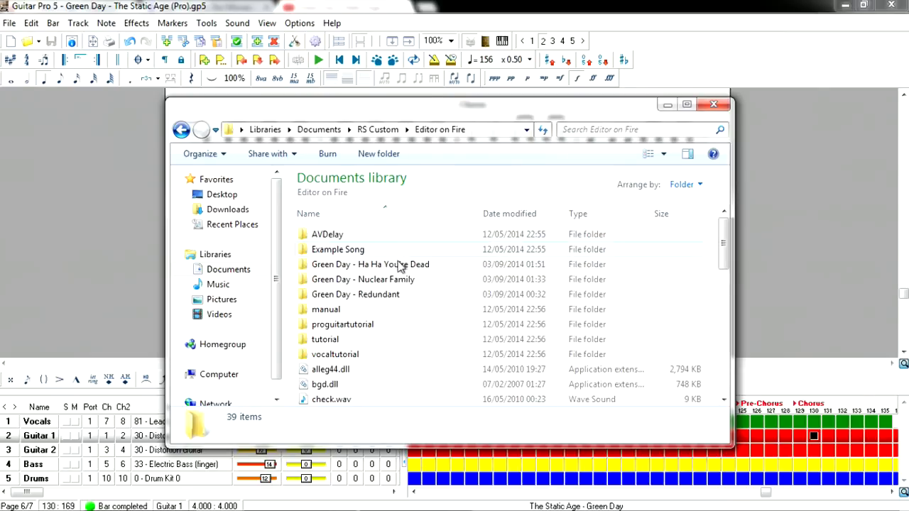
- Find eof.exe in the Editor on Fire folder and launch it
scroll(405, 326, down, 5)
scroll(404, 326, down, 1)
scroll(365, 296, up, 2)
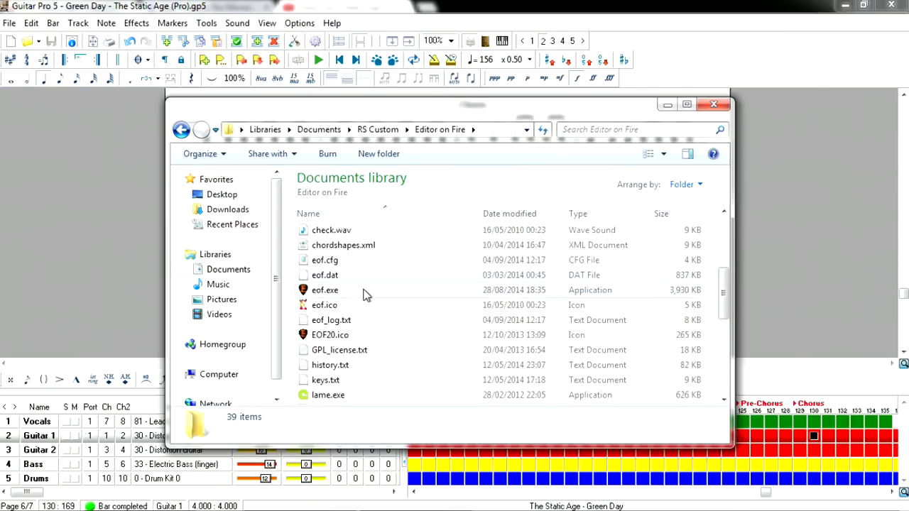
double_click(335, 291)
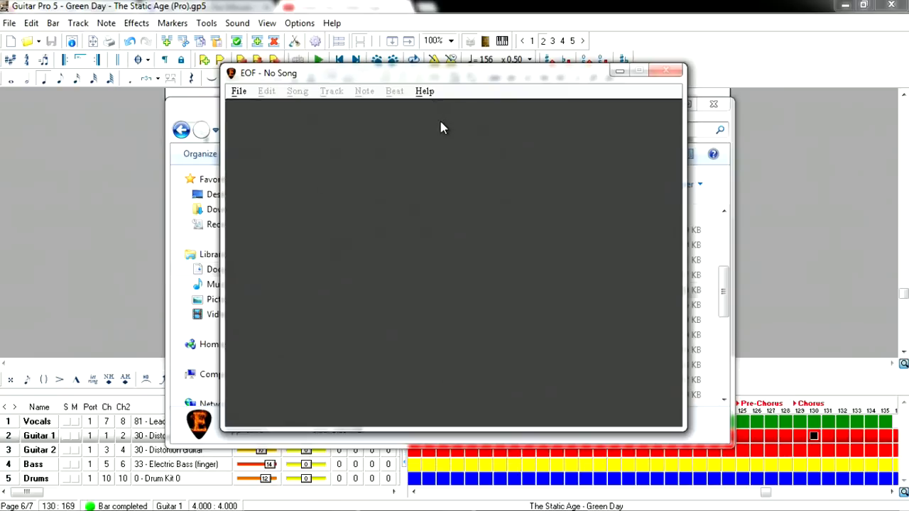
- Start a new song project from the music file Green Day The Static Age.mp3
click(238, 92)
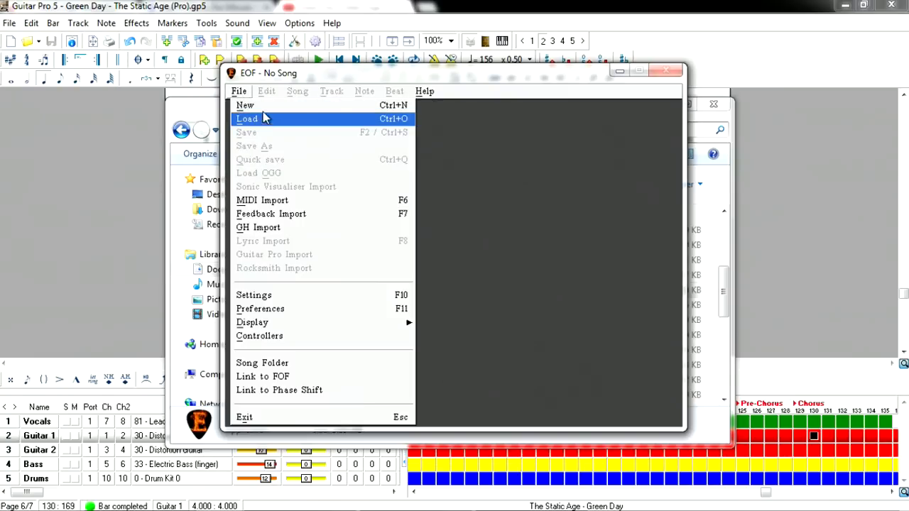
click(263, 107)
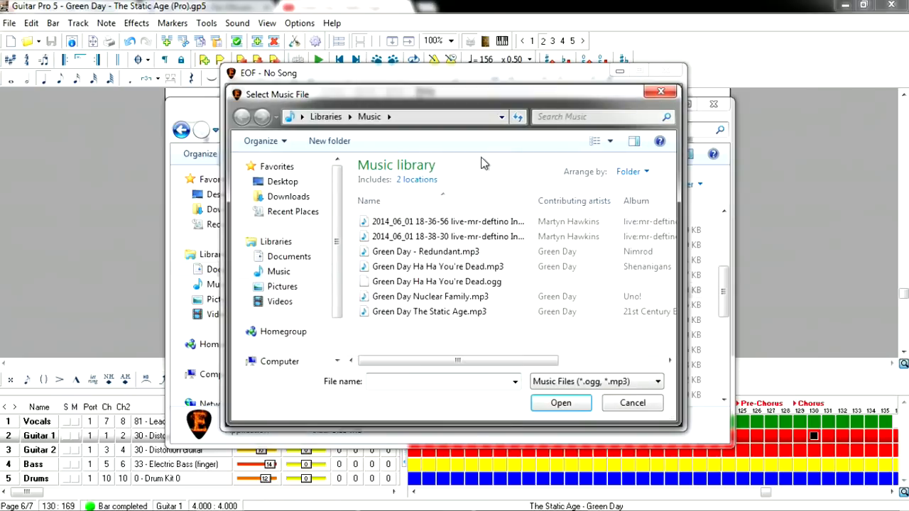
click(477, 312)
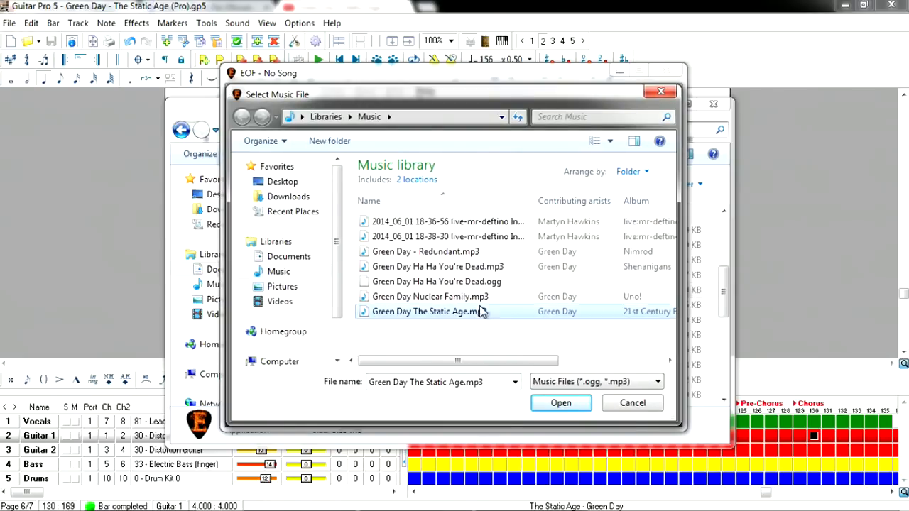
click(581, 399)
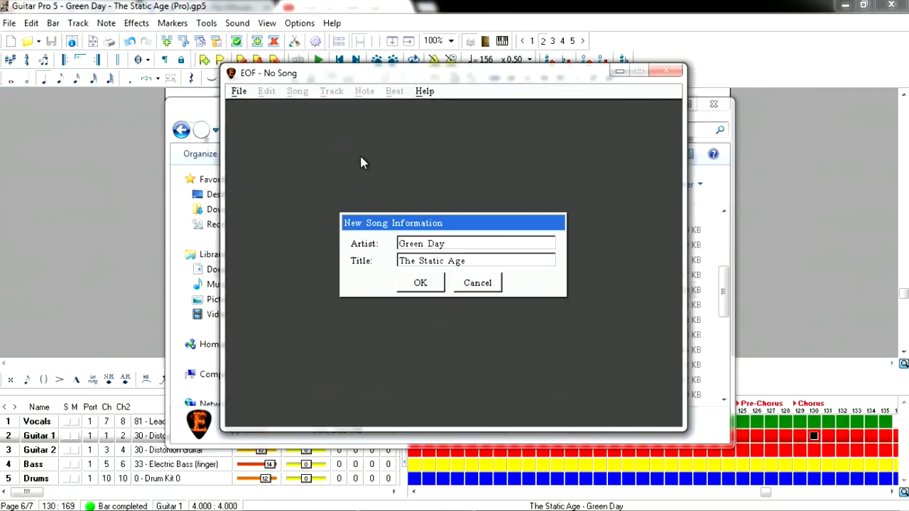
- Accept the artist and title, create the new folder Green Day - The Static Age, and encode the OGG at 320kbps
click(430, 284)
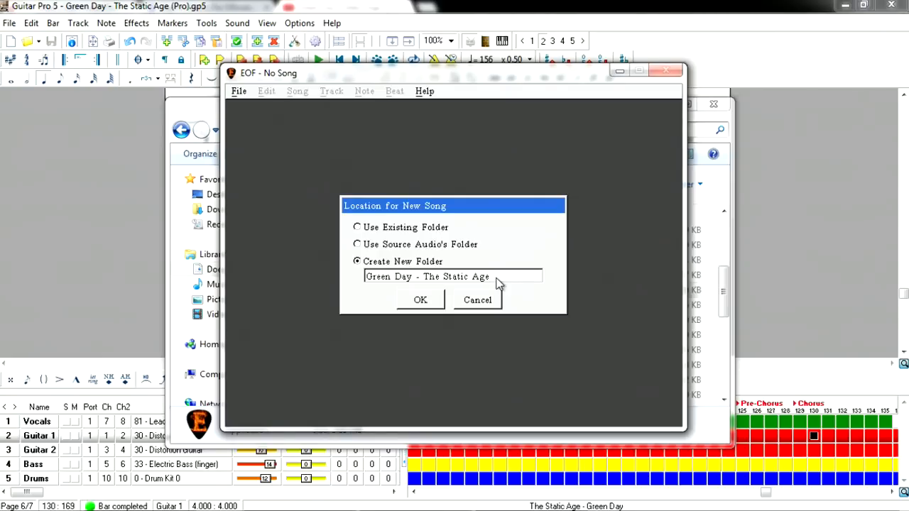
click(432, 302)
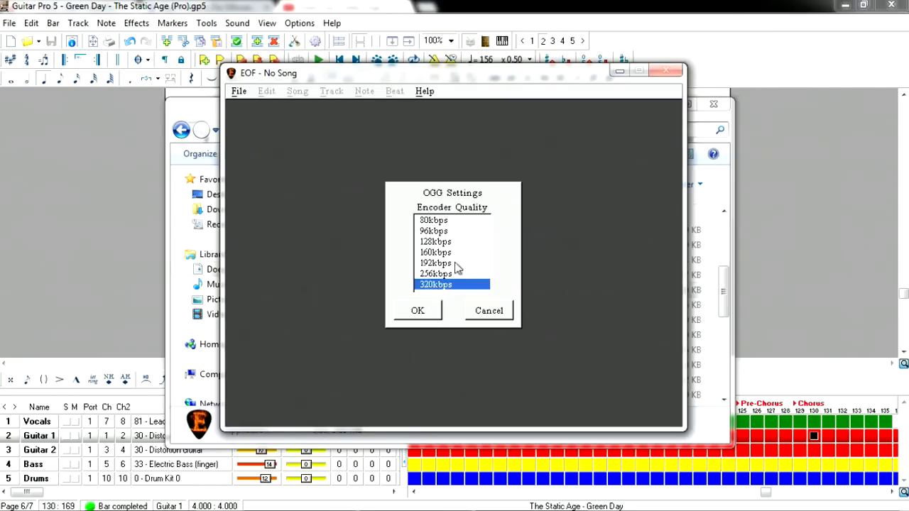
click(431, 311)
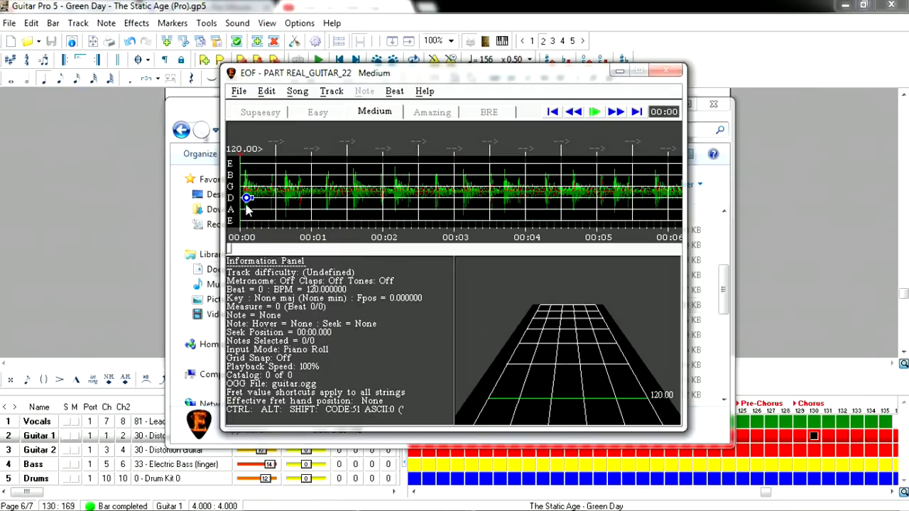
- Play the opening of the song briefly, return to the start, and set the tempo to 156 BPM
key(space)
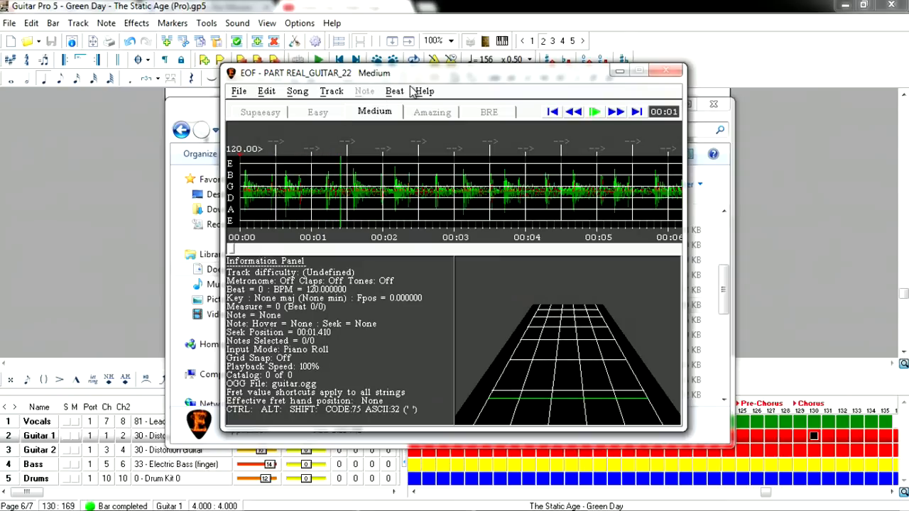
click(553, 112)
click(393, 93)
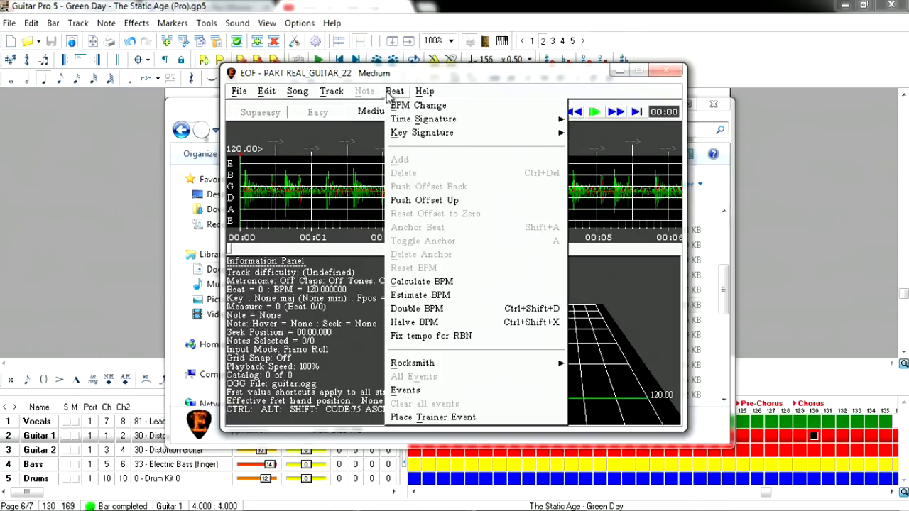
click(412, 107)
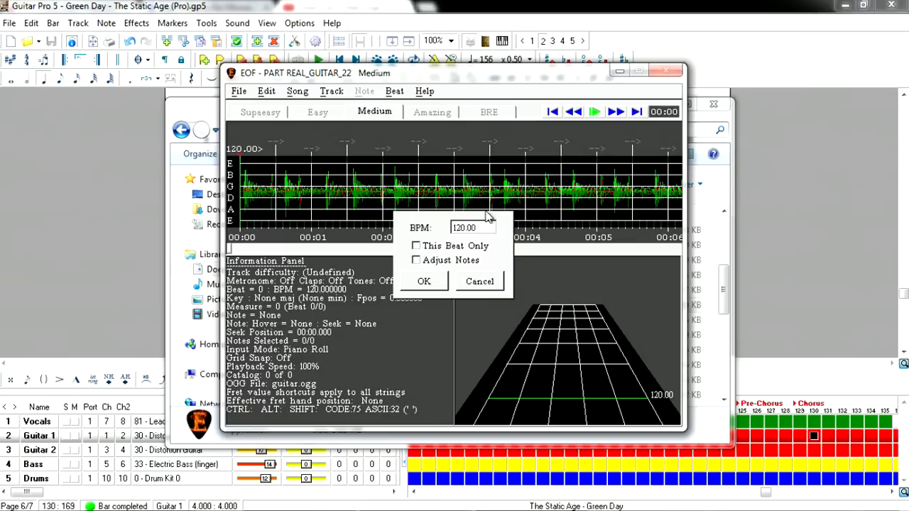
click(459, 228)
key(BackSpace)
key(BackSpace)
text(56)
click(422, 280)
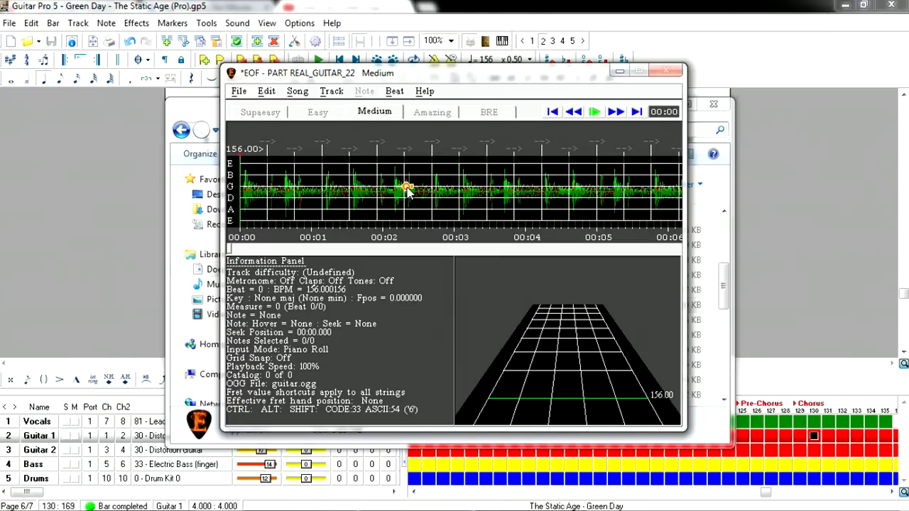
- Add 3000 milliseconds of leading silence to the song using the Re-encode option
click(321, 93)
mouse_move(309, 88)
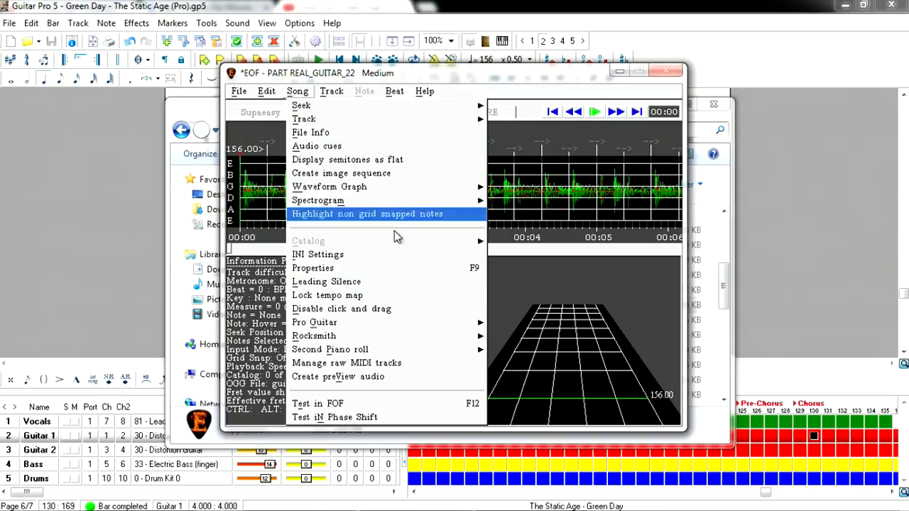
click(391, 287)
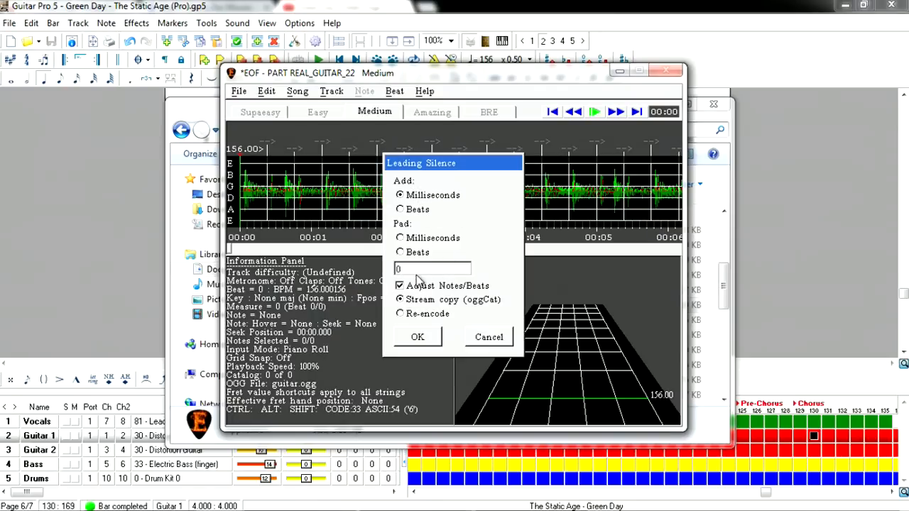
click(433, 316)
click(419, 269)
key(BackSpace)
text(3000)
click(429, 347)
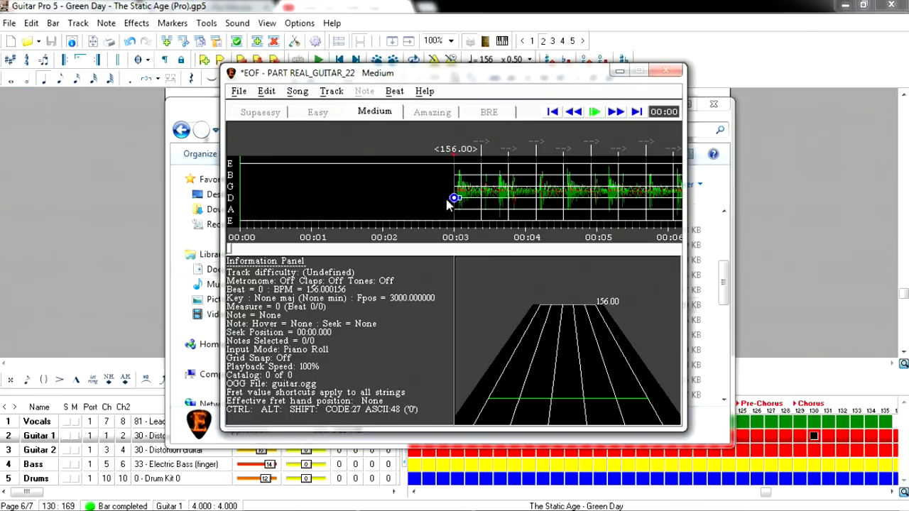
- Play the song to check the beat lines against the waveform, and return to the beginning
key(space)
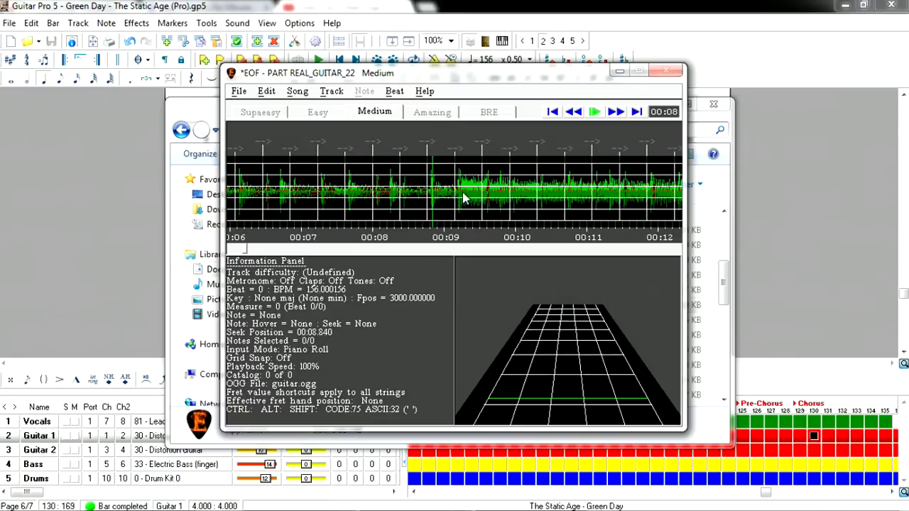
key(space)
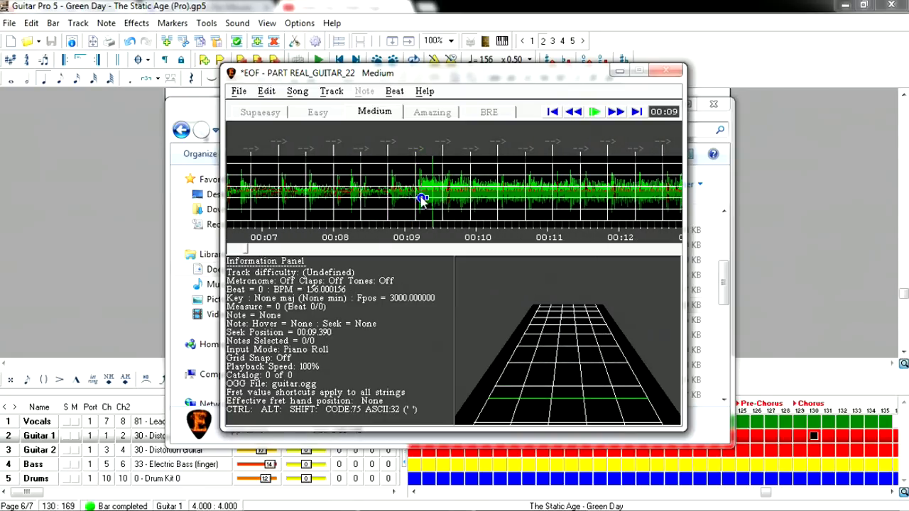
click(558, 113)
- Check in the song's track list that PART REAL_GUITAR_22 is the active track
click(299, 93)
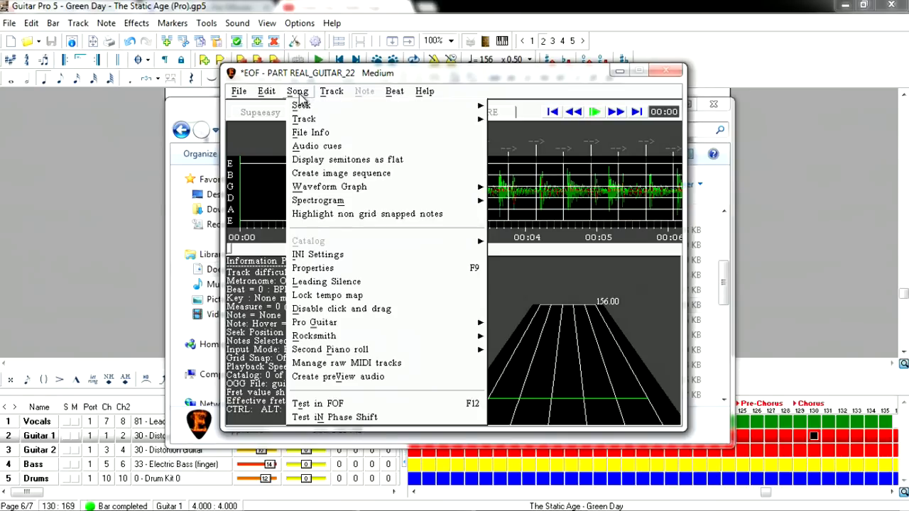
mouse_move(307, 123)
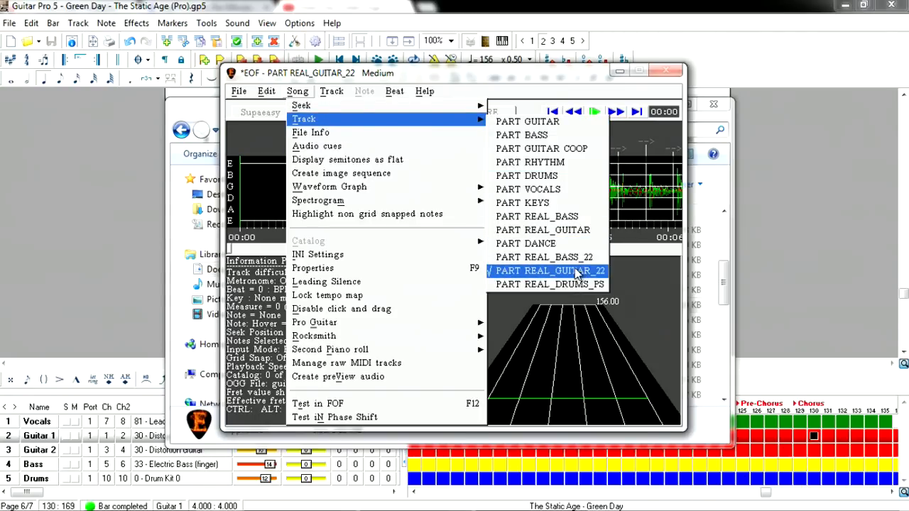
click(239, 91)
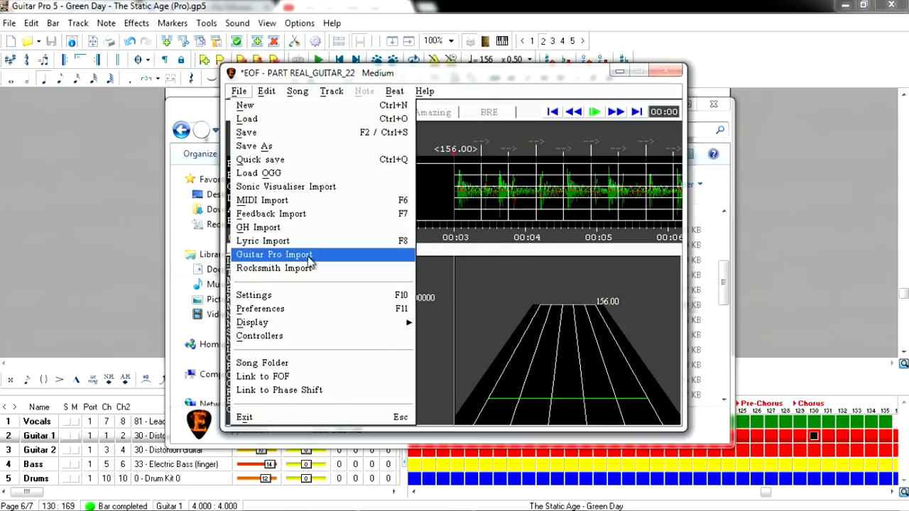
mouse_move(266, 92)
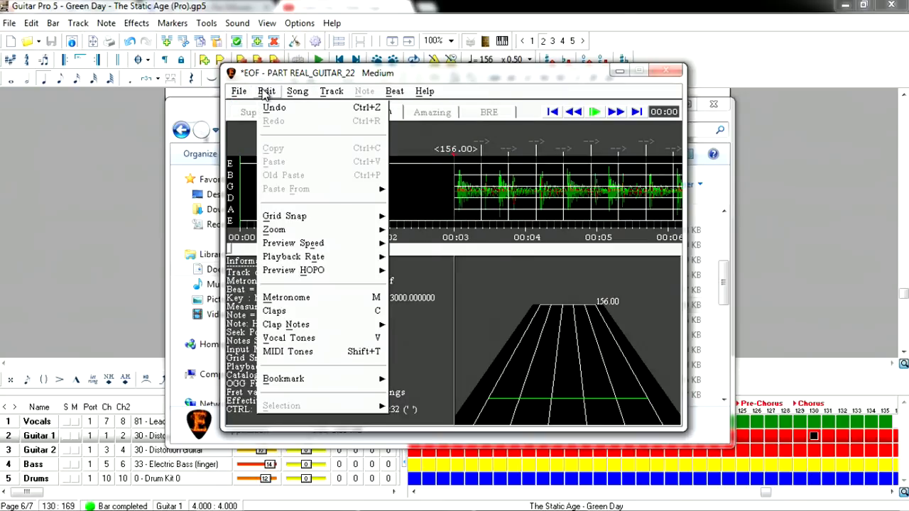
click(236, 94)
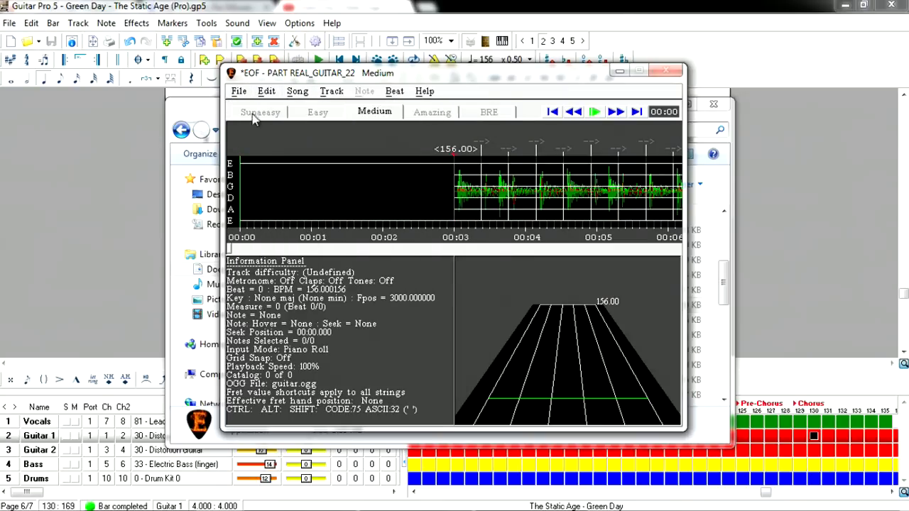
- Review the preferences, including the Guitar Pro import options, and accept them
click(242, 92)
click(307, 321)
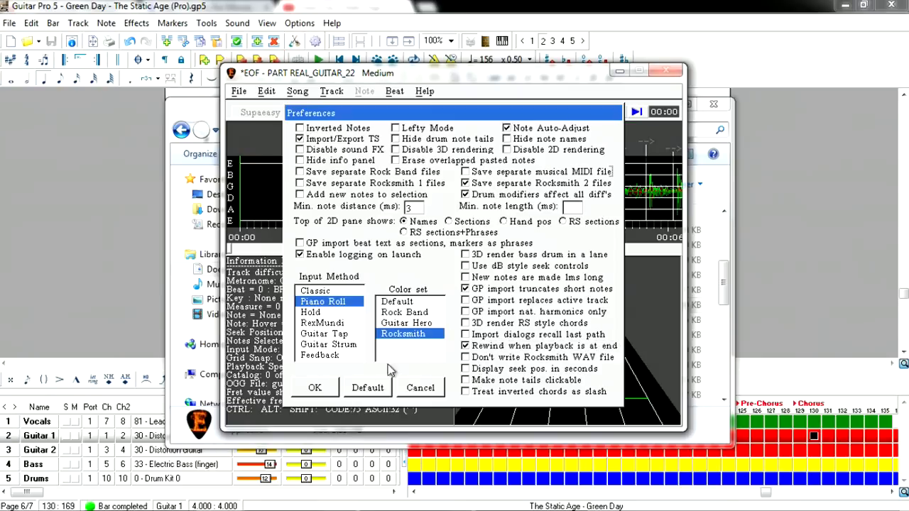
click(314, 388)
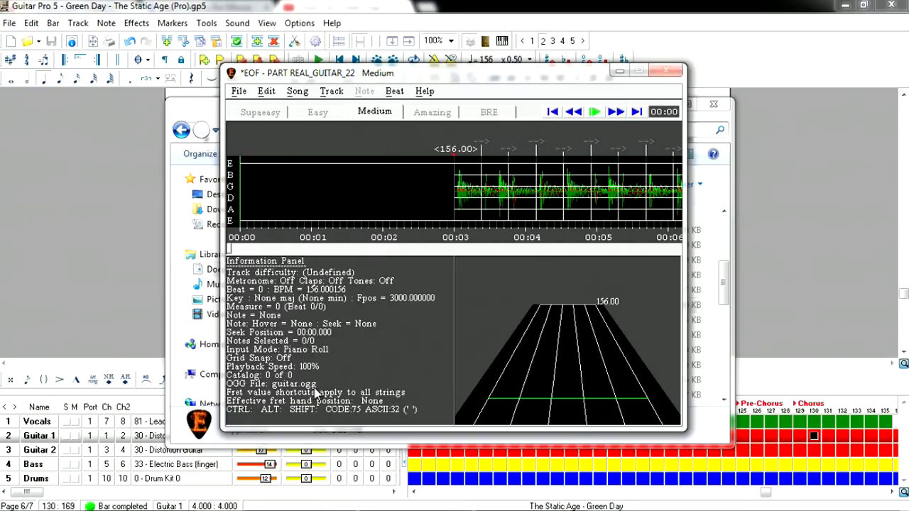
- Load Green Day - The Static Age (Pro).gp5 from Downloads for import, with its time signatures and its section markers/beat text as Rocksmith phrases/sections
click(240, 92)
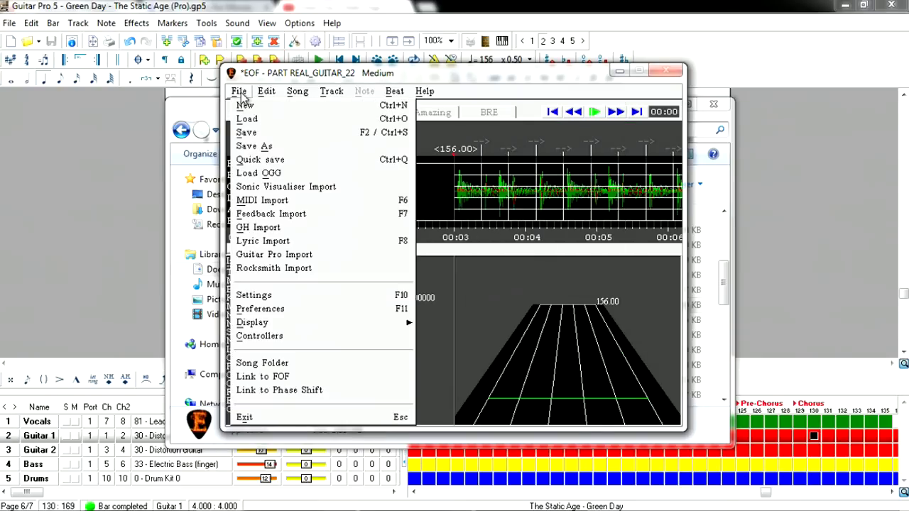
click(306, 254)
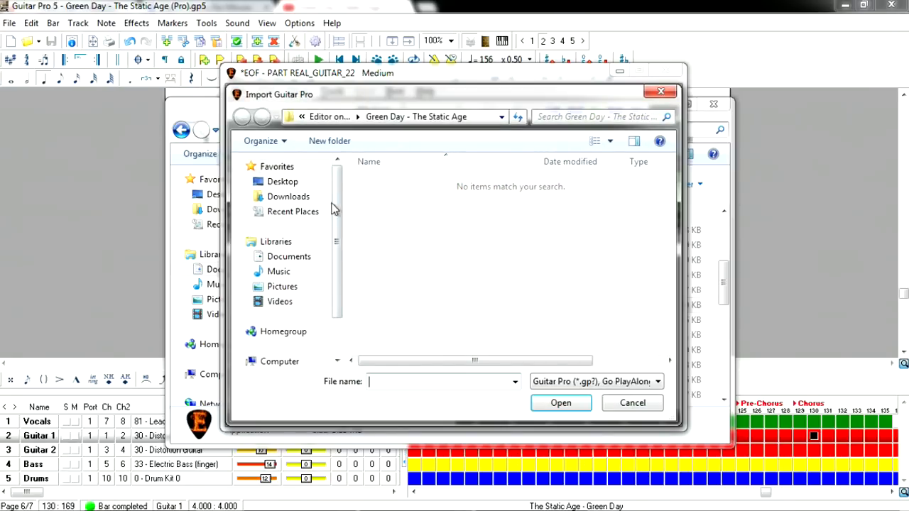
click(313, 206)
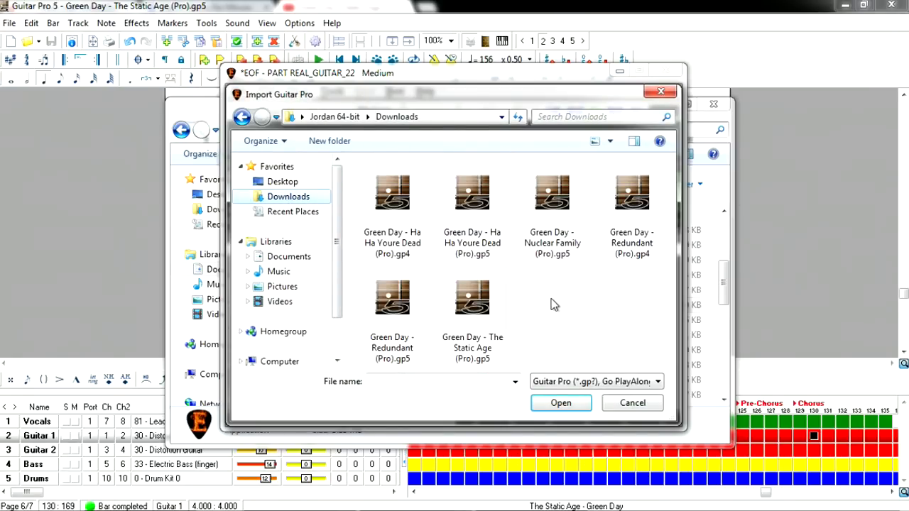
click(474, 306)
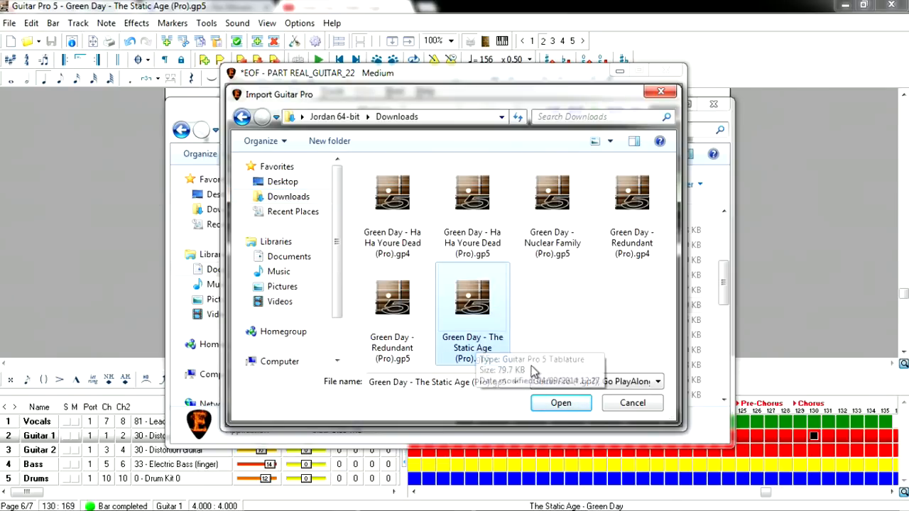
click(561, 403)
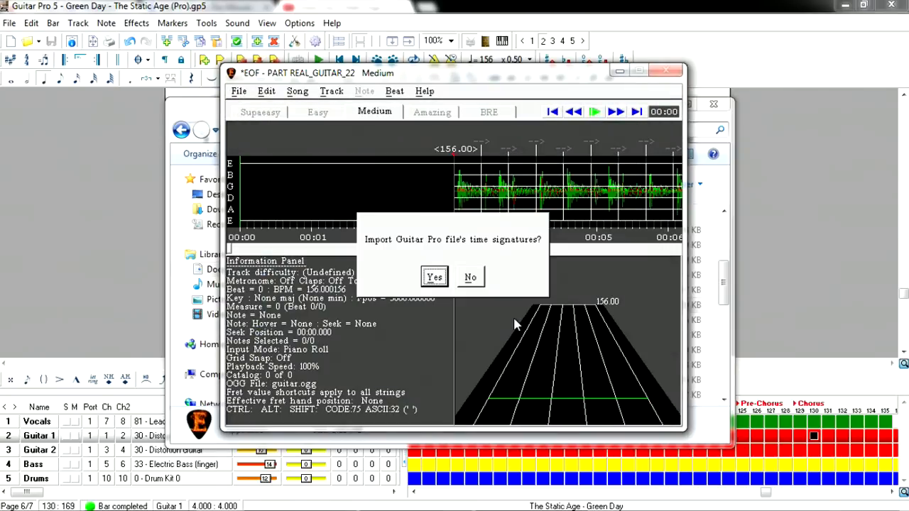
click(435, 278)
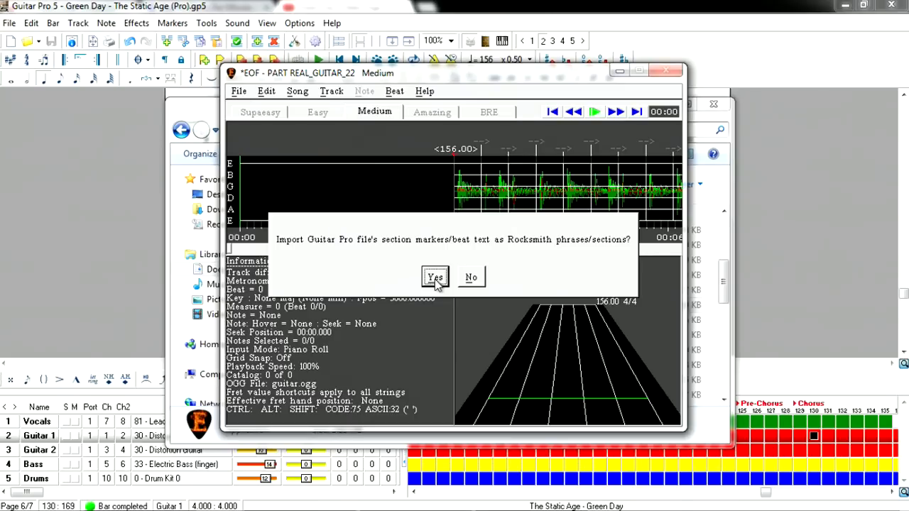
click(434, 278)
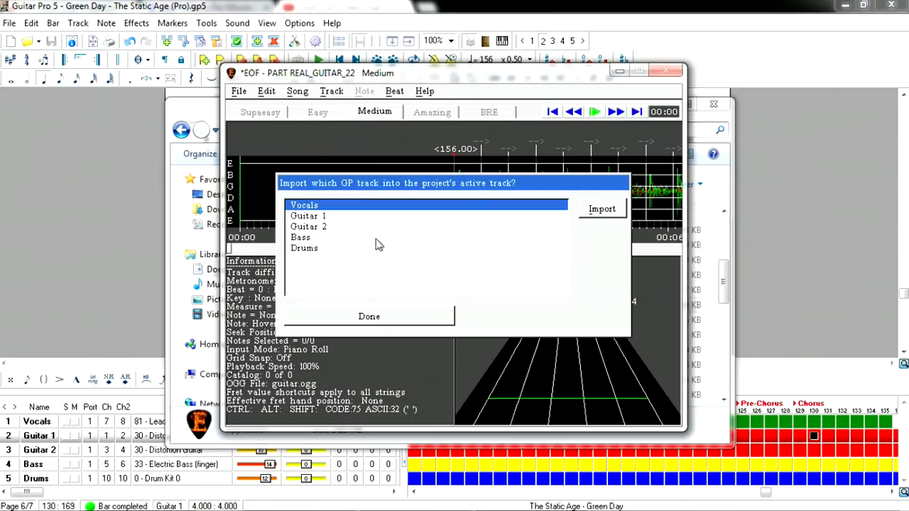
- Import the Guitar 1 track into the project's active track and inspect the notes where the guitar comes in
click(317, 217)
click(601, 209)
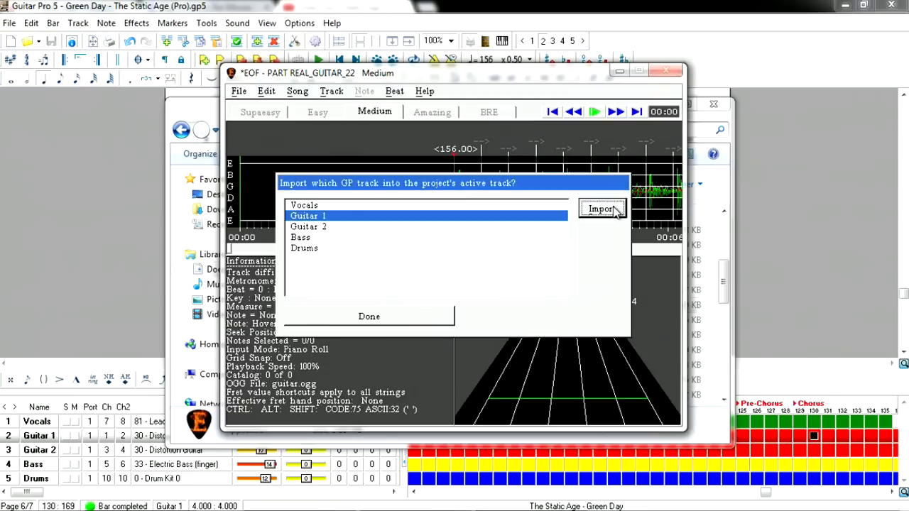
click(417, 321)
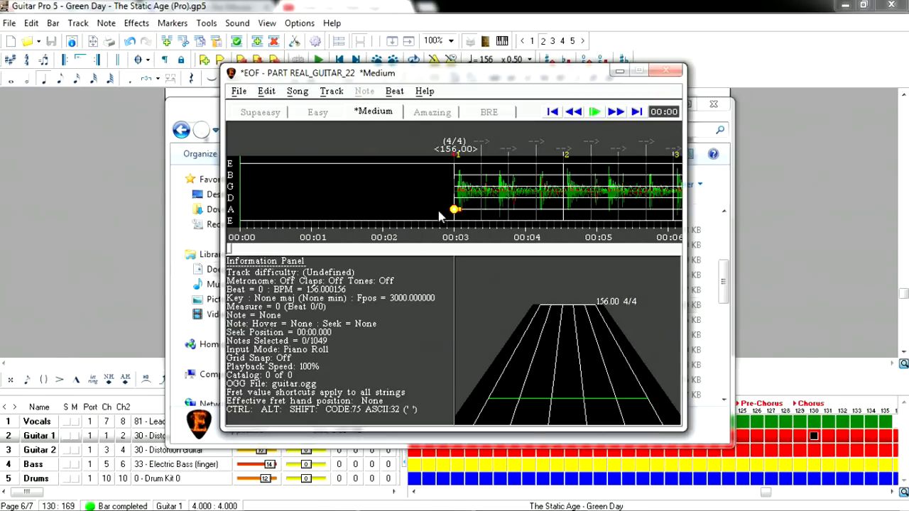
click(616, 112)
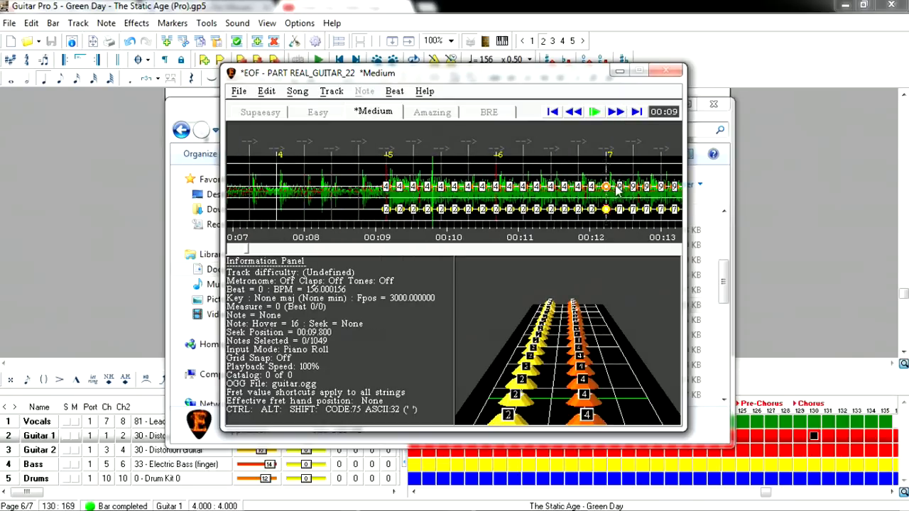
- Play the song's opening and compare the audio waveform with the beat markers up to where the guitar comes in
click(575, 114)
click(576, 114)
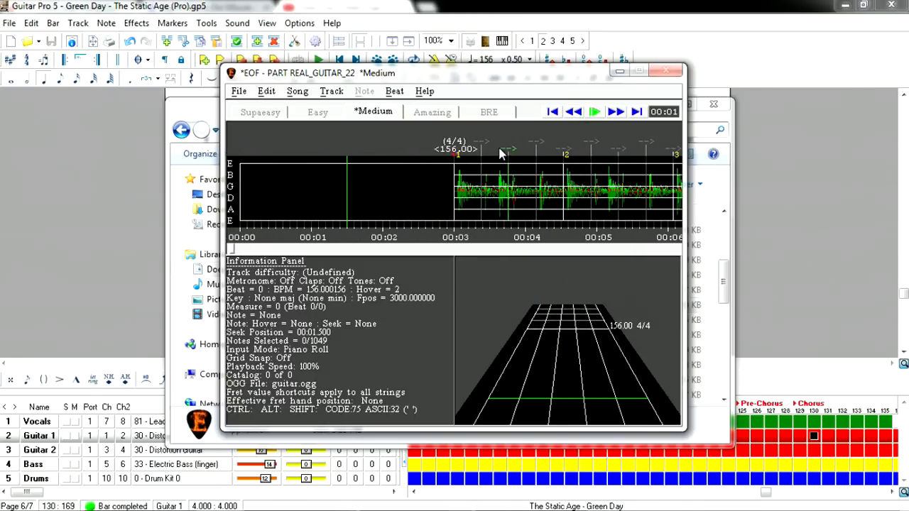
click(615, 112)
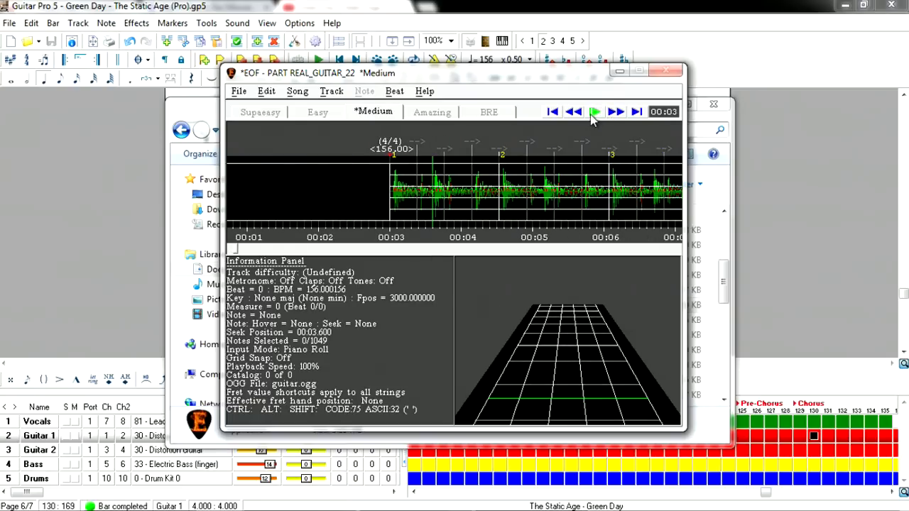
click(593, 114)
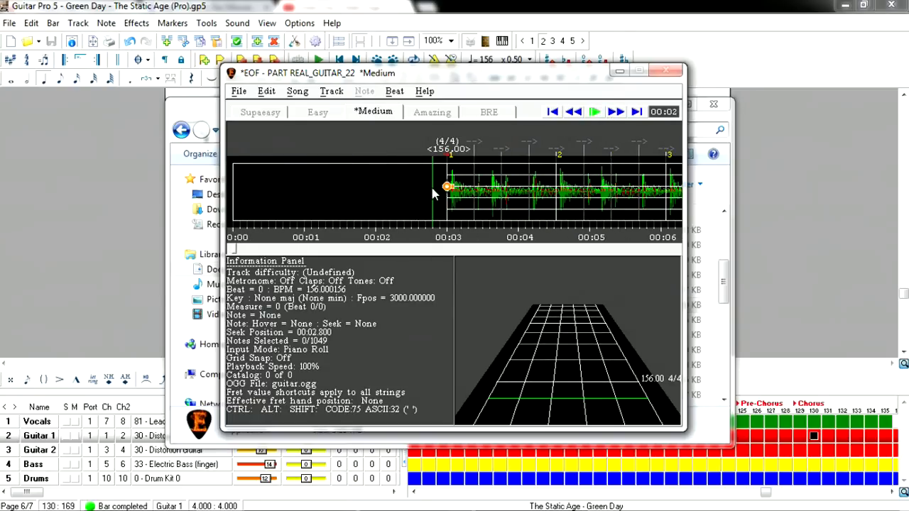
click(615, 113)
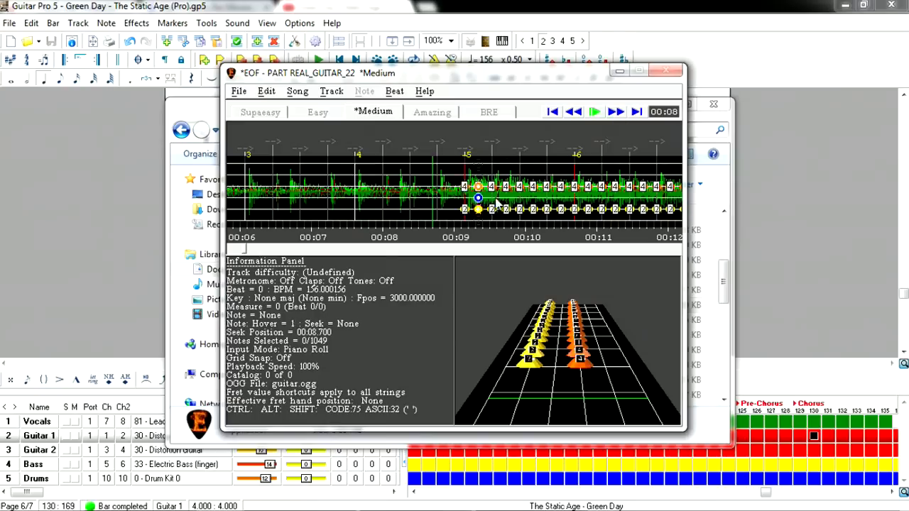
click(574, 114)
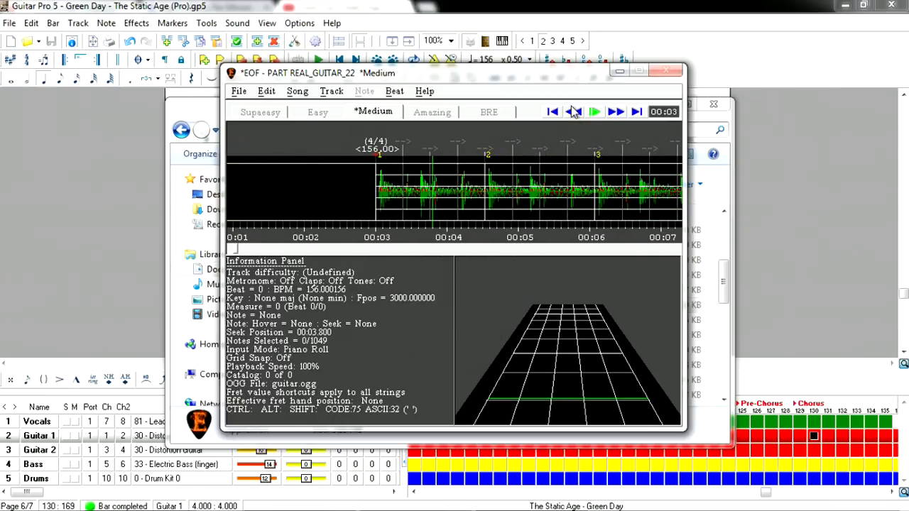
- Turn on Claps and play the guitar track from the intro to check the notes' sync with the audio
key(c)
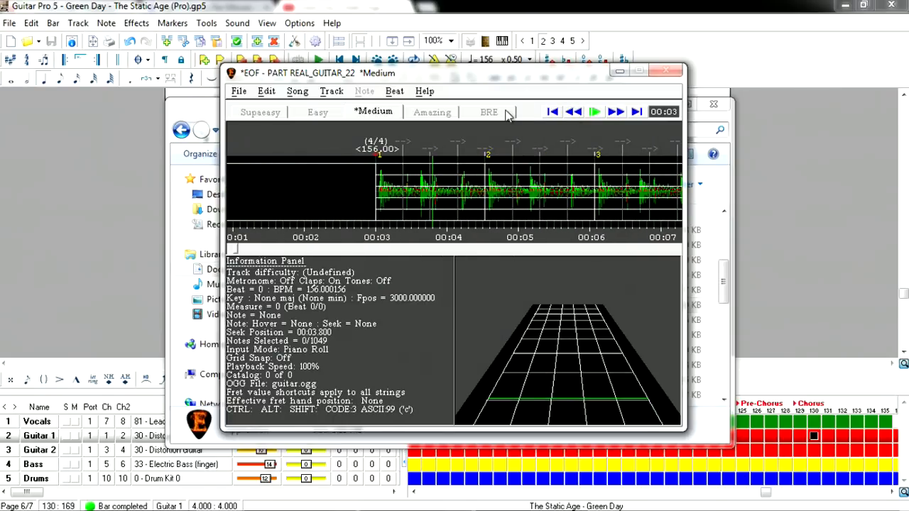
click(267, 92)
mouse_move(298, 91)
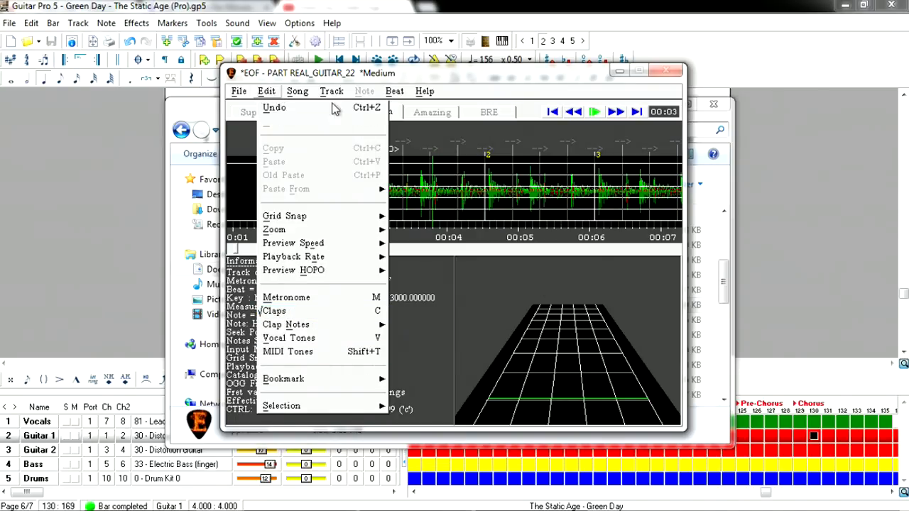
mouse_move(332, 91)
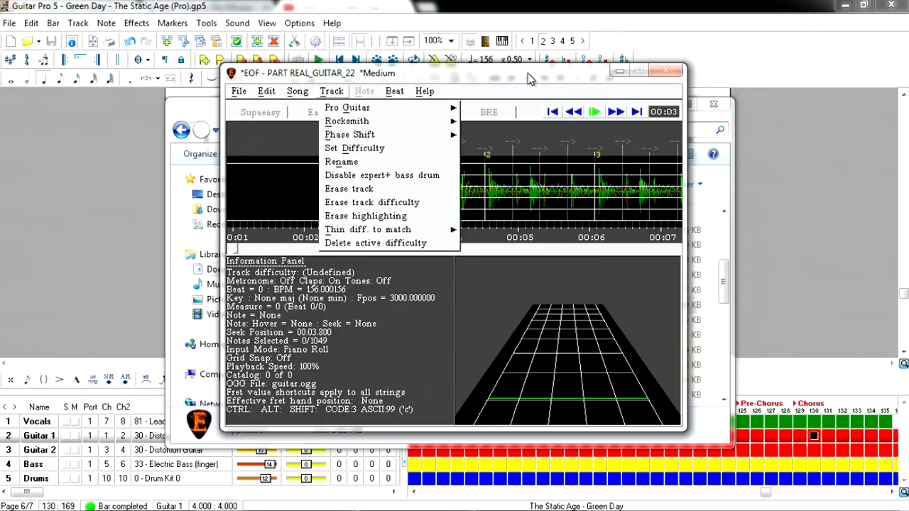
click(336, 92)
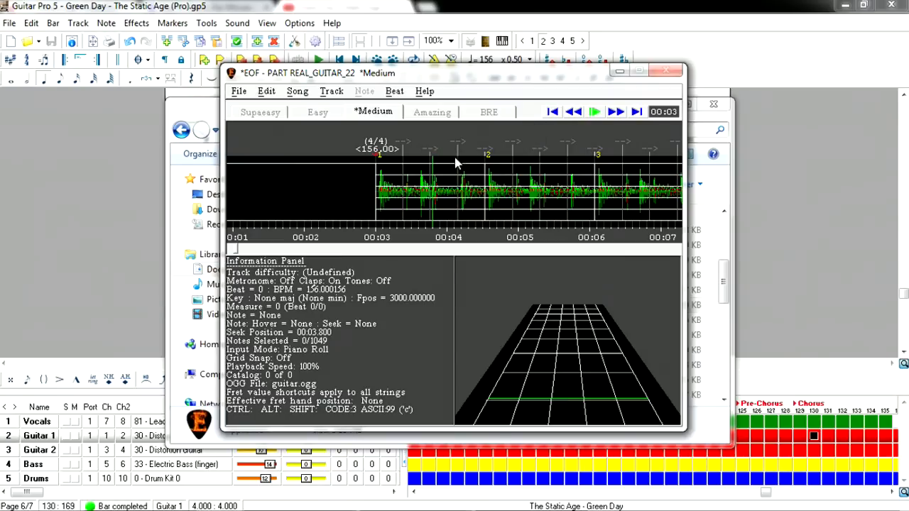
key(space)
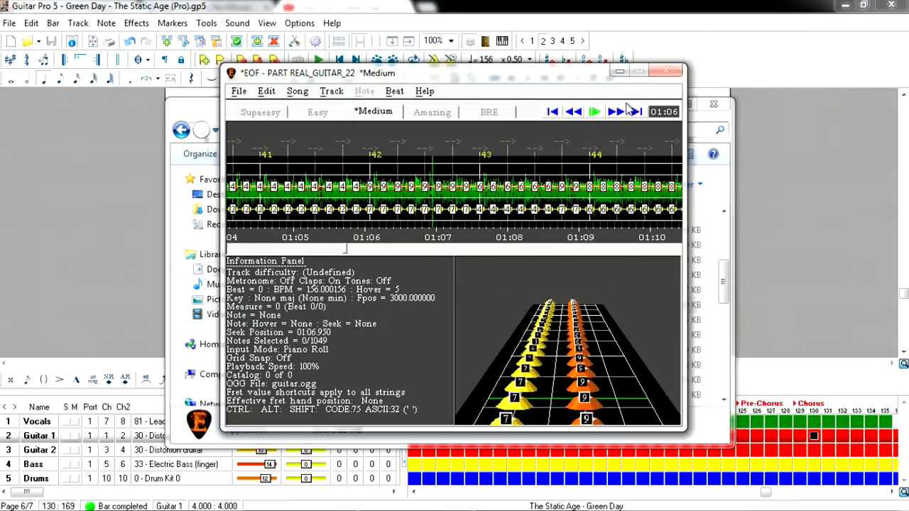
- Move the beat marker at measure 5 slightly later, to about 9.18 s, to line up with the guitar's entry in the waveform
click(553, 114)
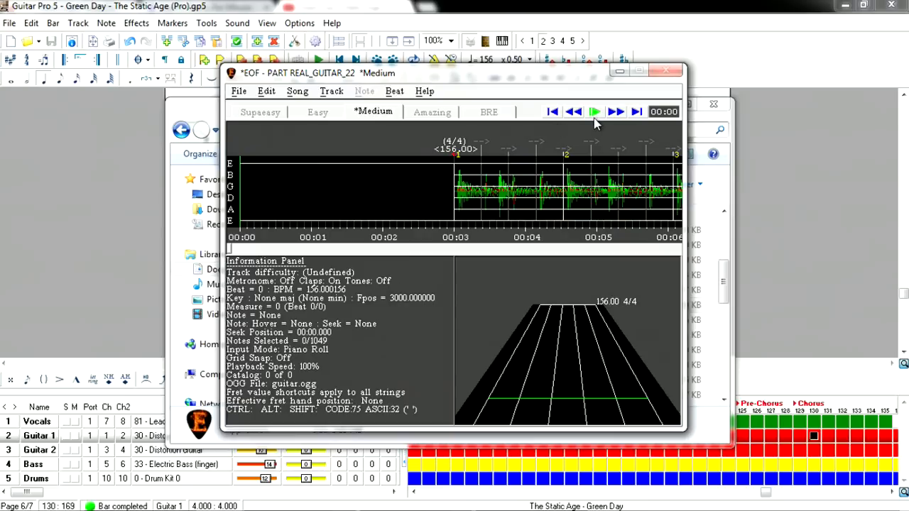
click(615, 112)
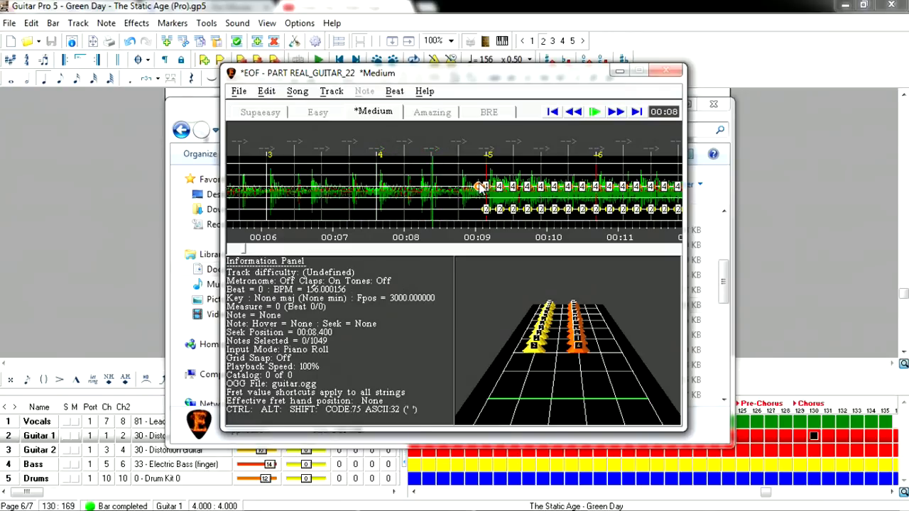
click(612, 113)
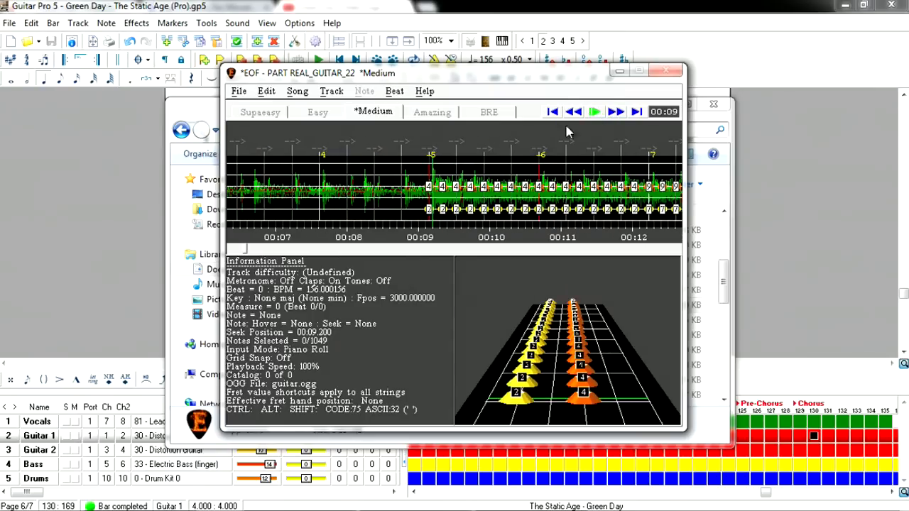
click(579, 113)
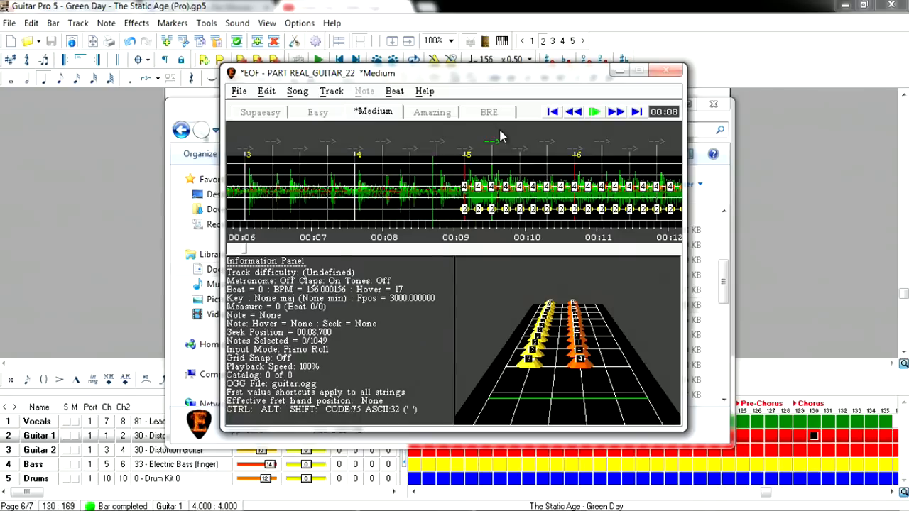
click(467, 152)
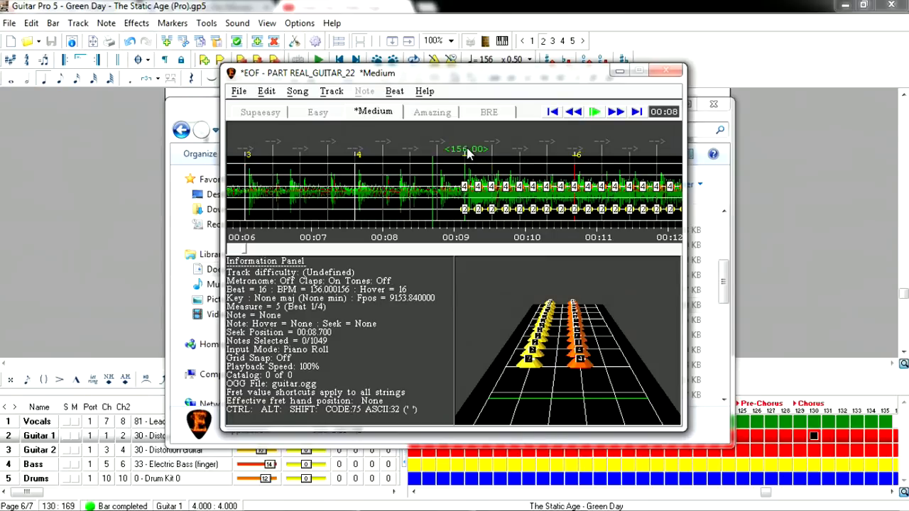
drag(466, 152, 470, 154)
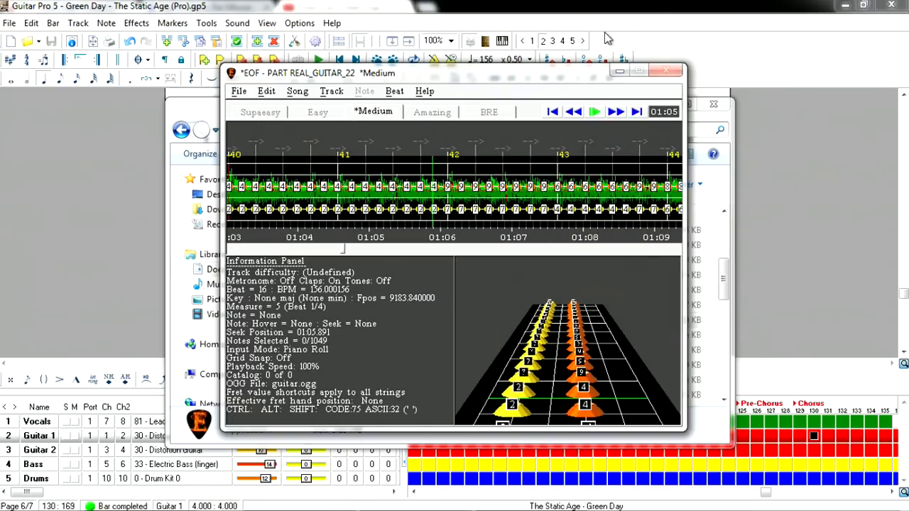
- Play passages in the middle and near the end of the song to check note sync, and return to the start
click(616, 114)
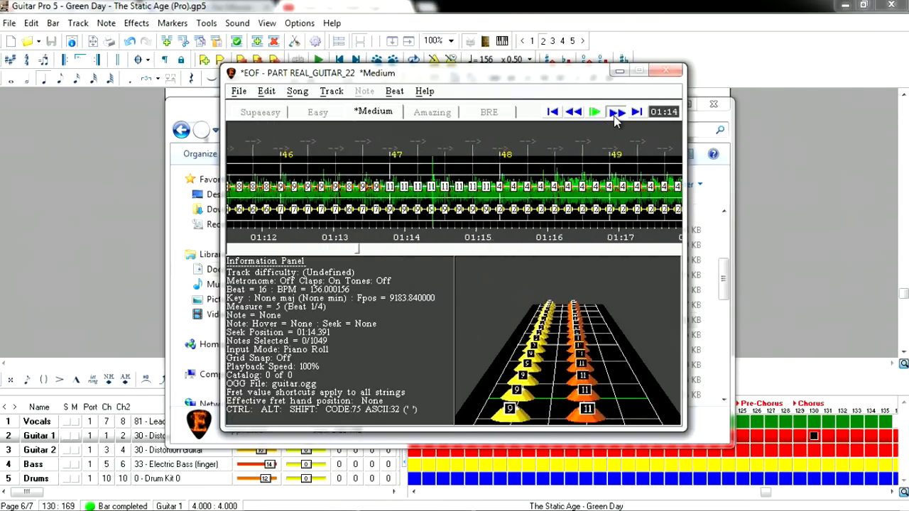
drag(615, 117, 578, 116)
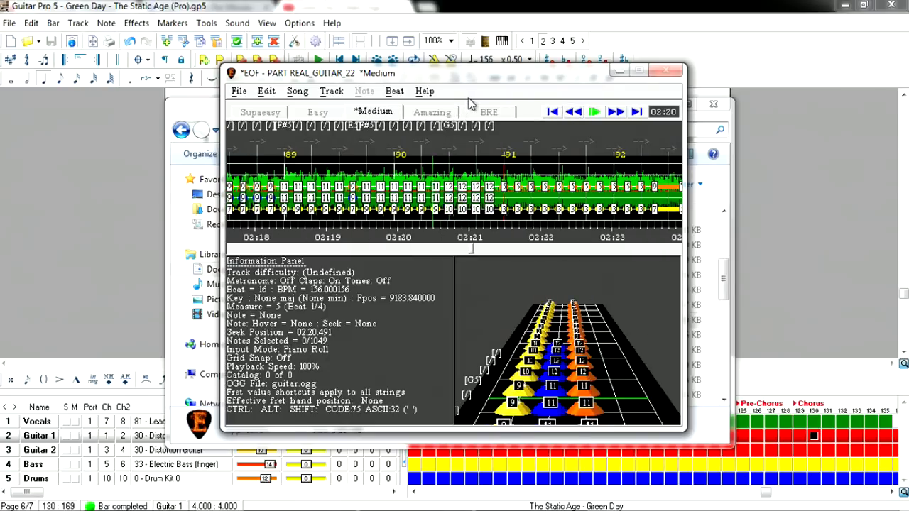
key(space)
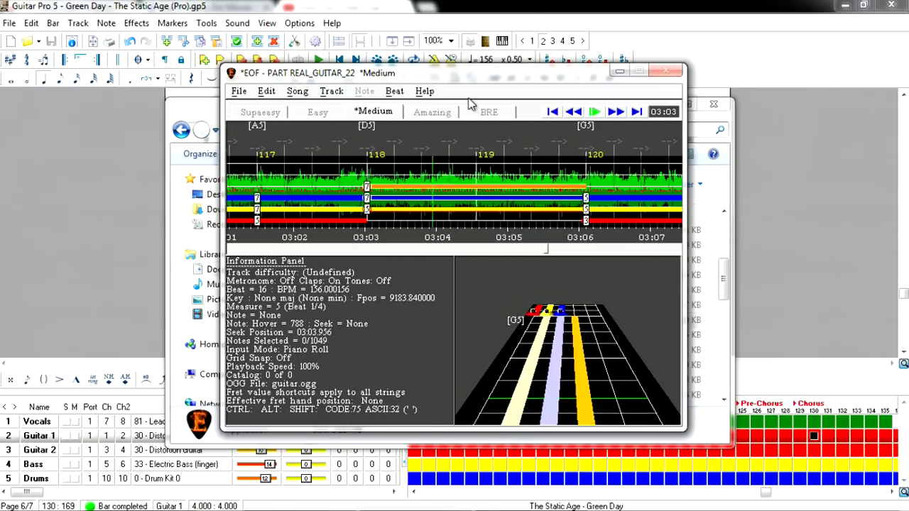
drag(622, 114, 580, 119)
key(space)
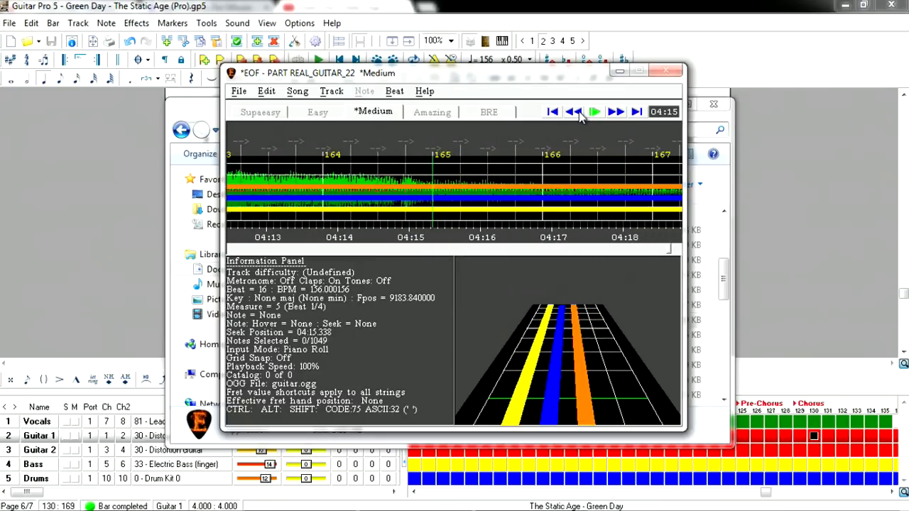
click(575, 112)
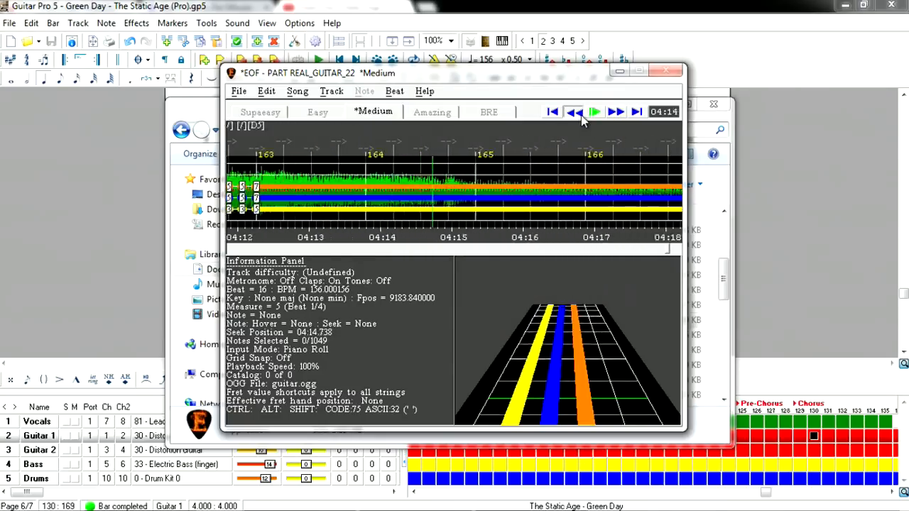
click(580, 114)
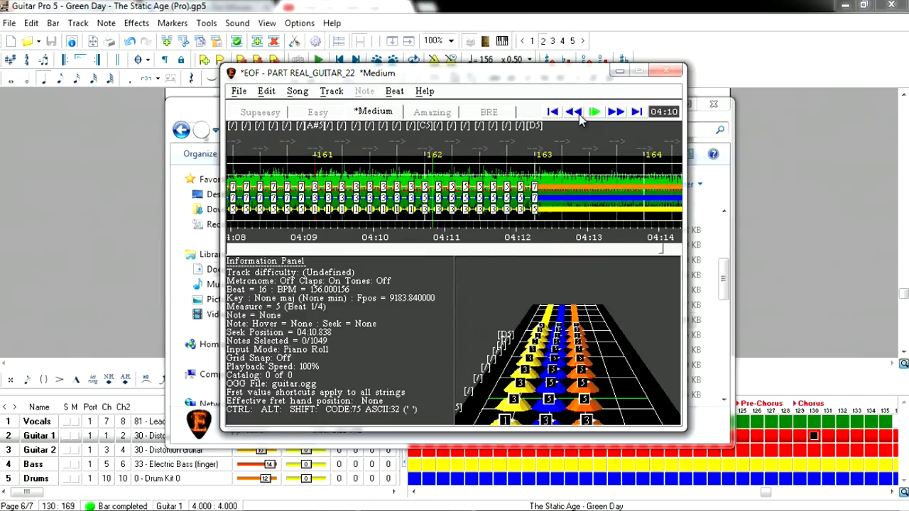
click(577, 113)
key(Home)
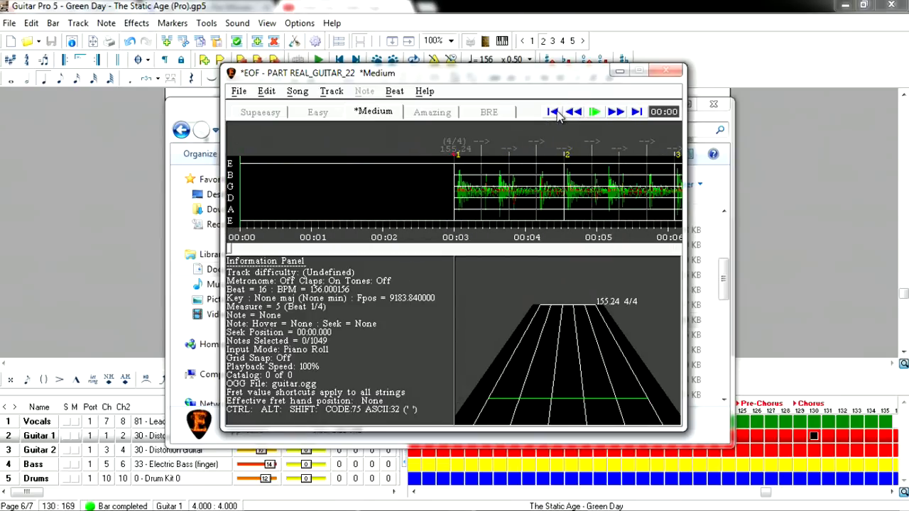
- Inspect the adjusted beat marker and first guitar notes at measure 5, and return to the song's start
click(615, 114)
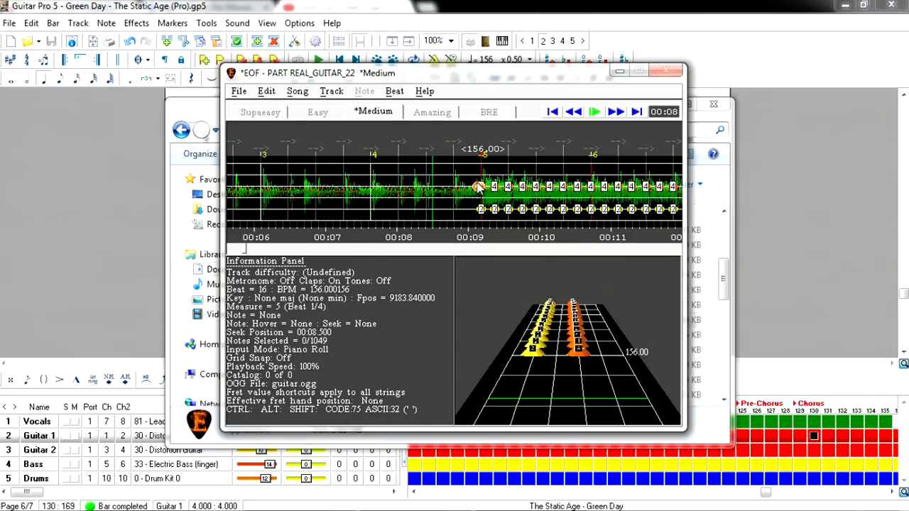
click(614, 114)
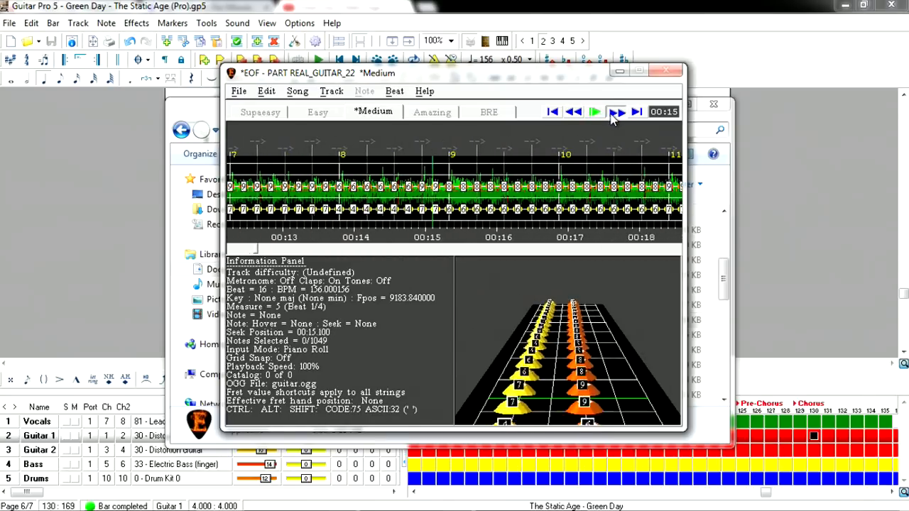
click(574, 113)
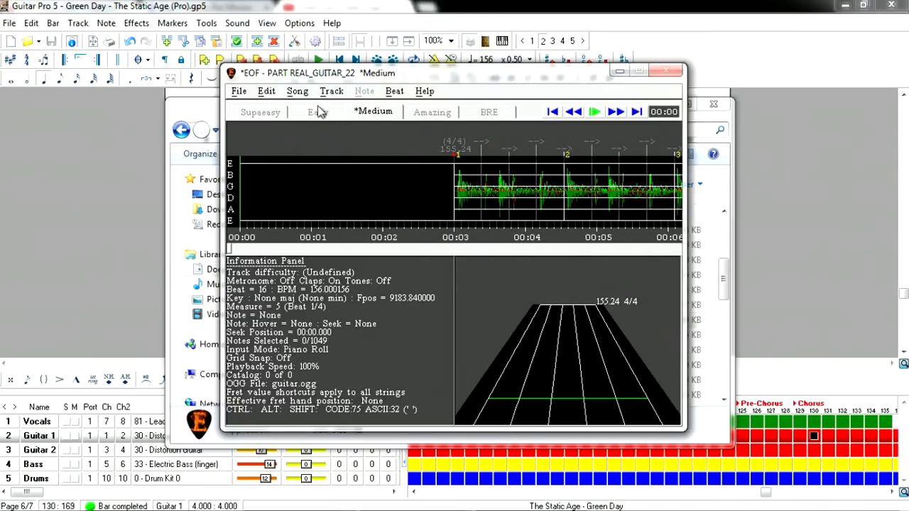
click(627, 113)
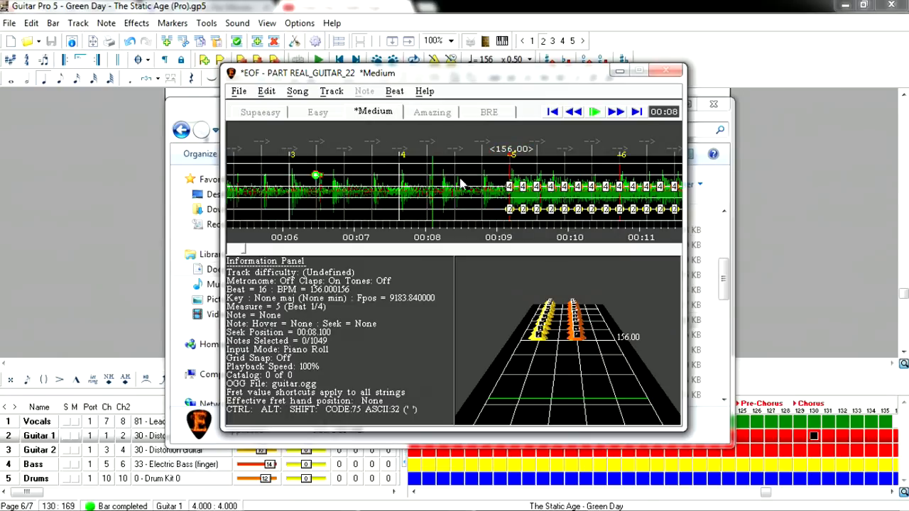
click(573, 112)
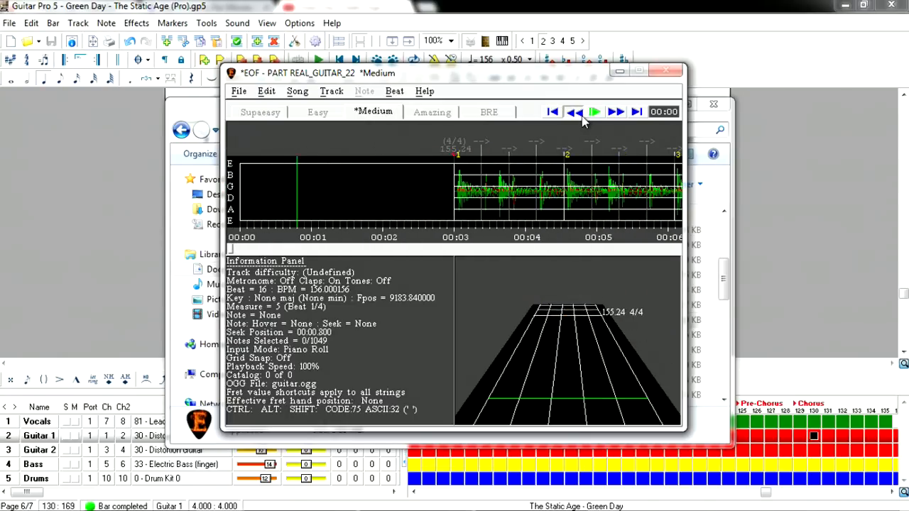
- Make PART REAL_BASS_22 the project's active track
click(331, 92)
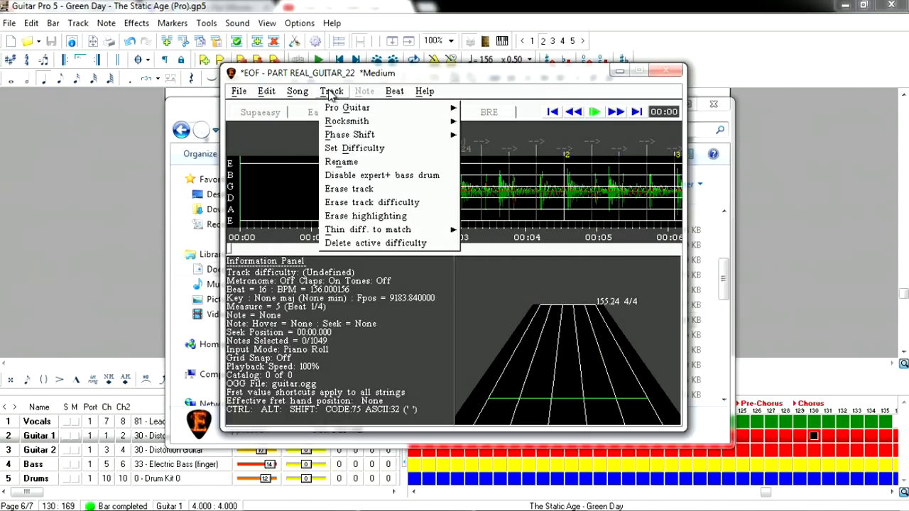
mouse_move(297, 93)
mouse_move(430, 125)
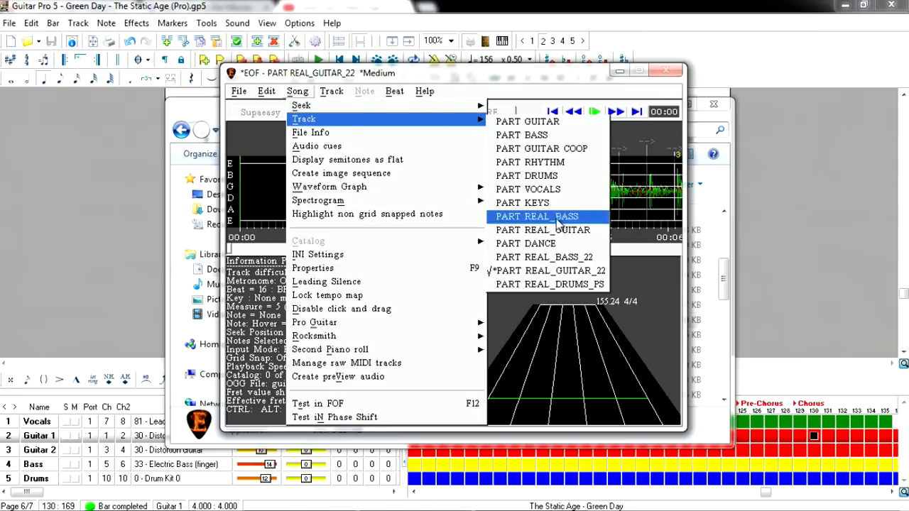
click(563, 259)
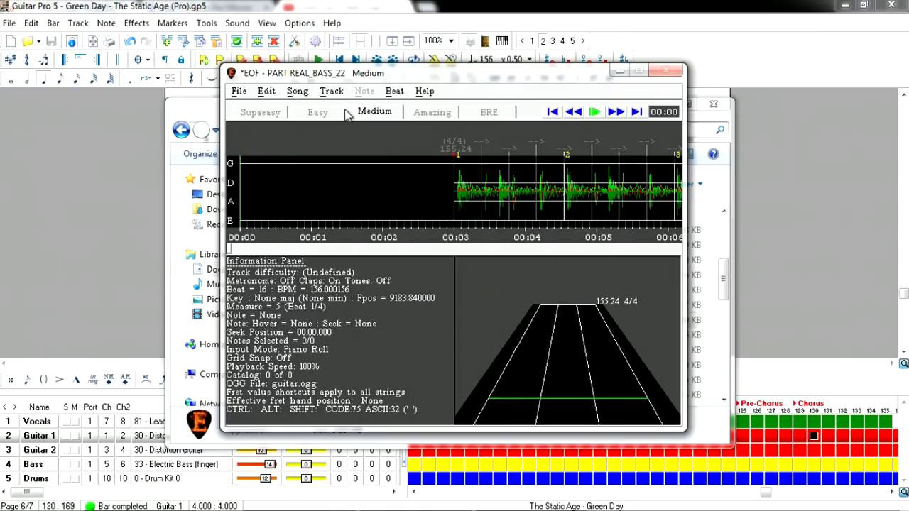
- Load Green Day - The Static Age (Pro).gp5 from Downloads for Guitar Pro import into the bass track, including its time signatures
click(249, 88)
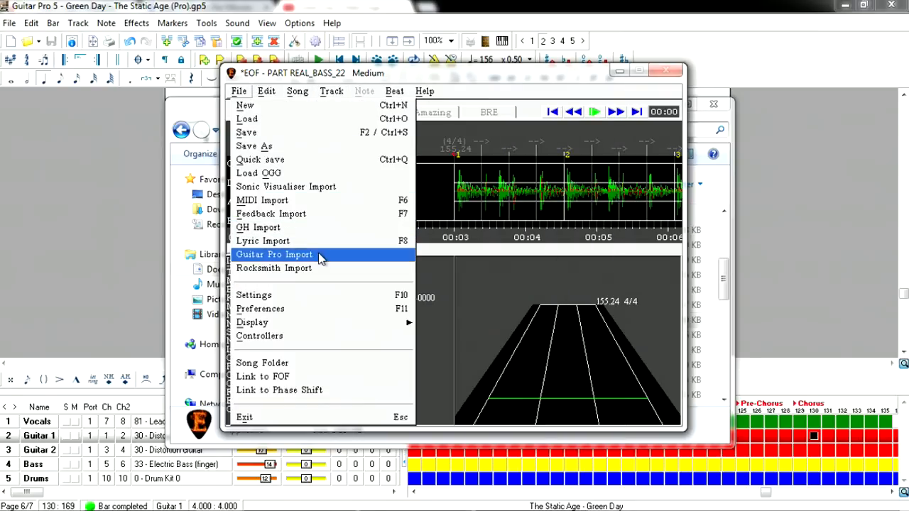
click(406, 223)
click(298, 202)
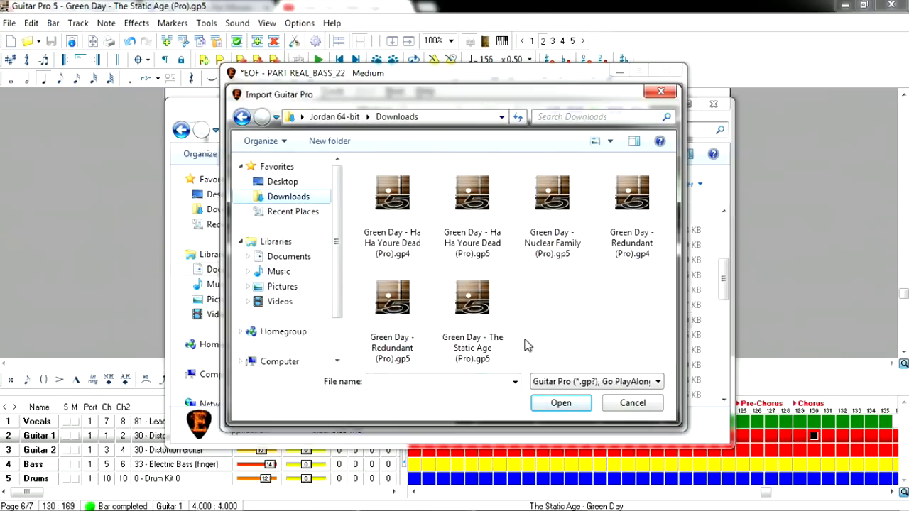
click(474, 342)
click(561, 402)
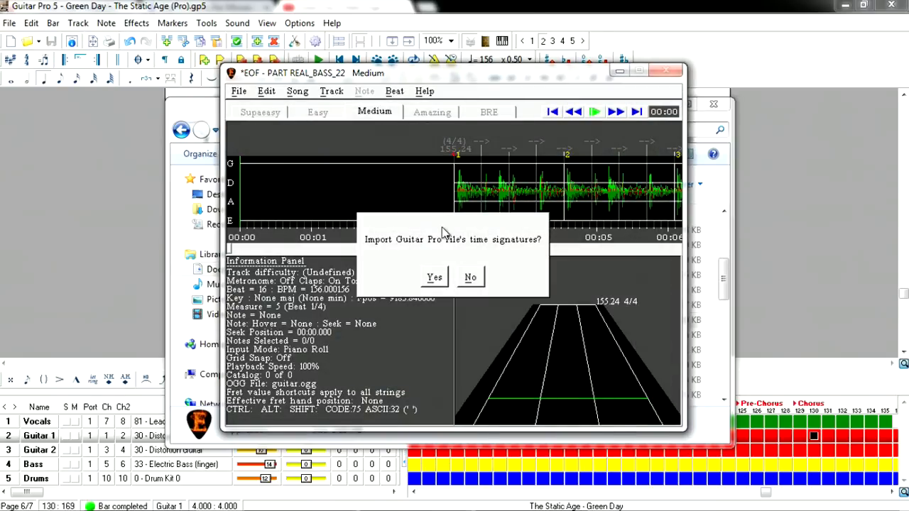
click(435, 277)
click(433, 279)
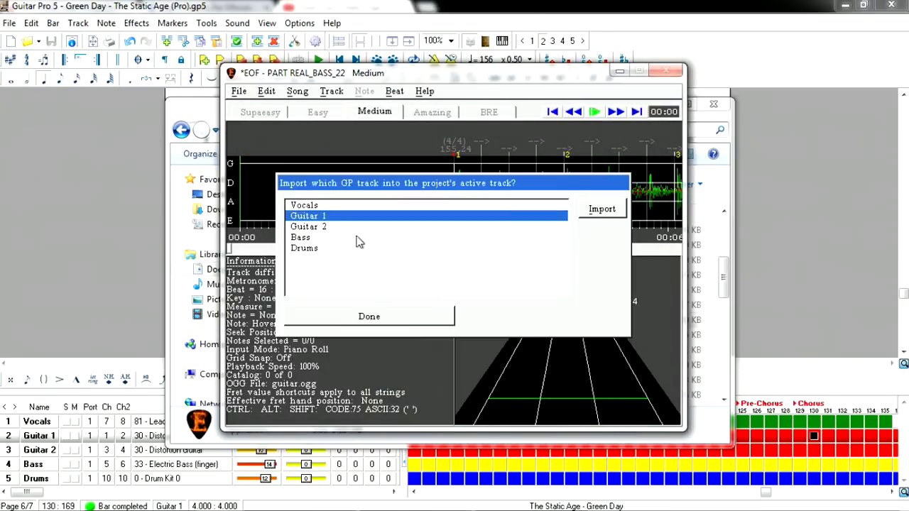
- Import the Bass tab into the active bass track, skim its notes to the song's end, and return to the start
click(329, 238)
click(588, 210)
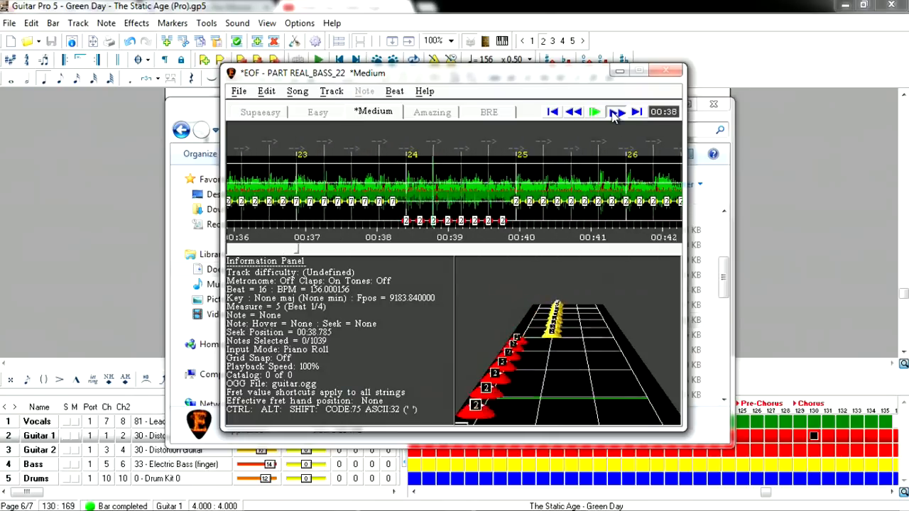
drag(615, 117, 576, 118)
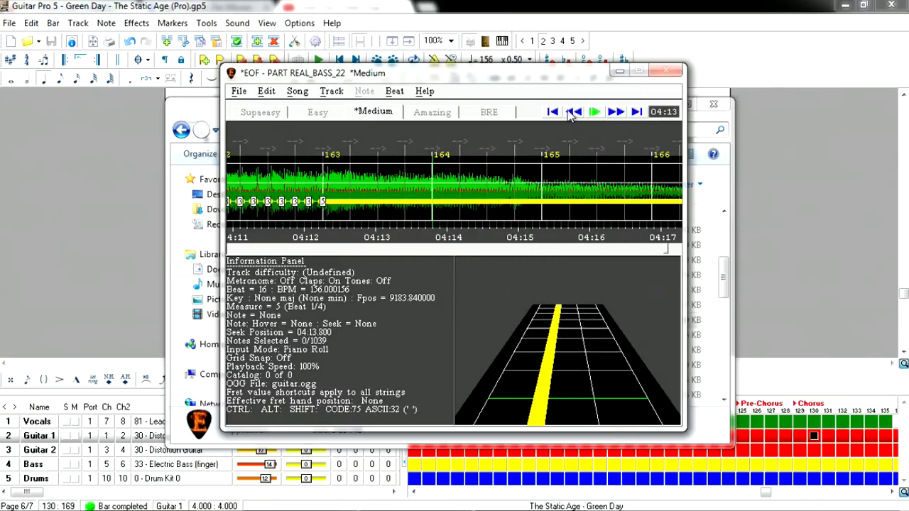
click(553, 112)
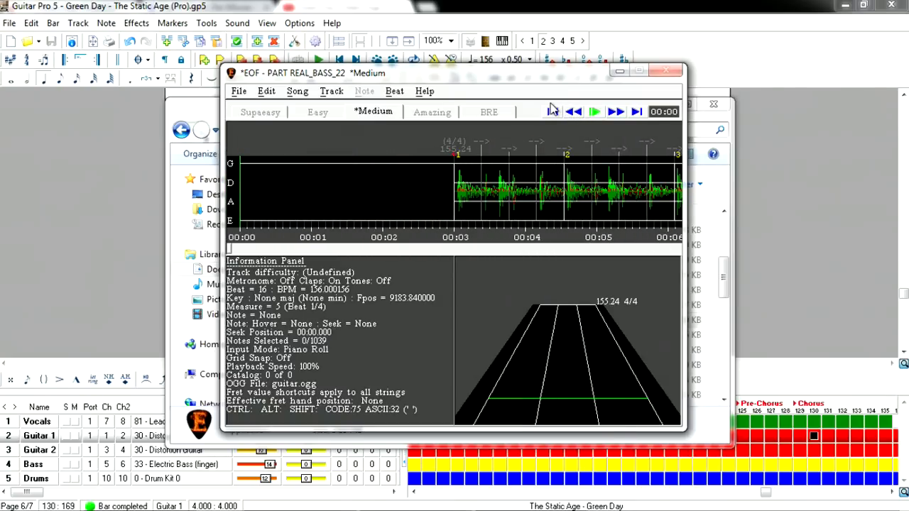
drag(516, 79, 583, 79)
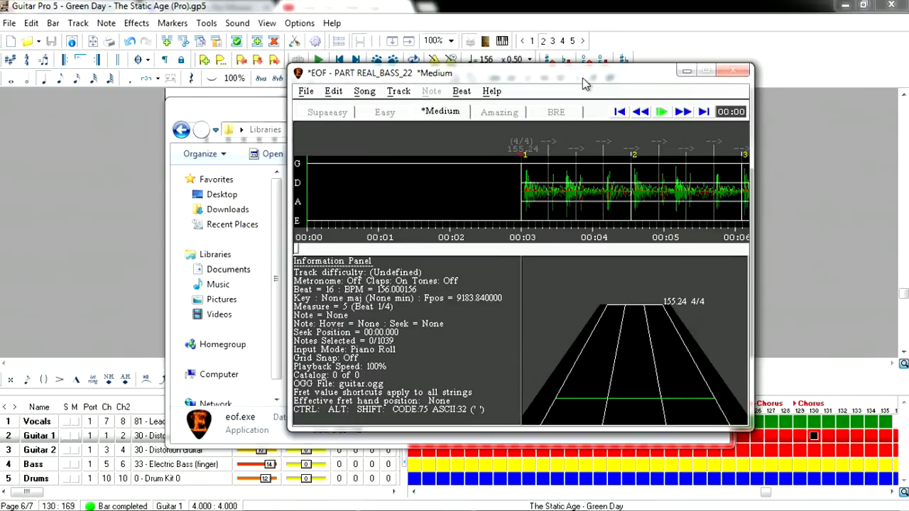
- Try to save the project, and cut the final sustained bass note so it ends just before the audio does
key(ctrl+s)
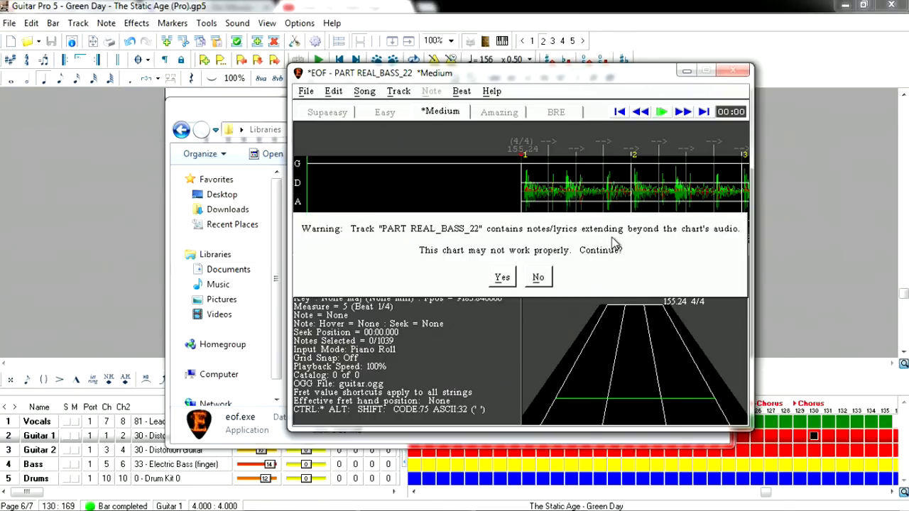
click(538, 277)
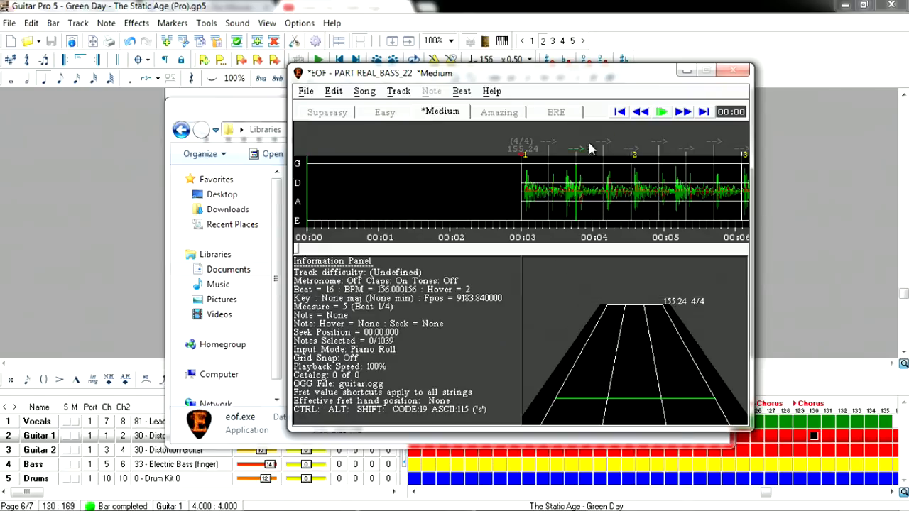
click(704, 112)
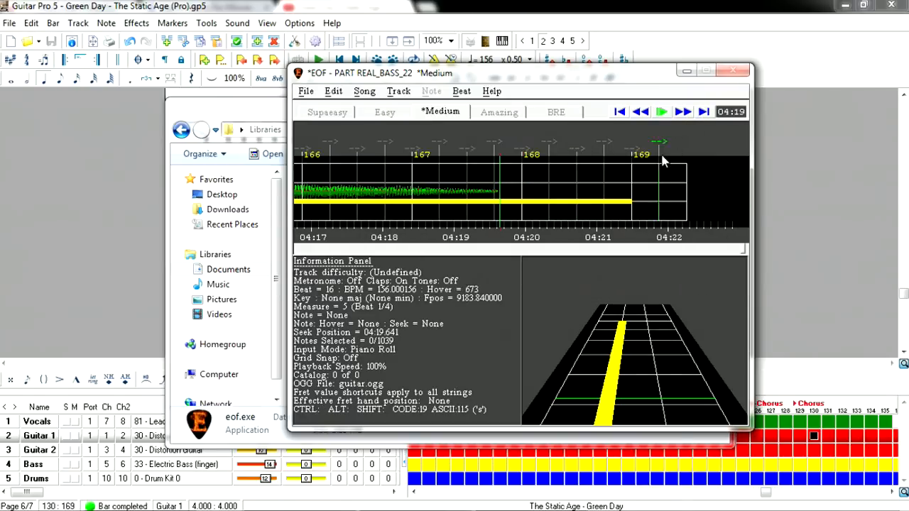
click(498, 203)
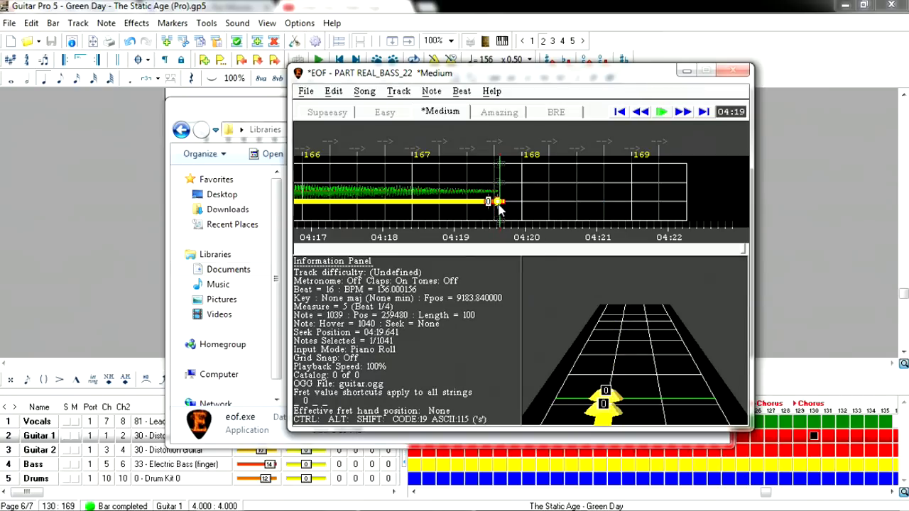
click(495, 206)
right_click(495, 205)
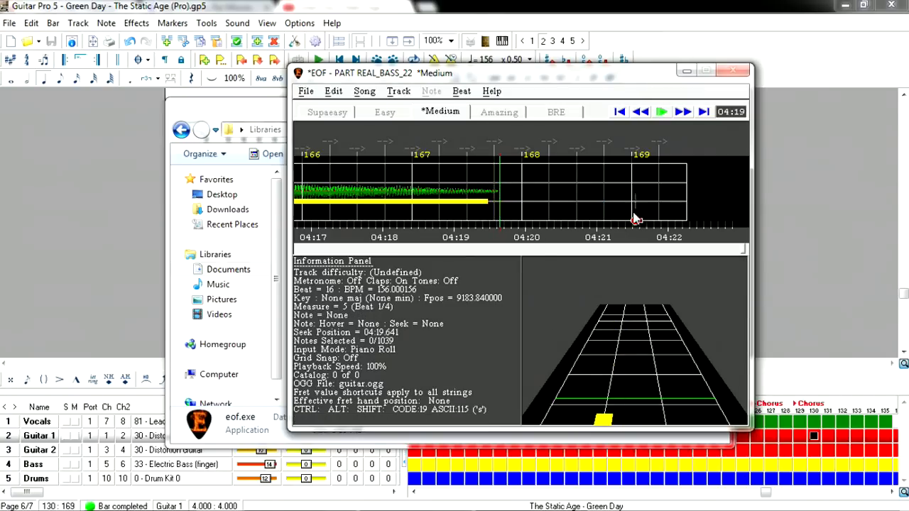
click(642, 112)
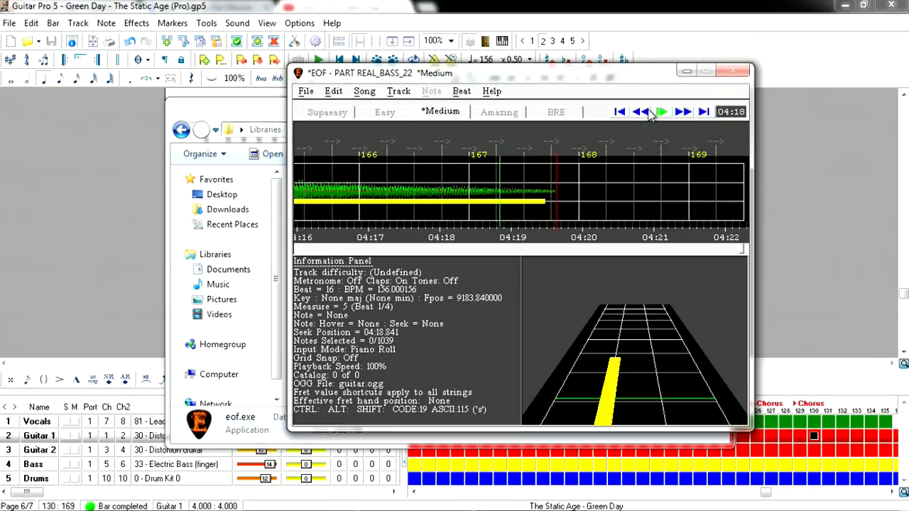
click(603, 202)
right_click(603, 202)
click(641, 112)
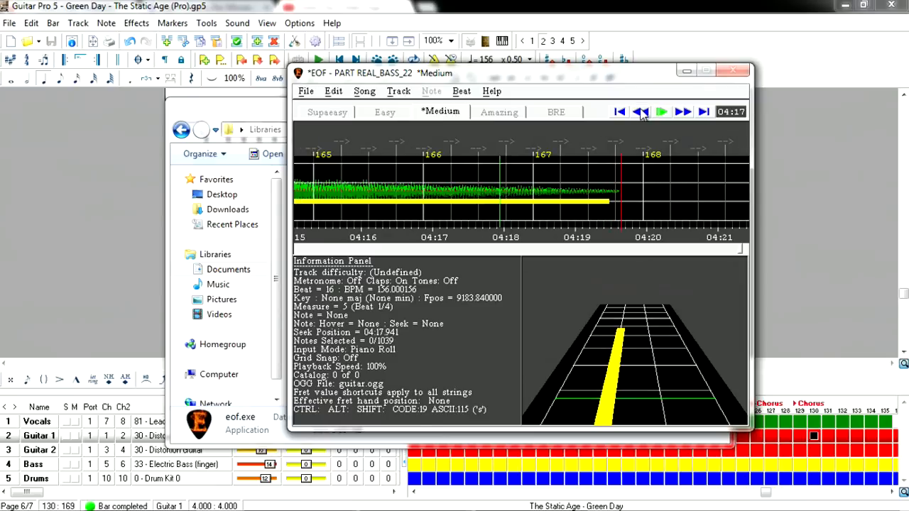
- Switch to PART REAL_GUITAR_22 and cut the final sustained chord just before the audio's end, returning to the song's start
click(364, 93)
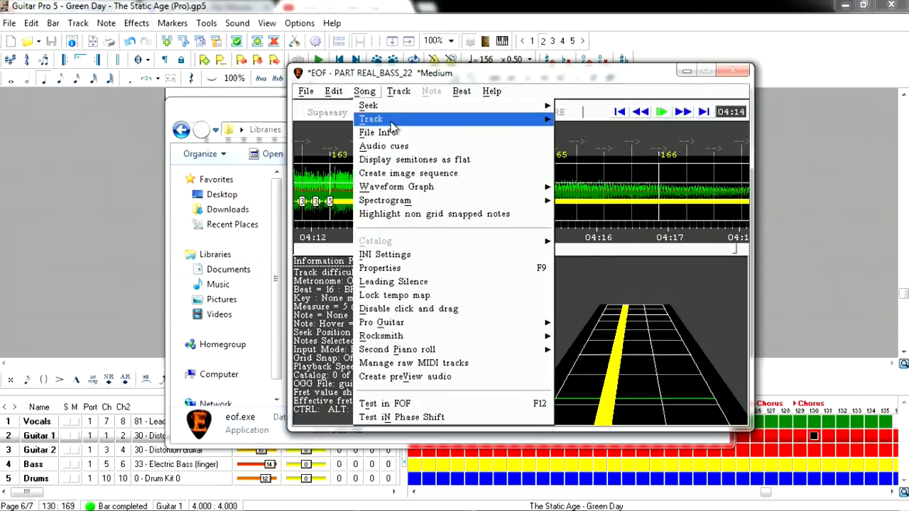
mouse_move(397, 121)
click(646, 270)
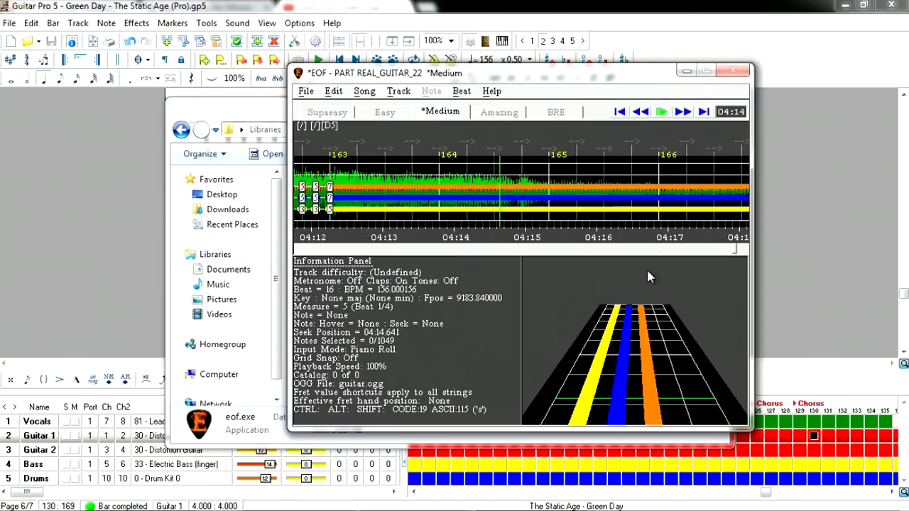
click(682, 115)
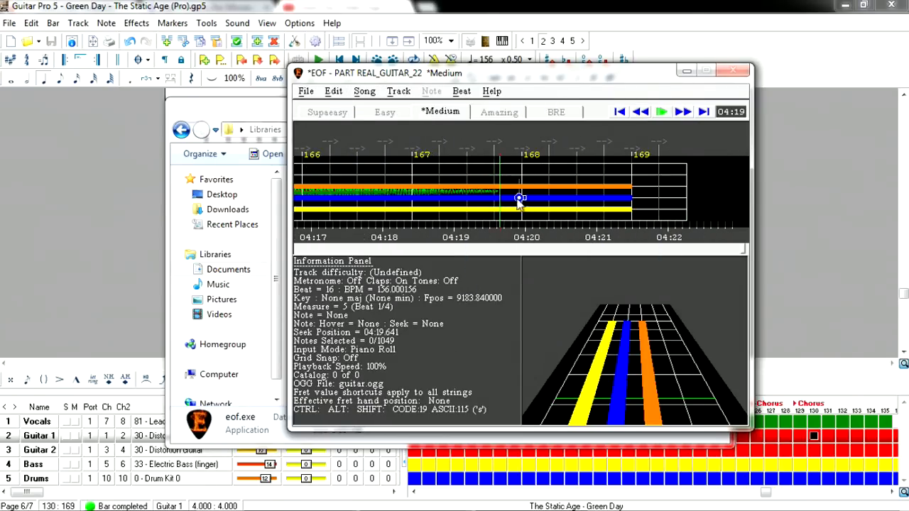
click(496, 188)
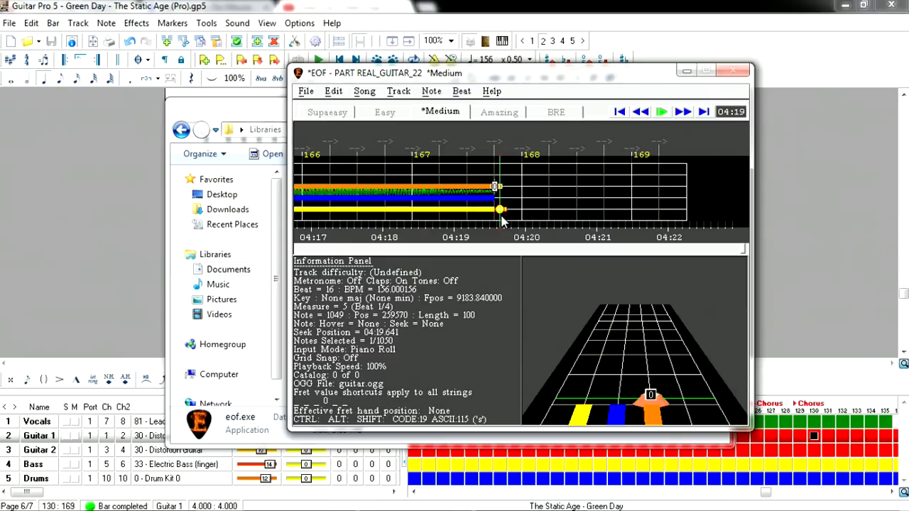
right_click(497, 187)
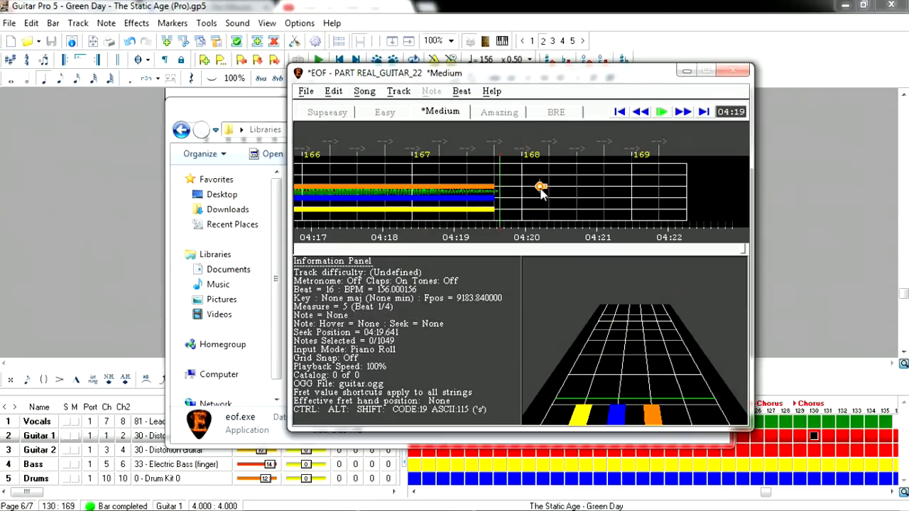
click(647, 111)
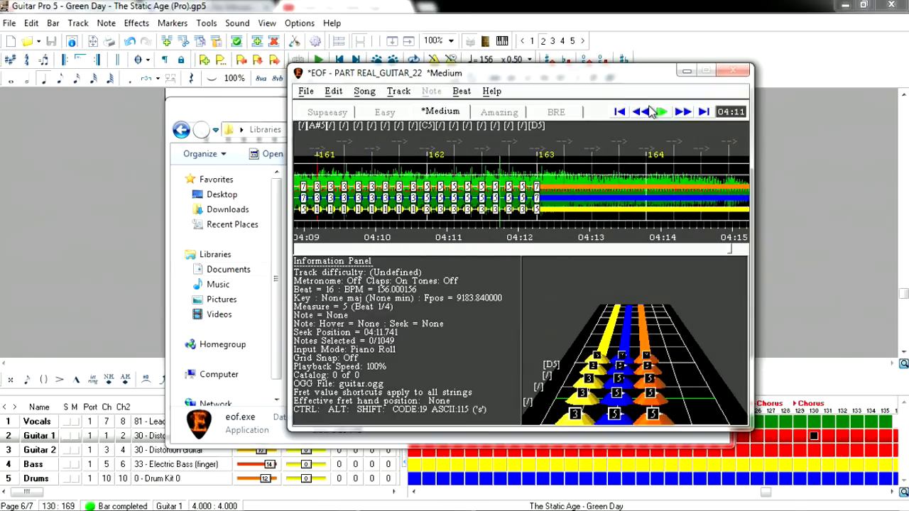
click(620, 111)
- Save with automatic fingerings for known chord shapes, and reset the first beat marker's offset to zero without inserting evenly spaced beats
key(ctrl+s)
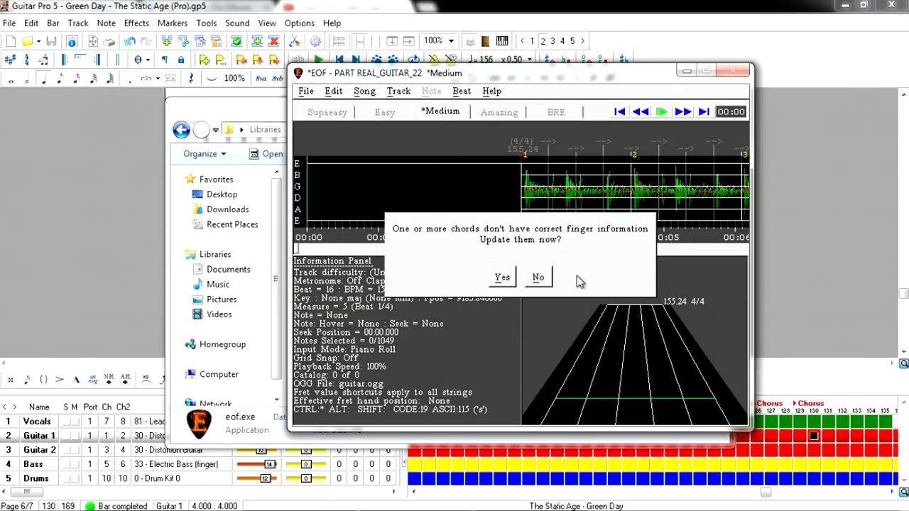
click(503, 278)
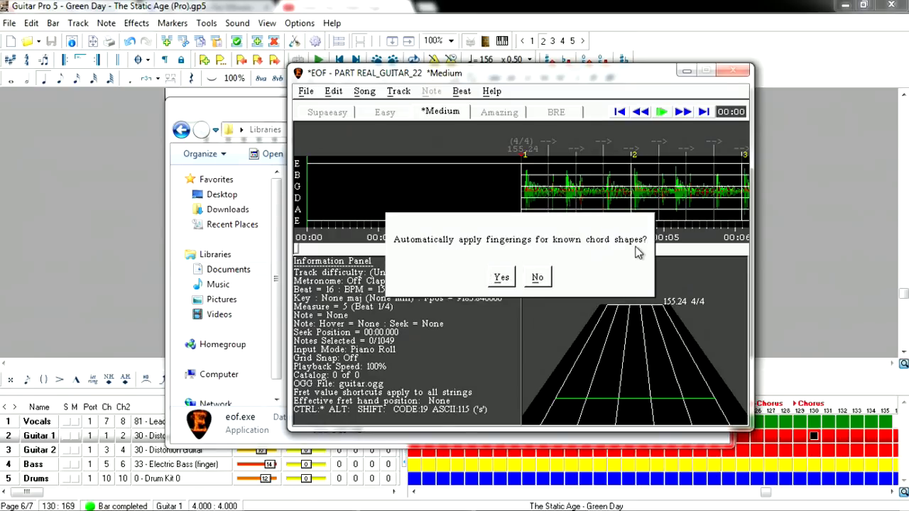
click(502, 277)
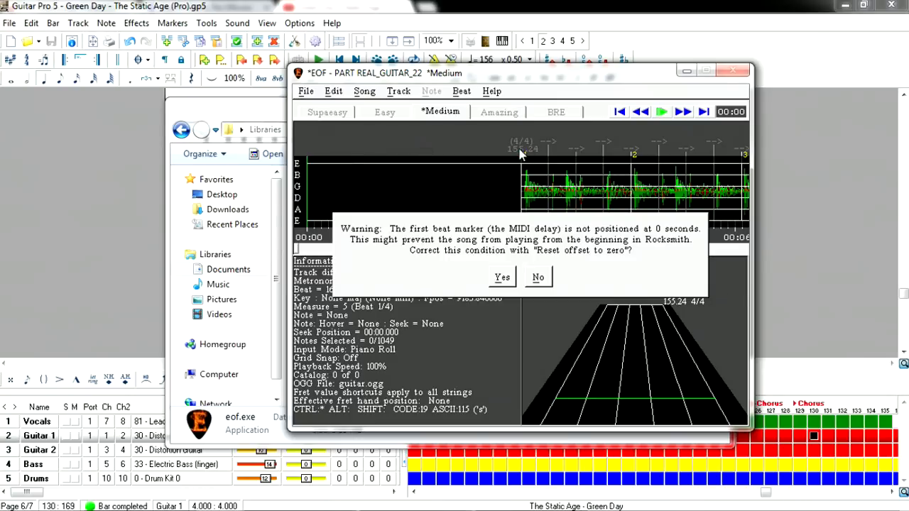
click(502, 277)
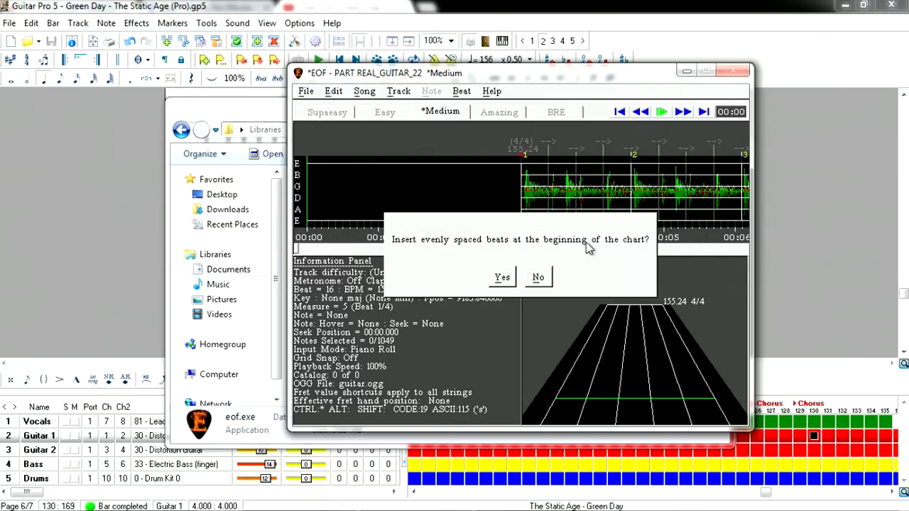
click(540, 277)
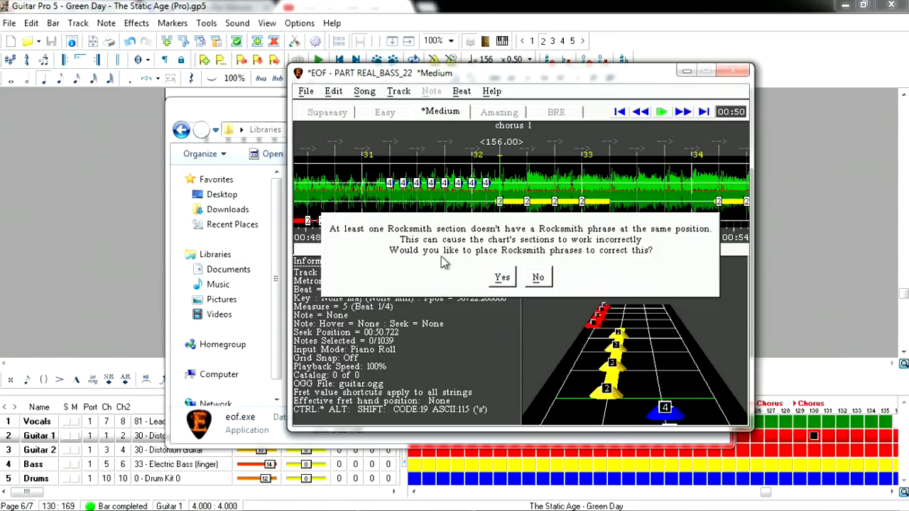
- Skip adding a Rocksmith phrase marker and finish the save, accepting automatically created fret hand positions
click(506, 278)
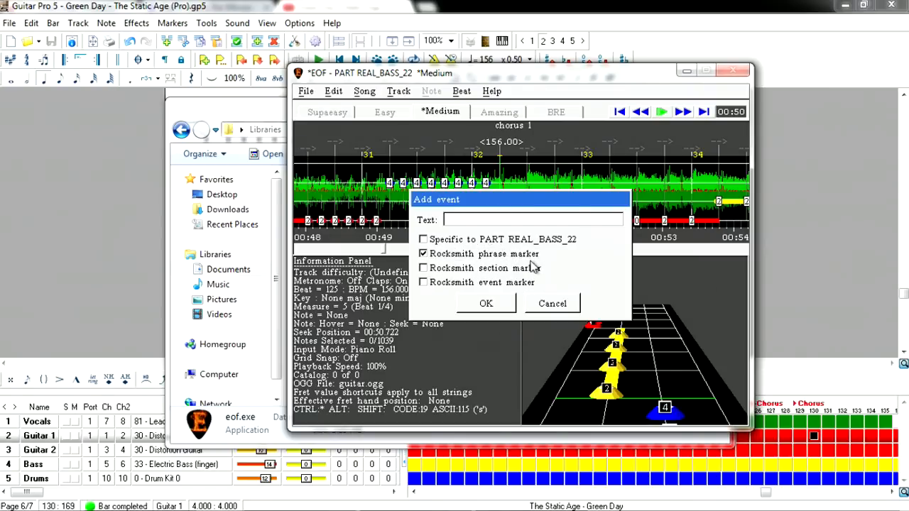
click(553, 303)
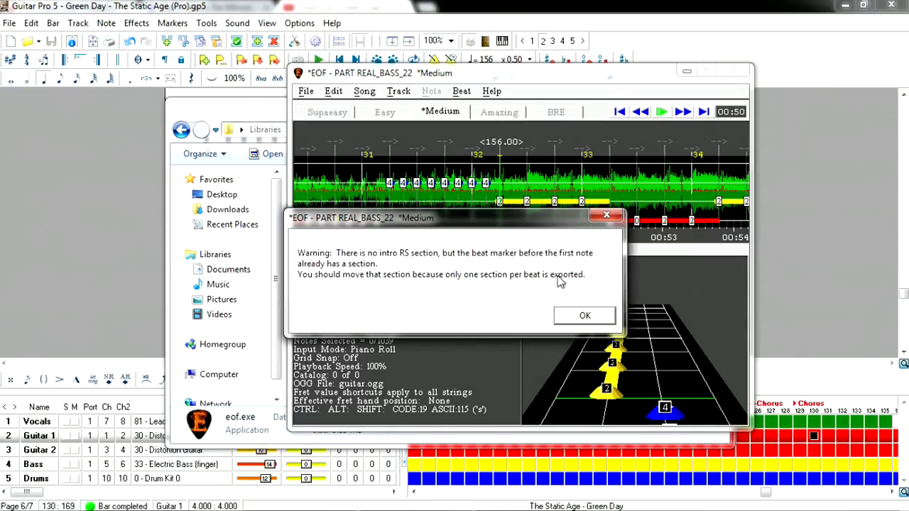
click(586, 317)
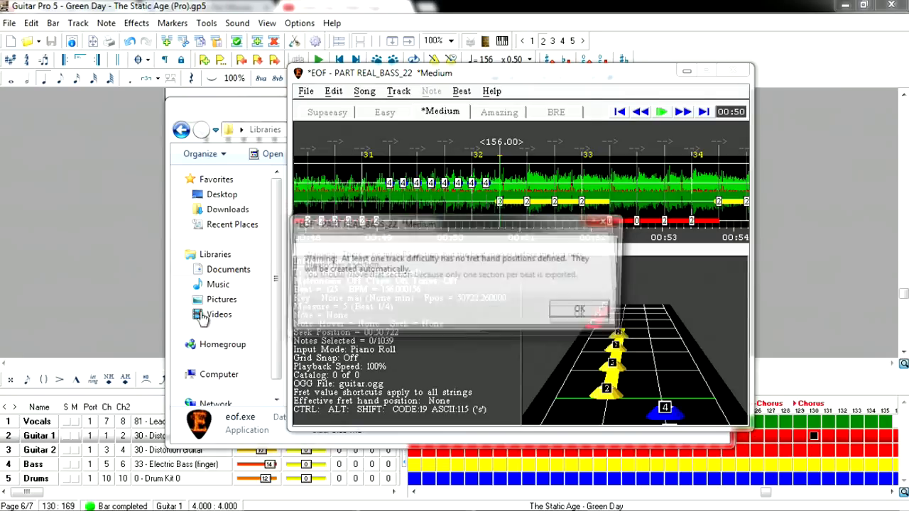
click(584, 310)
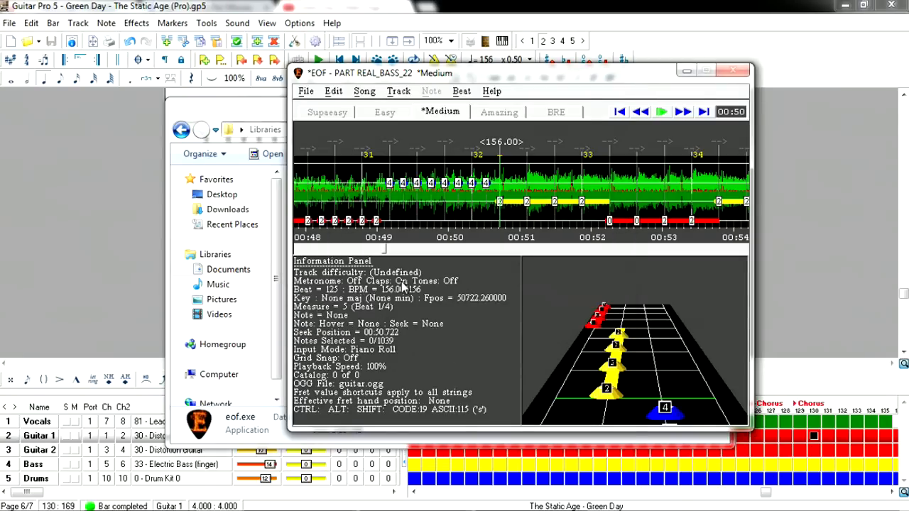
- Play the bass track's opening, check the first notes' sync after the offset reset, and return to the start
click(619, 114)
key(space)
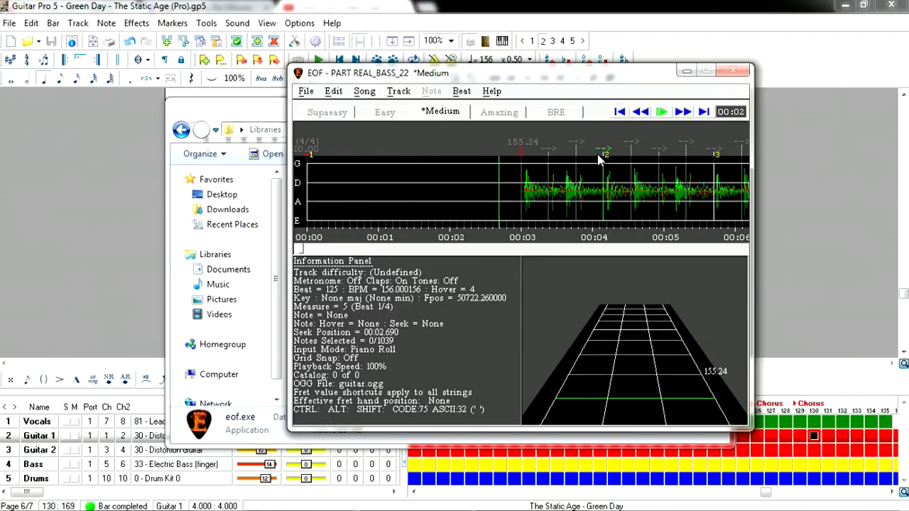
click(691, 108)
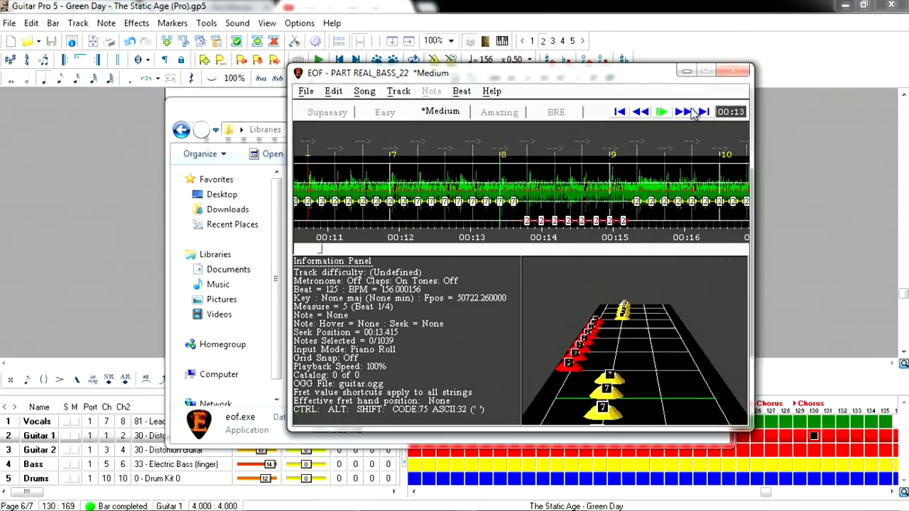
click(624, 114)
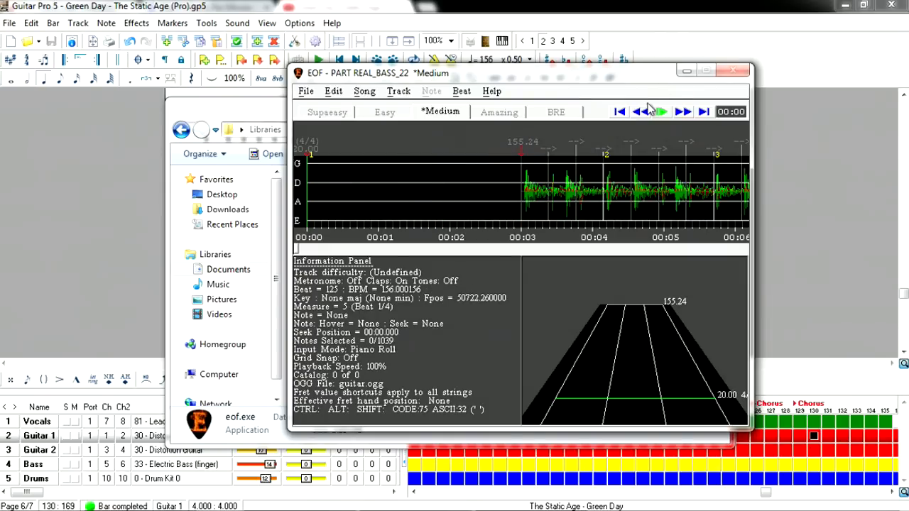
- Switch to PART REAL_GUITAR_22 and select the 156.00 BPM beat marker at the first guitar notes in measure 5
click(375, 91)
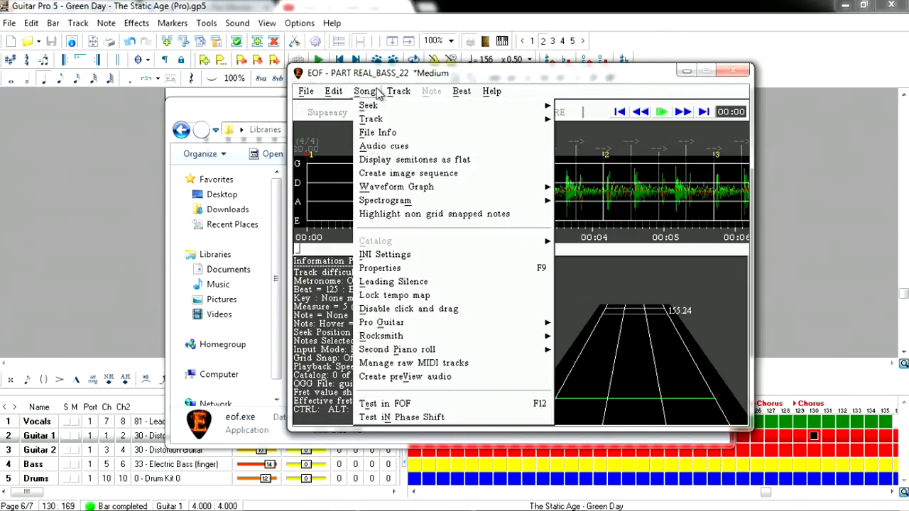
mouse_move(392, 122)
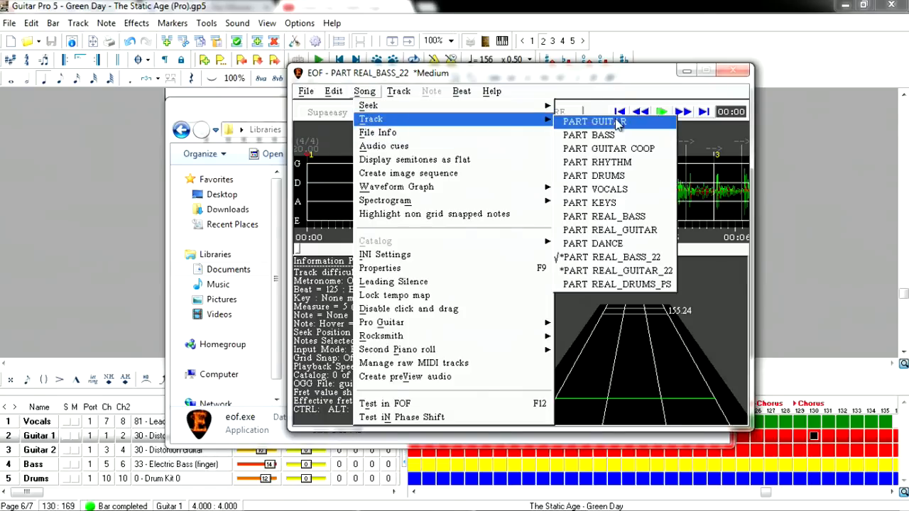
click(664, 270)
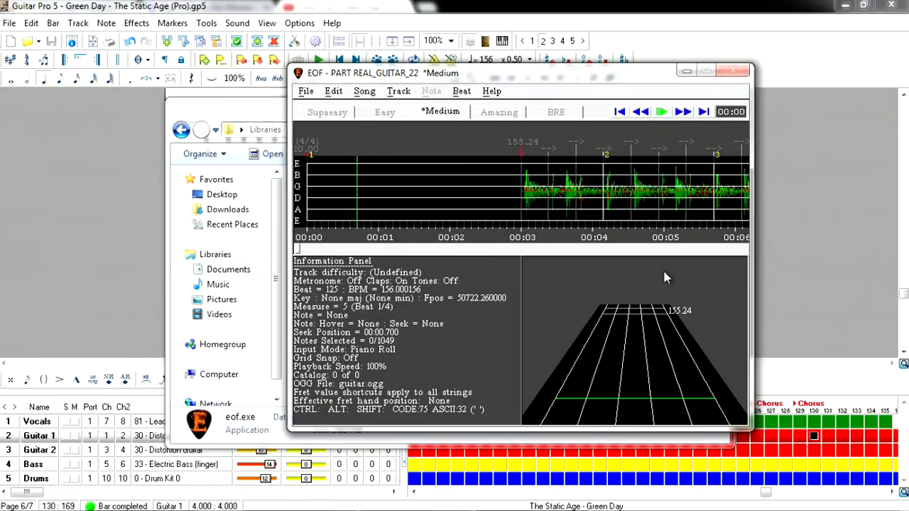
click(681, 113)
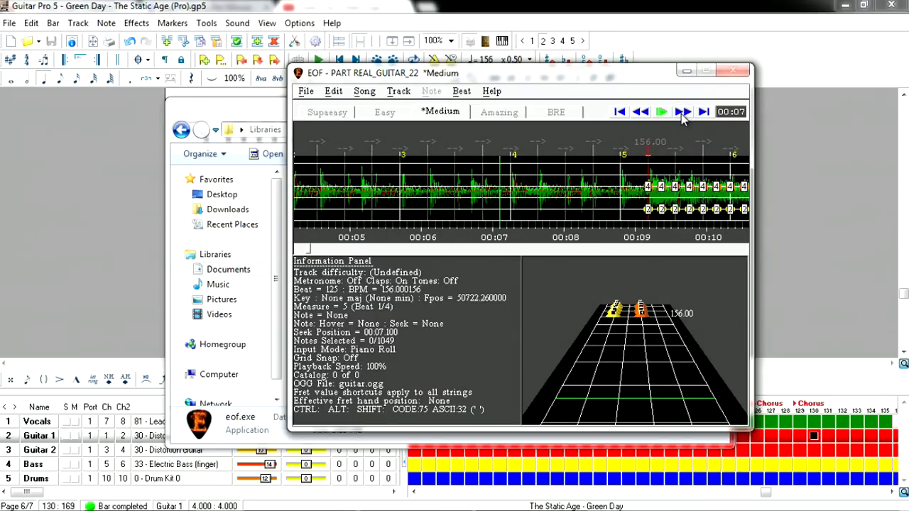
click(681, 114)
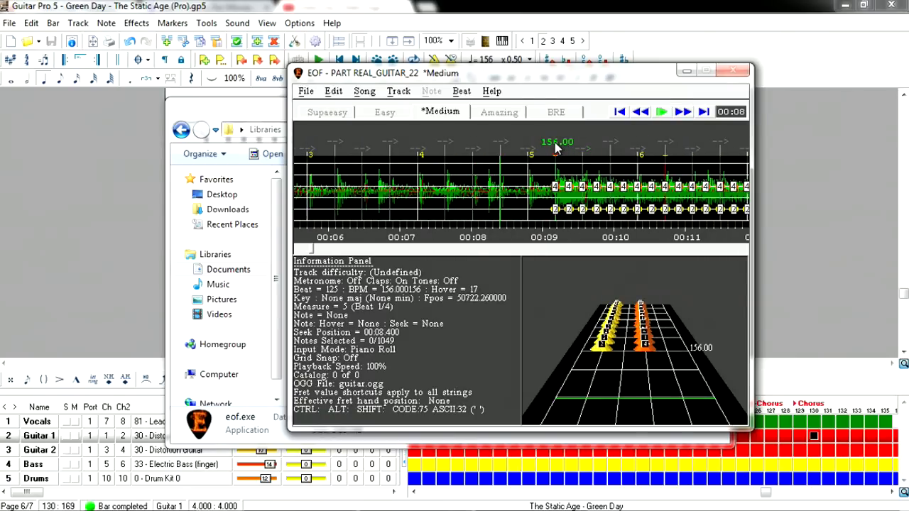
click(556, 147)
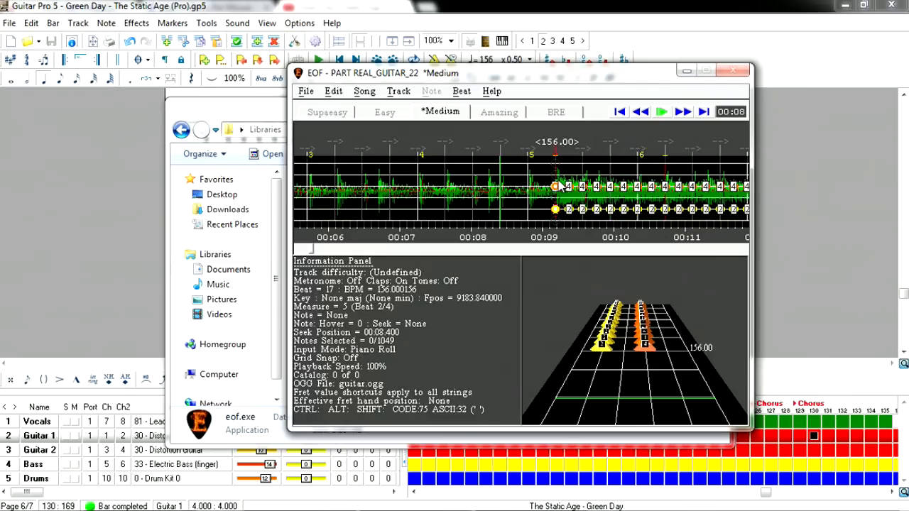
- Add an Intro Rocksmith section at the selected 156.00 BPM beat marker, also adding it as an RS phrase
key(shift)
key(shift+s)
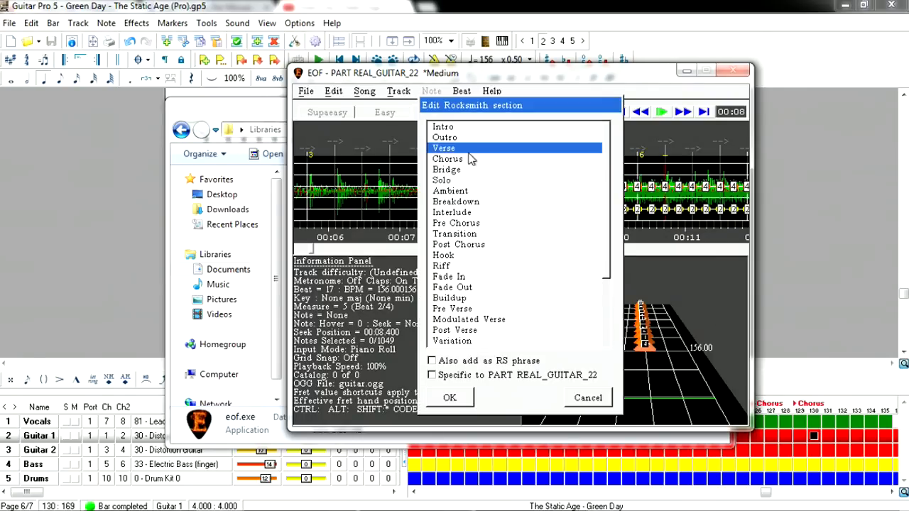
click(450, 128)
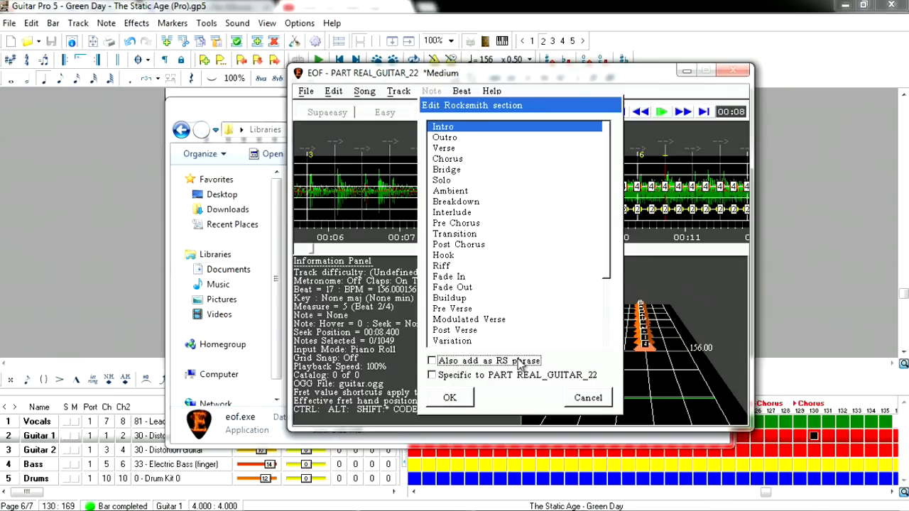
click(489, 364)
click(450, 397)
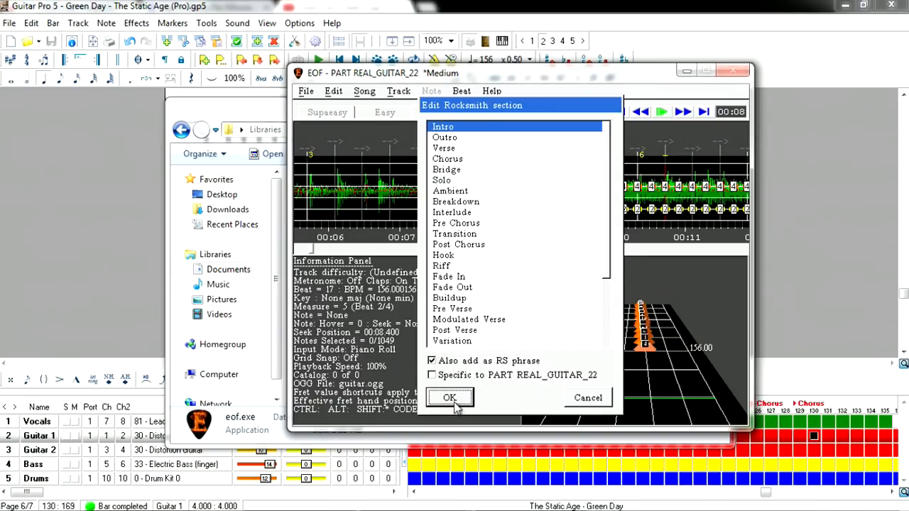
- Return to the song's start and save the project, dismissing the intro section warning and accepting automatically created fret hand positions
click(676, 118)
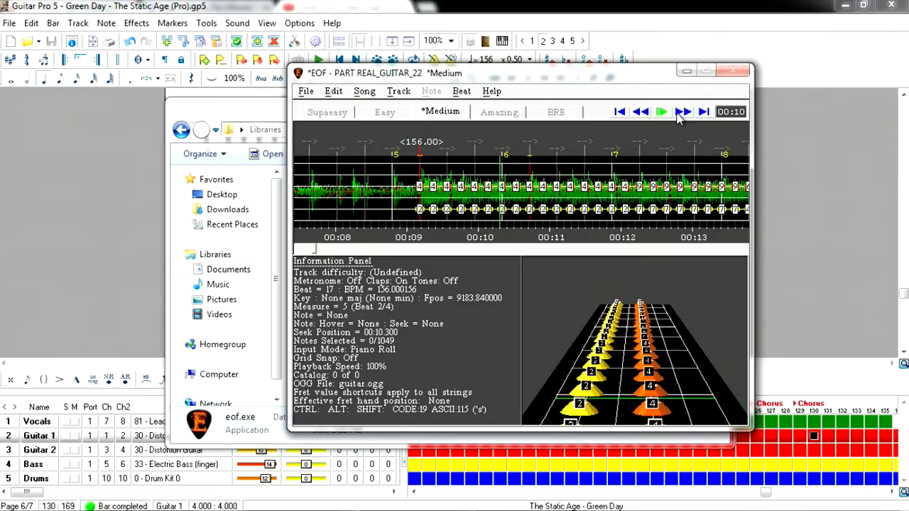
click(681, 119)
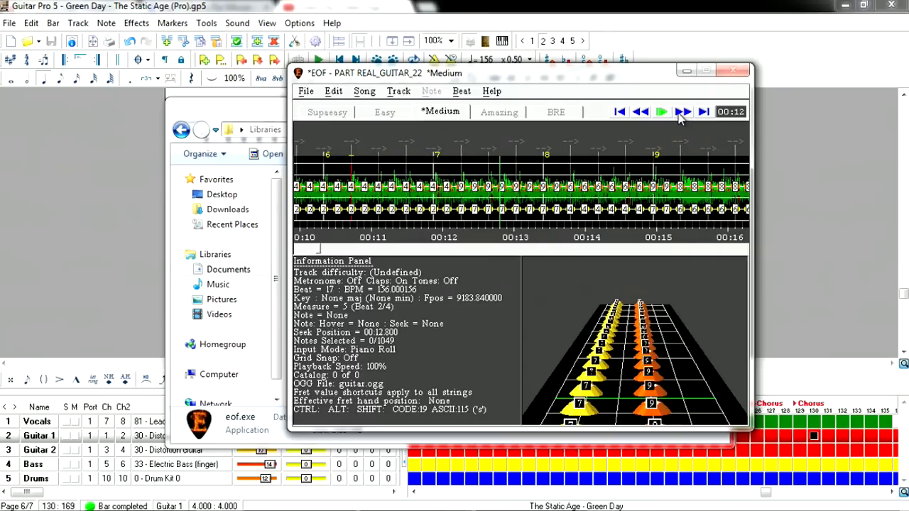
click(620, 112)
key(ctrl+space)
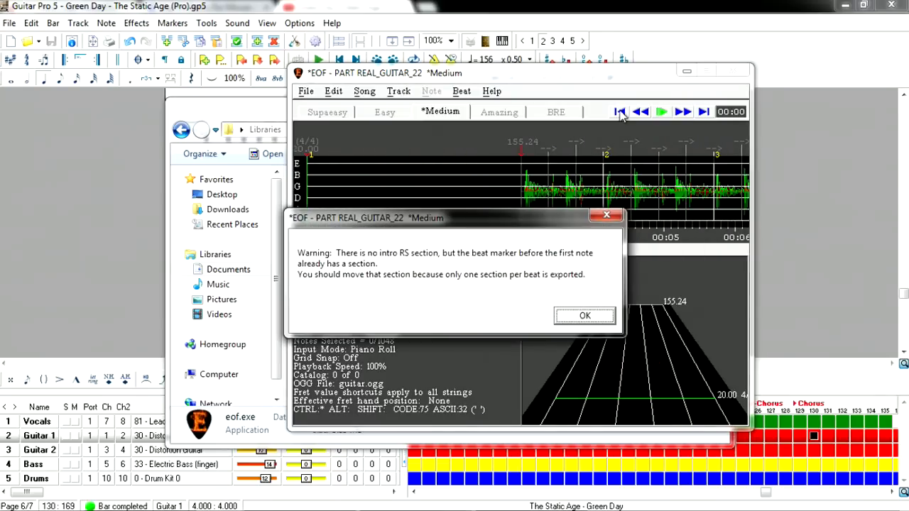
click(600, 317)
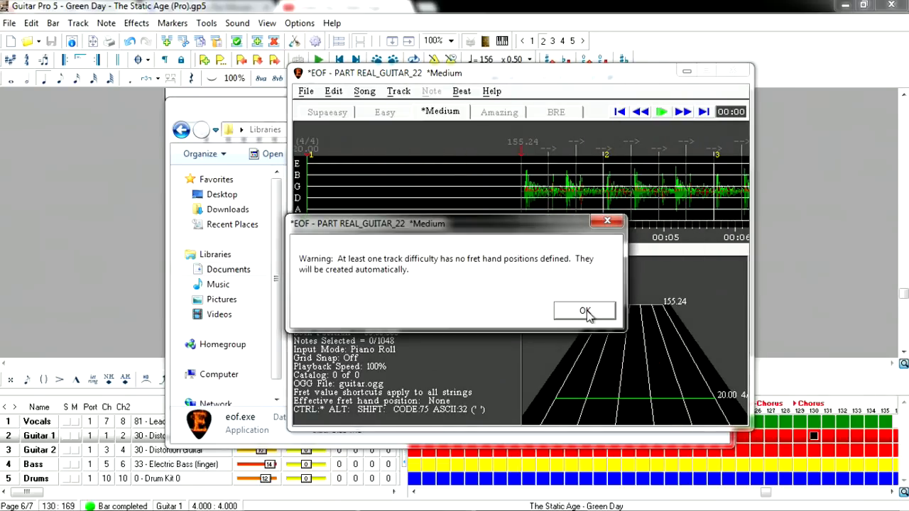
click(591, 314)
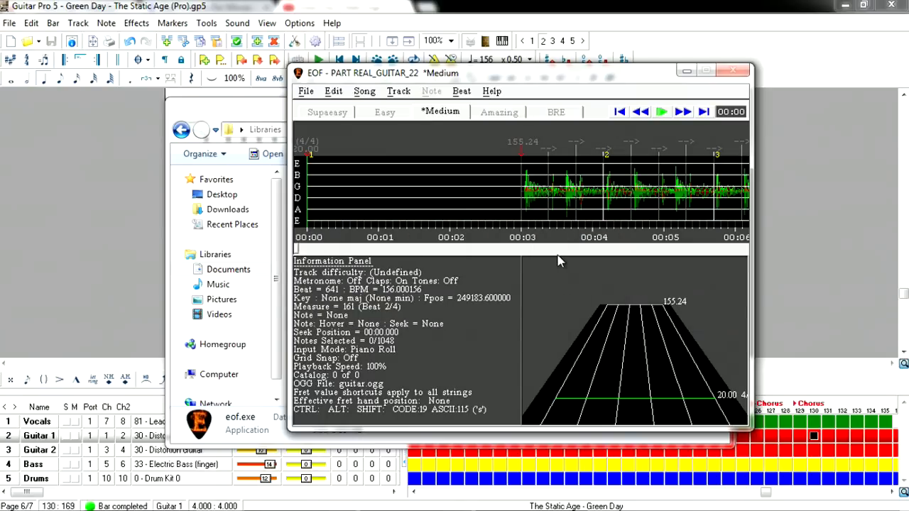
- Save the project again despite having no changes, accept the automatic fret hand positions, and return to the song's start
click(681, 113)
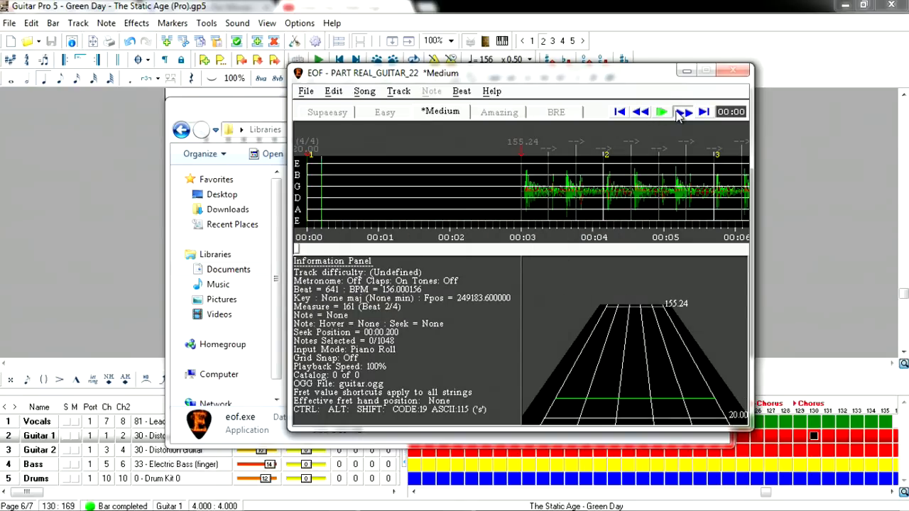
drag(680, 116, 639, 121)
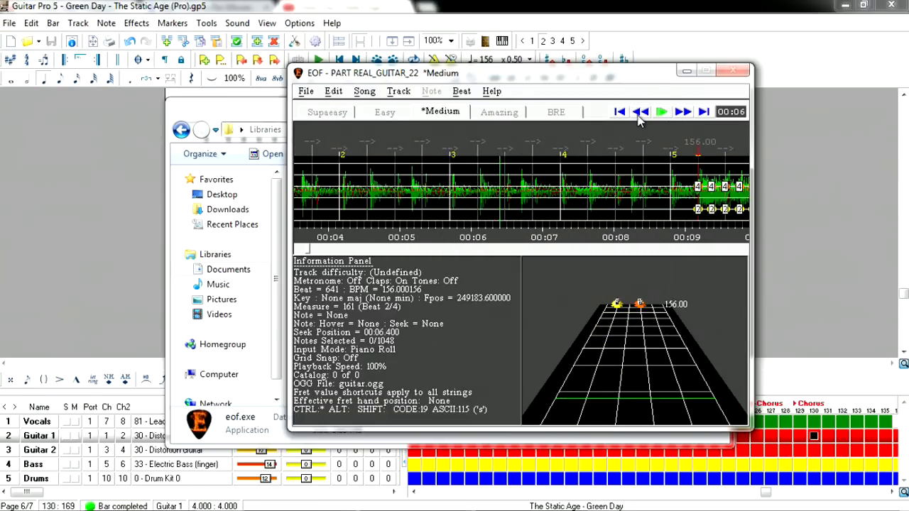
key(ctrl+s)
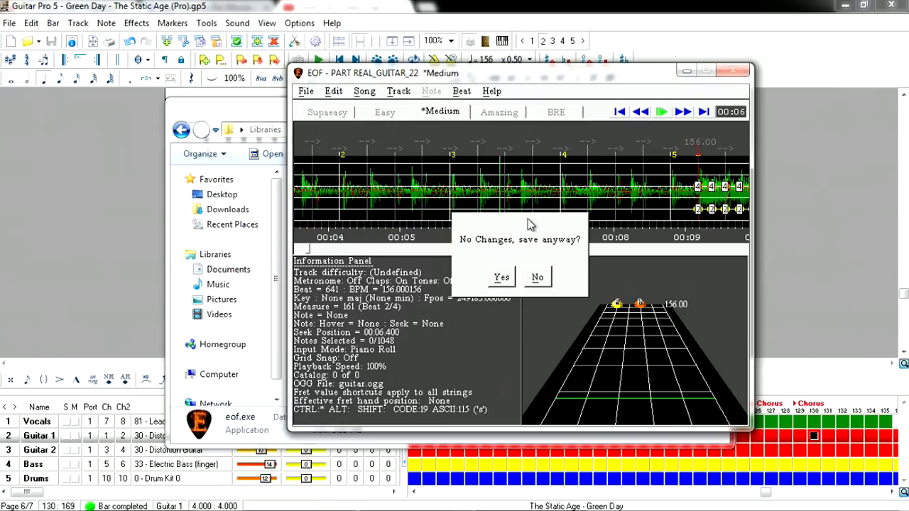
click(502, 277)
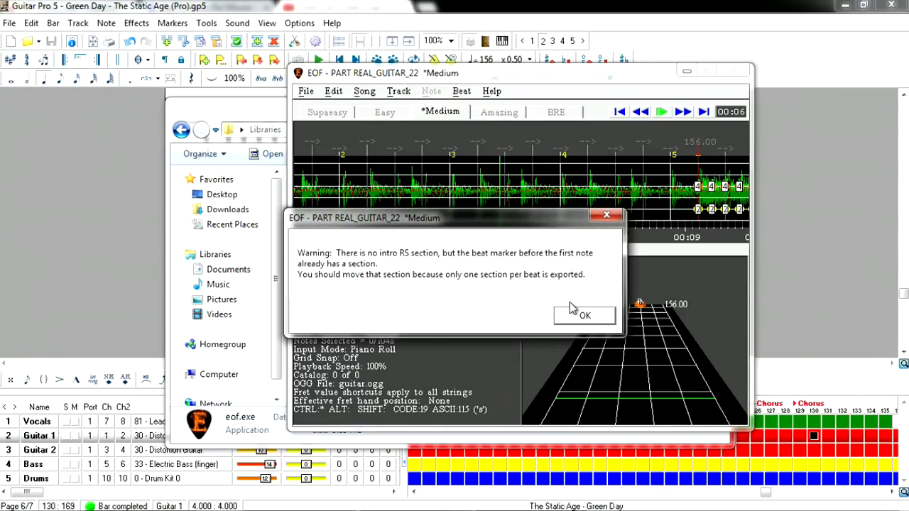
click(576, 315)
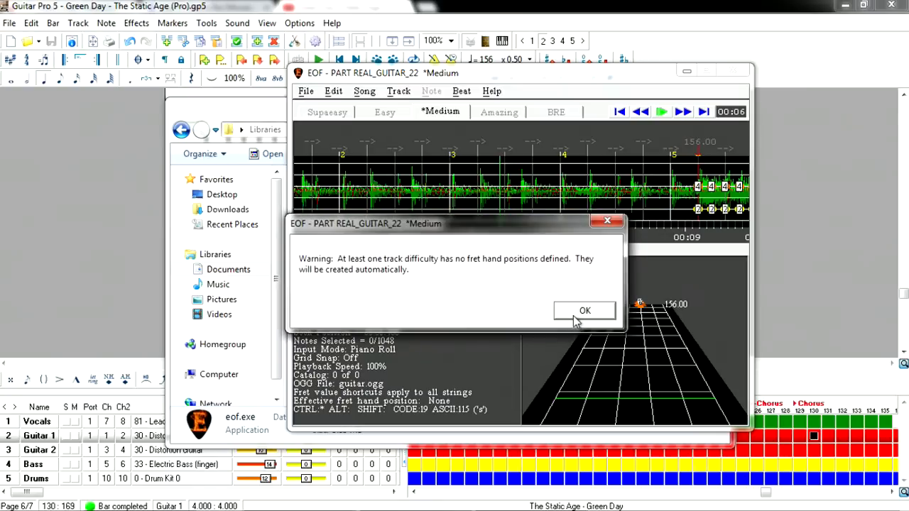
click(576, 315)
click(642, 117)
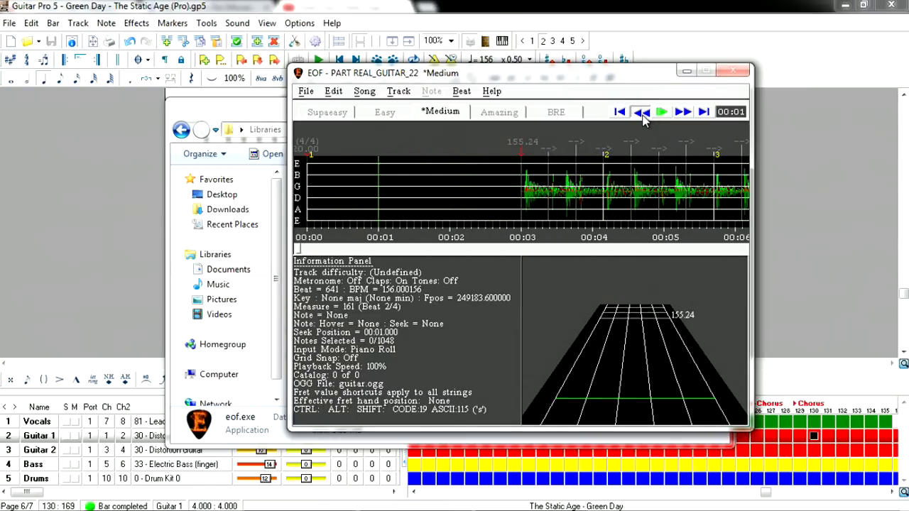
click(682, 115)
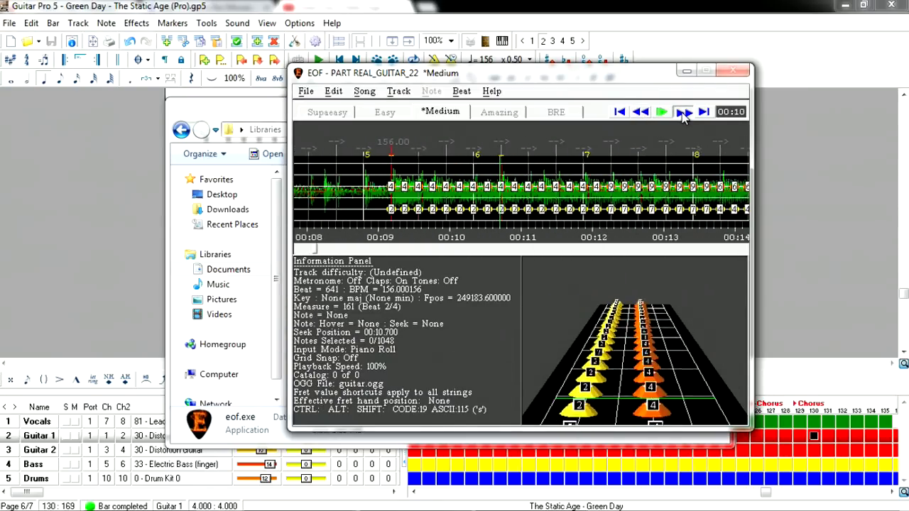
click(649, 117)
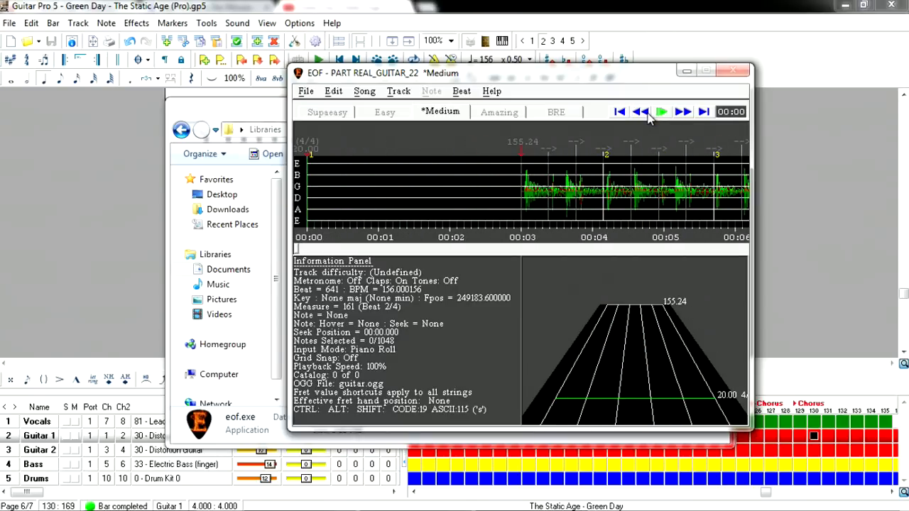
- Launch UltraStar Creator from its shortcut in the RS Custom documents folder
mouse_move(323, 503)
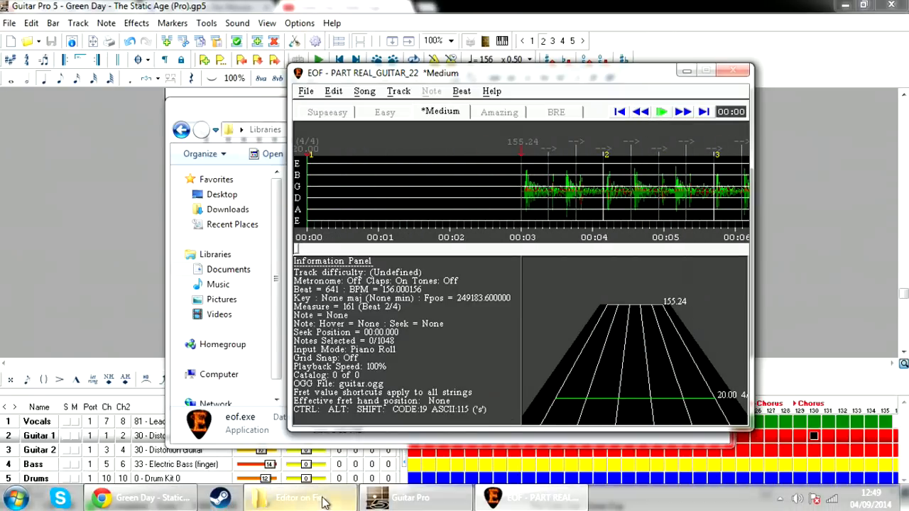
click(324, 503)
click(378, 130)
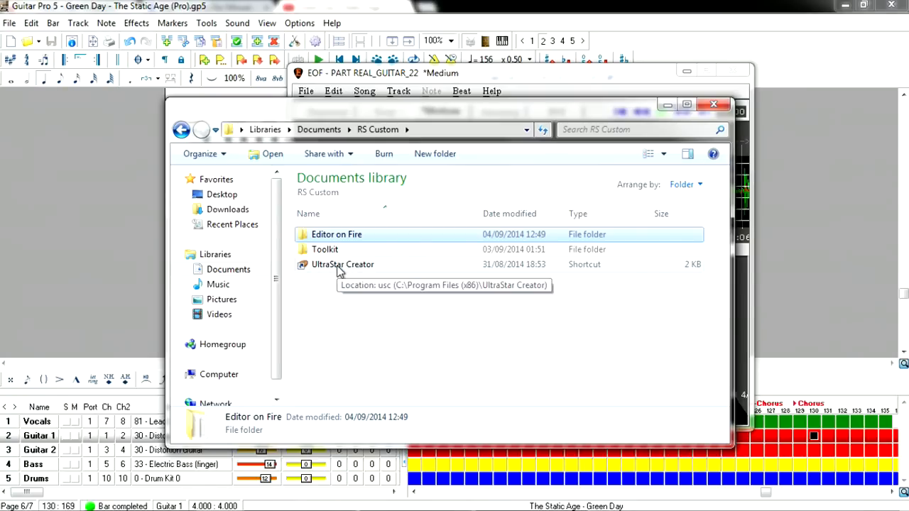
double_click(340, 267)
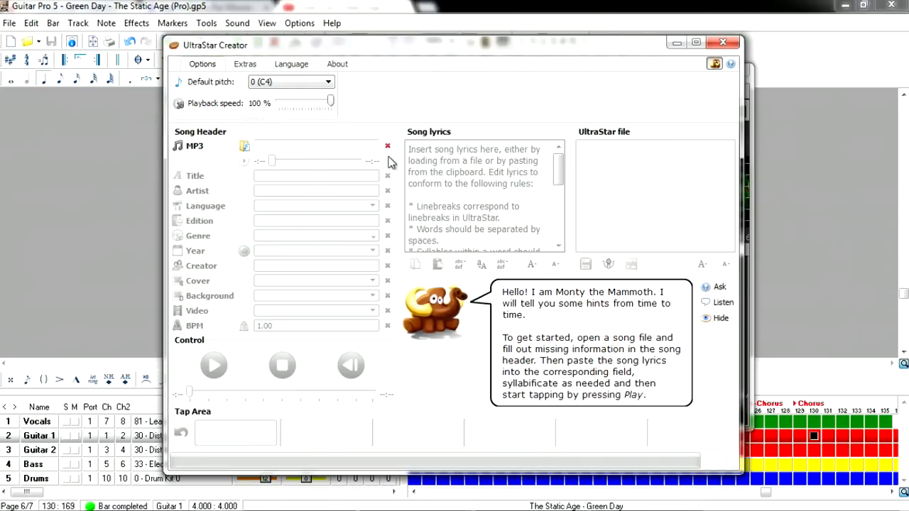
- Load guitar.ogg as the song audio from Documents > RS Custom > Editor on Fire > Green Day - The Static Age
click(243, 148)
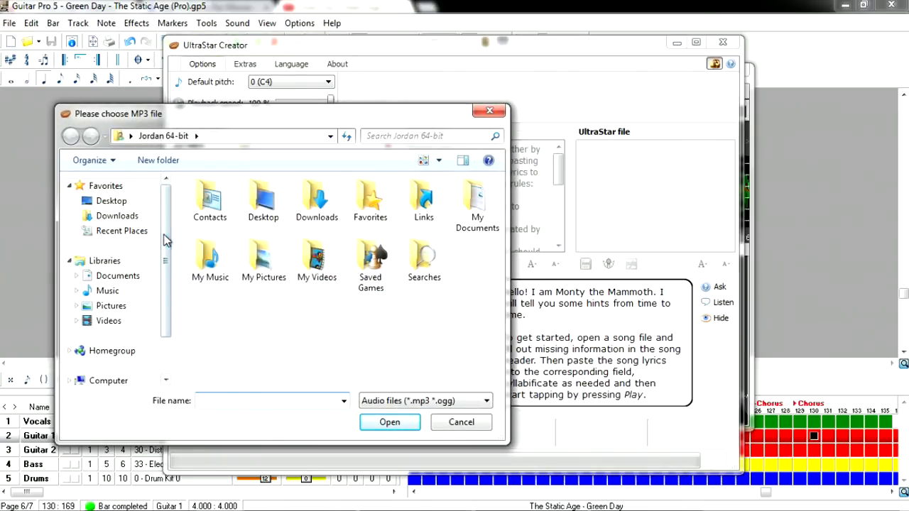
scroll(166, 241, down, 2)
scroll(170, 281, up, 2)
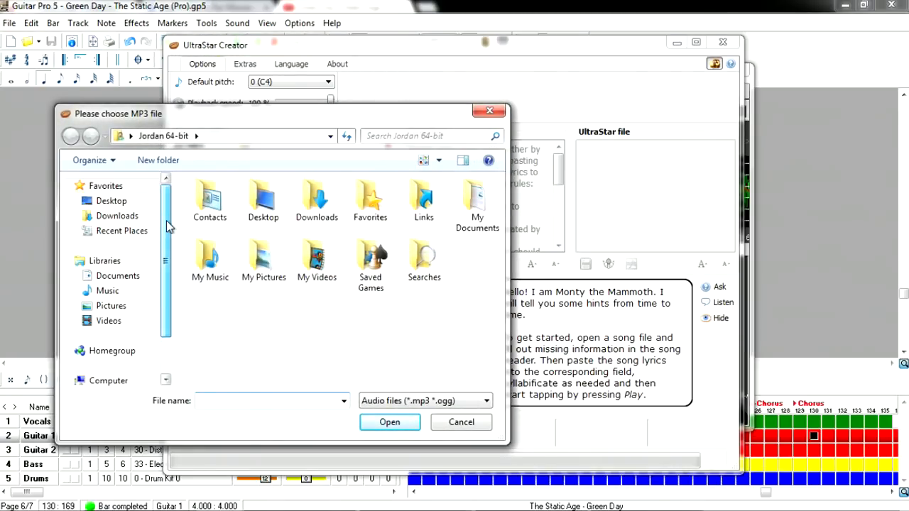
click(117, 216)
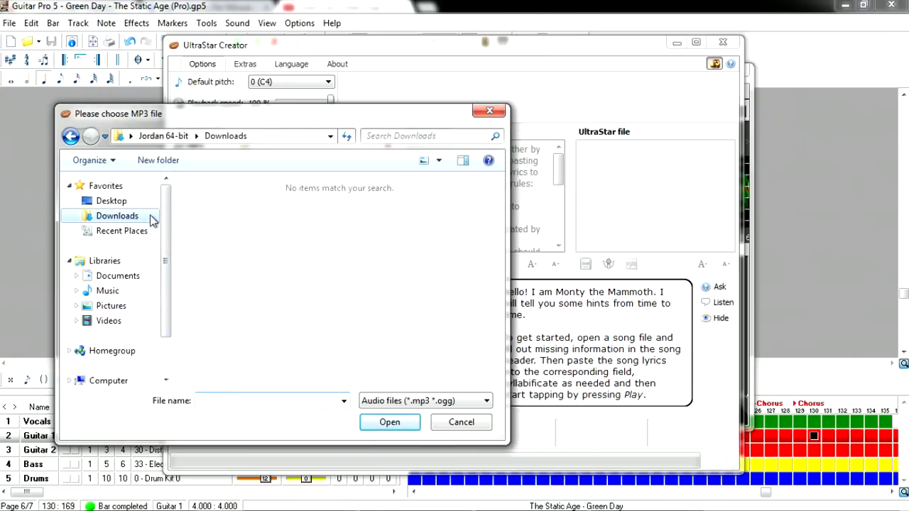
click(132, 278)
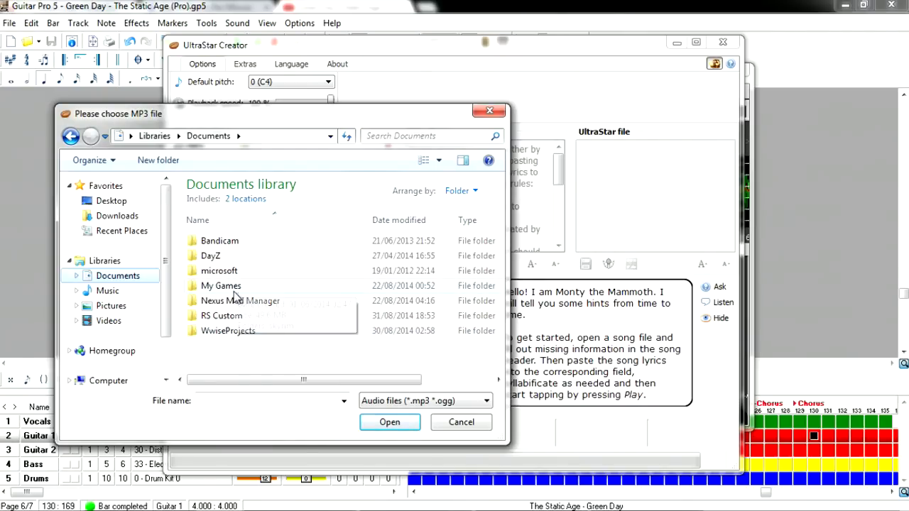
double_click(237, 318)
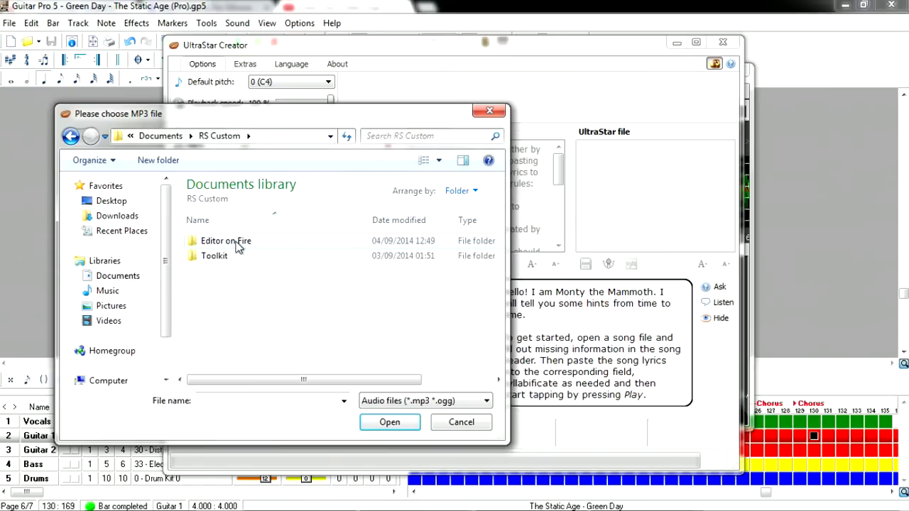
double_click(241, 242)
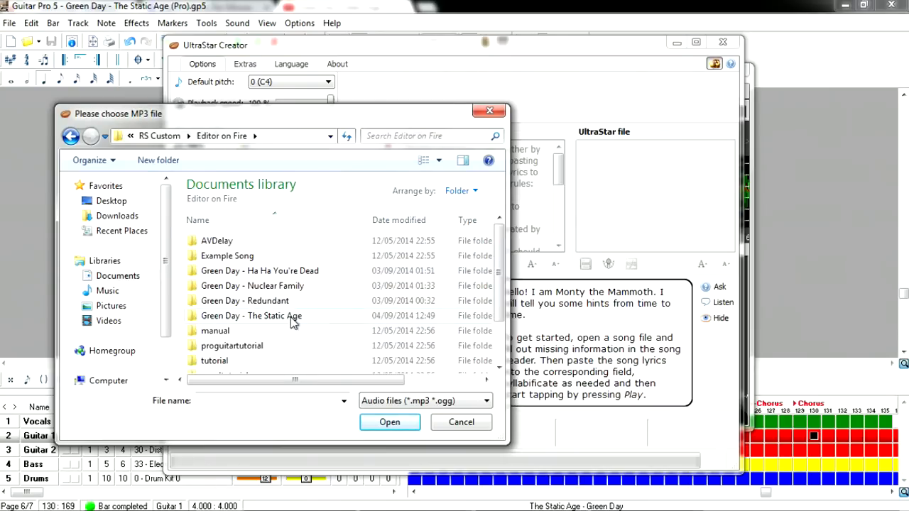
double_click(293, 317)
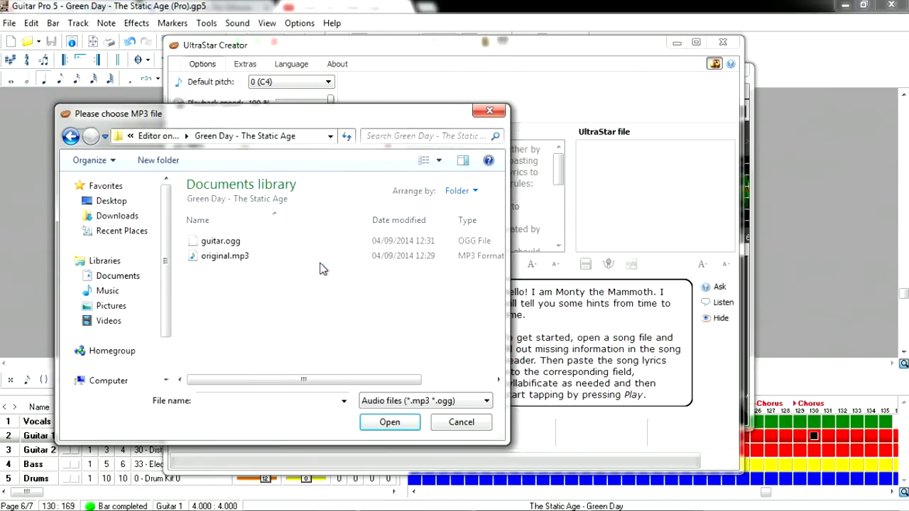
click(218, 245)
drag(320, 378, 290, 379)
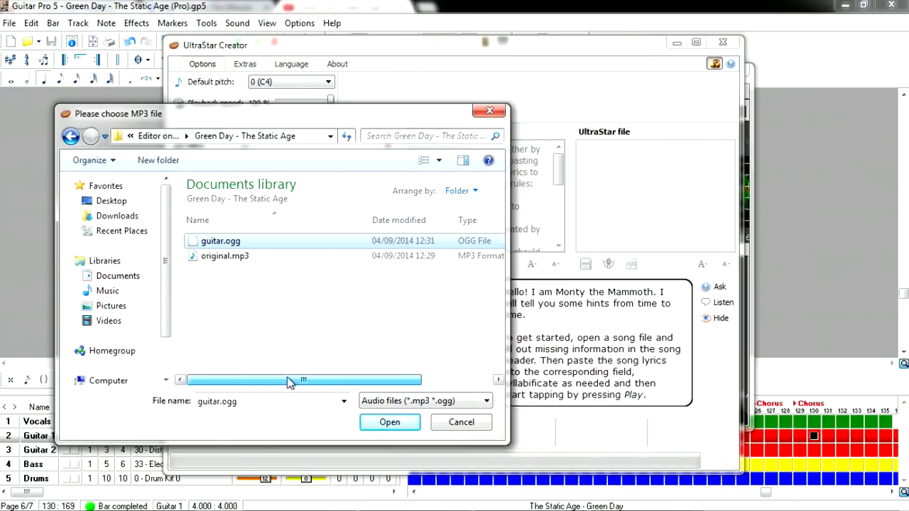
click(398, 425)
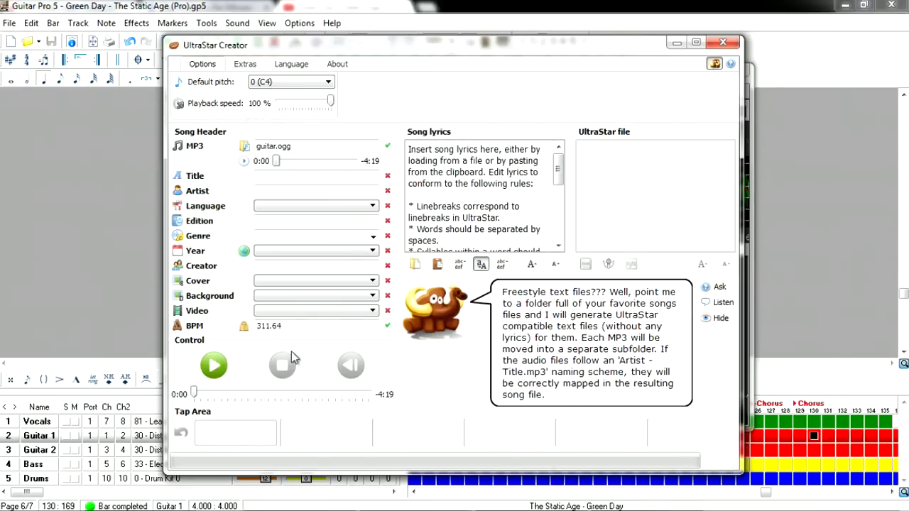
- Try the lyric tapping playback on the loaded audio, stop it and reset the tapping
click(220, 376)
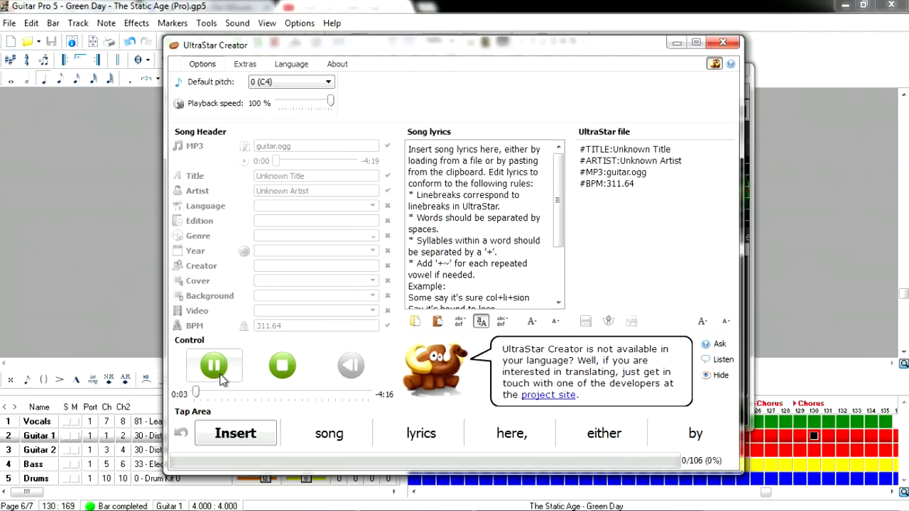
click(220, 380)
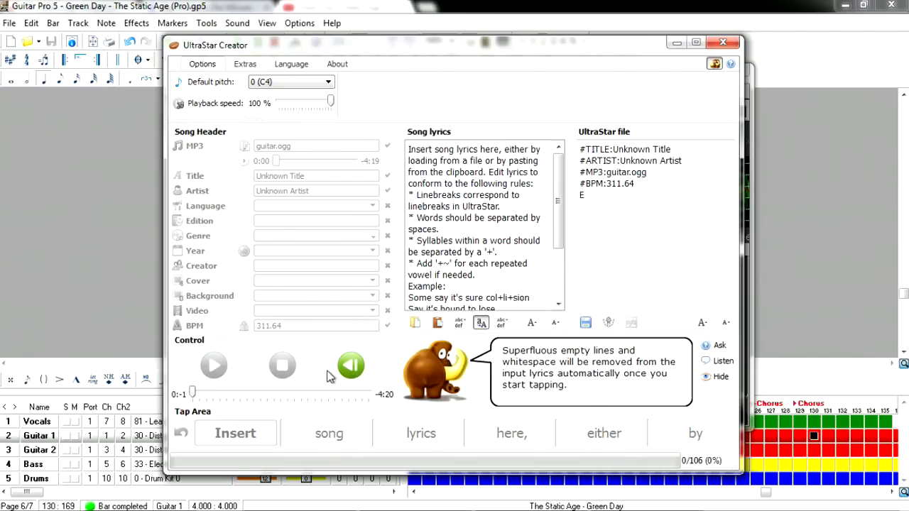
click(341, 373)
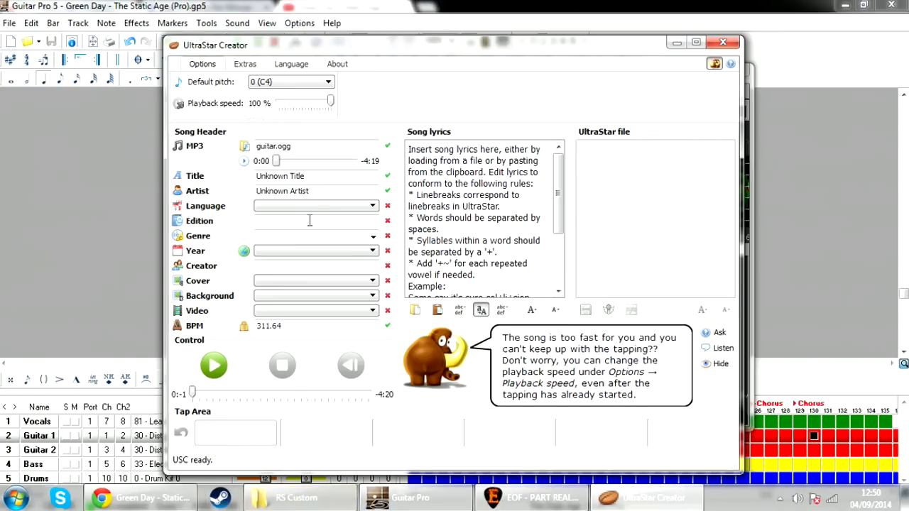
- Switch to Chrome and search Google for "the static age lyrics"
click(574, 501)
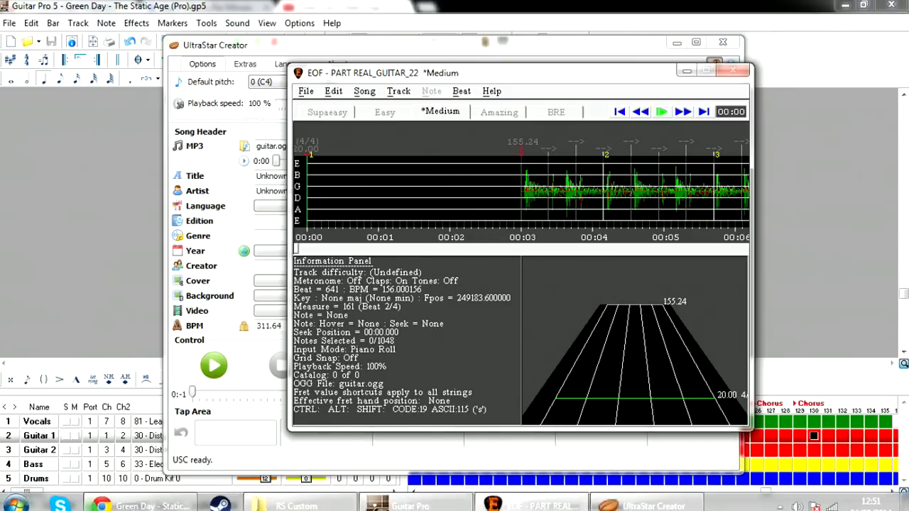
click(107, 497)
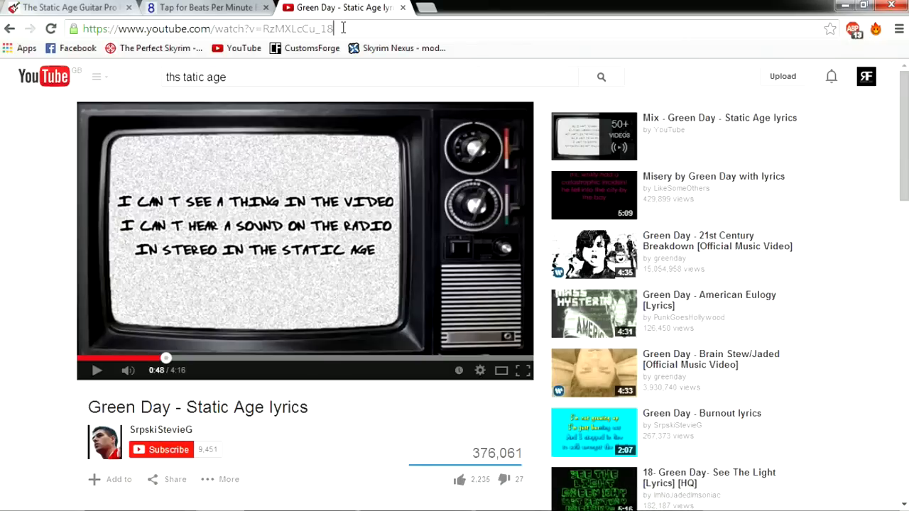
click(345, 29)
text(the static atge)
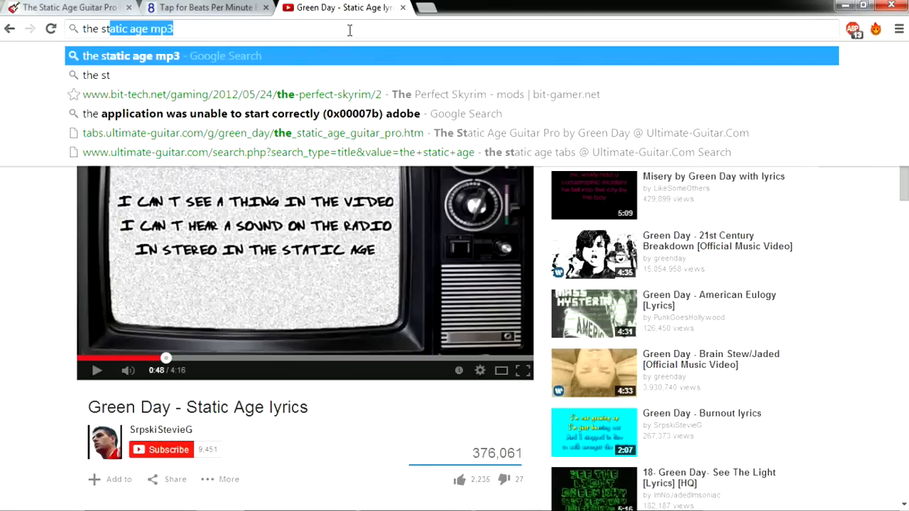
key(BackSpace)
key(BackSpace)
key(BackSpace)
key(BackSpace)
text(ge l)
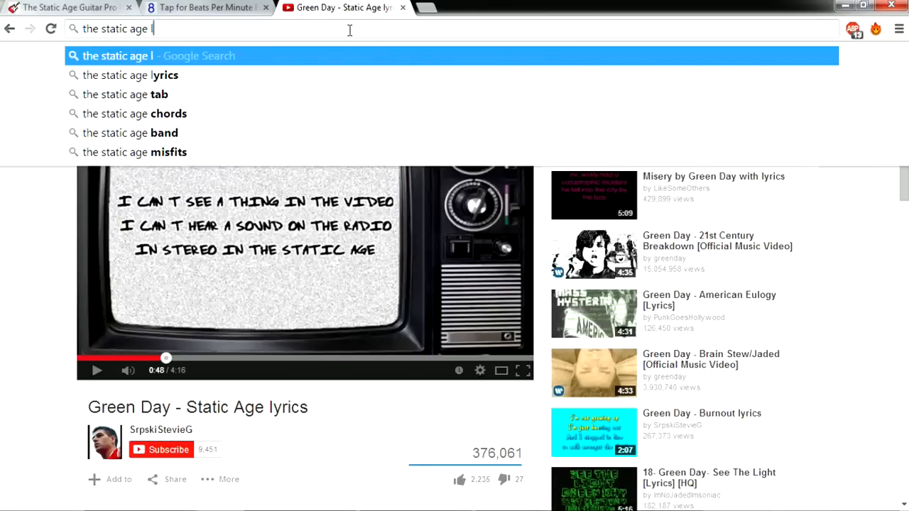
text(yrics)
key(Return)
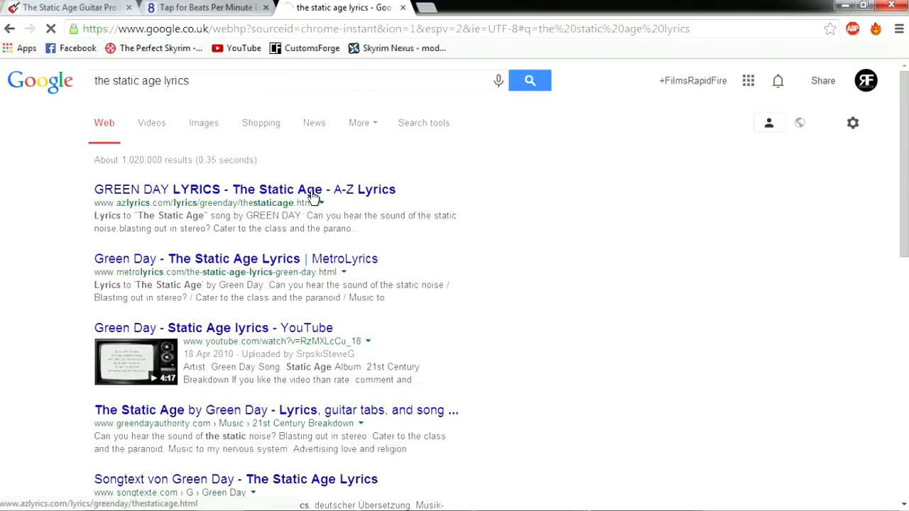
- Open the A-Z Lyrics result for Green Day's The Static Age and copy the complete song lyrics
click(312, 191)
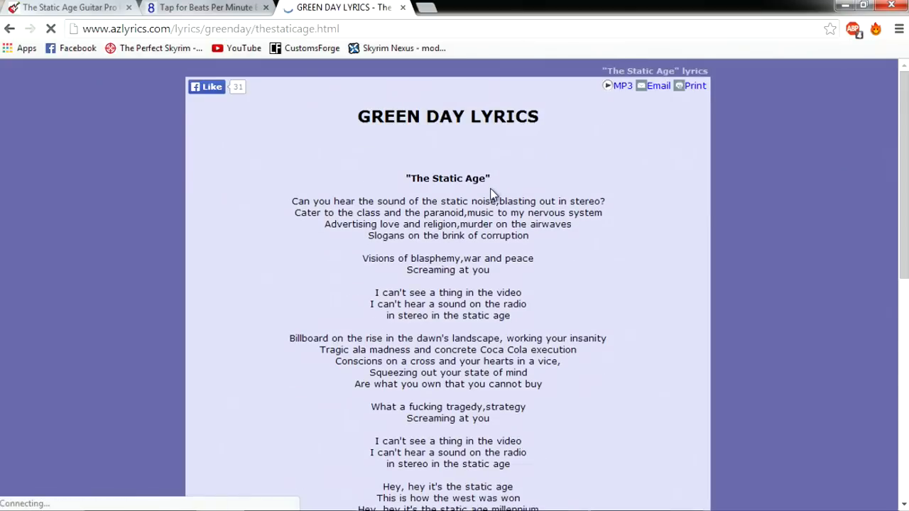
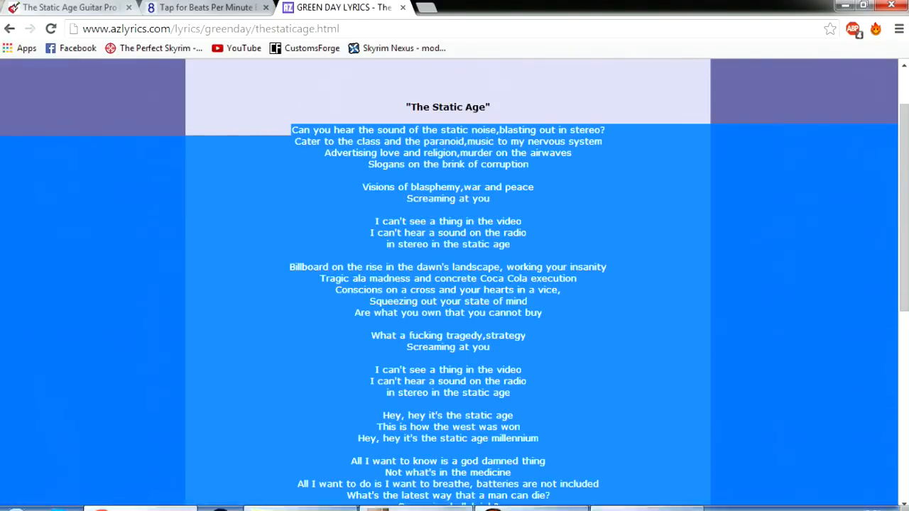
scroll(570, 233, down, 4)
click(571, 232)
- Switch to UltraStar Creator and replace the placeholder instructions in the song lyrics with the copied lyrics
click(602, 502)
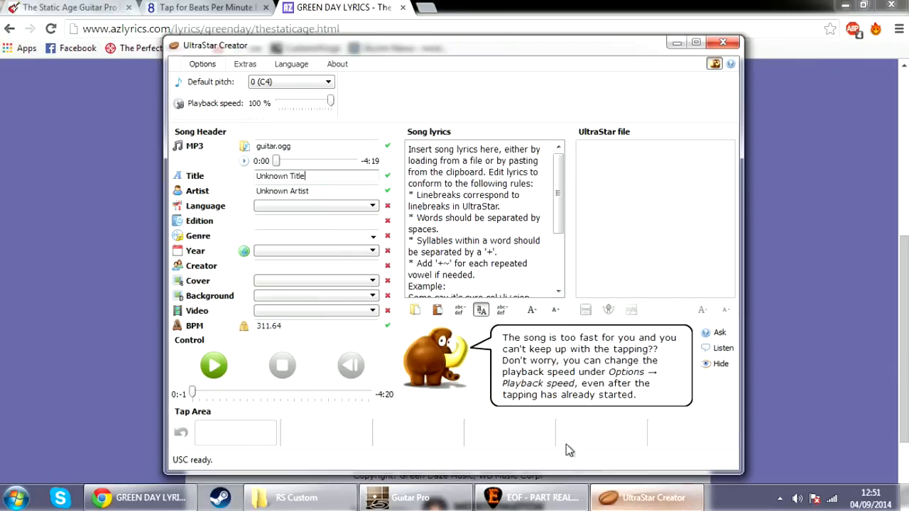
click(497, 225)
key(ctrl+a)
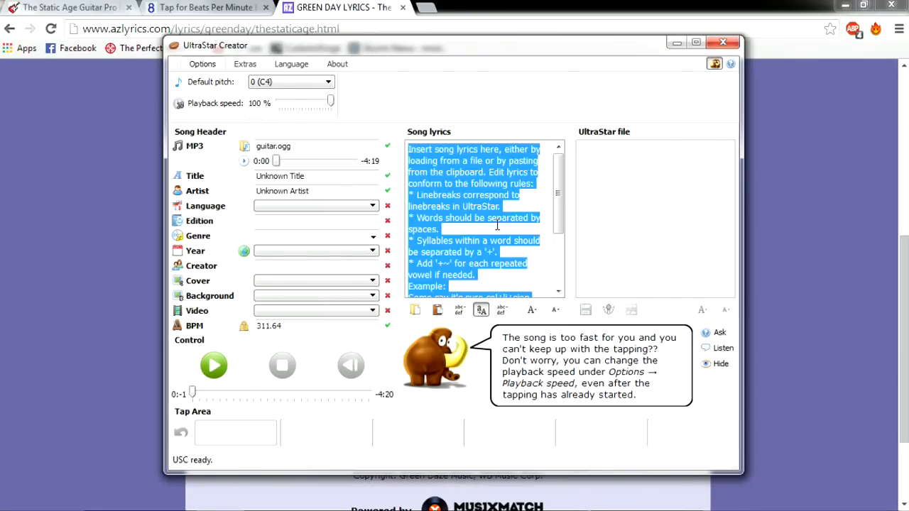
key(ctrl+v)
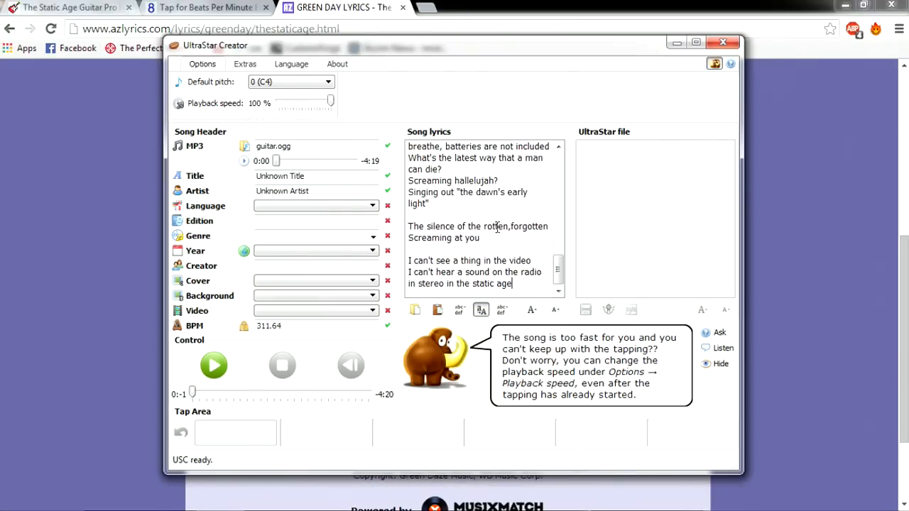
scroll(498, 225, up, 5)
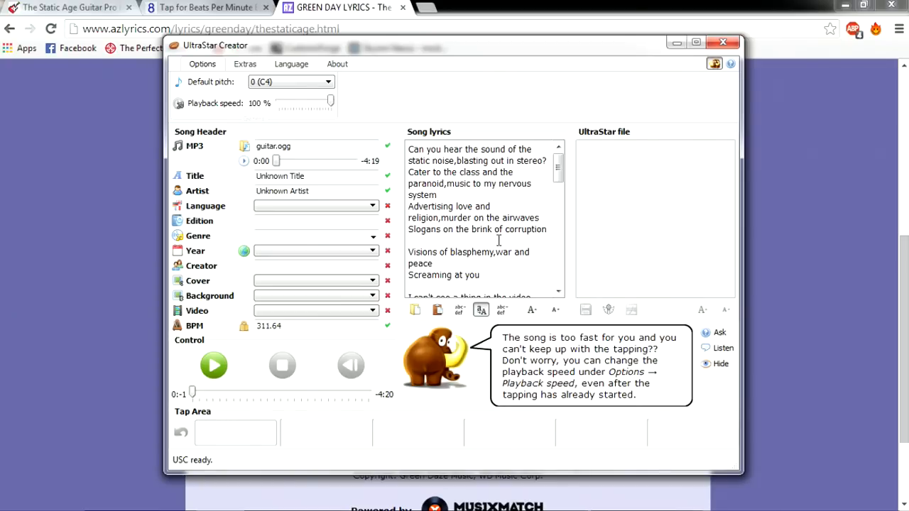
- Set the song header's title to The Static Age and the artist to Green Day
click(321, 177)
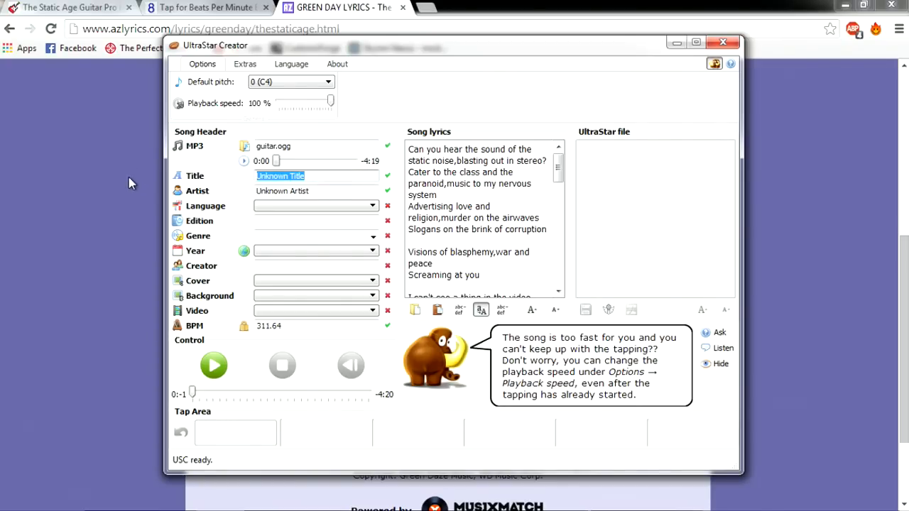
text(Green Day)
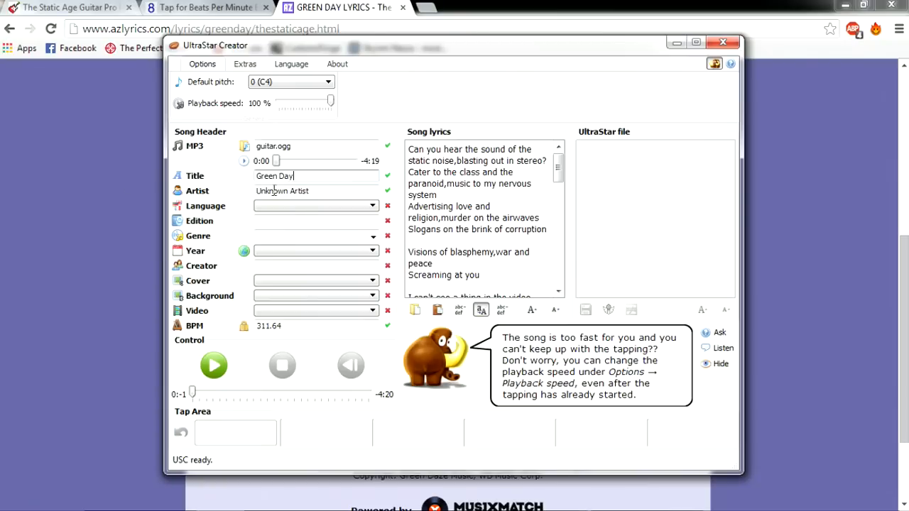
click(320, 191)
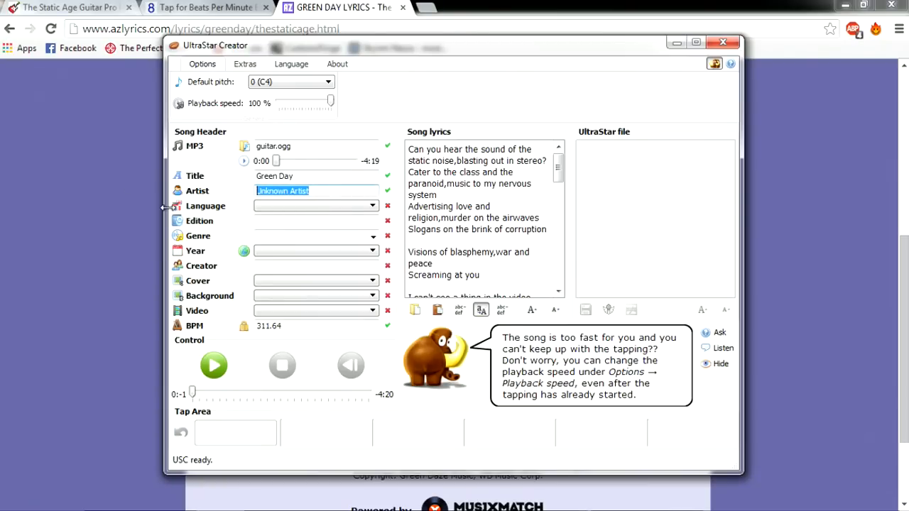
text(Green Day)
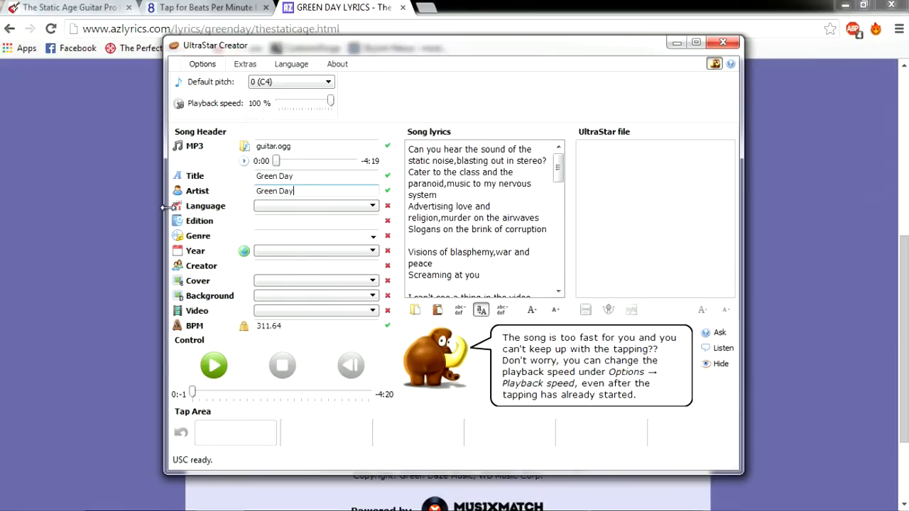
key(shift+Tab)
text(Th)
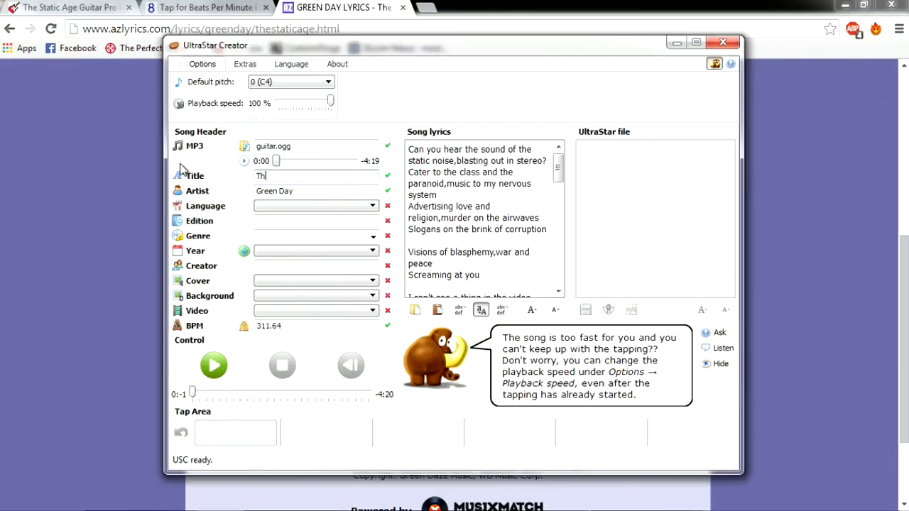
text(e Stati9)
text( Age)
- Split the first lyric line's multi-syllable words with plus signs as sta+tic, blas+ting and ster+e+o
click(477, 207)
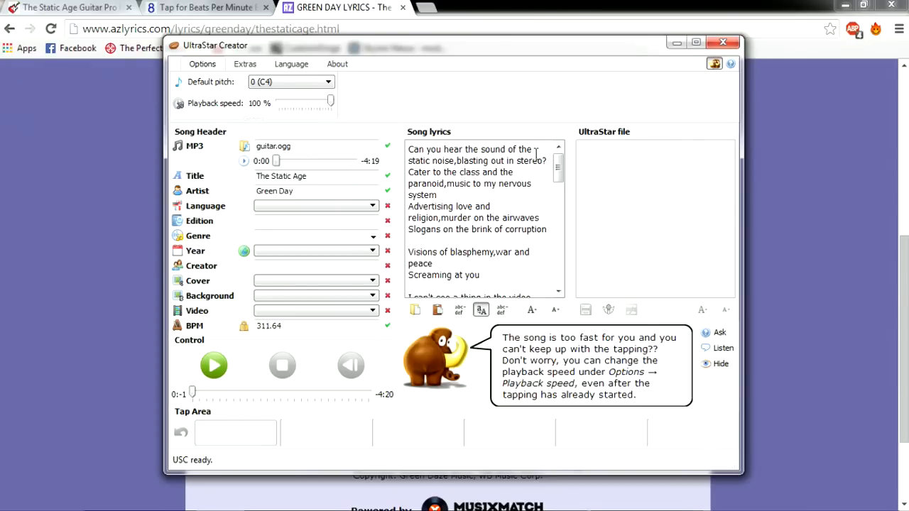
drag(558, 168, 558, 270)
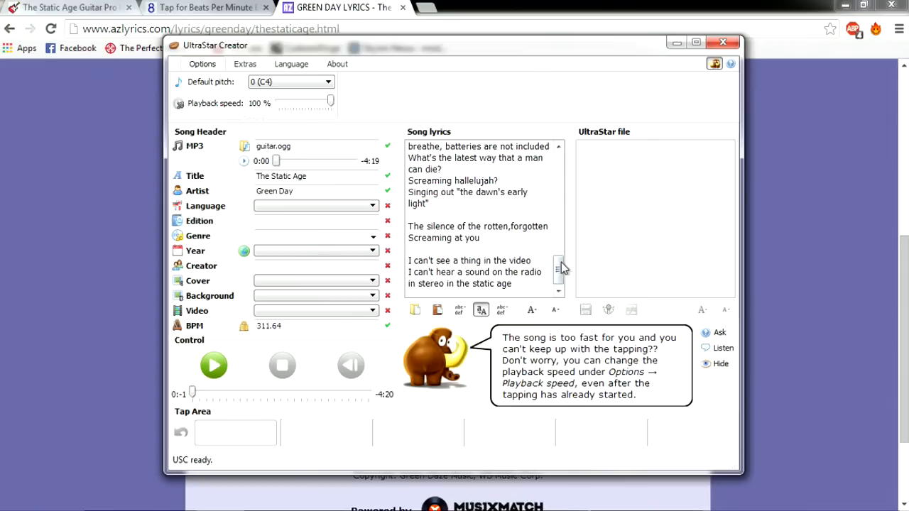
drag(560, 265, 559, 167)
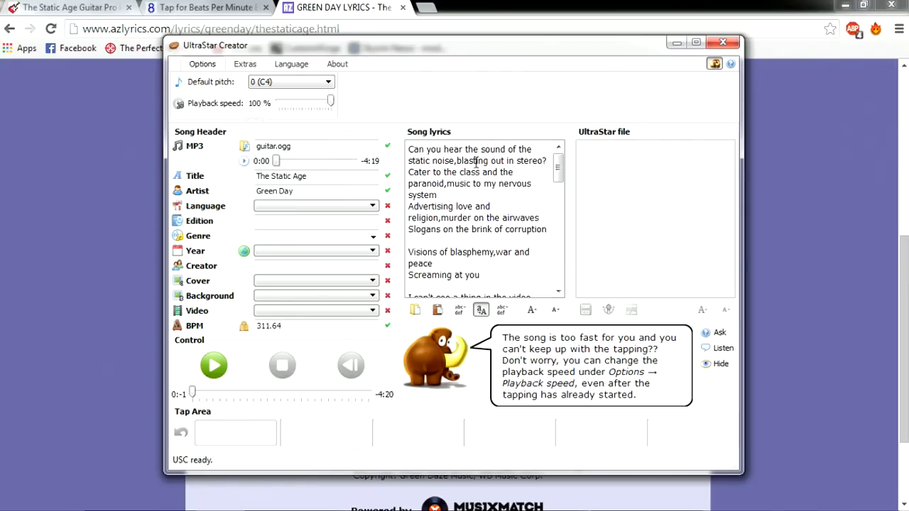
click(420, 160)
text(+)
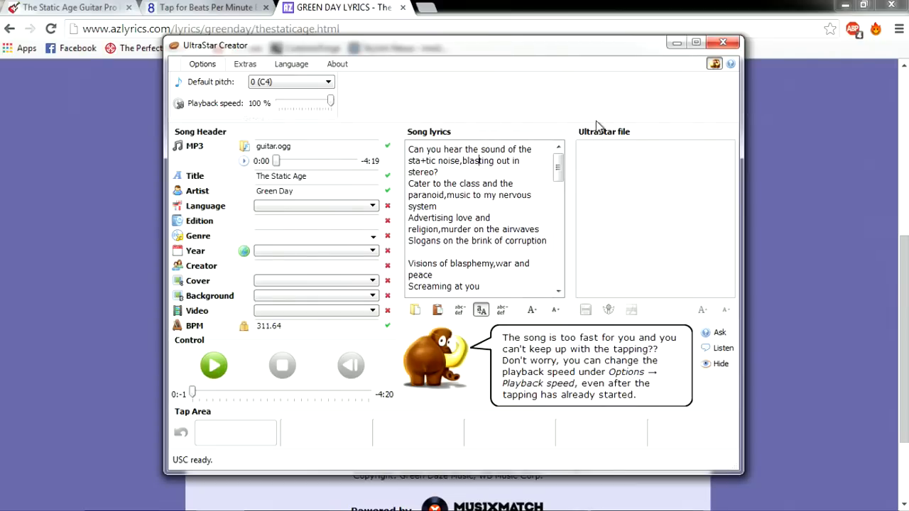
text(+)
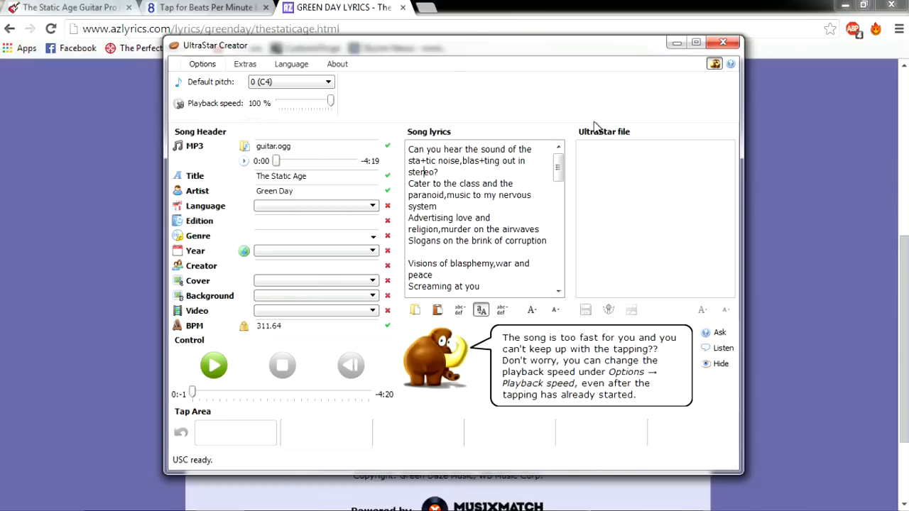
text(+e+)
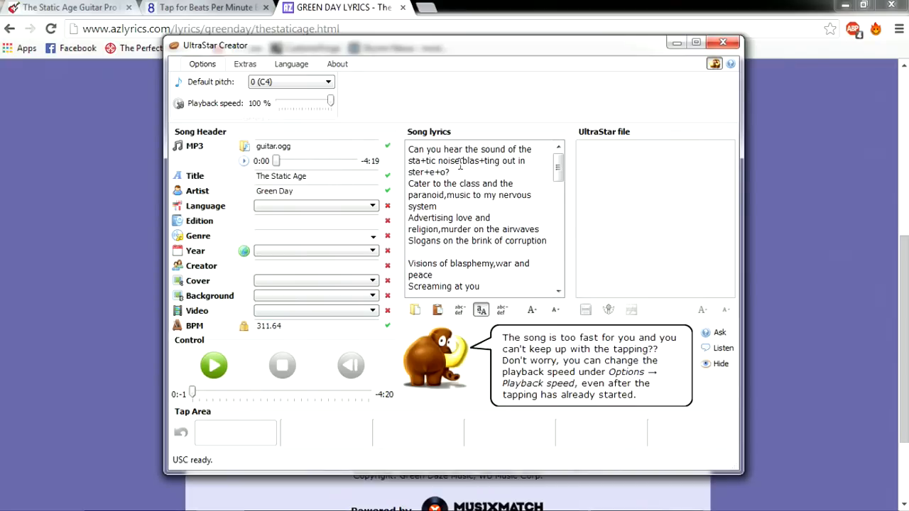
- Start the lyric tapping playback and tap the first six words, "Can you hear the sound of", in time with the vocals
click(223, 371)
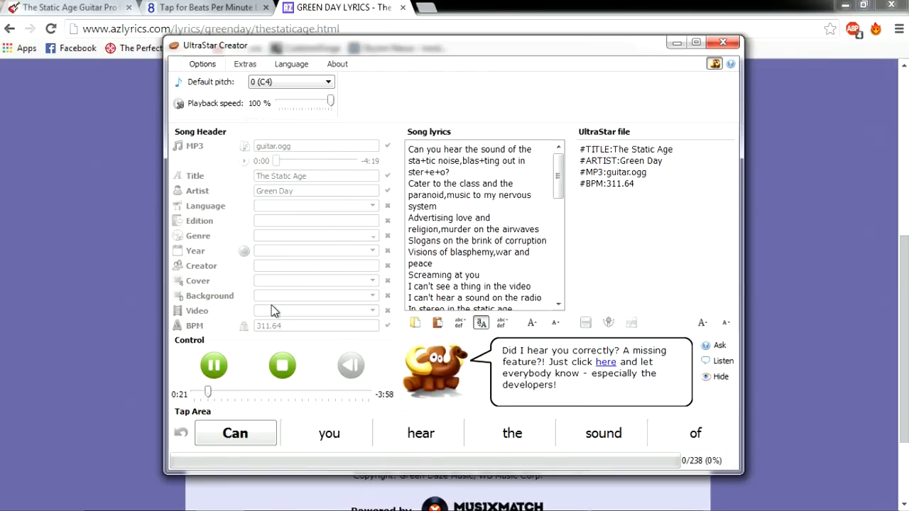
key(space)
key(space)
key(space)
key(space)
key(space)
key(space)
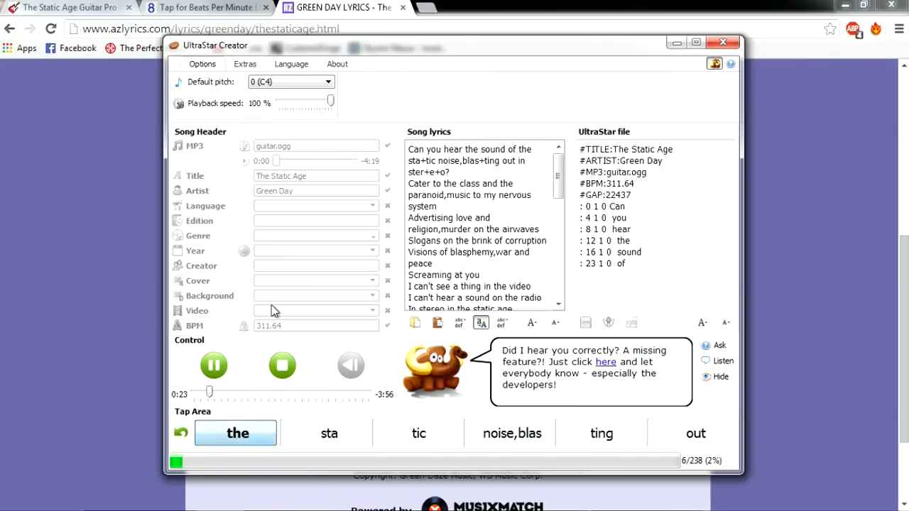
- Tap the lyric syllables from "the" through "o?" in time with the song, then stop playback
key(space)
key(space)
key(space)
key(space)
key(space)
key(space)
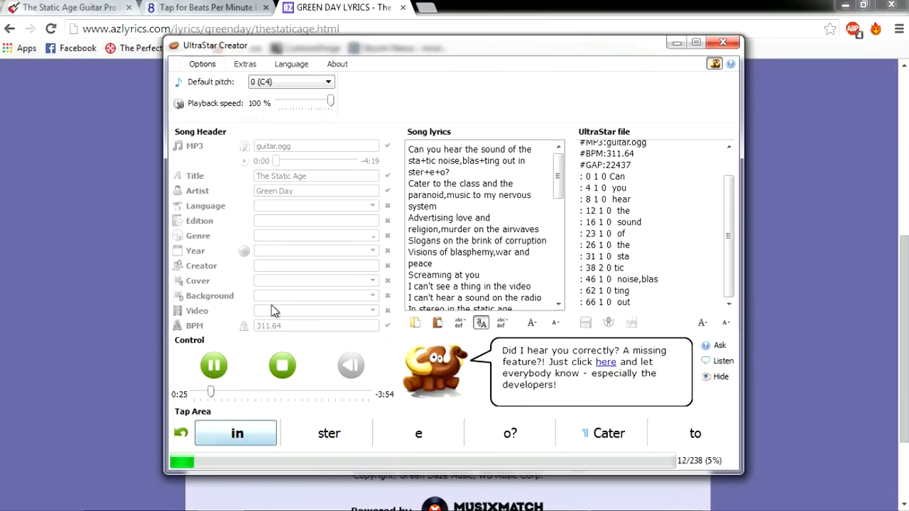
key(space)
key(space)
key(space)
key(space)
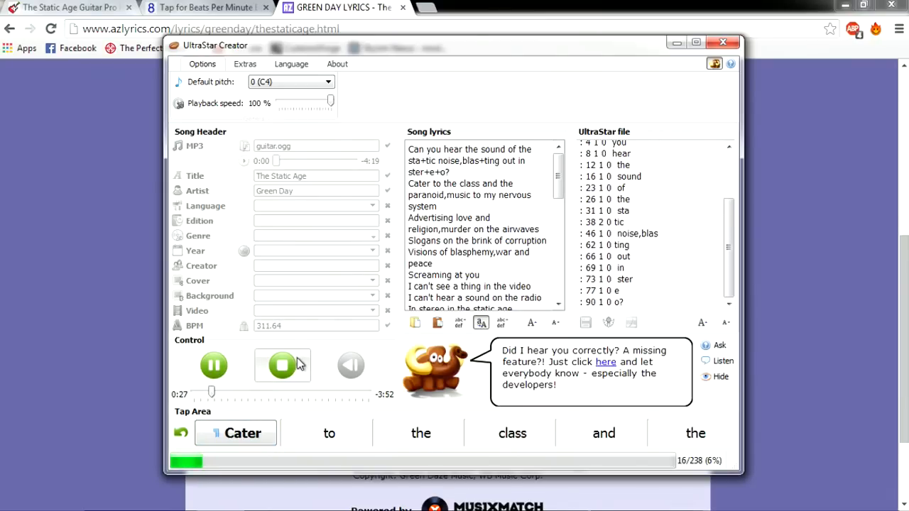
click(299, 364)
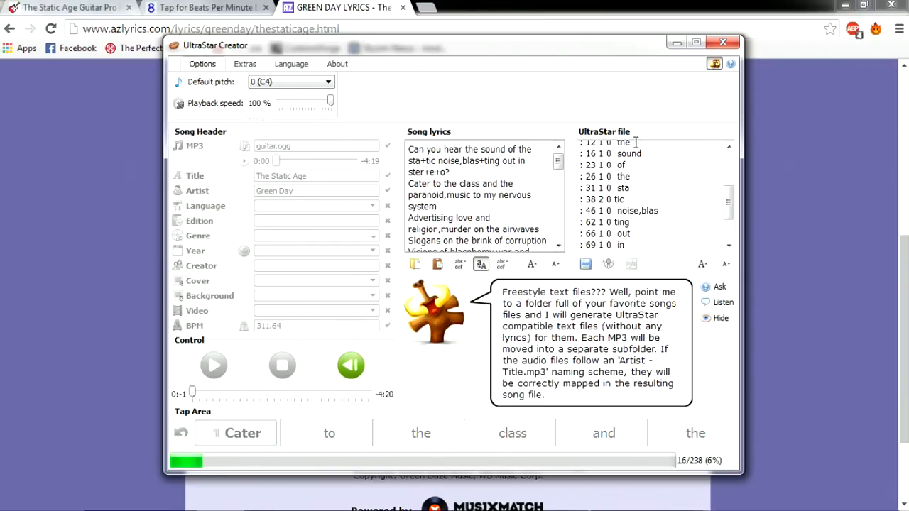
- Review the generated UltraStar file from its header and reset the tapped song
drag(728, 199, 728, 152)
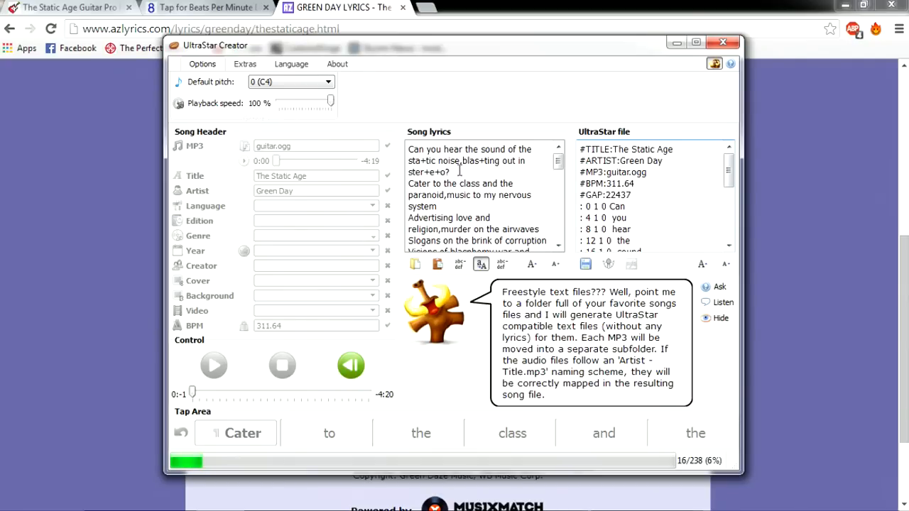
click(362, 359)
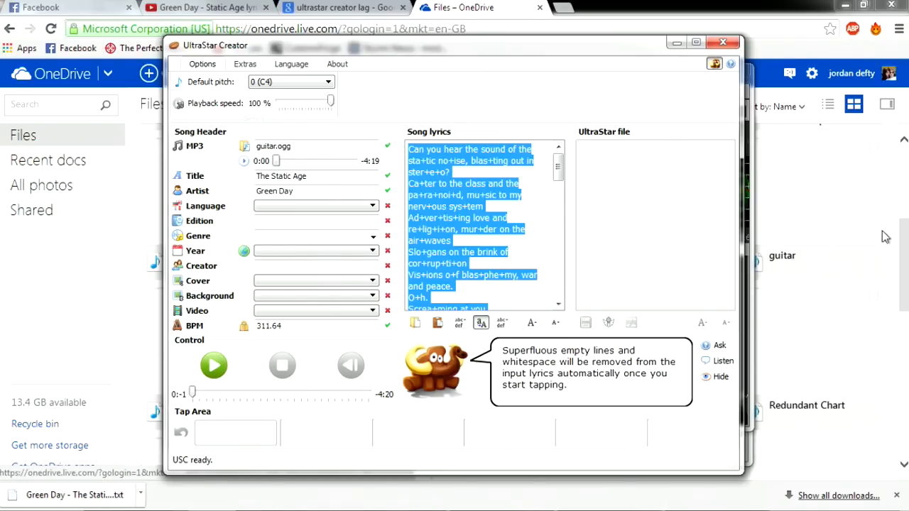
- Switch to EOF, seek through the opening of the guitar chart to check the lyrics, and return to the song's start
mouse_move(369, 508)
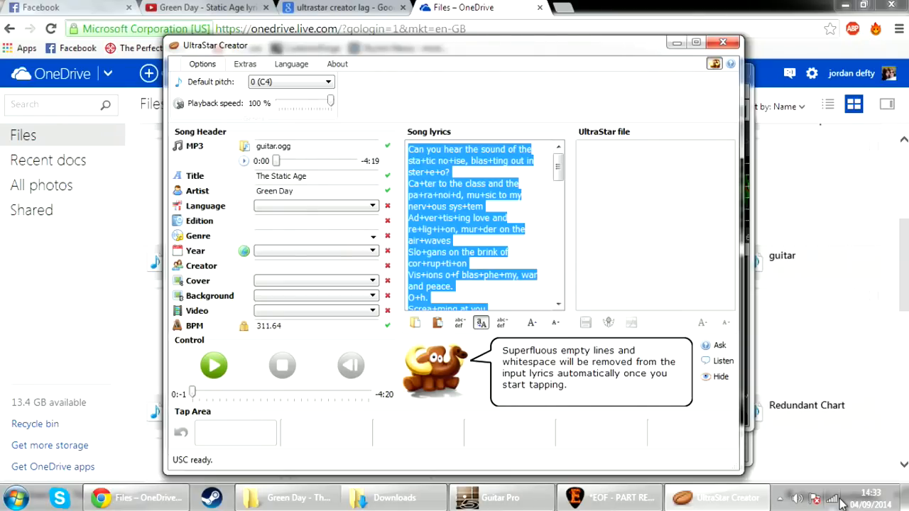
click(612, 498)
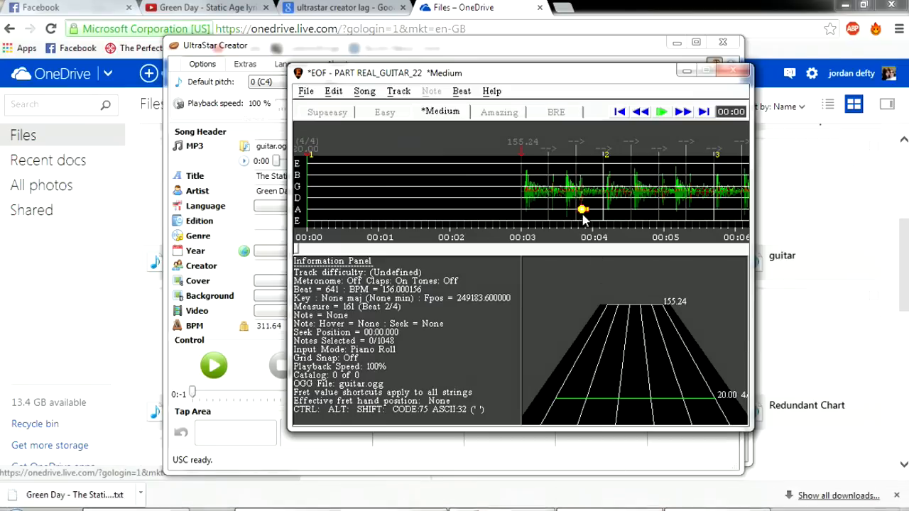
click(689, 116)
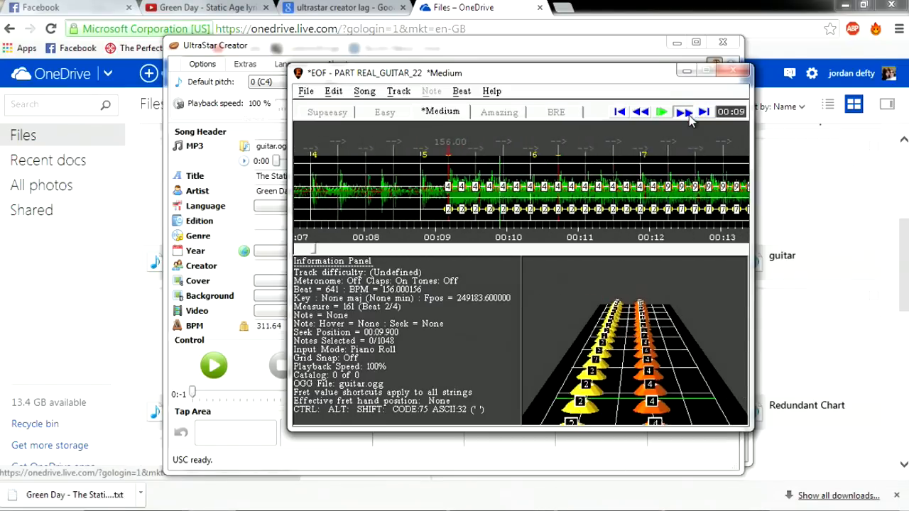
drag(689, 115, 689, 115)
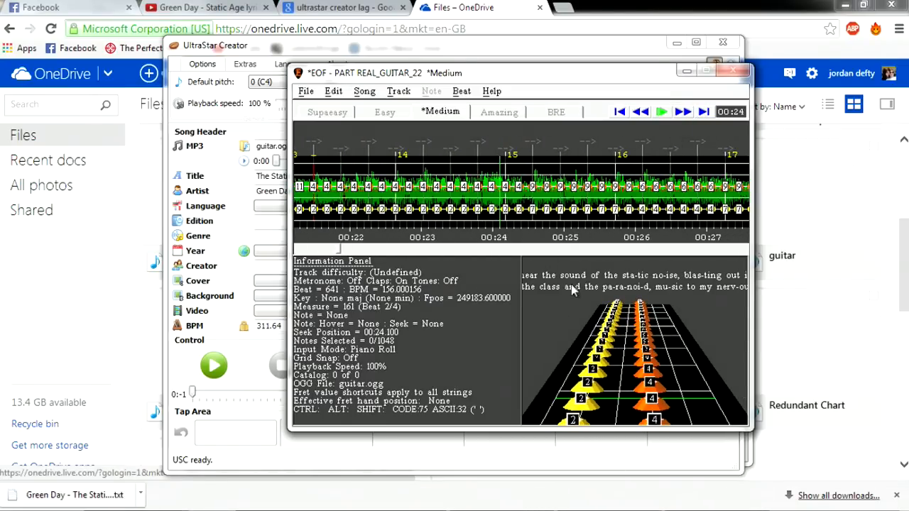
click(620, 112)
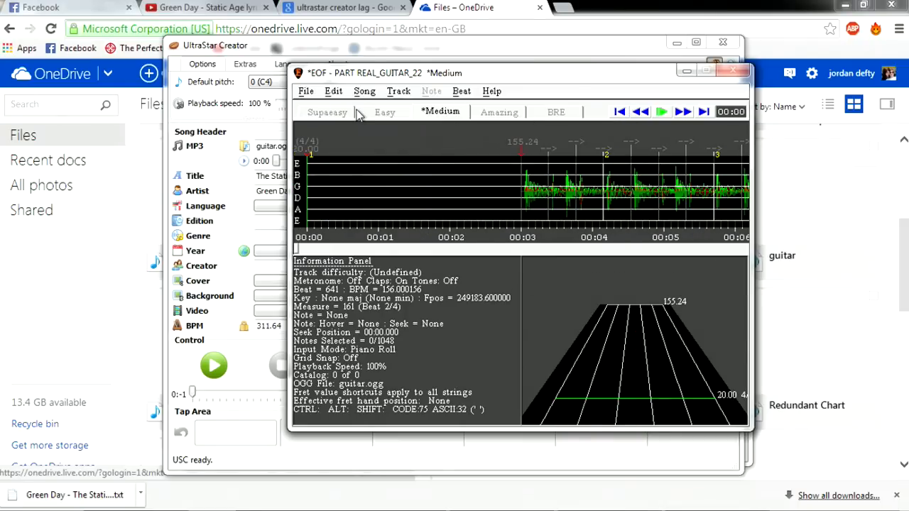
- Import the lyrics from "Green Day - The Static Age (2).txt" into the EOF project
click(315, 95)
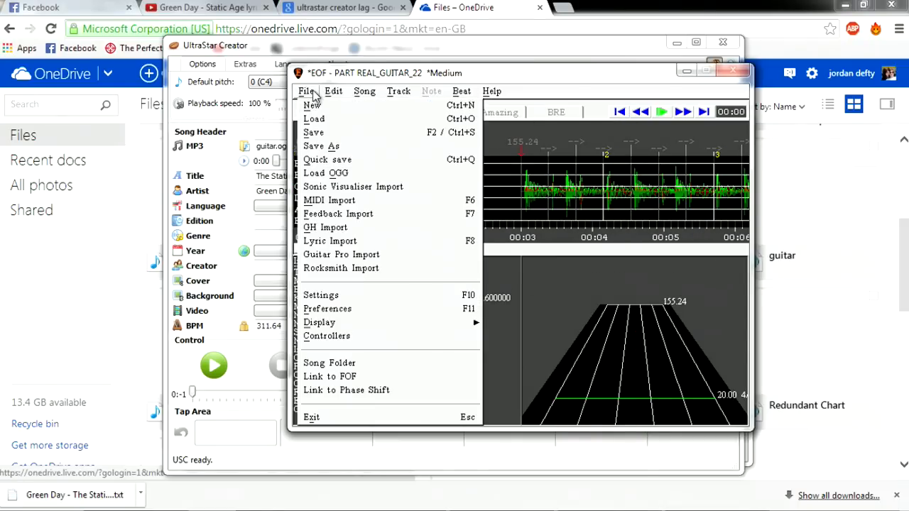
click(409, 241)
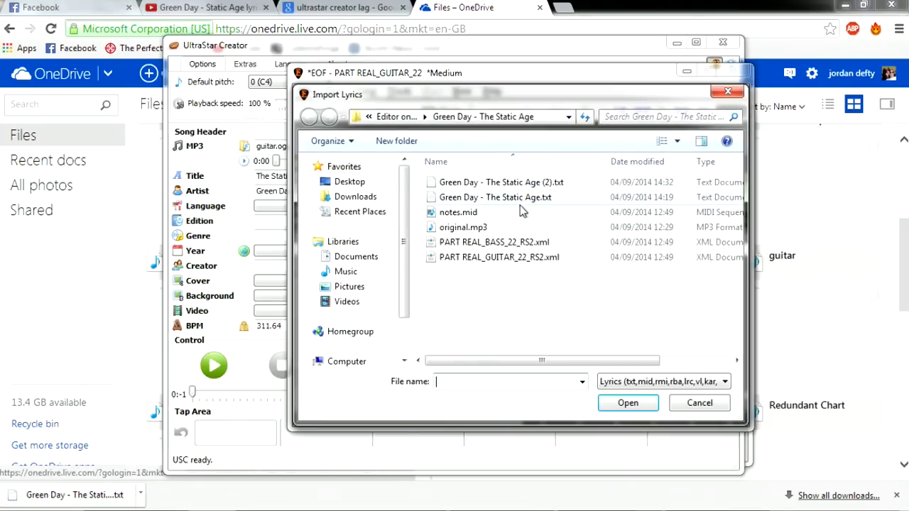
click(531, 183)
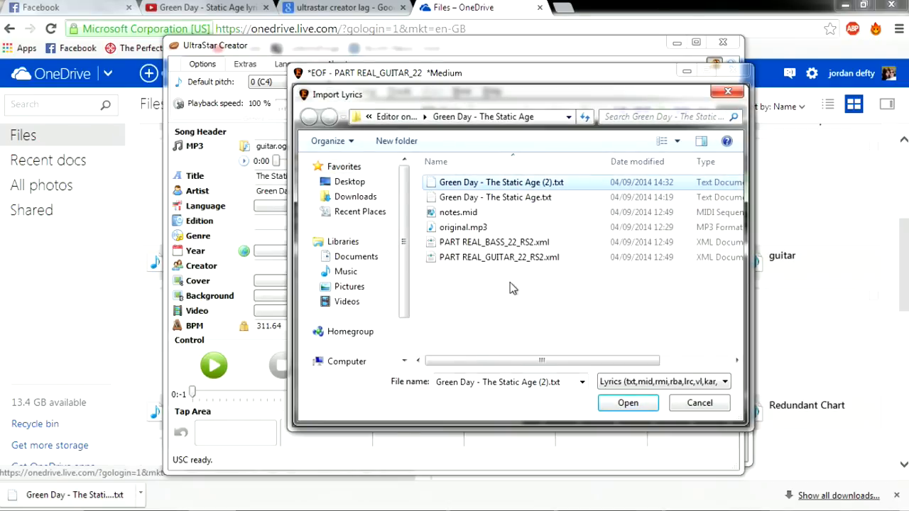
click(525, 198)
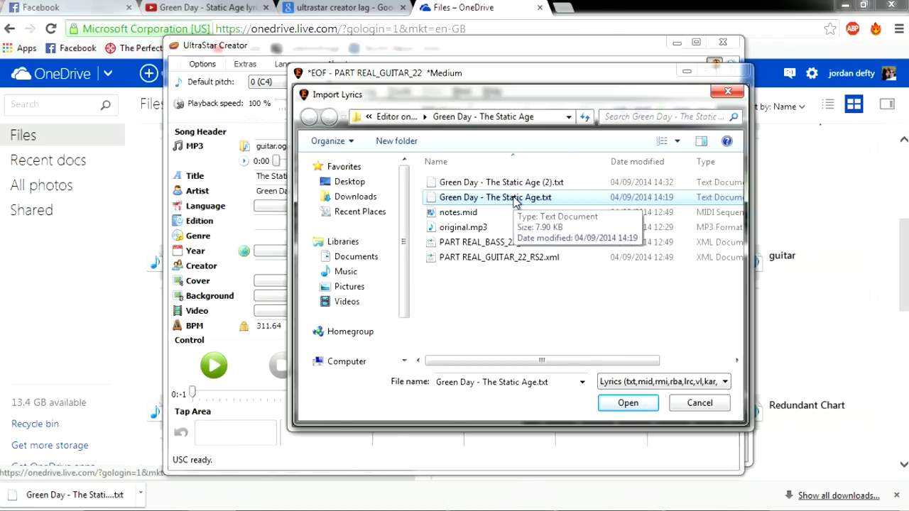
drag(603, 95, 495, 120)
click(468, 204)
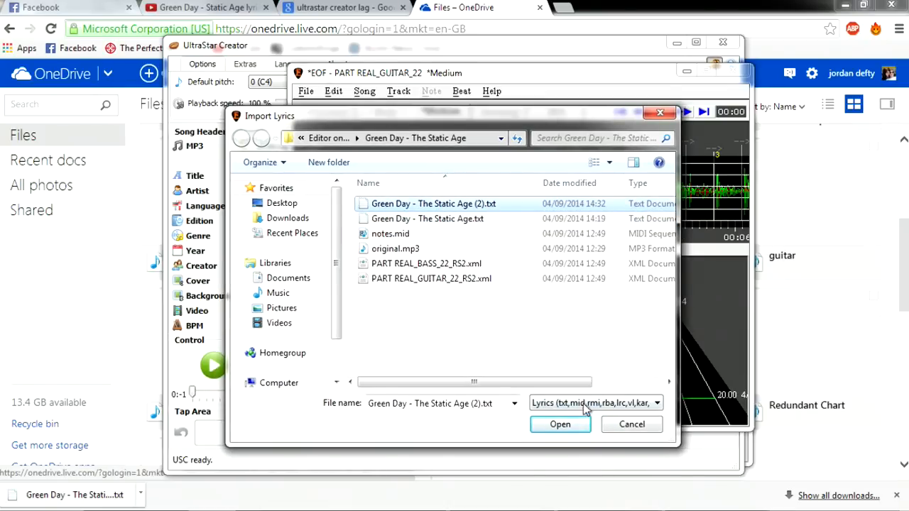
click(560, 424)
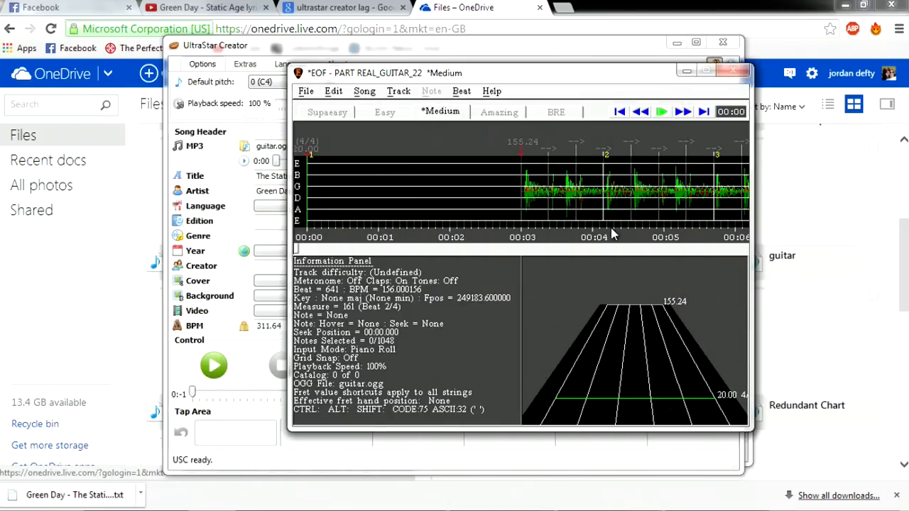
- Check the imported lyrics by seeking through the opening and the end of the song, then return to the start
click(686, 118)
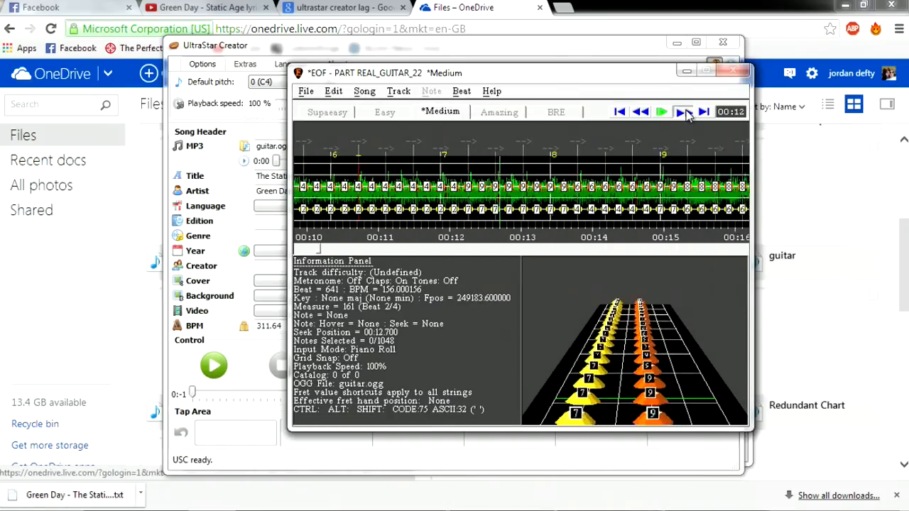
drag(687, 115, 639, 120)
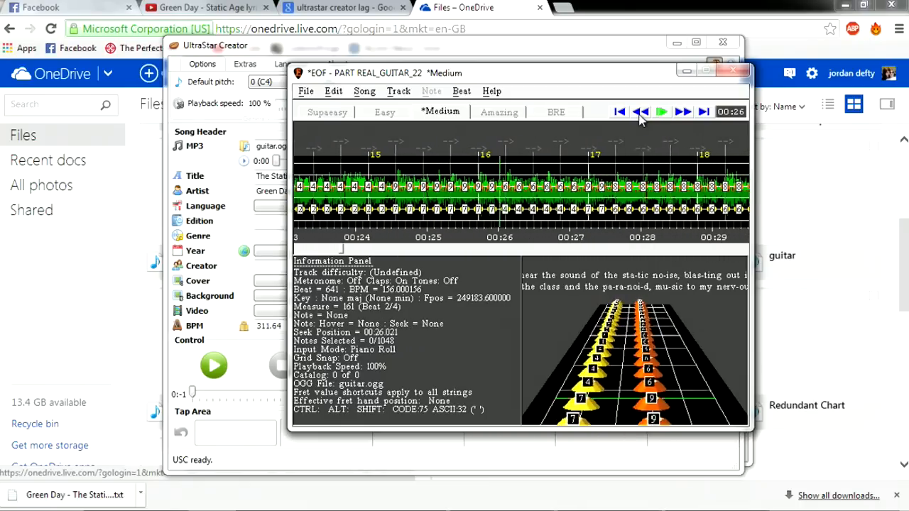
click(702, 112)
click(643, 112)
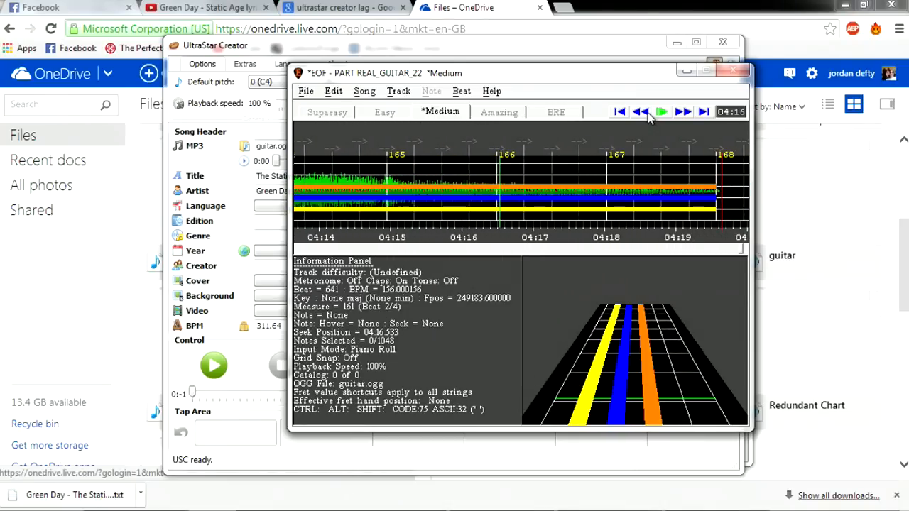
click(620, 113)
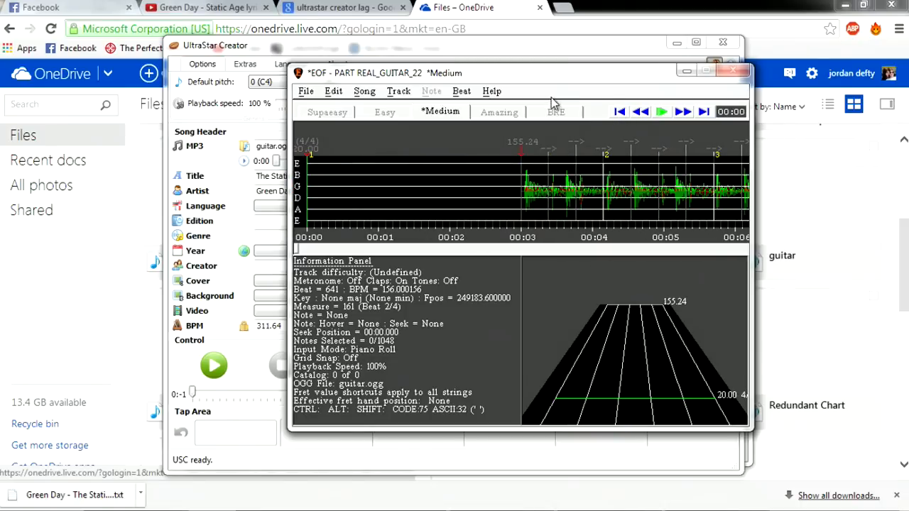
- Save the EOF project without writing pitchless lyrics as playable freestyle, and accept automatic creation of fret hand positions
key(ctrl+s)
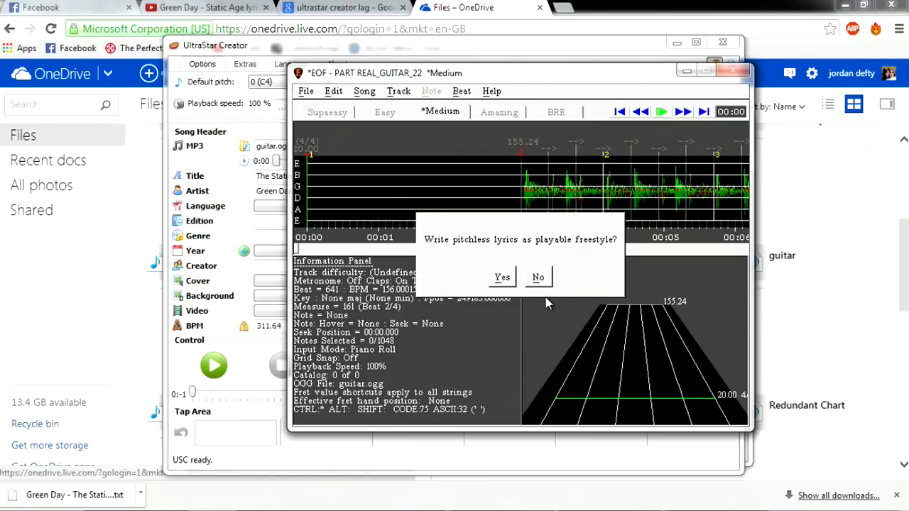
click(538, 277)
click(585, 318)
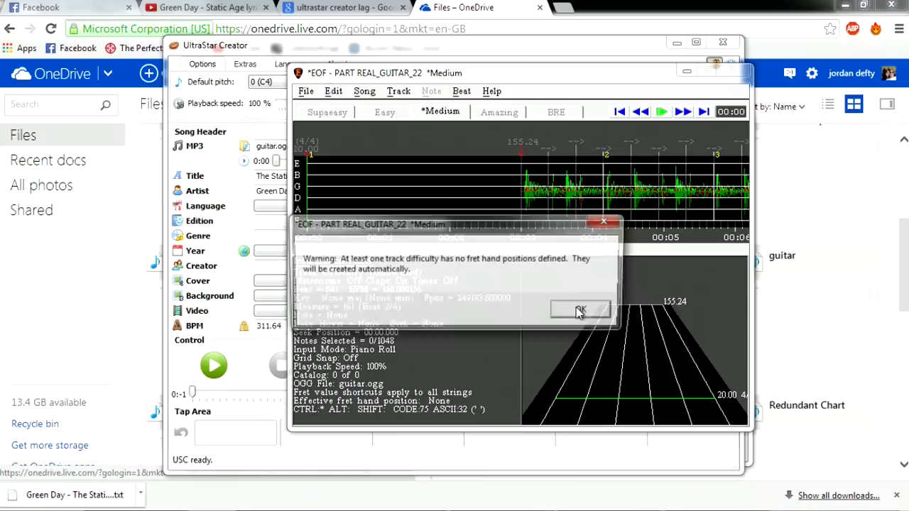
click(580, 311)
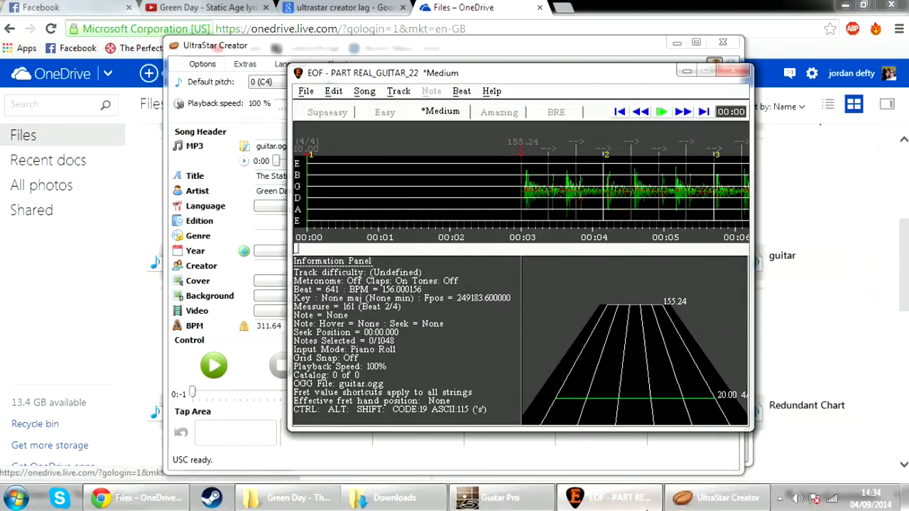
- Close UltraStar Creator and launch Wwise 64-bit
click(717, 498)
click(723, 42)
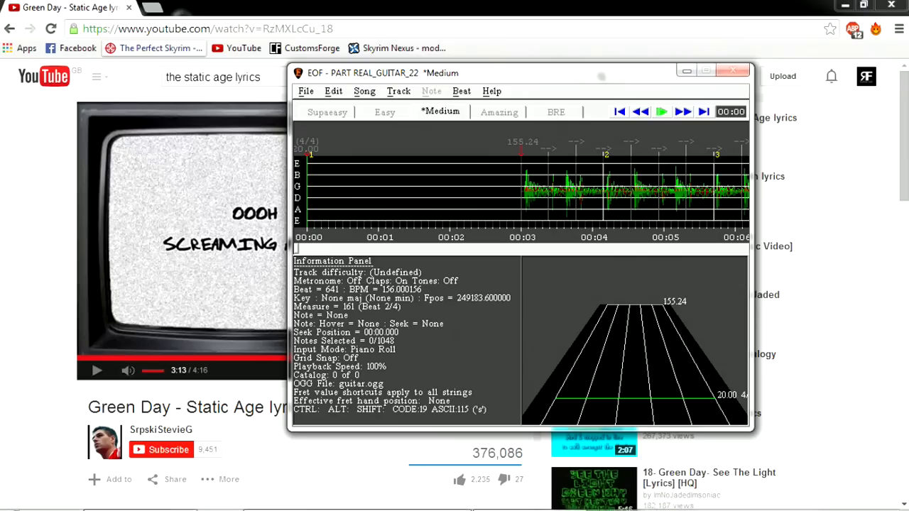
key(super)
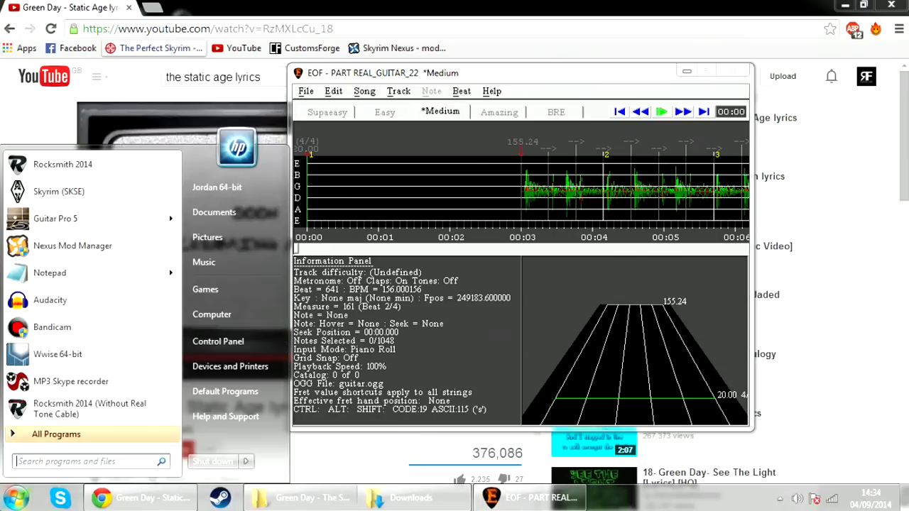
text(wwise)
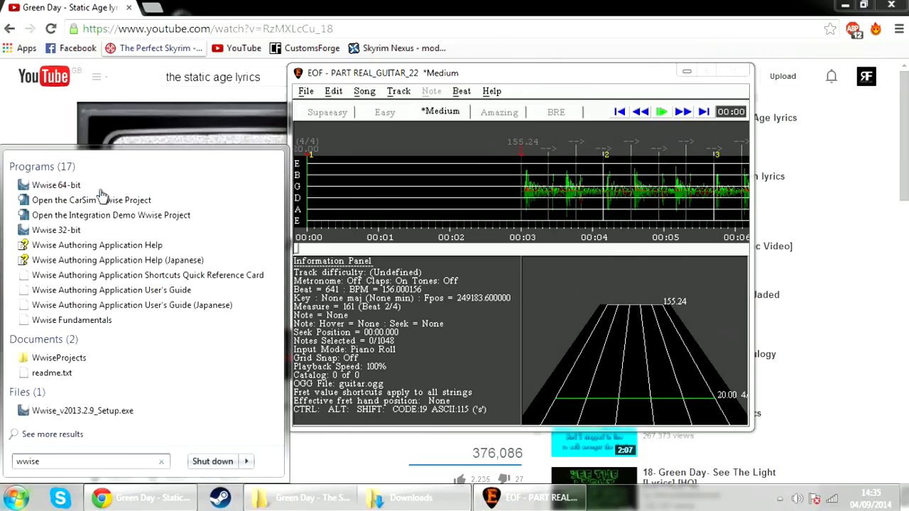
click(96, 192)
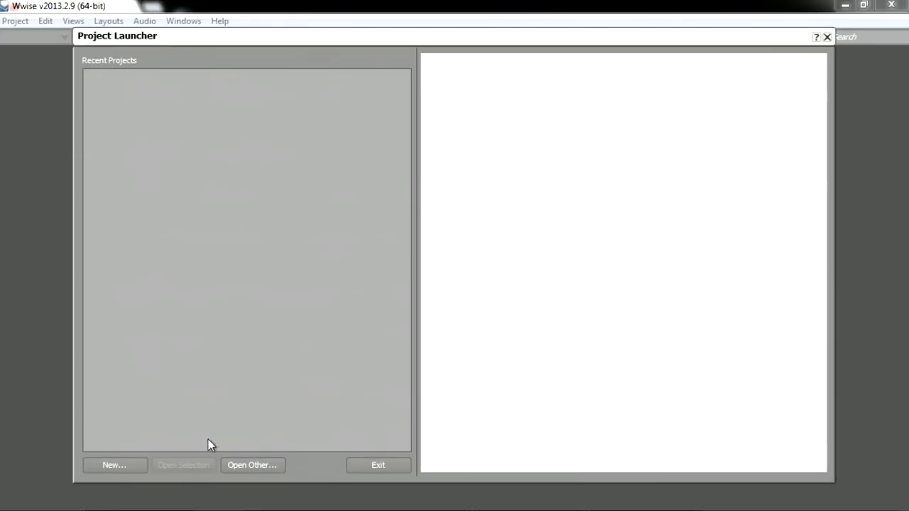
- Start a new Wwise project located in the "Green Day - The Static Age" folder inside Editor on Fire
click(138, 465)
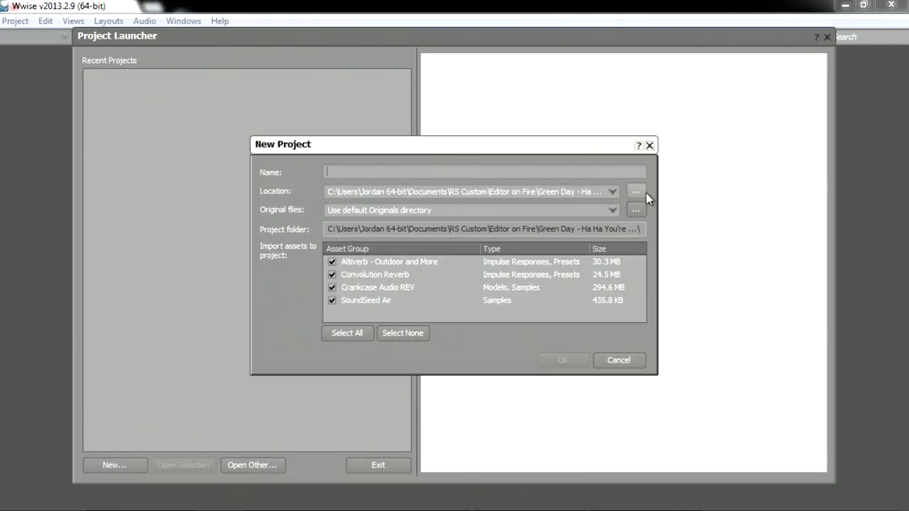
click(643, 192)
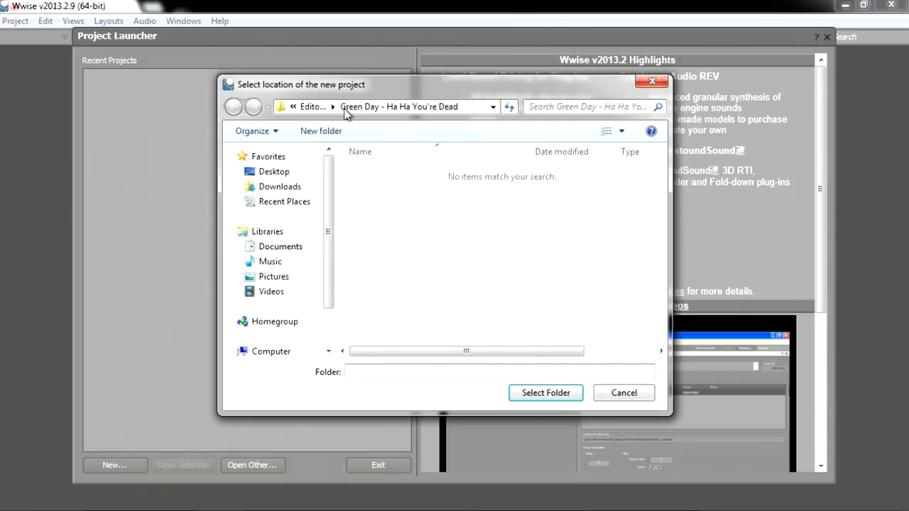
click(318, 107)
click(452, 248)
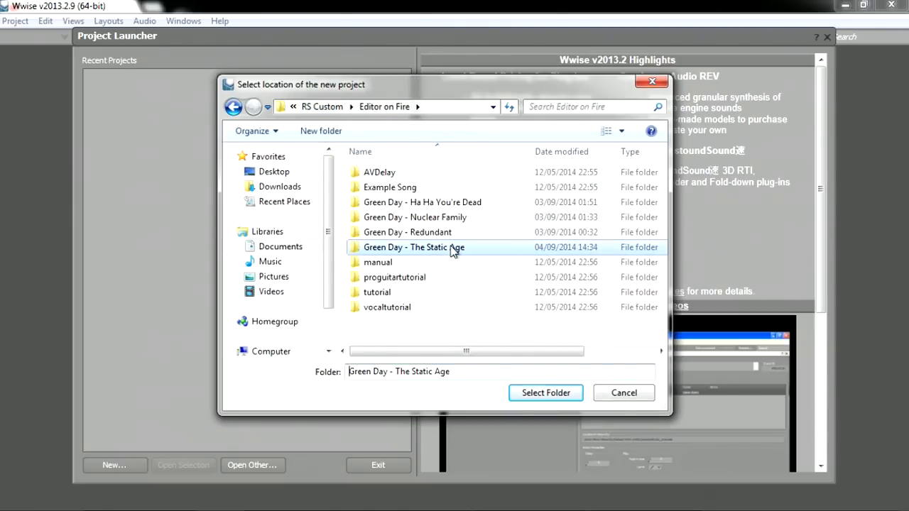
double_click(452, 249)
click(546, 395)
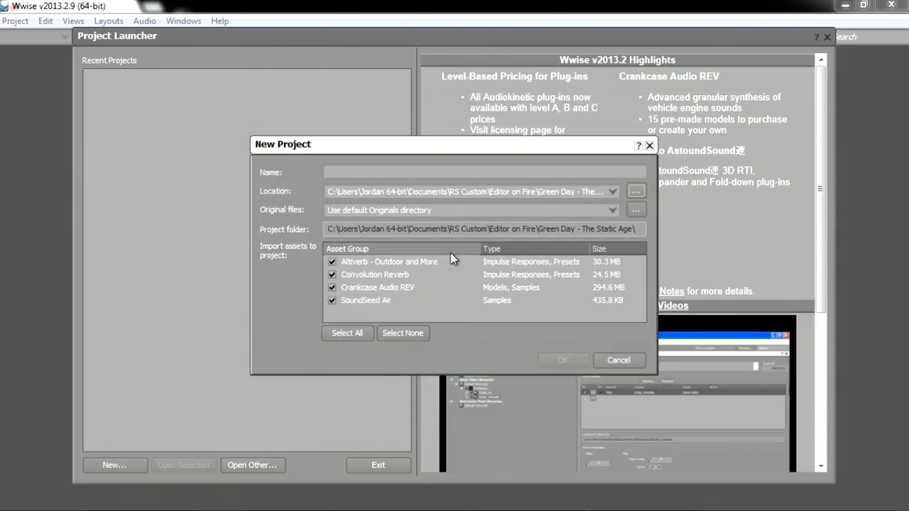
- Name the project "Green Day - The Static Age", create it with all asset groups, and dismiss the License Manager
click(402, 173)
text(Green Day)
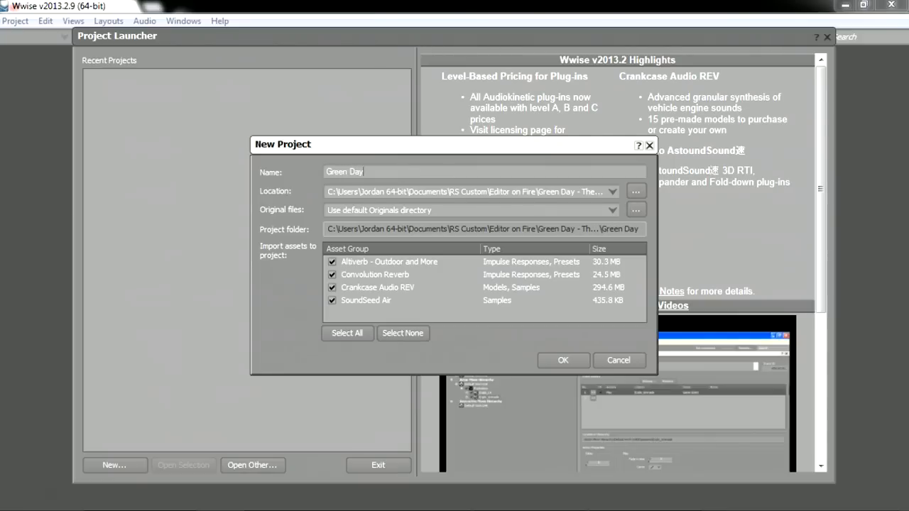
text( - The Static Age)
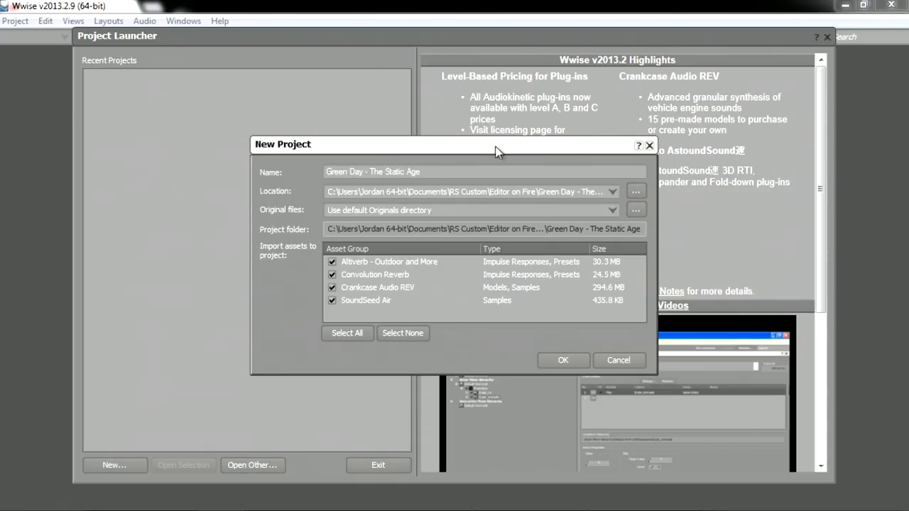
click(563, 360)
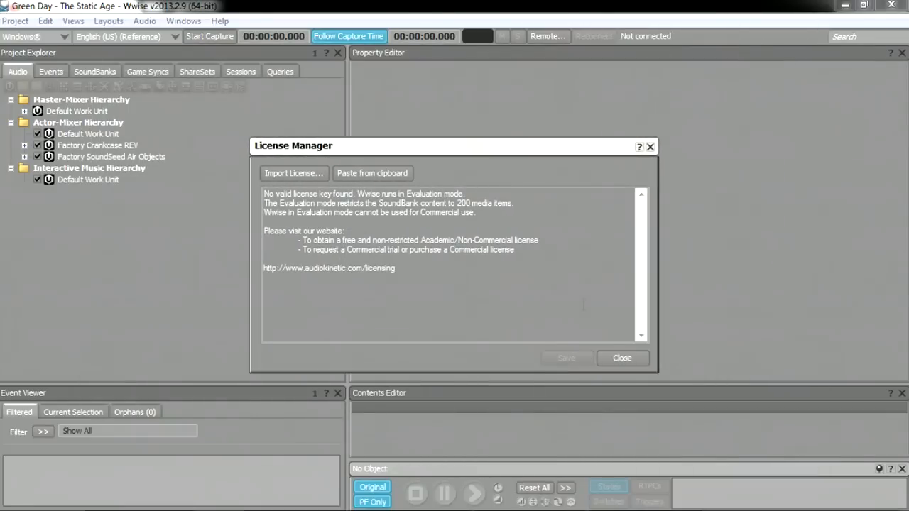
click(622, 358)
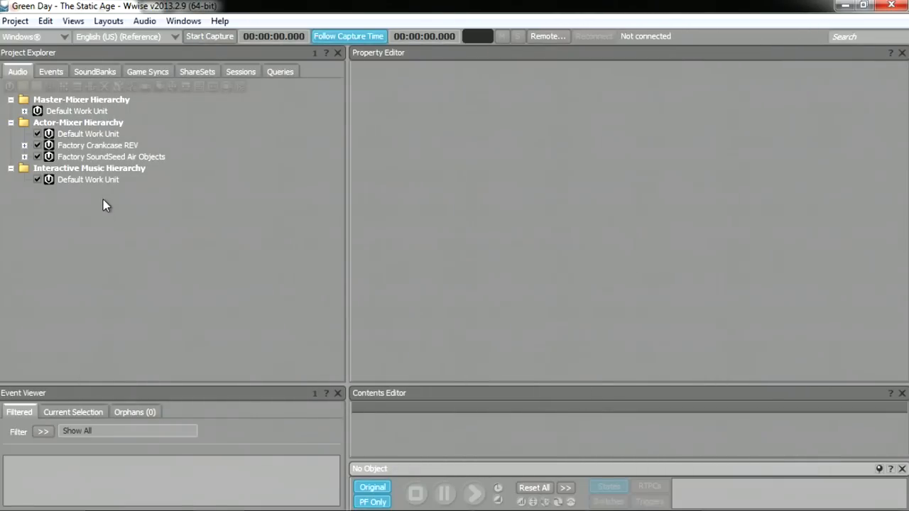
- Open the audio file importer for the Default Work Unit under the Interactive Music Hierarchy
click(105, 181)
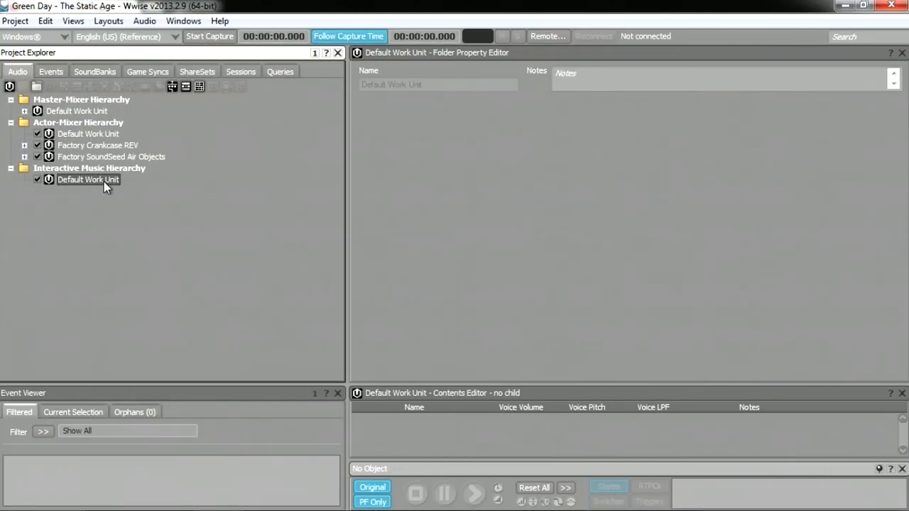
right_click(104, 182)
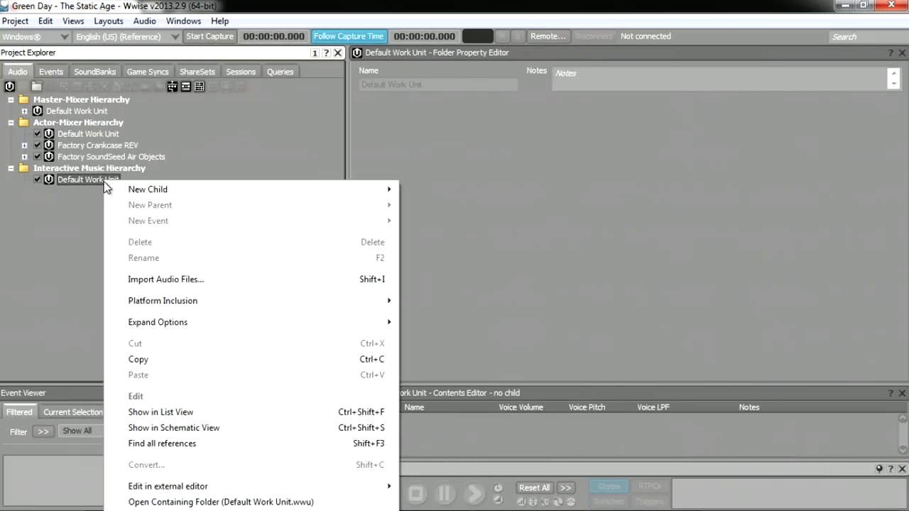
click(174, 280)
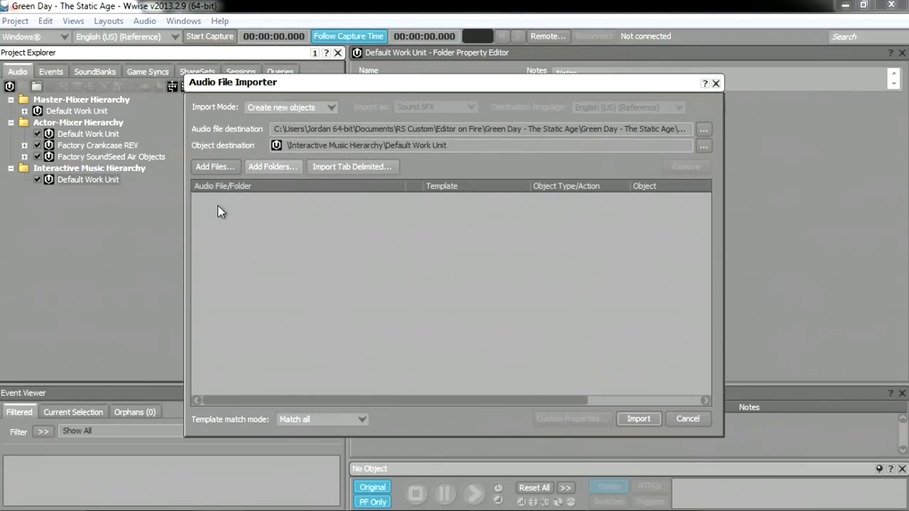
- Add The Static Age.wav from the "Green Day - The Static Age" folder in Editor on Fire and import it as a music segment
click(224, 168)
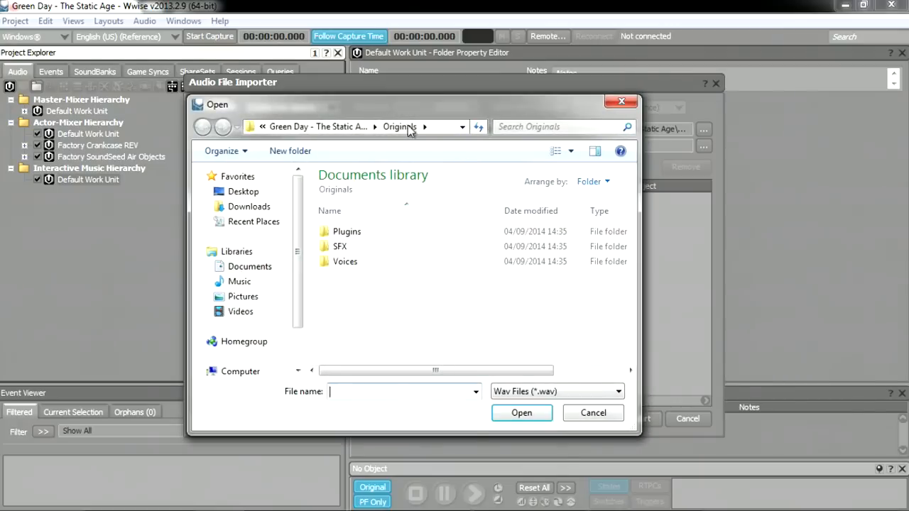
click(357, 127)
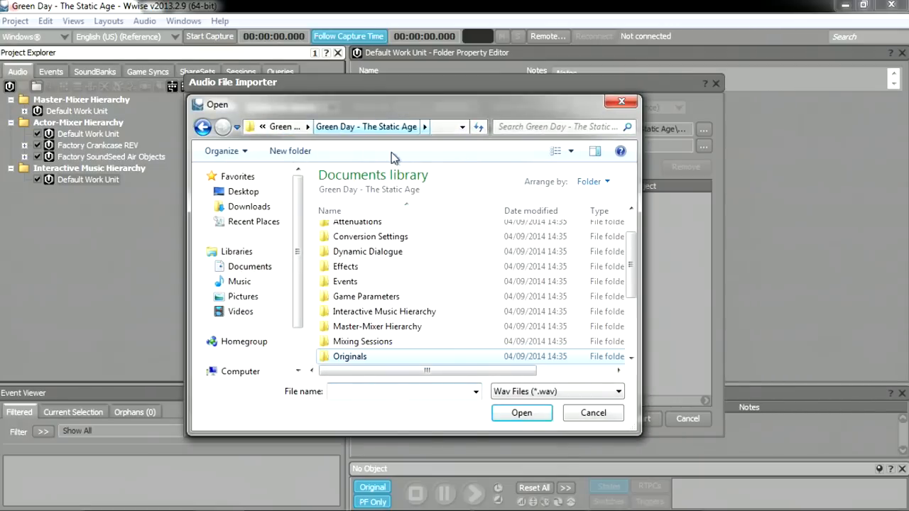
click(284, 127)
click(292, 128)
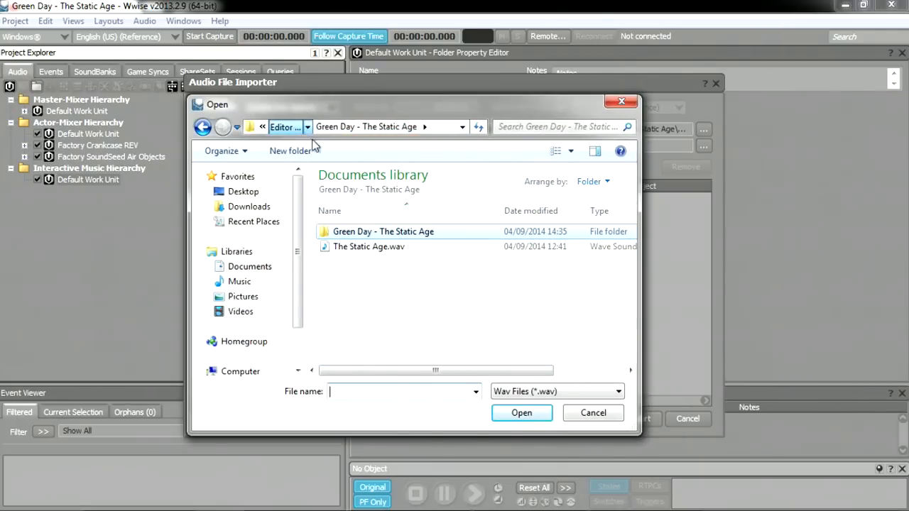
double_click(403, 311)
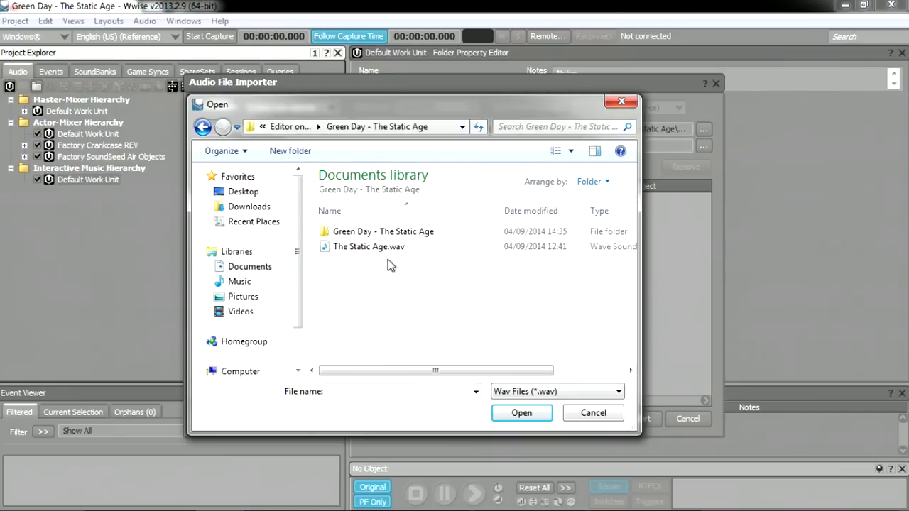
click(285, 127)
scroll(410, 297, down, 1)
scroll(405, 301, up, 1)
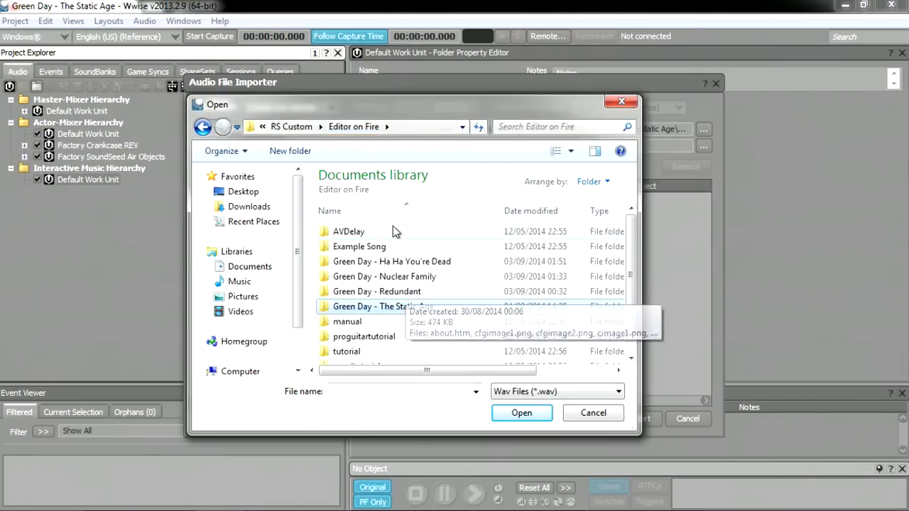
double_click(418, 308)
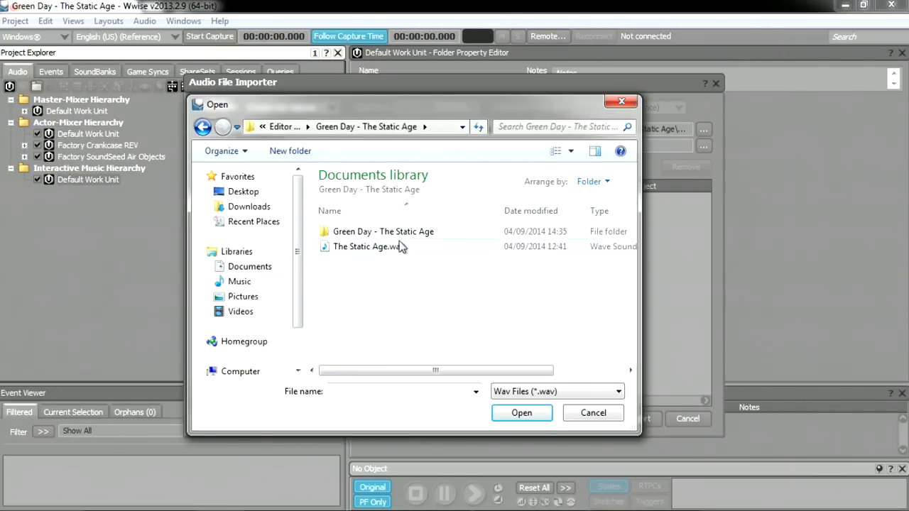
click(396, 249)
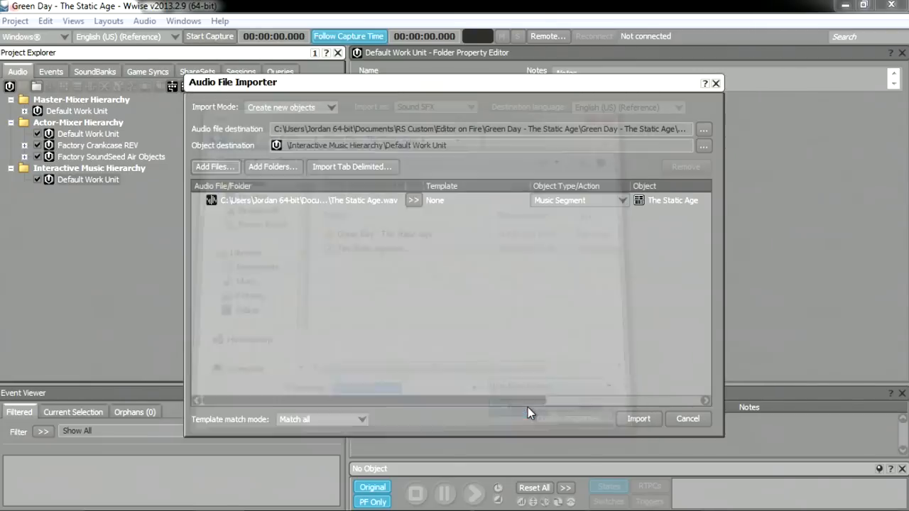
click(529, 411)
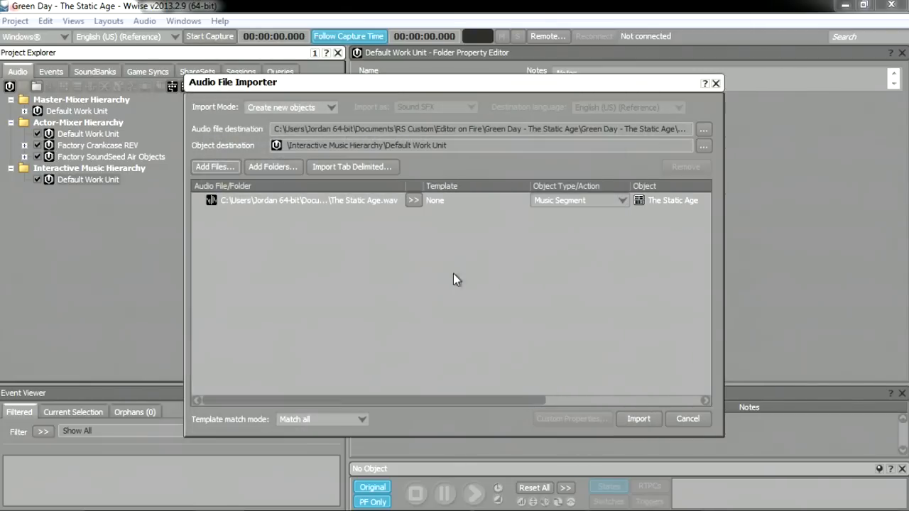
click(651, 420)
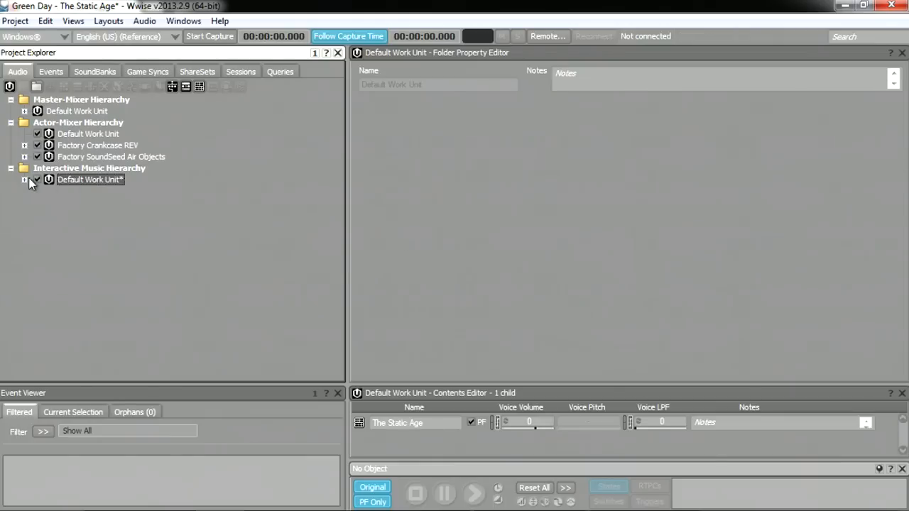
- Override the parent conversion settings of The Static Age music track with the factory Vorbis Quality High setting
click(25, 180)
click(38, 191)
click(103, 203)
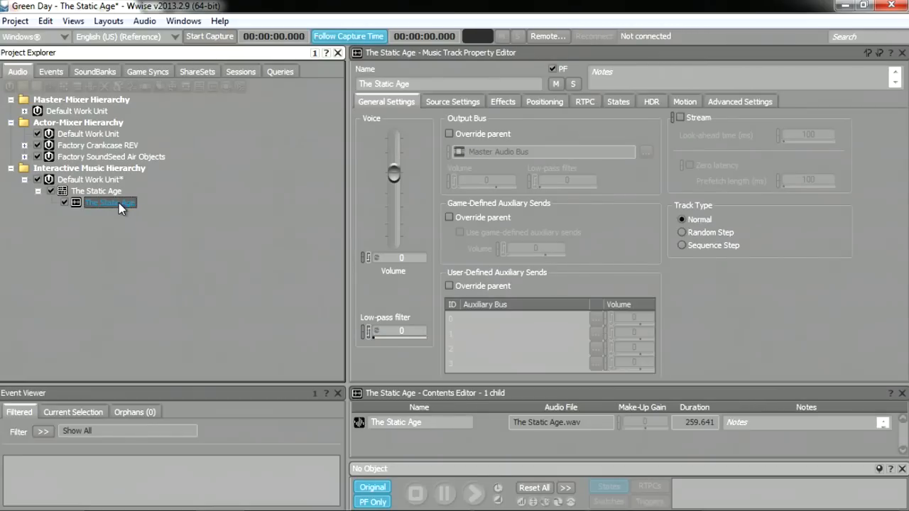
click(447, 102)
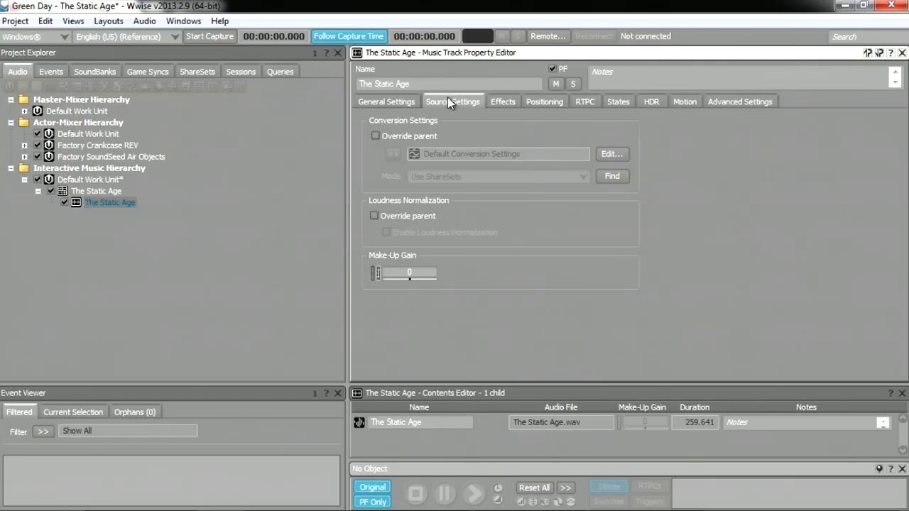
click(392, 136)
click(395, 154)
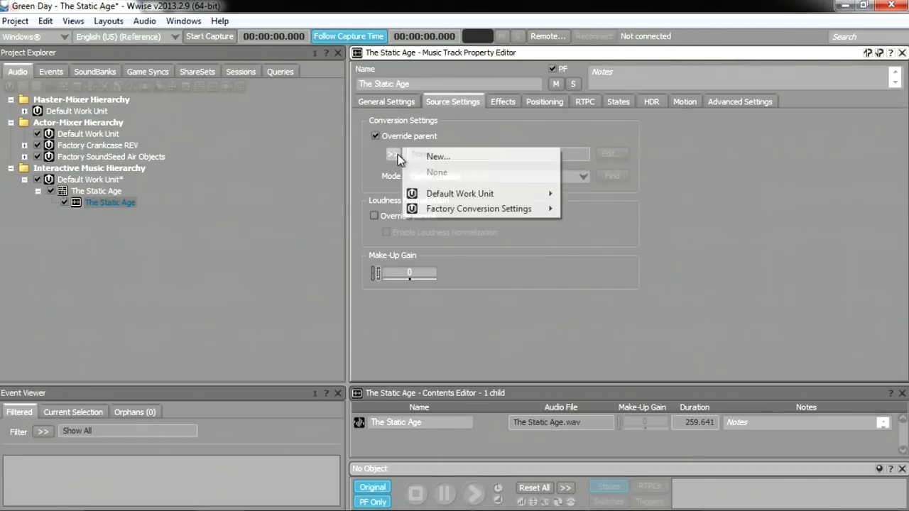
mouse_move(517, 208)
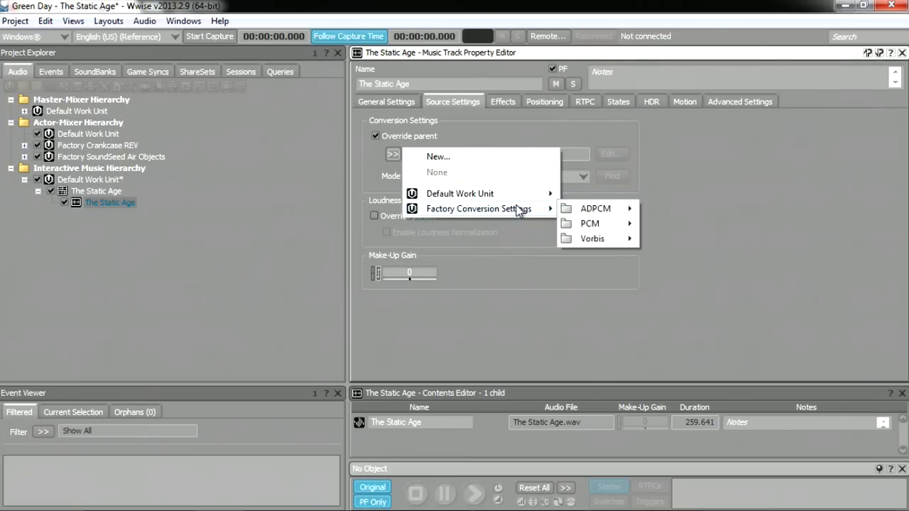
mouse_move(612, 240)
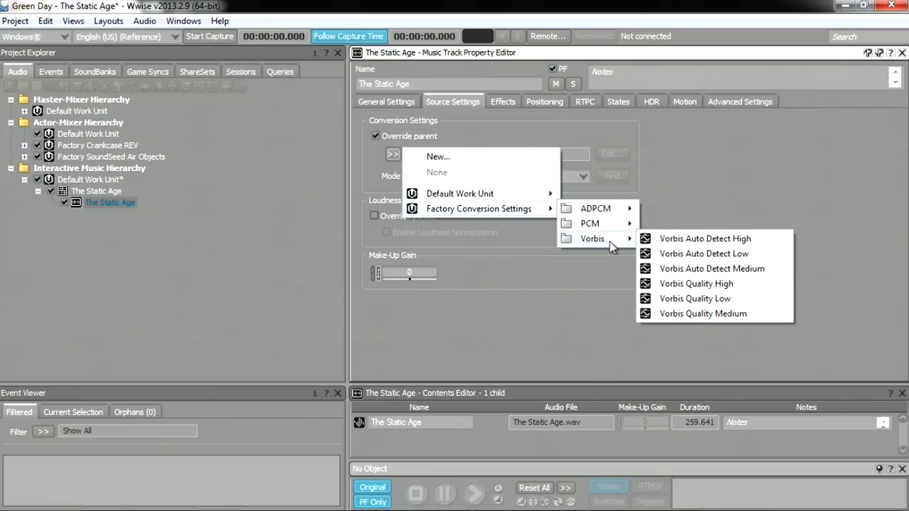
click(709, 284)
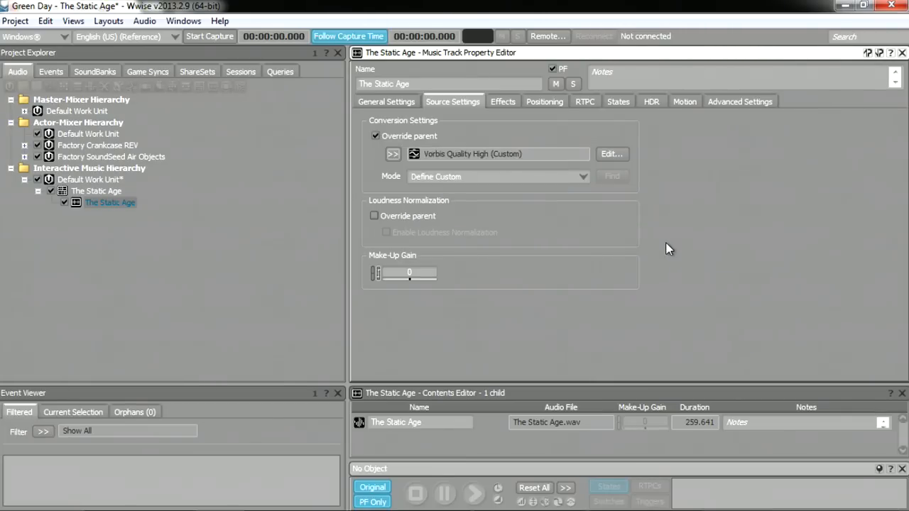
- Edit the track's custom conversion settings so the Windows platform uses Stereo channels and a 48000 sample rate
click(609, 154)
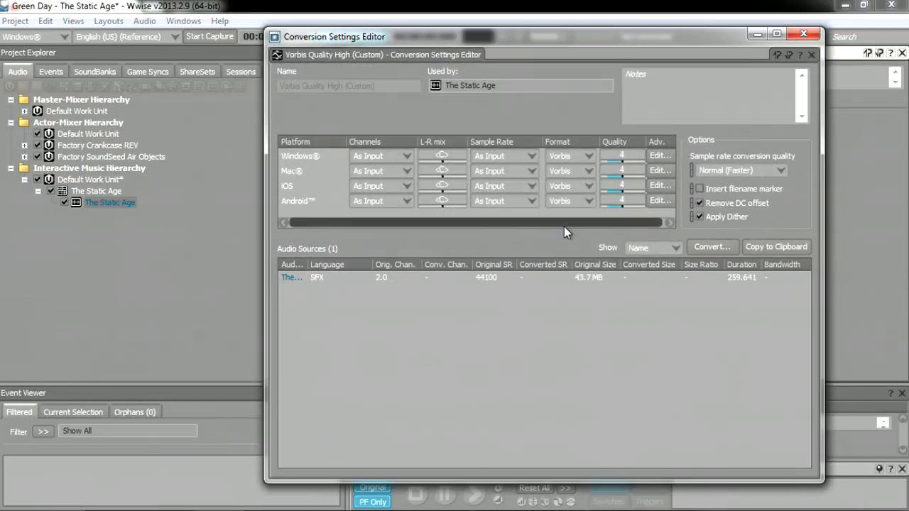
click(397, 157)
click(383, 180)
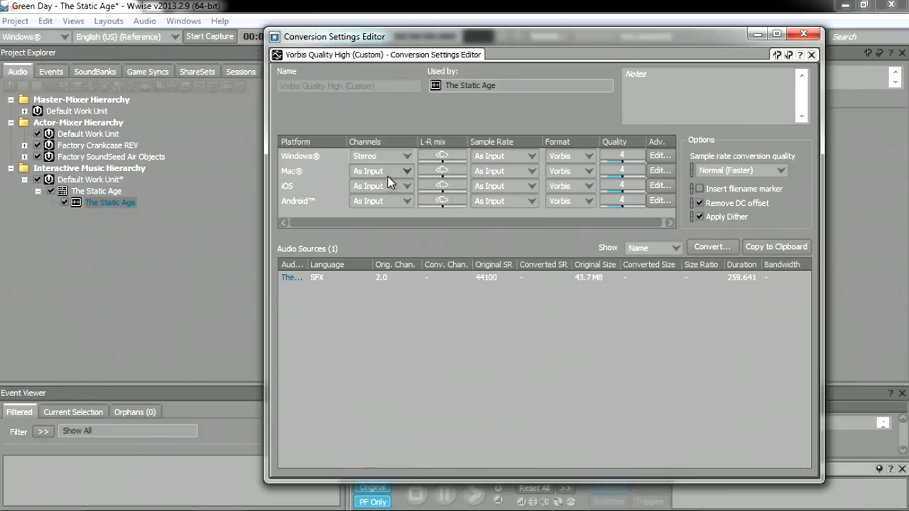
click(533, 155)
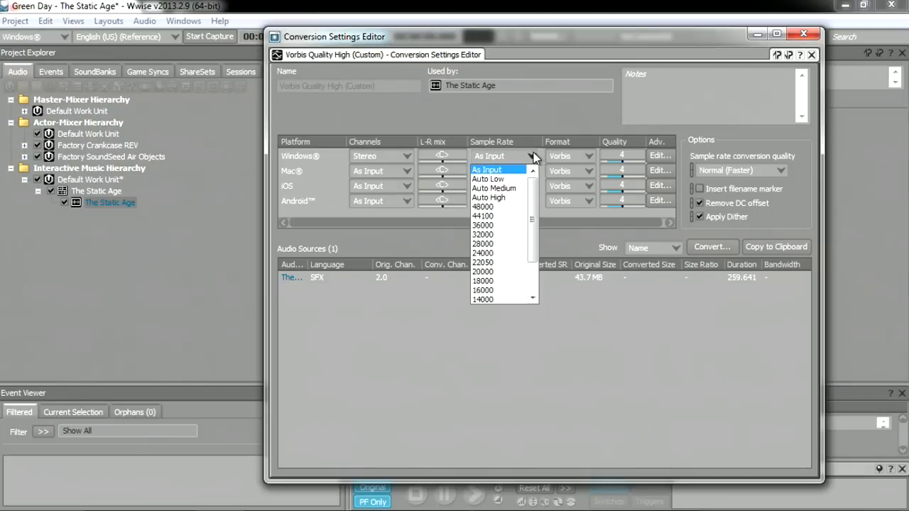
click(498, 207)
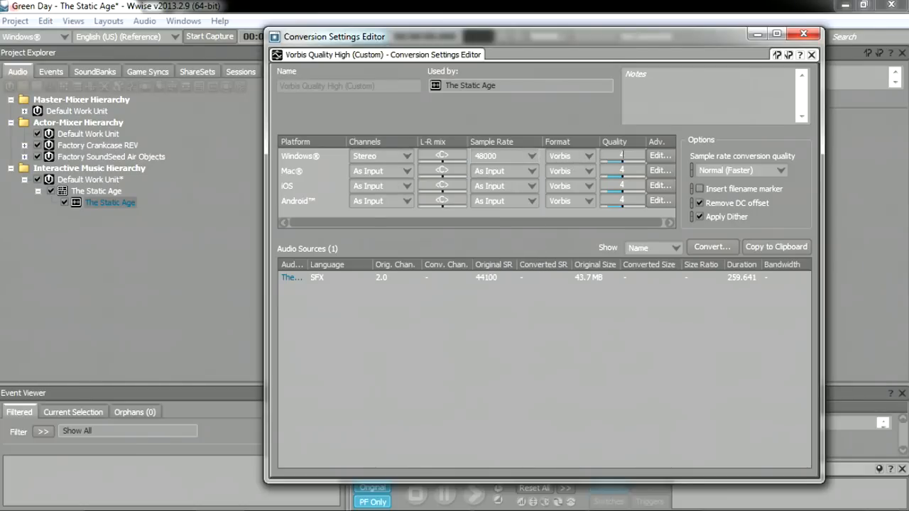
- Set the Windows Vorbis encoder's seek table granularity to 16384 sample frames and accept the encoder parameters
click(660, 155)
click(630, 367)
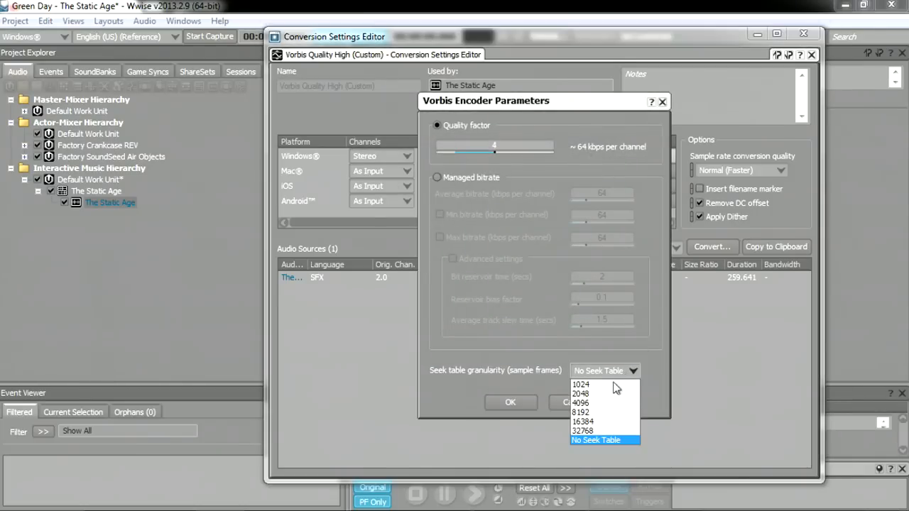
click(604, 421)
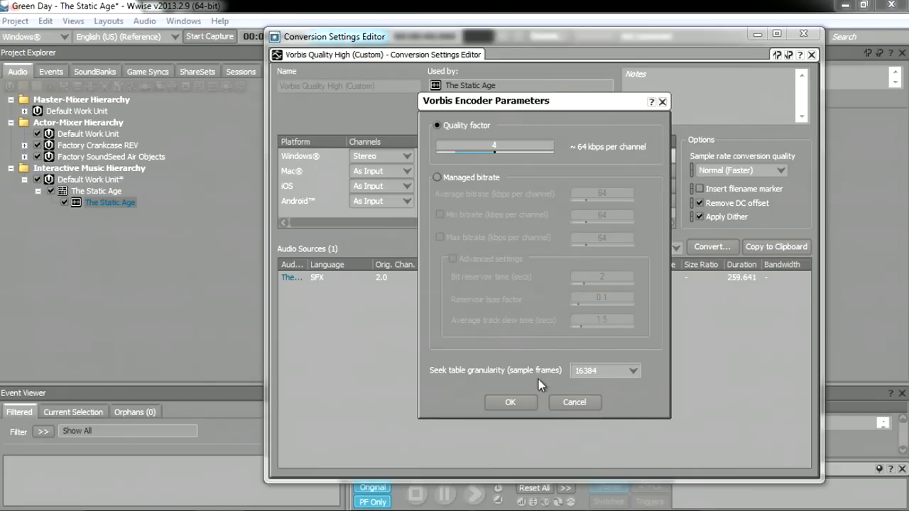
click(525, 402)
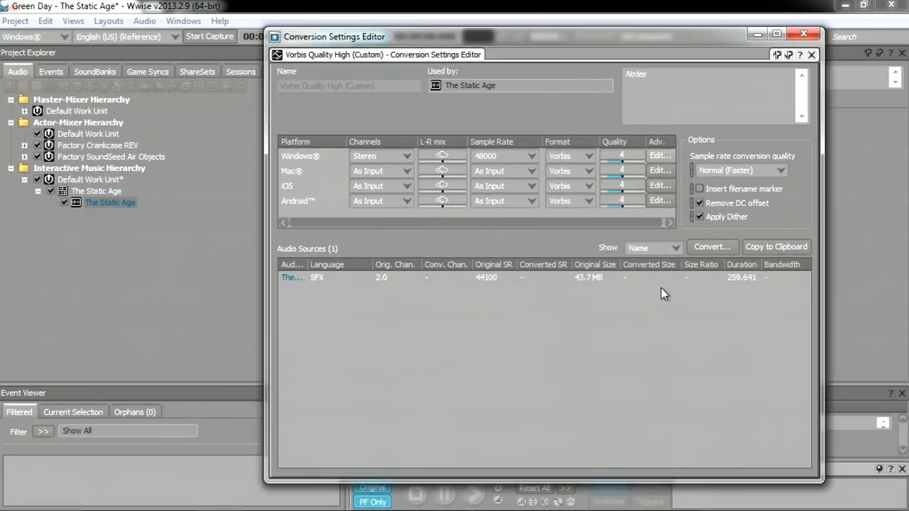
- Convert the track's audio for the Windows platform only and close the Conversion Settings Editor
click(710, 247)
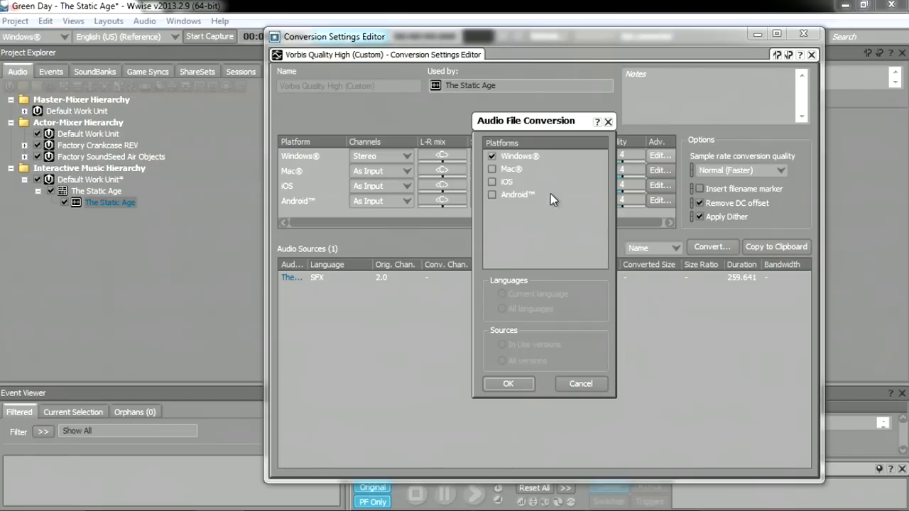
click(522, 385)
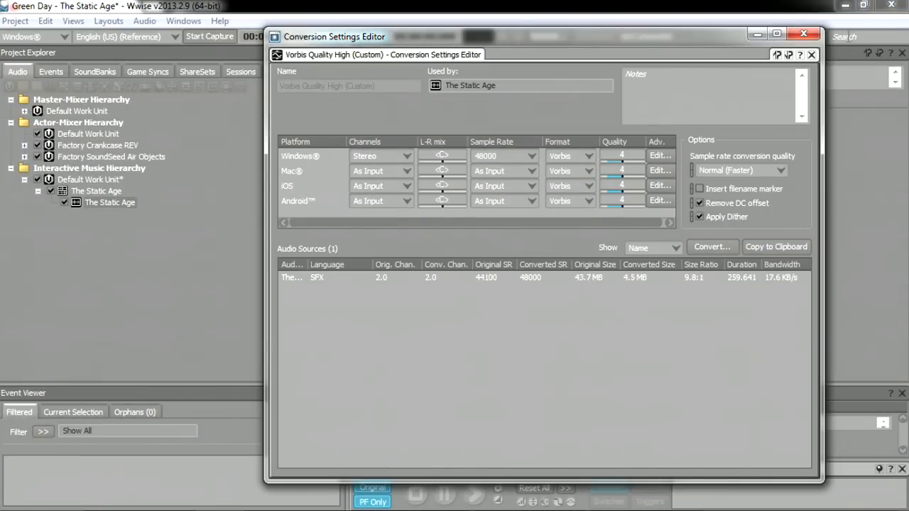
click(803, 33)
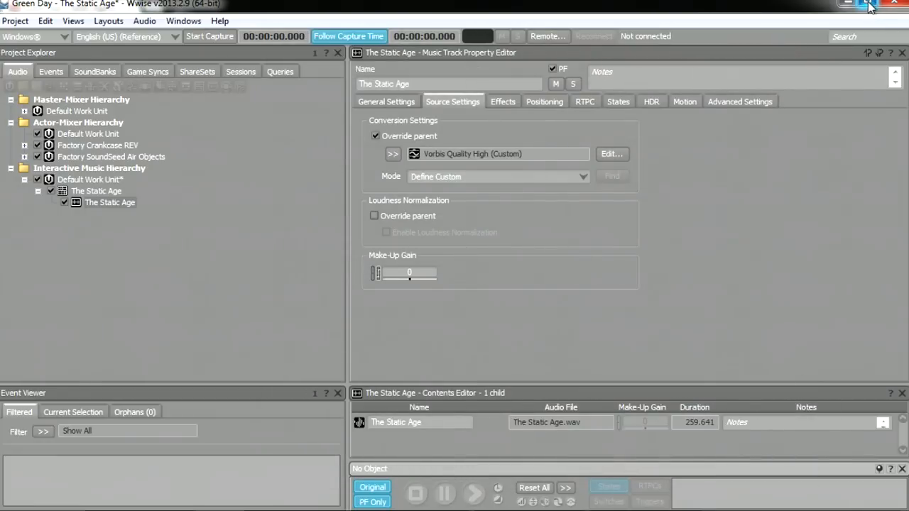
- Close Wwise without saving the project
click(891, 5)
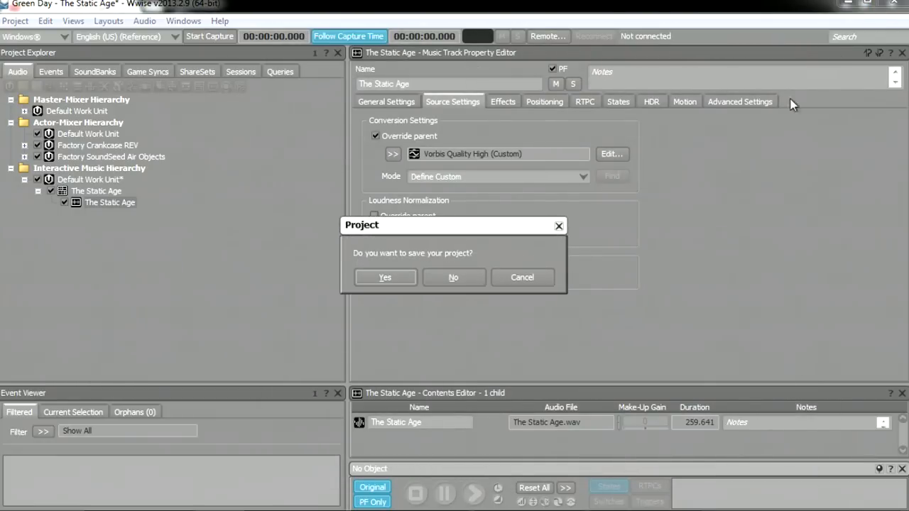
click(454, 278)
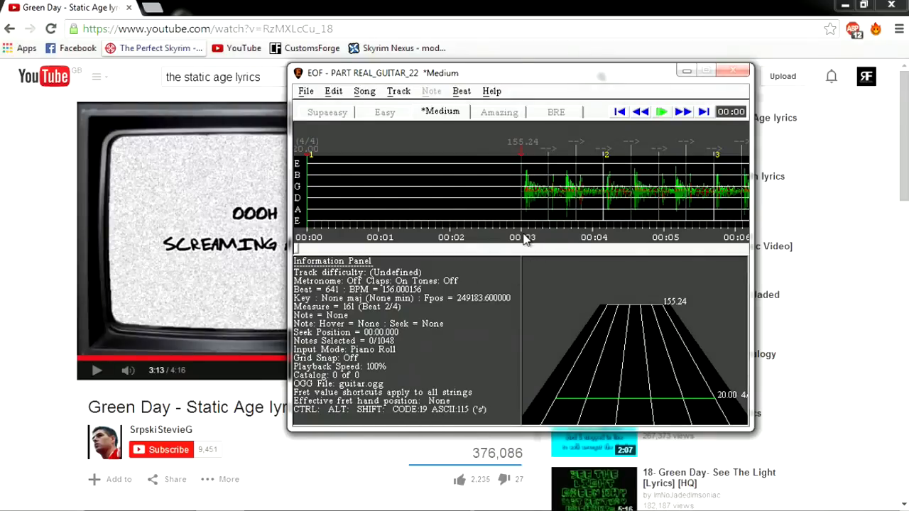
- Open the nested Green Day - The Static Age project folder's .cache/Windows/SFX folder and select the converted The Static Age .wem file
mouse_move(512, 510)
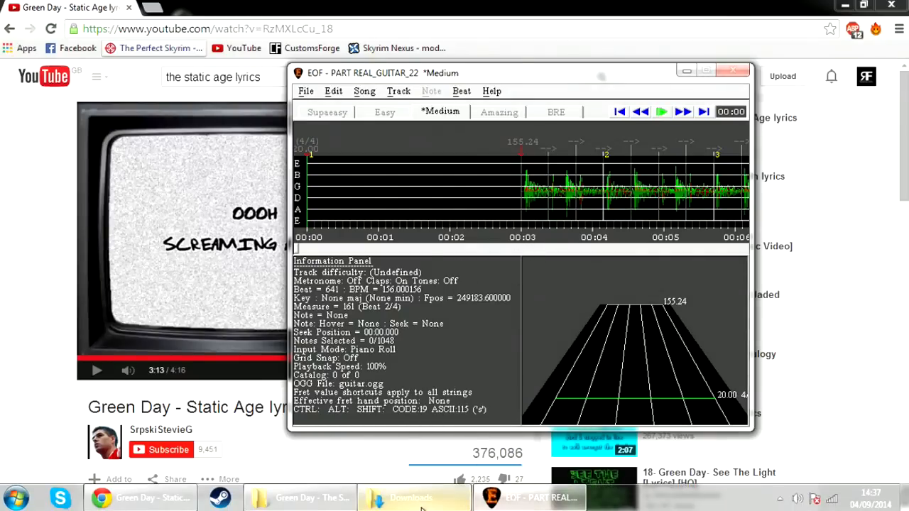
click(331, 502)
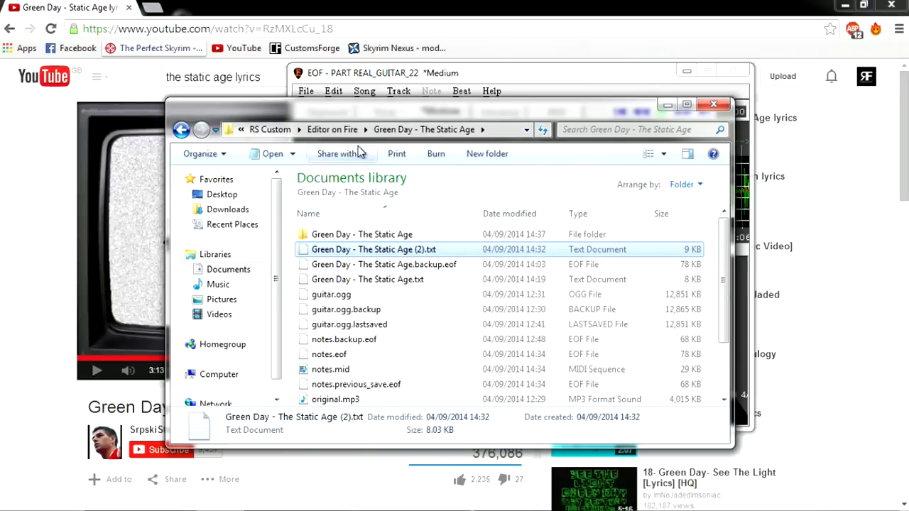
click(332, 129)
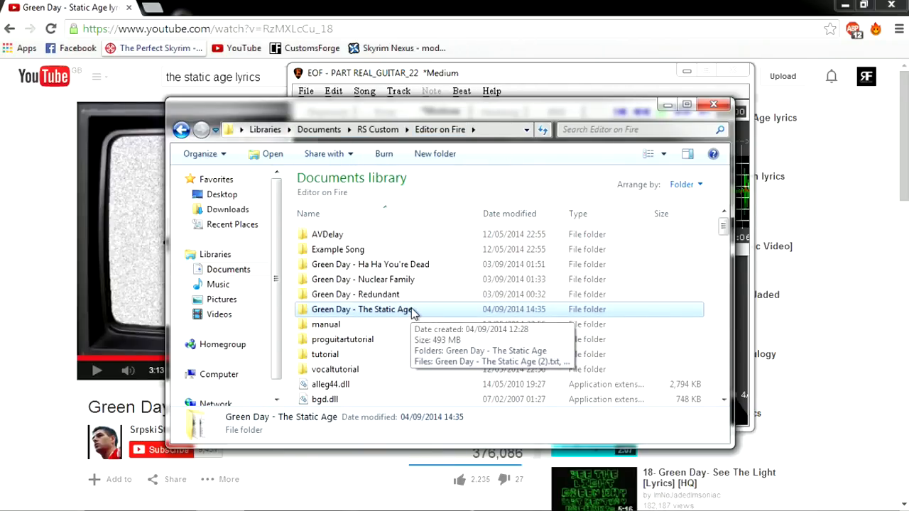
double_click(400, 310)
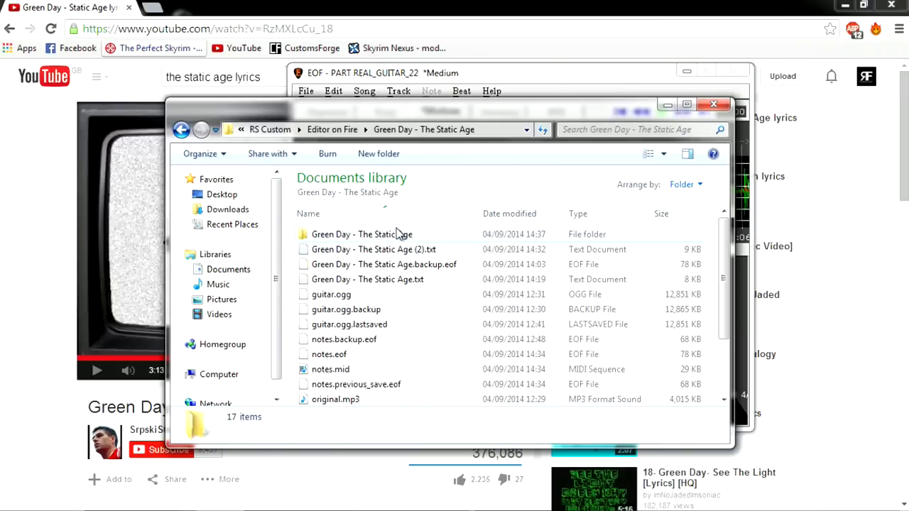
double_click(398, 237)
scroll(416, 263, down, 2)
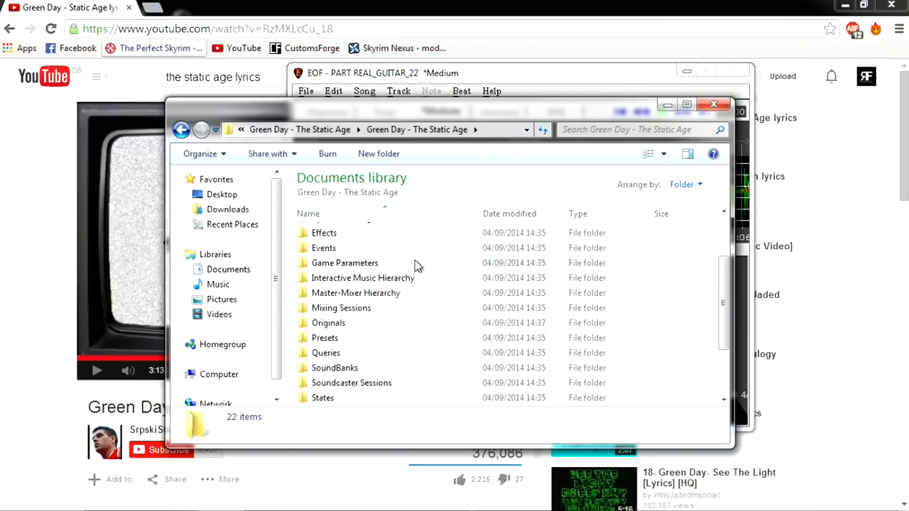
scroll(416, 264, up, 2)
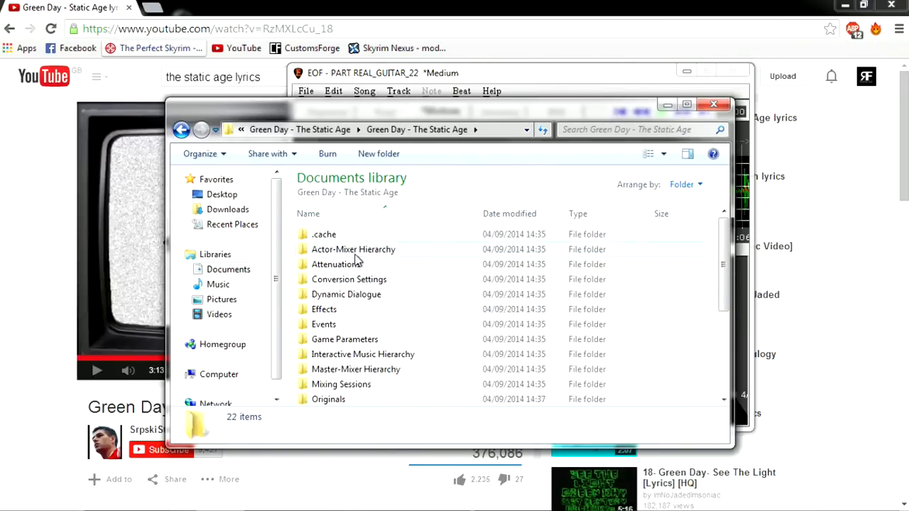
double_click(339, 236)
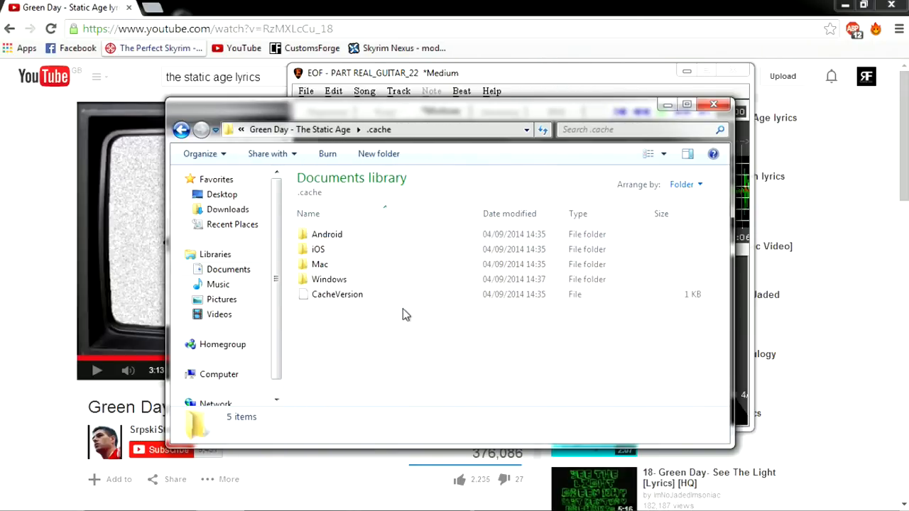
double_click(355, 280)
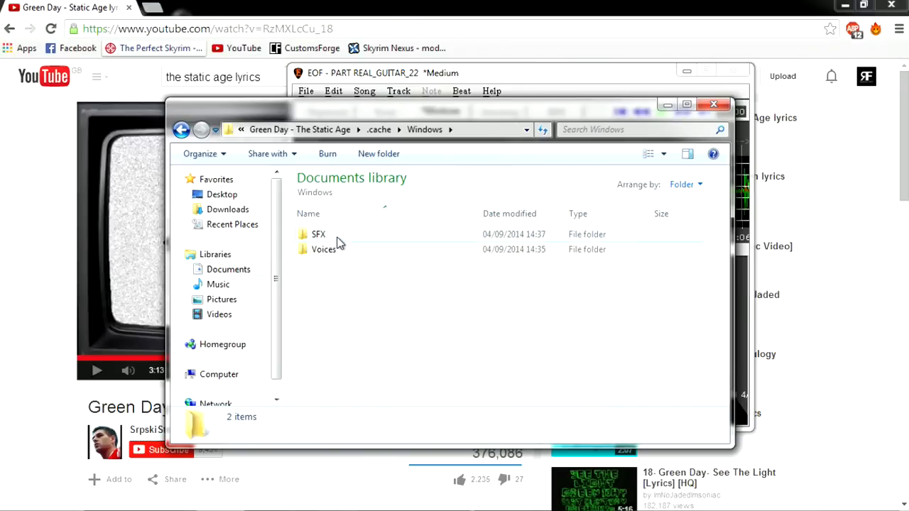
double_click(337, 238)
click(389, 237)
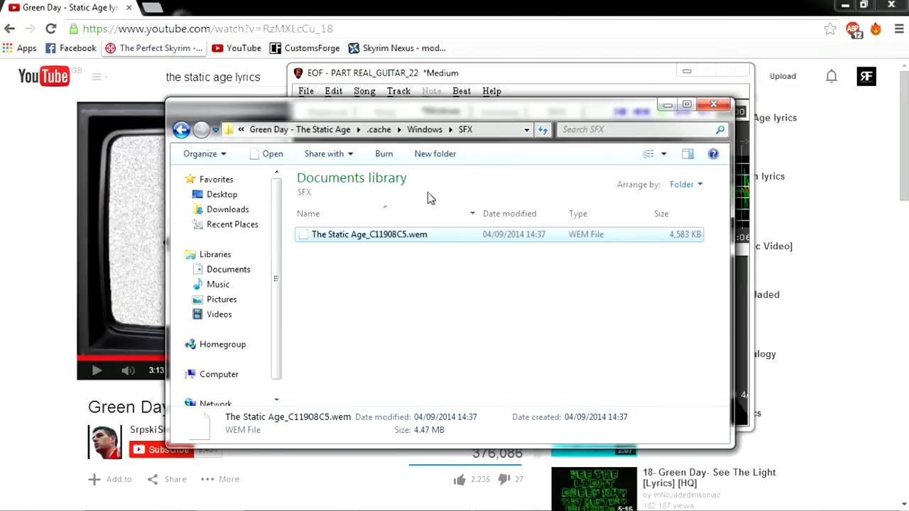
- Place the converted .wem file in the outer Green Day - The Static Age song folder inside Editor on Fire
click(301, 130)
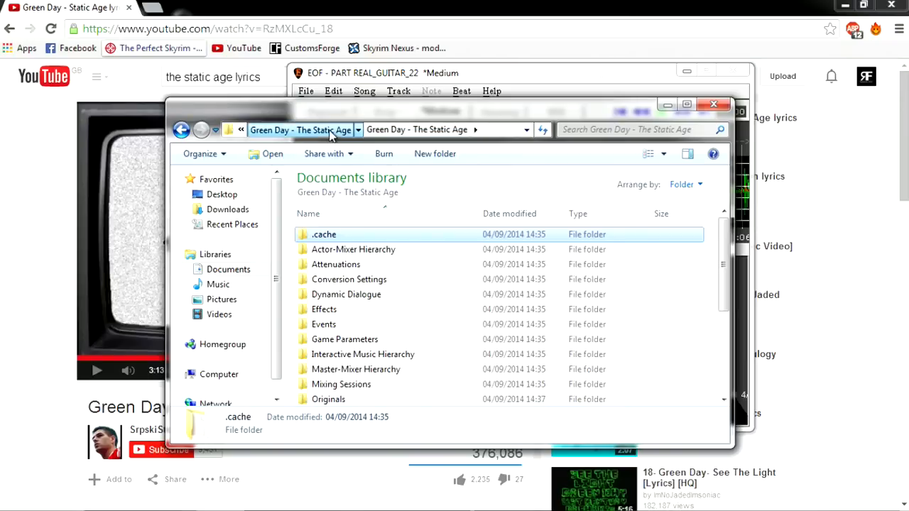
click(316, 130)
scroll(453, 267, down, 2)
scroll(453, 267, up, 2)
scroll(451, 268, down, 2)
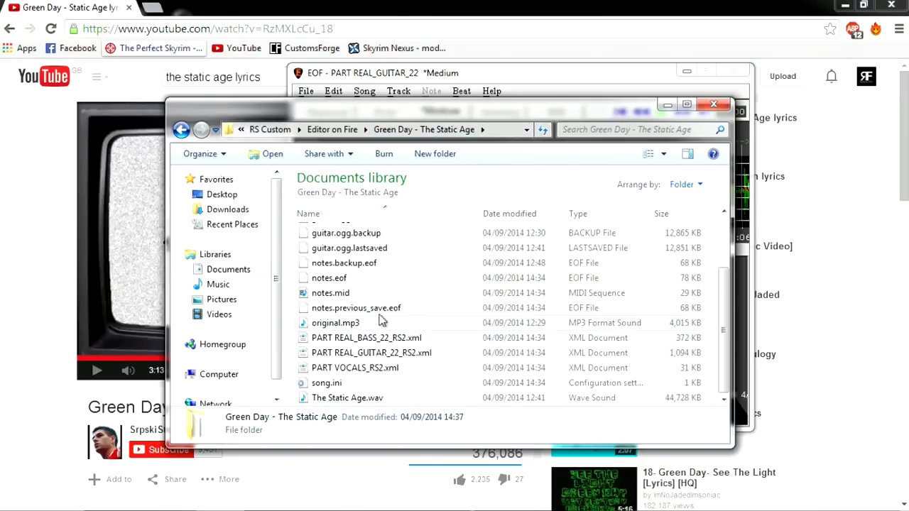
scroll(453, 269, up, 2)
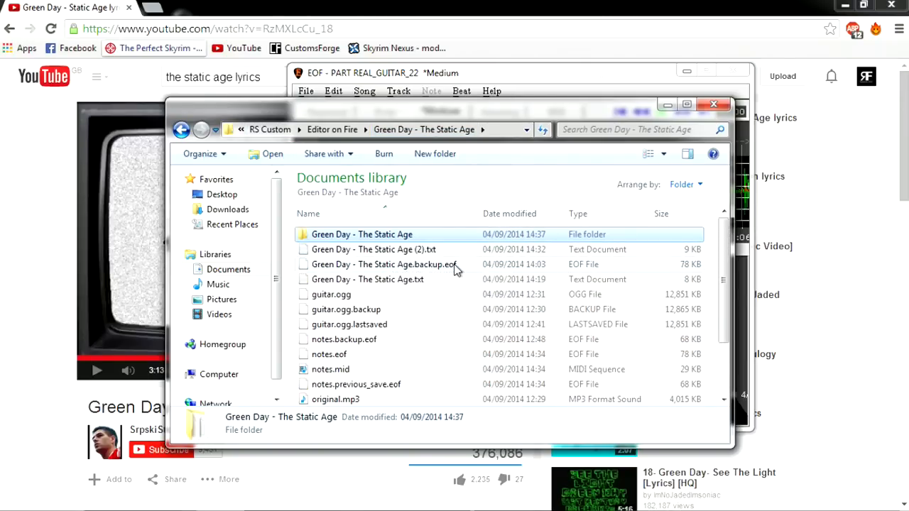
key(End)
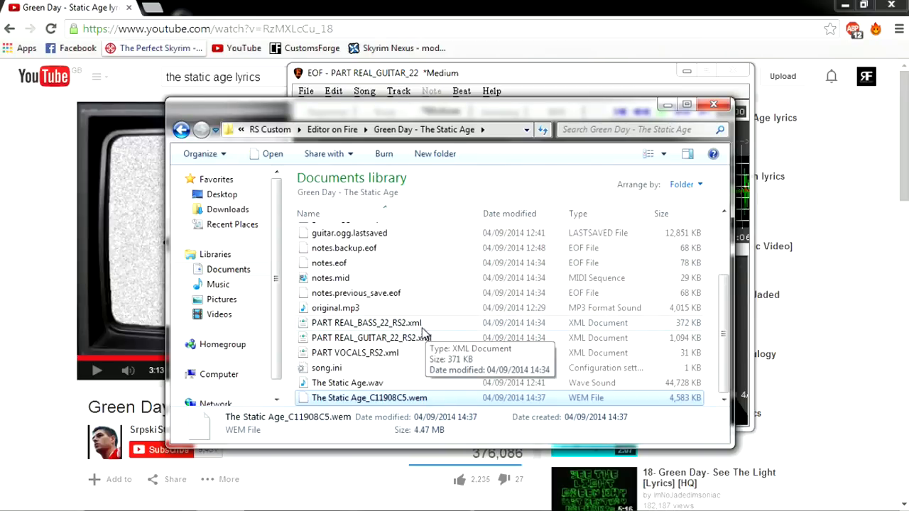
- Delete The Static Age.wav from the song folder
click(368, 386)
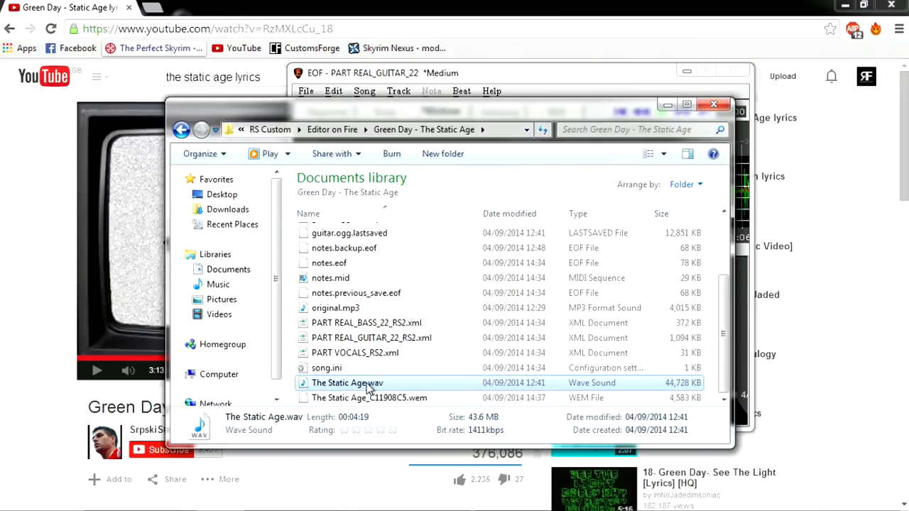
right_click(368, 385)
click(418, 322)
click(509, 319)
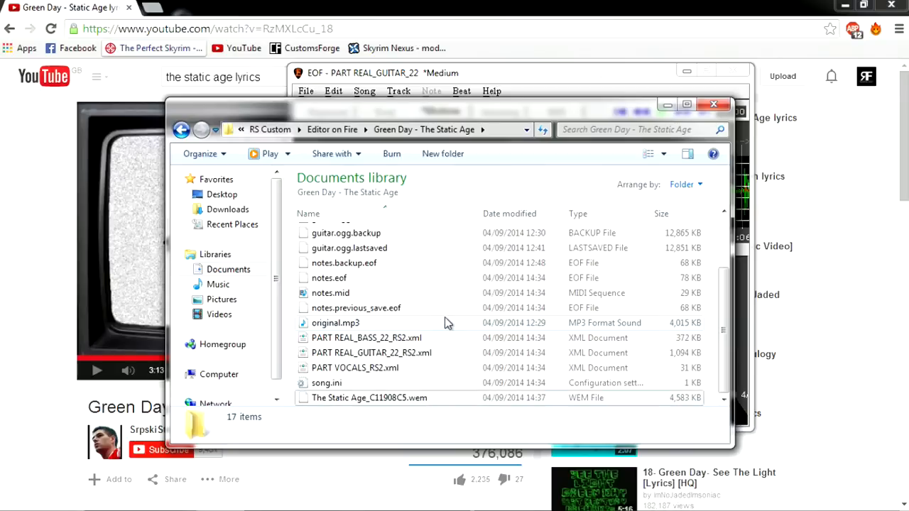
- Delete the nested Green Day - The Static Age project folder and check that the .wem file is in the song folder
scroll(446, 319, up, 2)
click(401, 234)
right_click(407, 234)
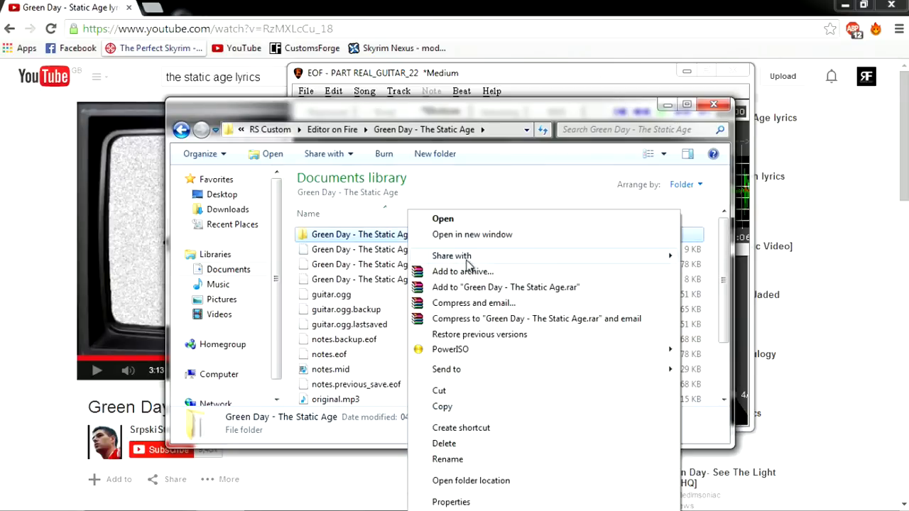
click(446, 443)
click(508, 319)
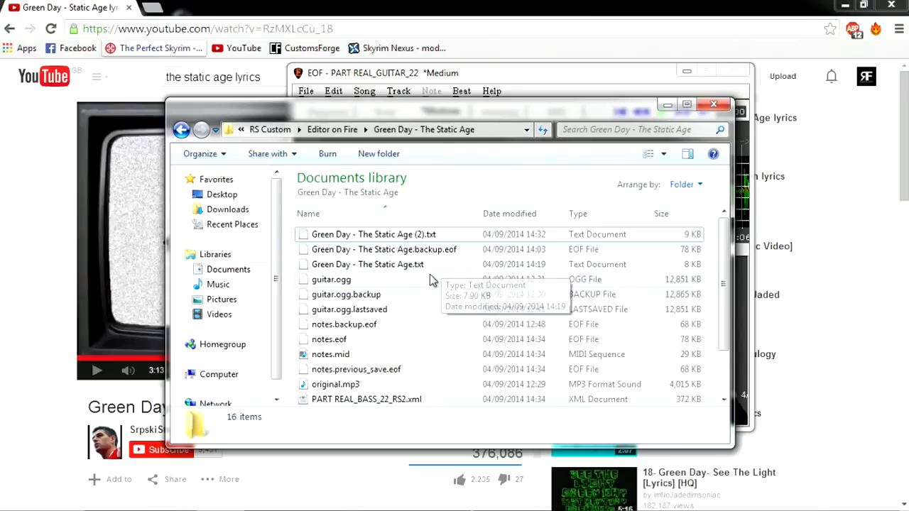
scroll(436, 270, down, 2)
click(389, 399)
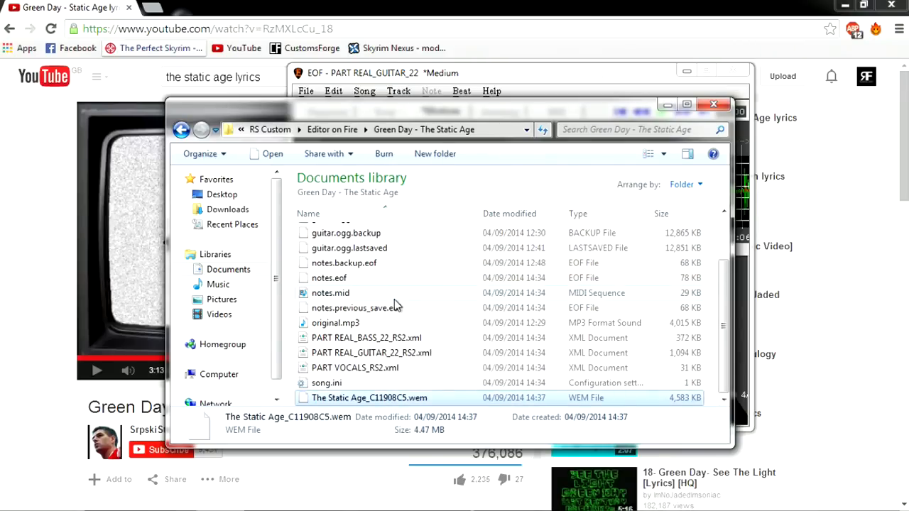
scroll(390, 312, up, 2)
- Switch to the Chrome browser and search Google for "21st century breakdown" in a new tab
click(22, 224)
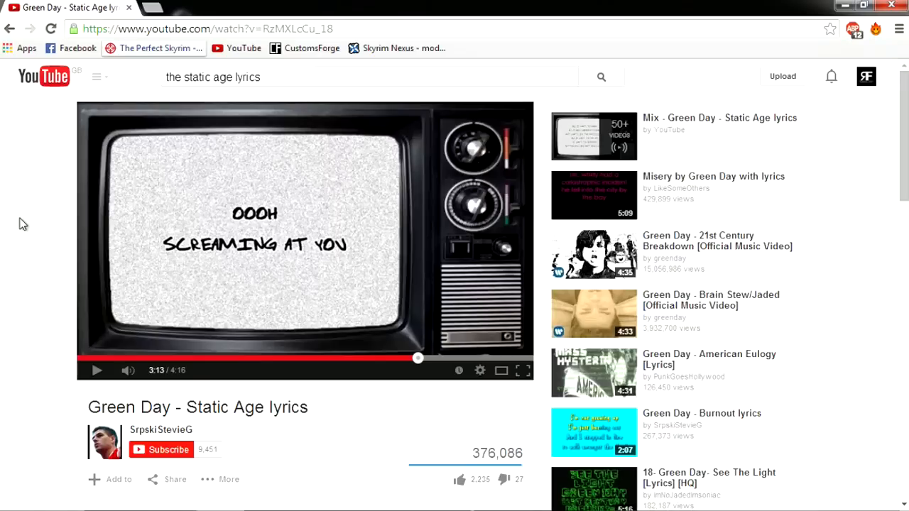
key(ctrl+t)
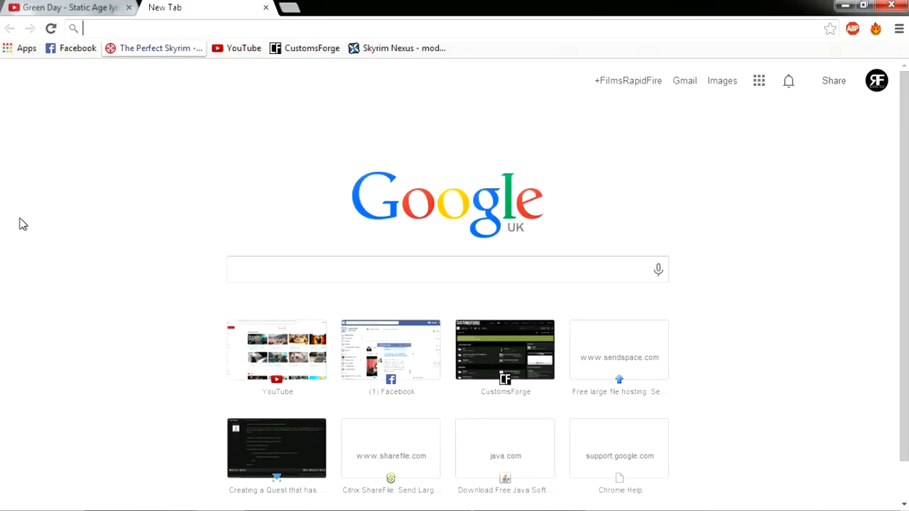
click(310, 279)
text(21)
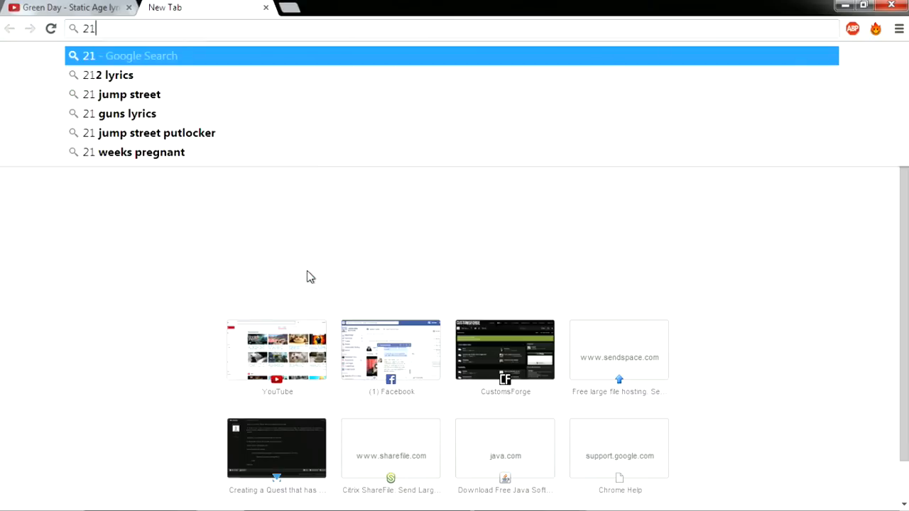
text(st century bre)
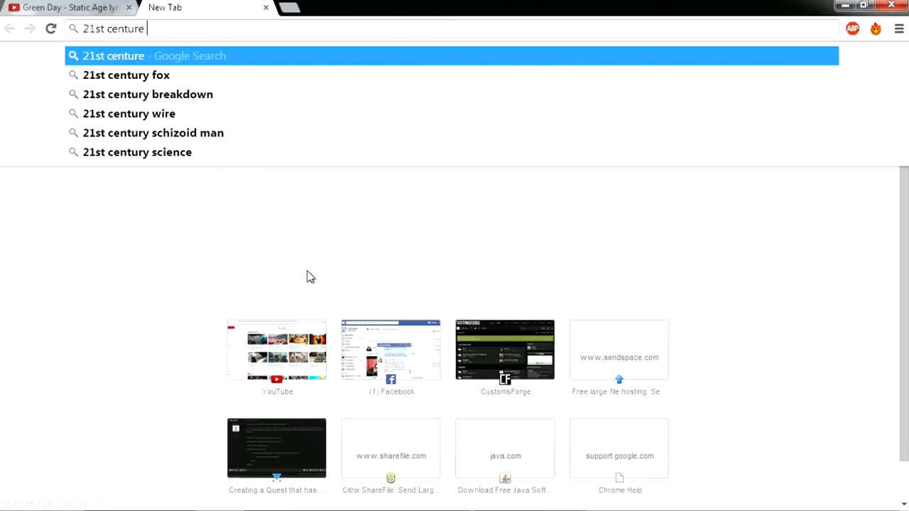
key(BackSpace)
text(y breakdown)
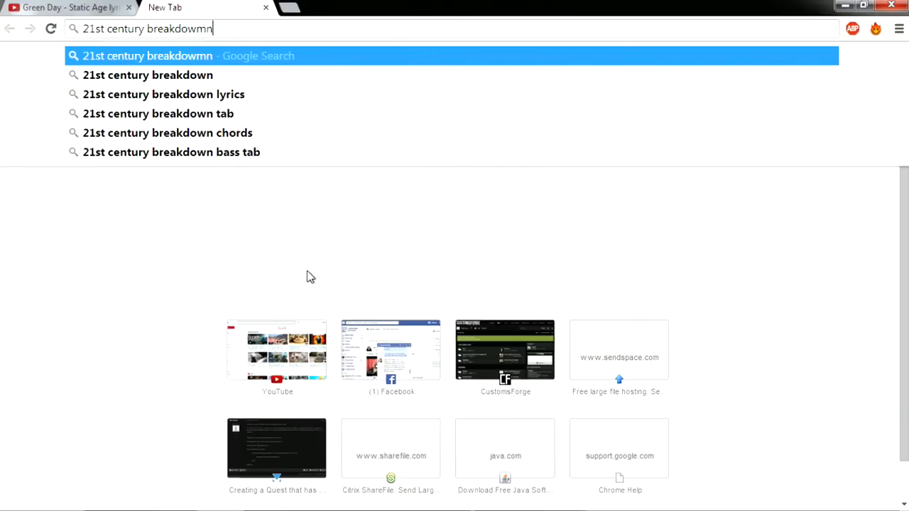
key(BackSpace)
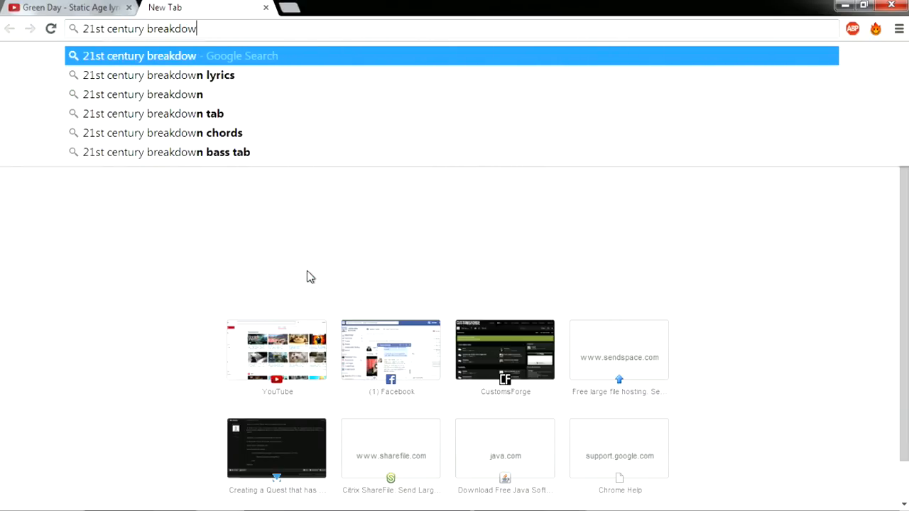
text(n)
key(Return)
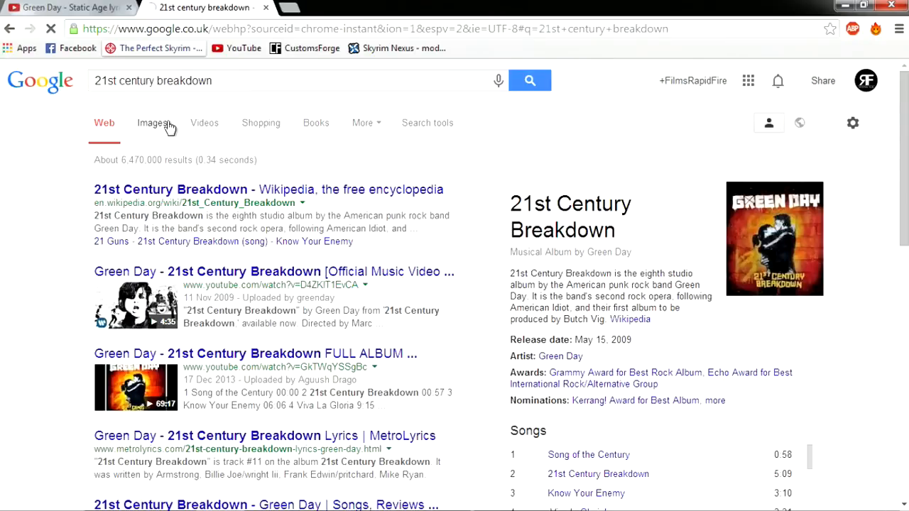
- Show the image results and filter them to an exact size of 512 × 512 px
click(156, 124)
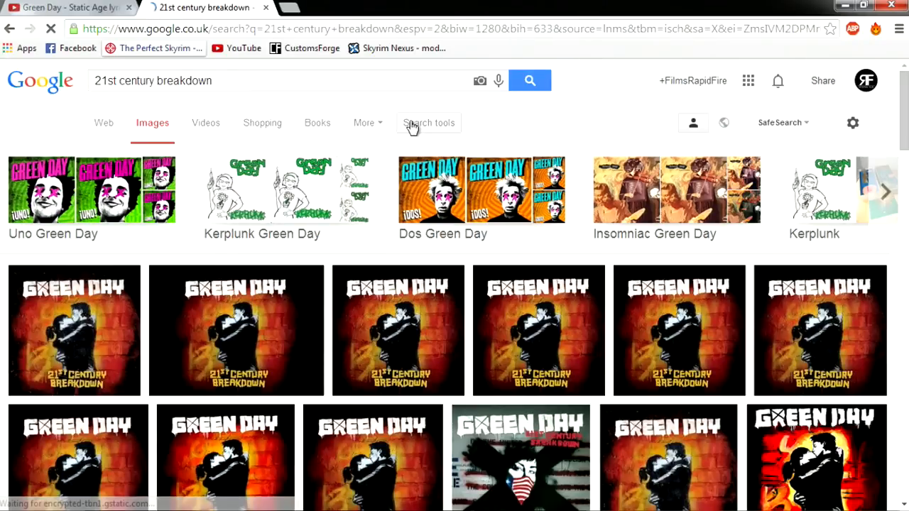
click(412, 125)
click(107, 157)
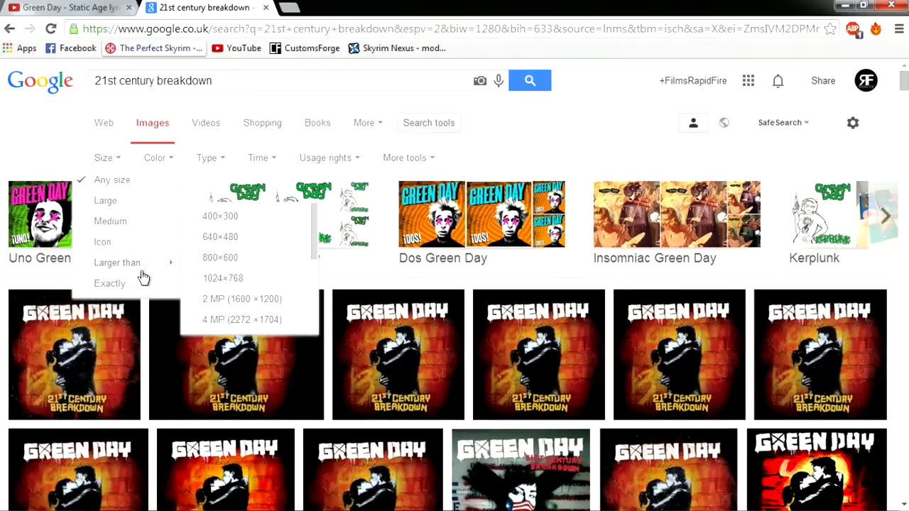
click(139, 281)
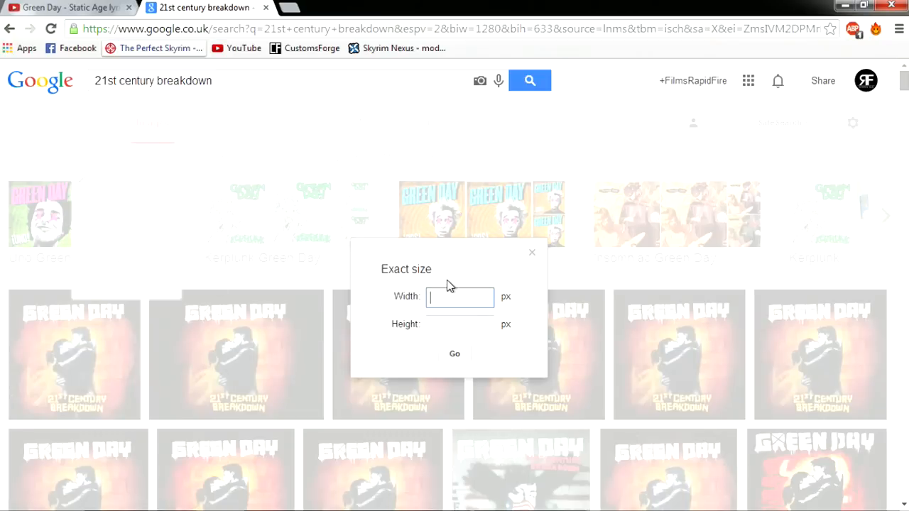
key(Tab)
text(512)
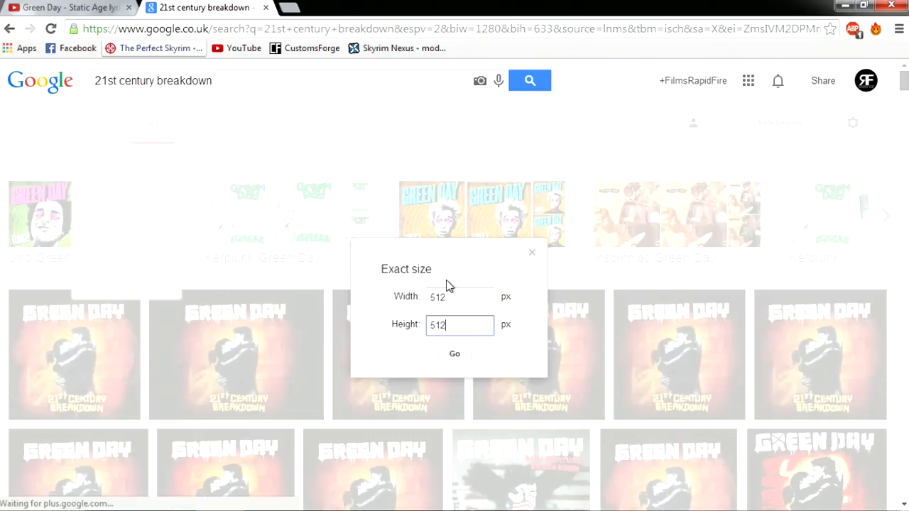
click(467, 355)
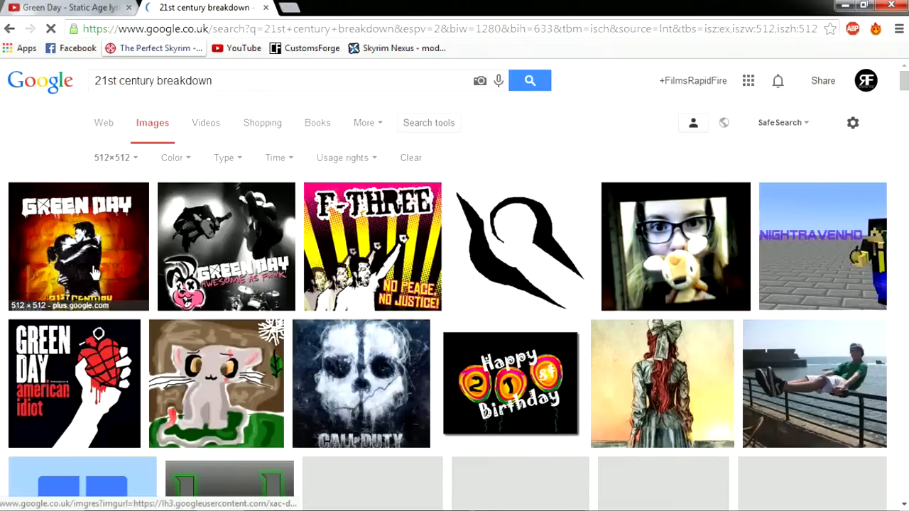
- Open the full-size version of the Green Day 21st Century Breakdown album cover
click(96, 274)
click(103, 153)
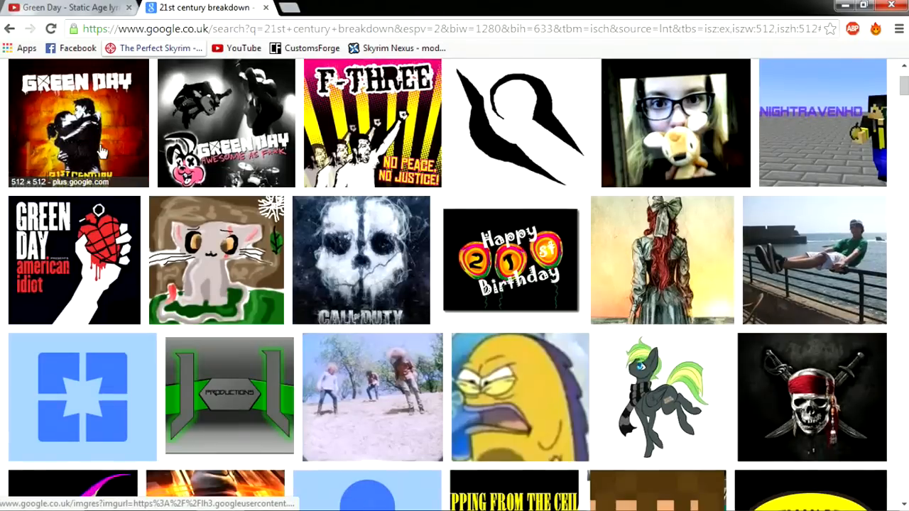
click(103, 152)
click(678, 285)
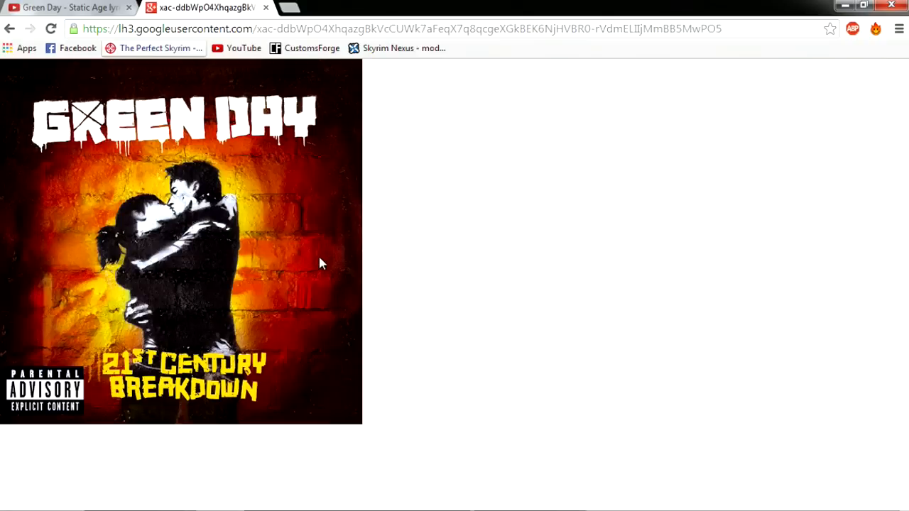
- Save the album cover as a JPEG image named "21st Century breakdown"
right_click(295, 213)
click(305, 220)
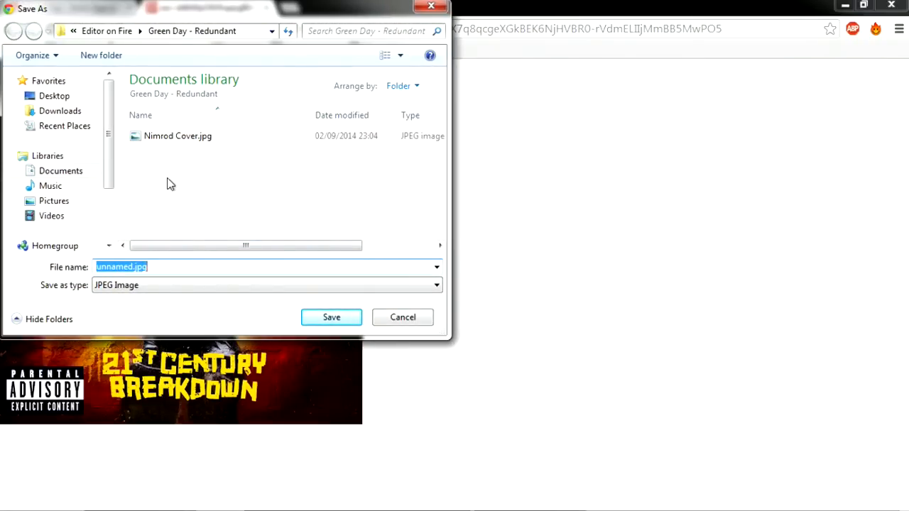
text(21st Century breakdow)
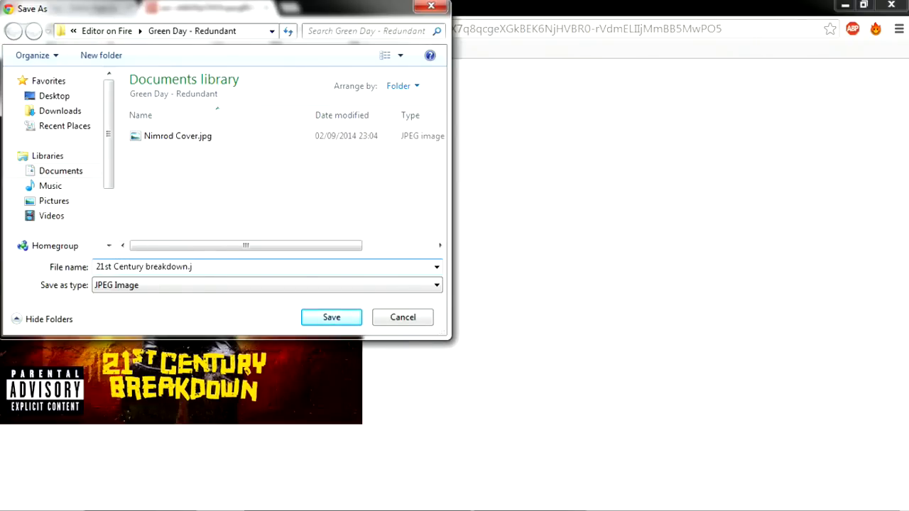
key(Return)
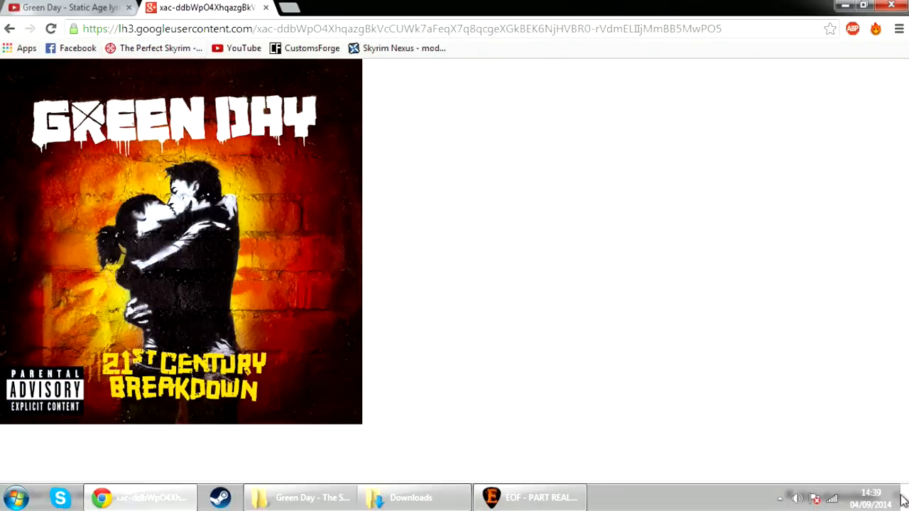
- Search Google for "image size converter", open the PicResize picture resizing website and close it again
click(896, 495)
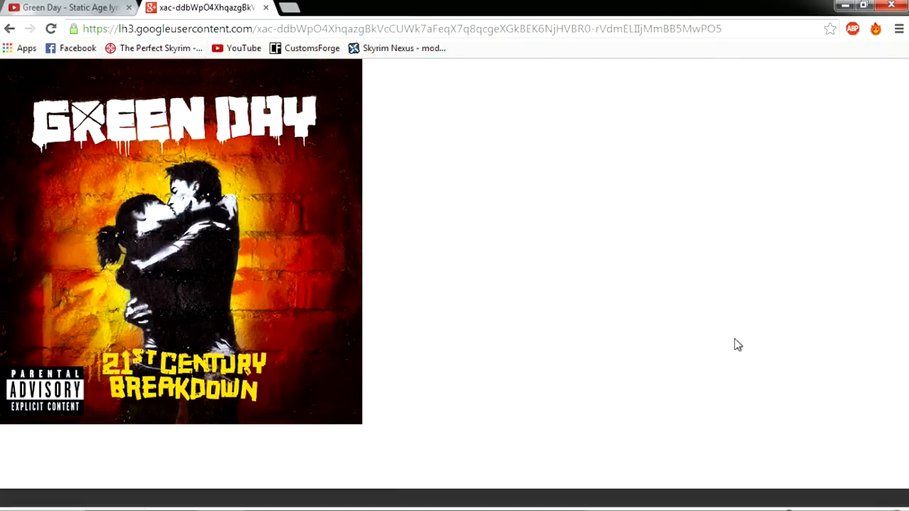
click(492, 30)
text(image)
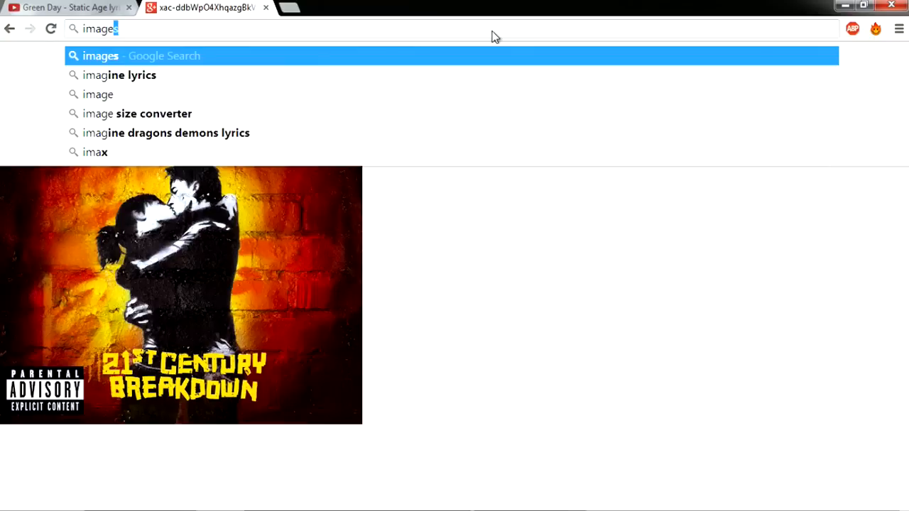
text( s)
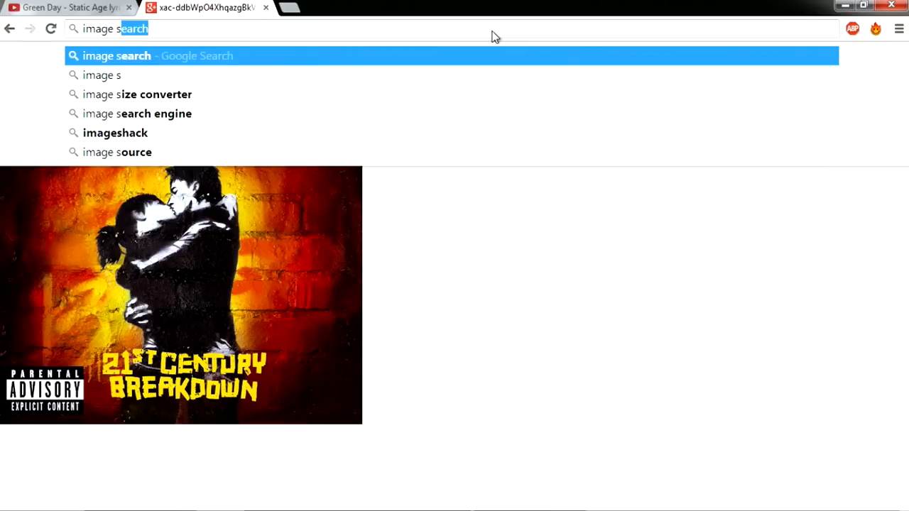
text(ize converter)
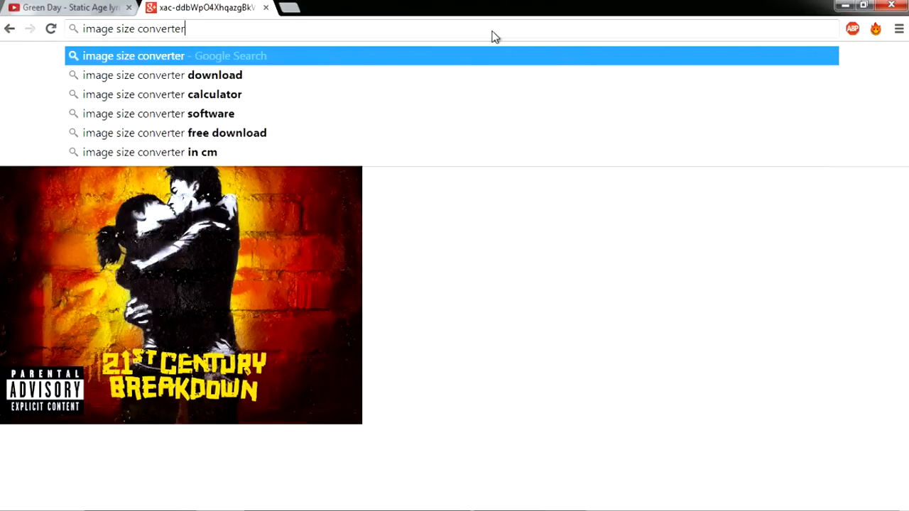
key(Return)
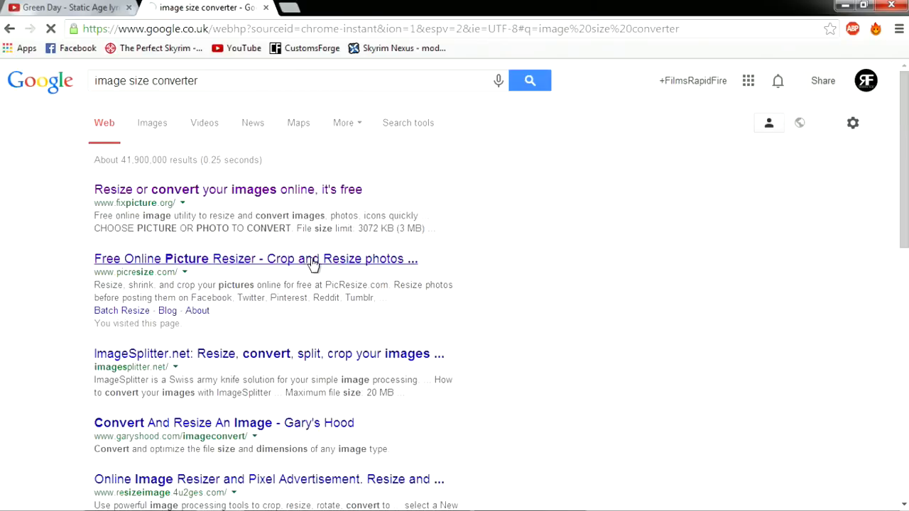
click(371, 257)
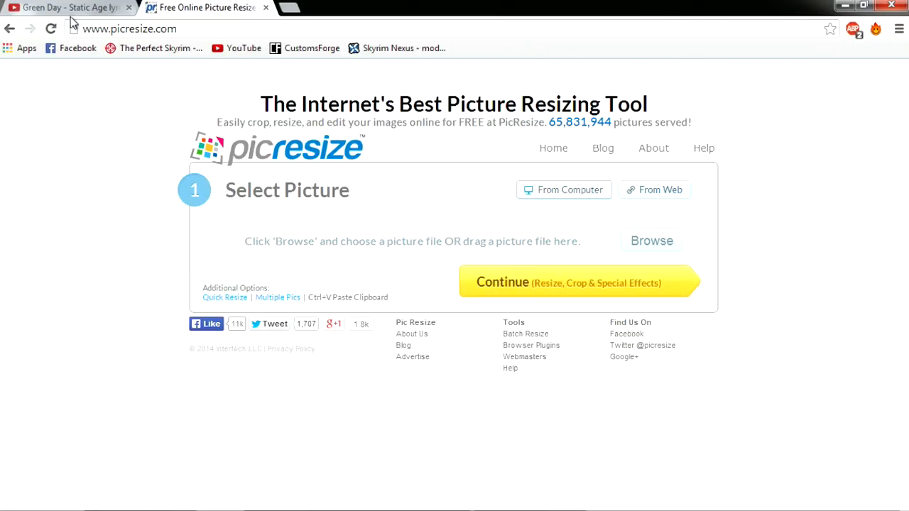
click(265, 7)
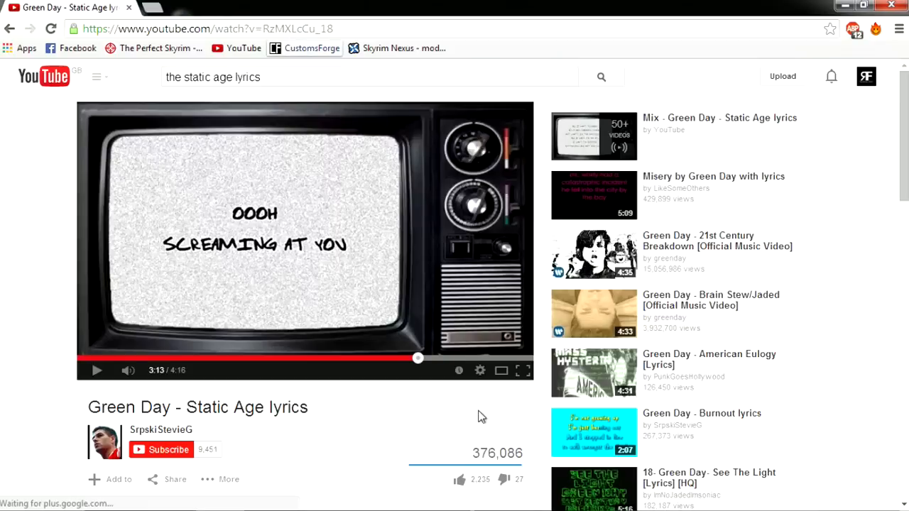
- Switch to File Explorer and open the Toolkit folder inside Documents\RS Custom
click(299, 501)
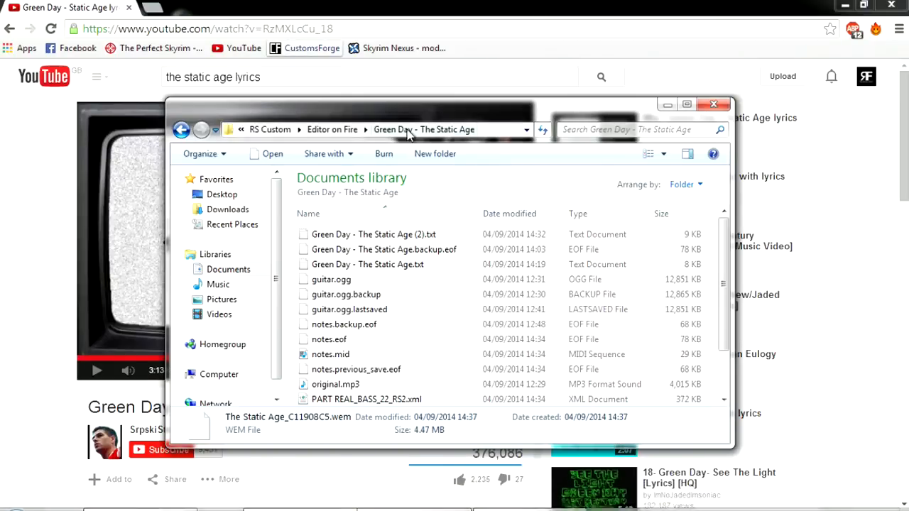
click(332, 130)
scroll(412, 319, down, 2)
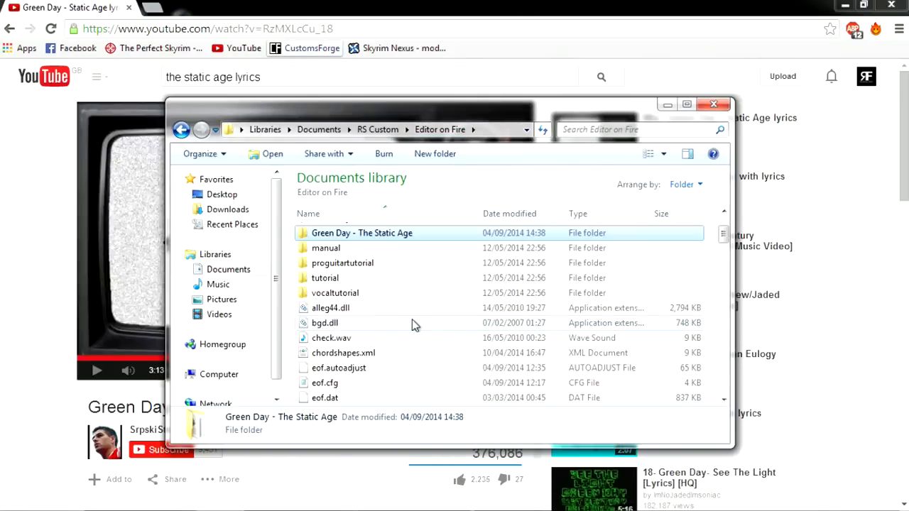
scroll(411, 318, up, 2)
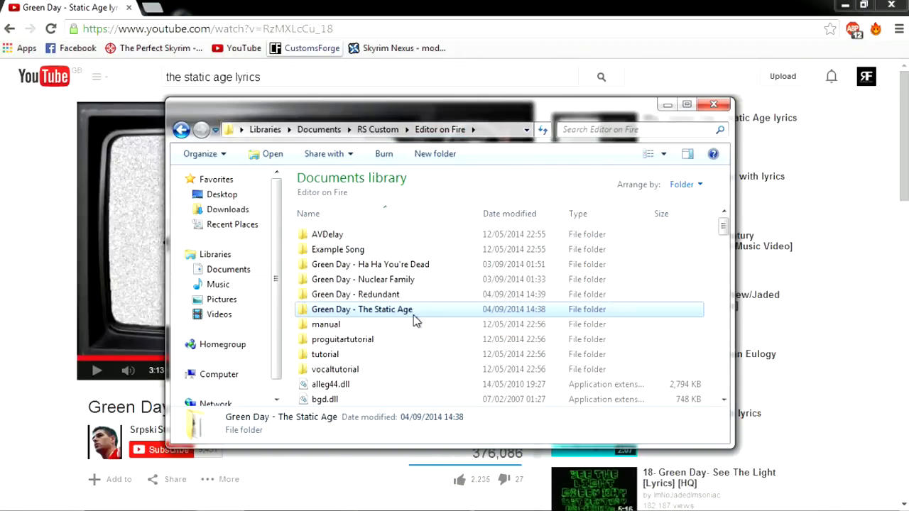
click(378, 130)
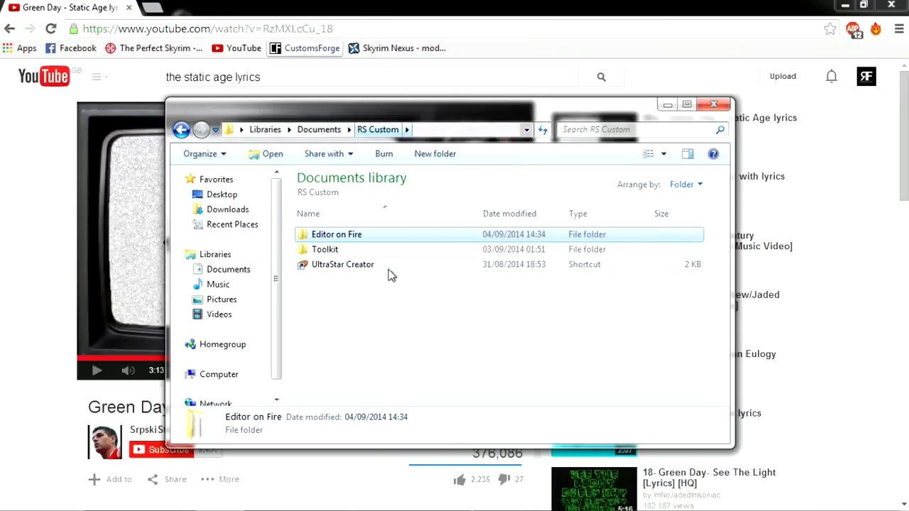
double_click(328, 253)
- Launch the Custom Song Creator Toolkit from RocksmithToolkitGUI.exe and reposition its window
scroll(365, 273, down, 10)
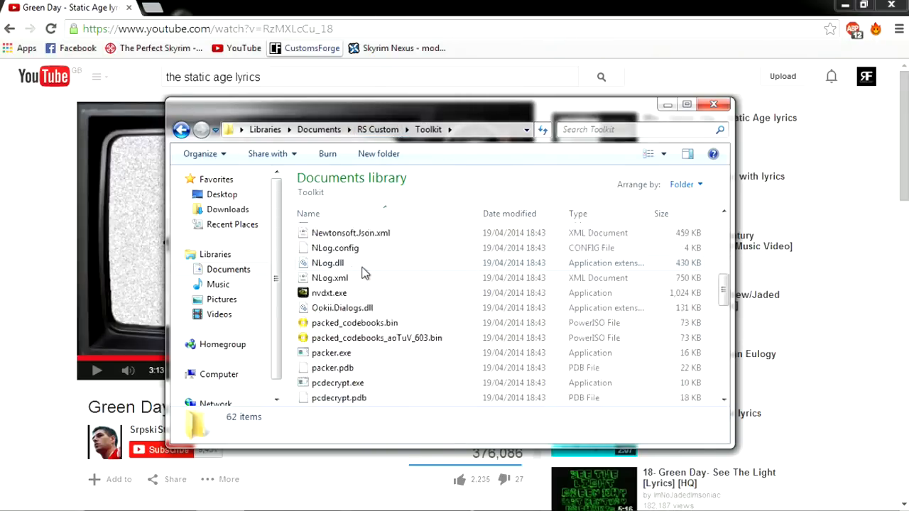
scroll(363, 273, down, 4)
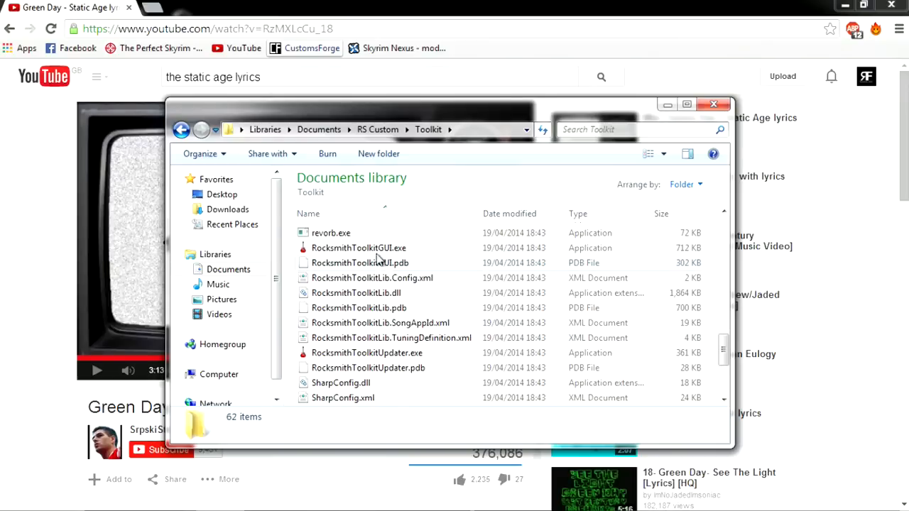
click(377, 250)
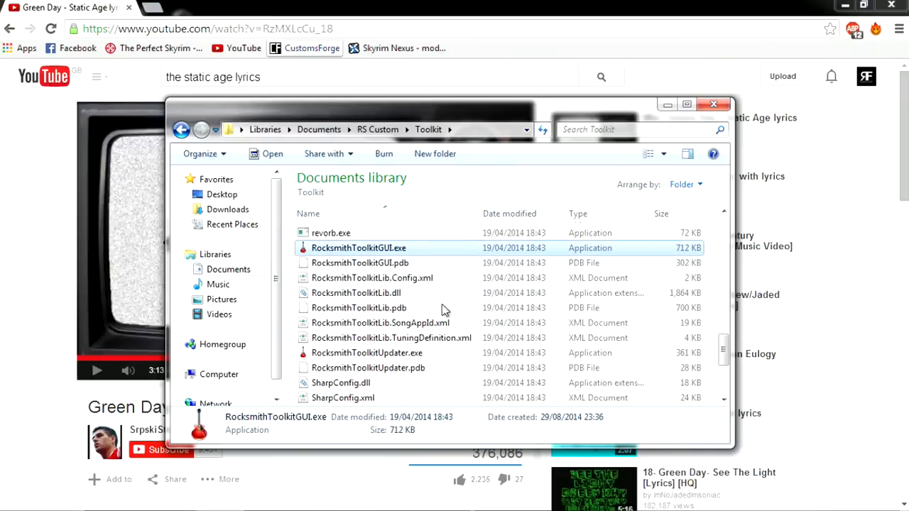
double_click(400, 248)
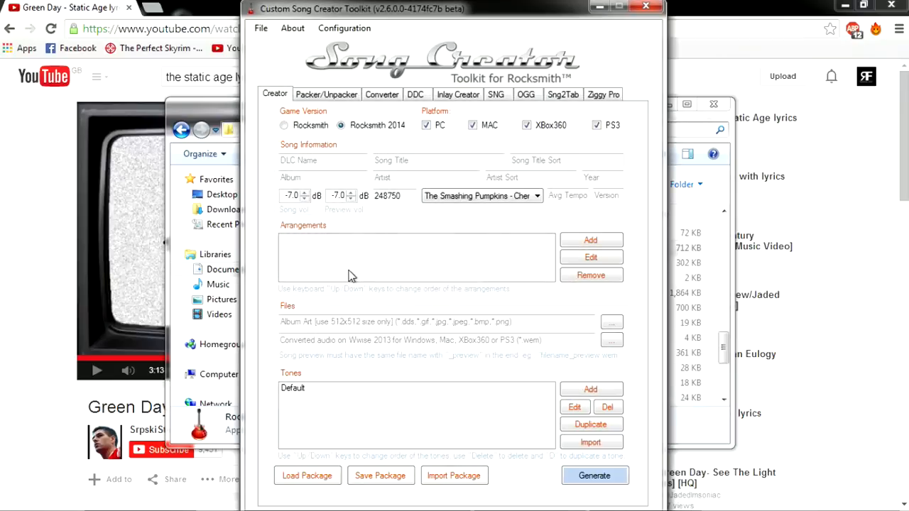
drag(477, 21, 489, 5)
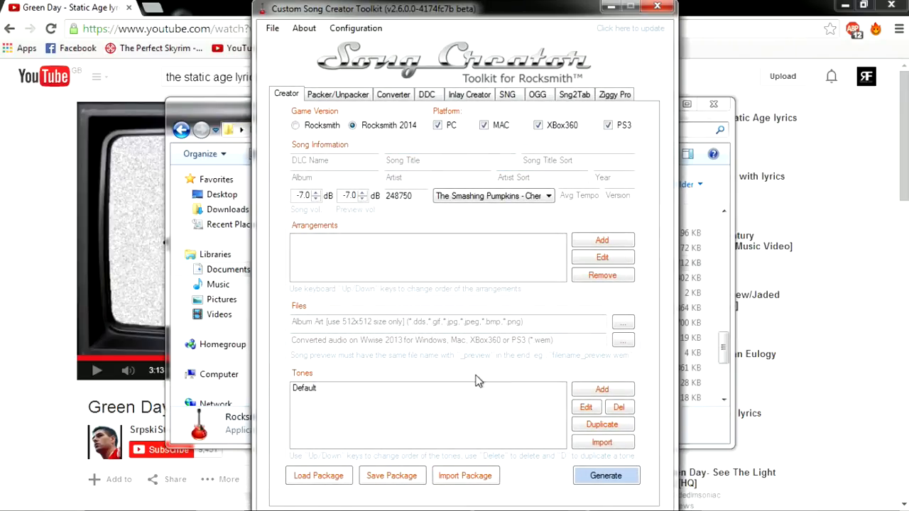
- Exclude the MAC, XBox360 and PS3 platforms so the song targets PC only
click(502, 126)
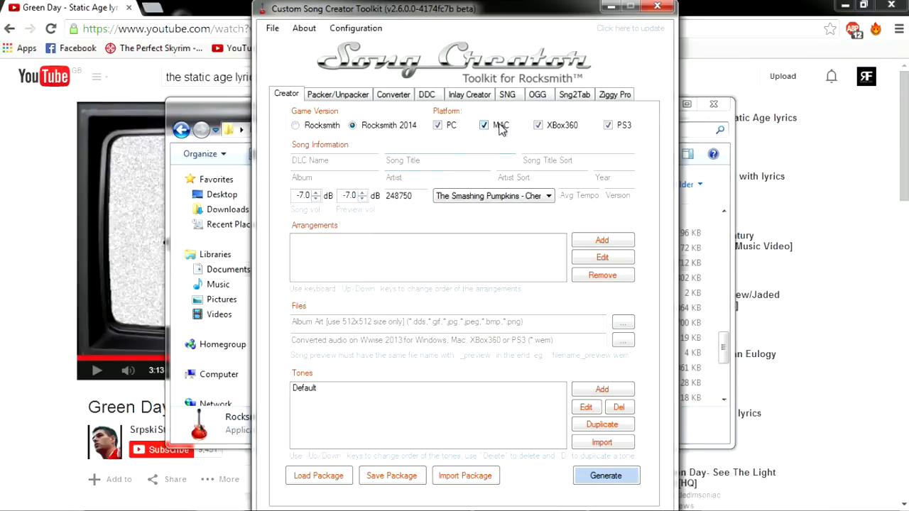
click(551, 125)
click(620, 126)
- Set the DLC name to GreenDayTheStaticAge and both the song title and song title sort to "The Static Age"
click(337, 158)
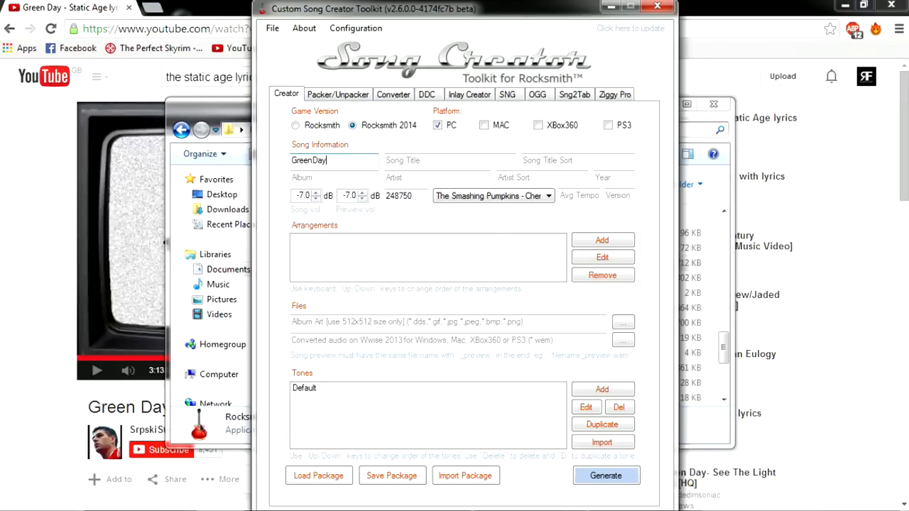
click(479, 157)
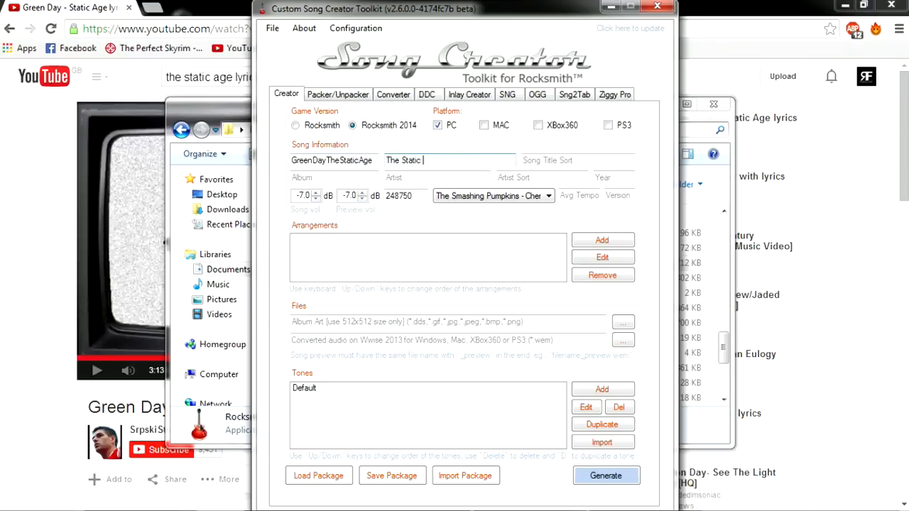
click(555, 156)
text(The Static Age)
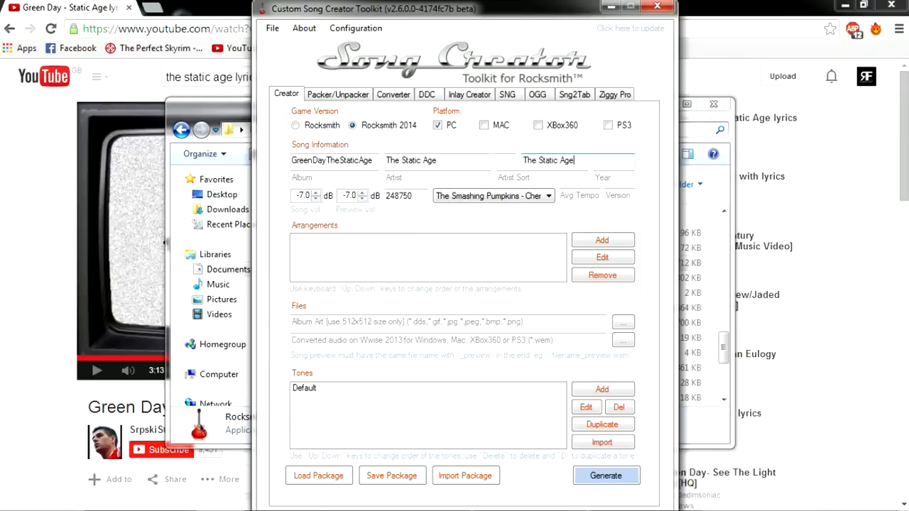
- Set the album to "21st Century Breakdown", the artist and artist sort to "Green Day", and the year to 2009
click(373, 175)
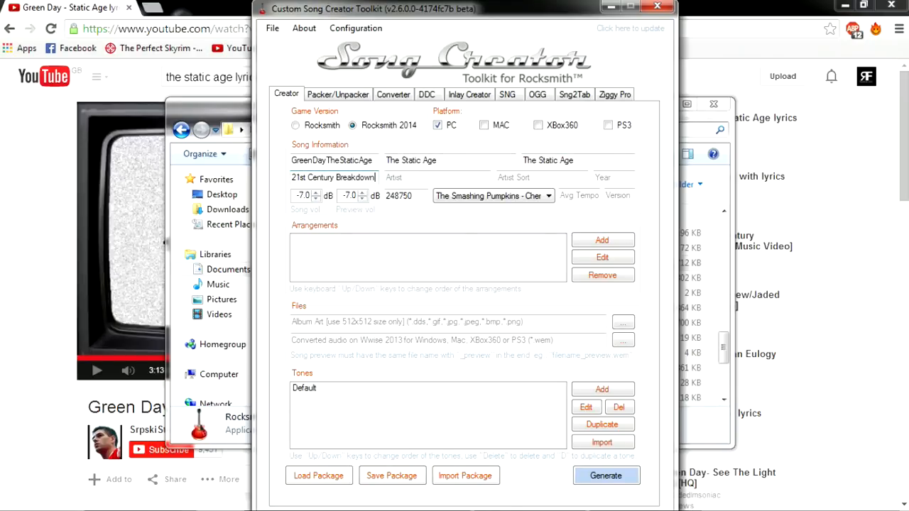
click(456, 177)
text(Green Day)
click(563, 176)
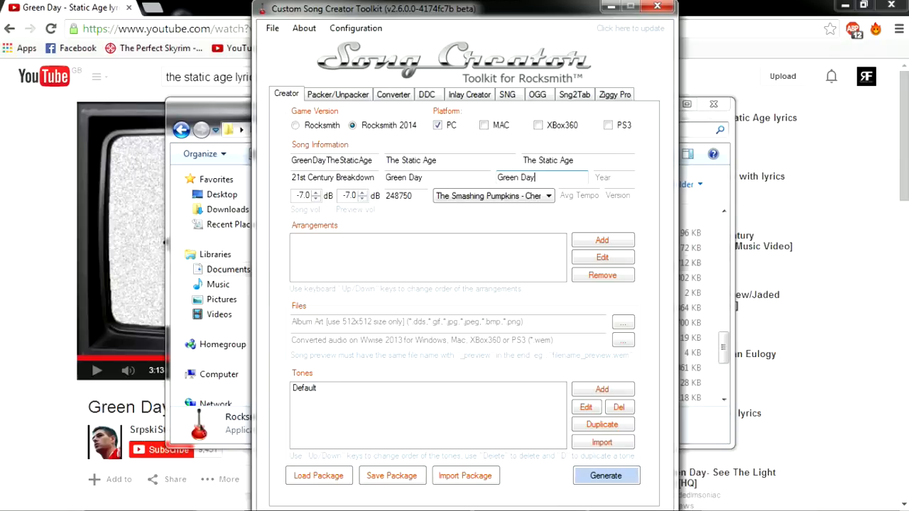
click(625, 179)
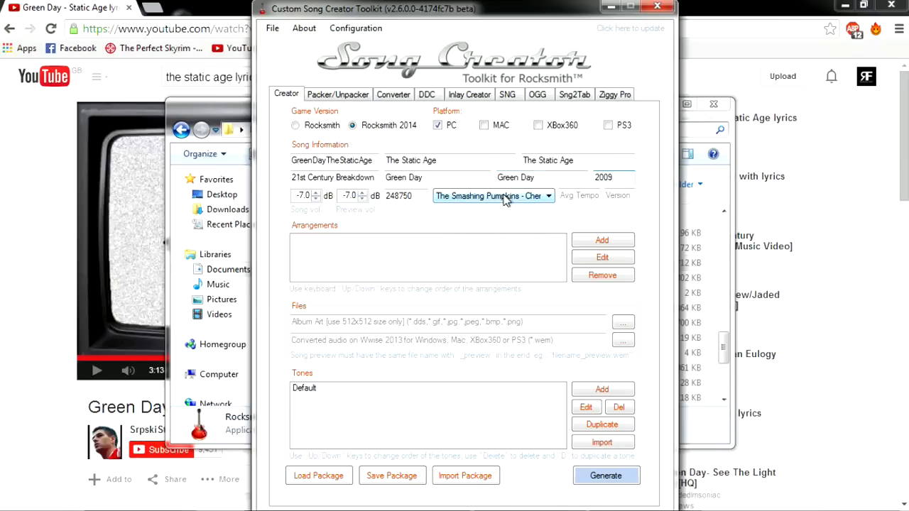
- Set the song's average tempo to 156 and its version to 1
click(562, 194)
click(619, 195)
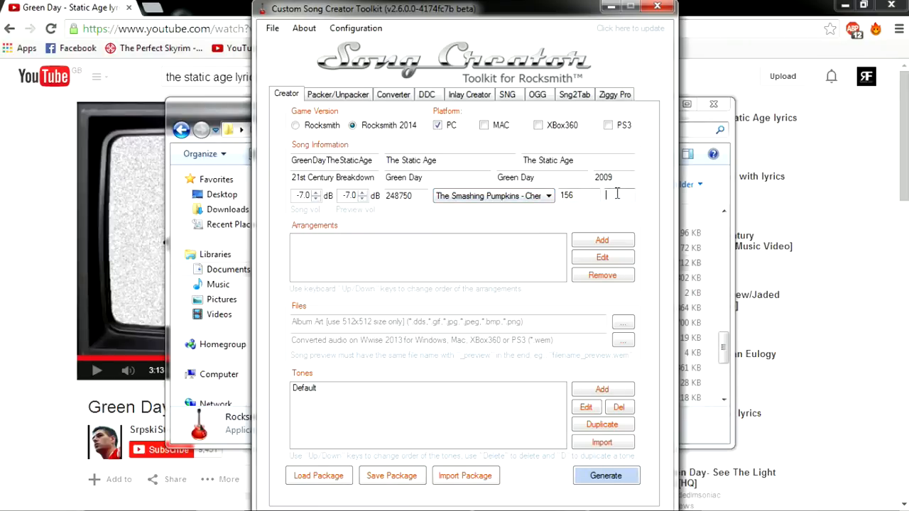
text(1)
- Start a new arrangement and load PART REAL_GUITAR_22_RS2.xml from the Editor on Fire folder "Green Day - The Static Age"
click(602, 240)
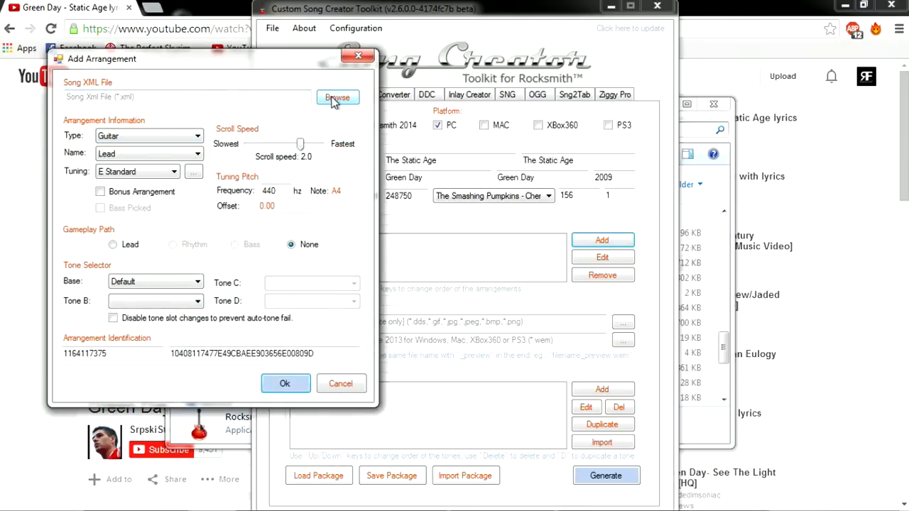
drag(279, 62, 358, 104)
click(415, 138)
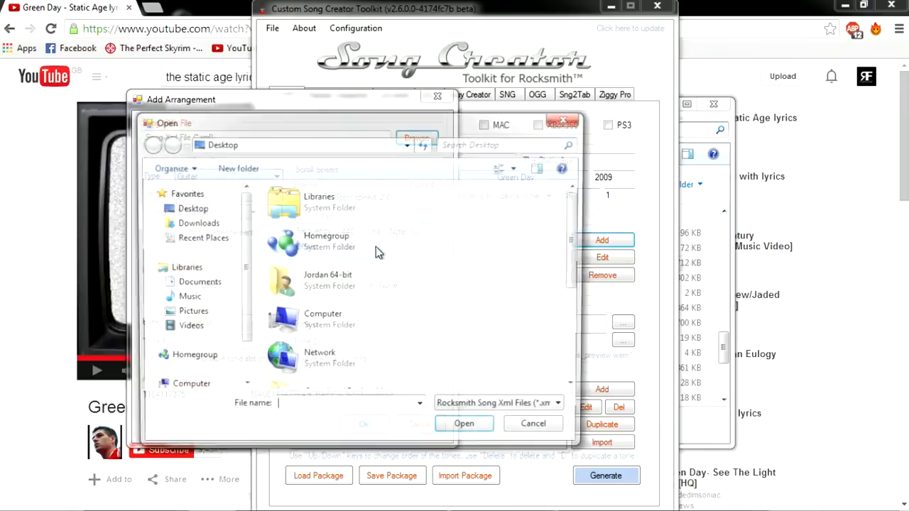
click(208, 284)
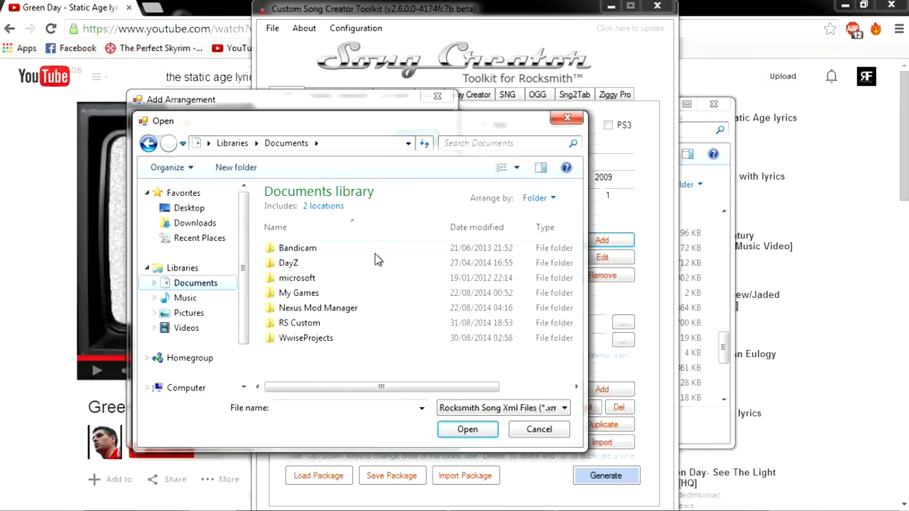
double_click(319, 326)
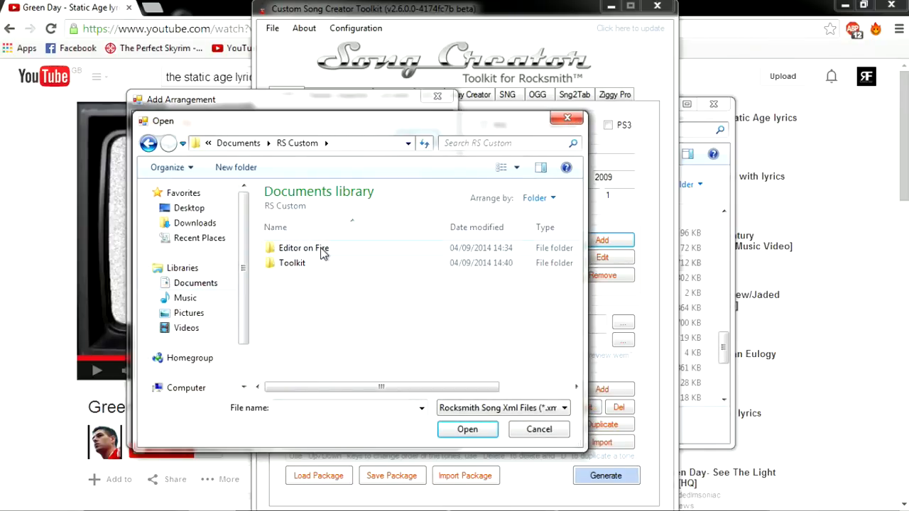
double_click(319, 248)
double_click(329, 323)
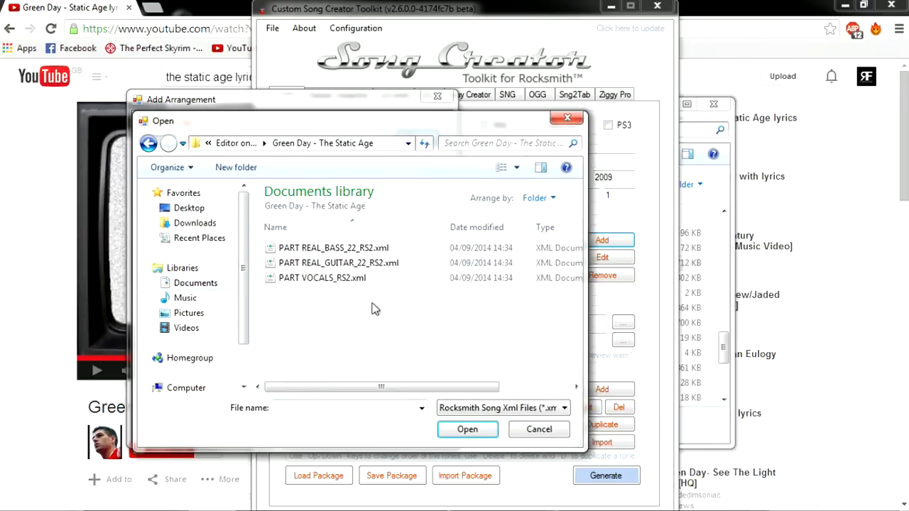
click(359, 263)
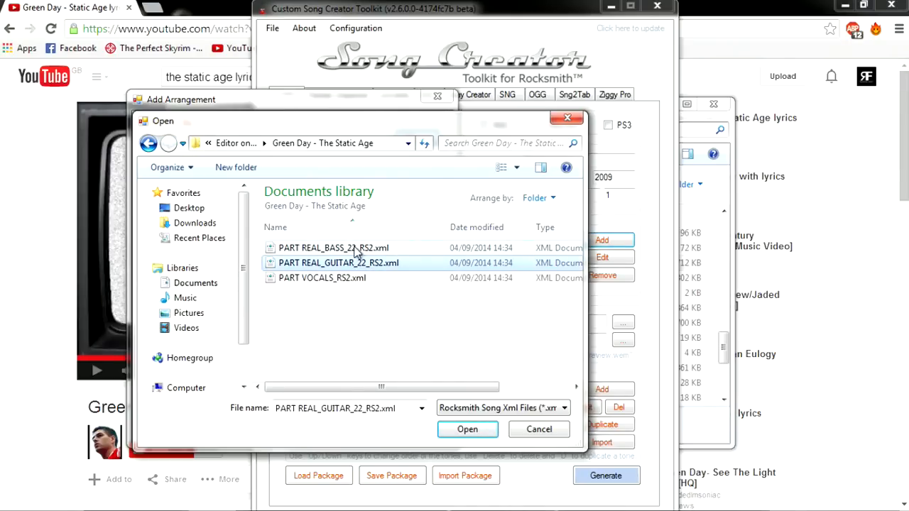
click(355, 248)
click(407, 262)
click(387, 249)
click(467, 429)
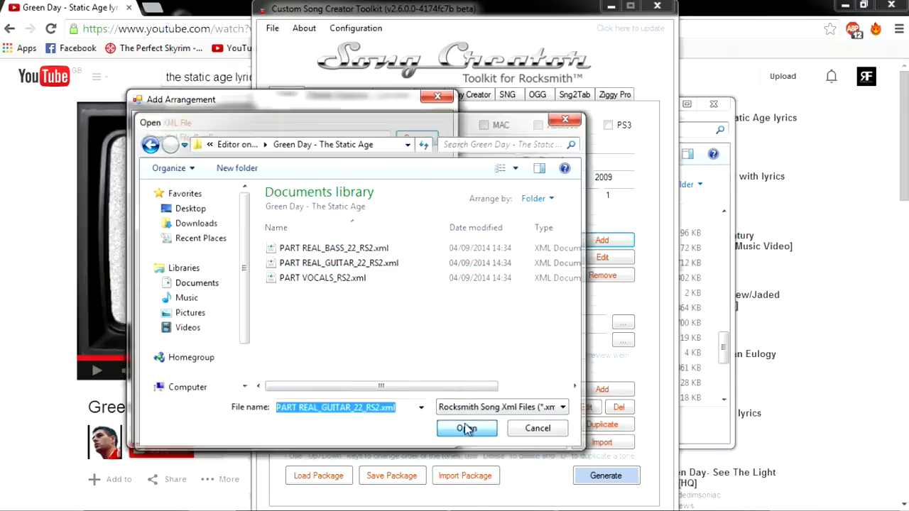
- Name the guitar arrangement Lead, choose the Default base tone and add it to the song
click(240, 196)
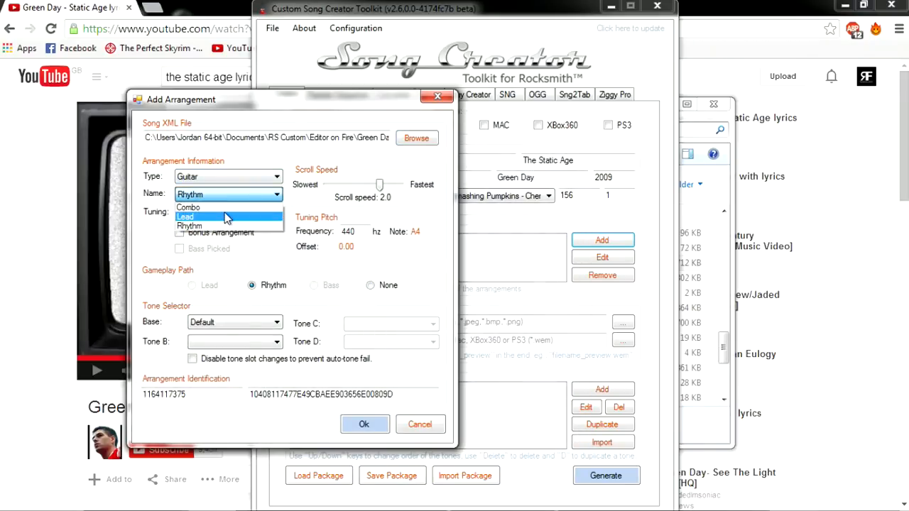
click(228, 215)
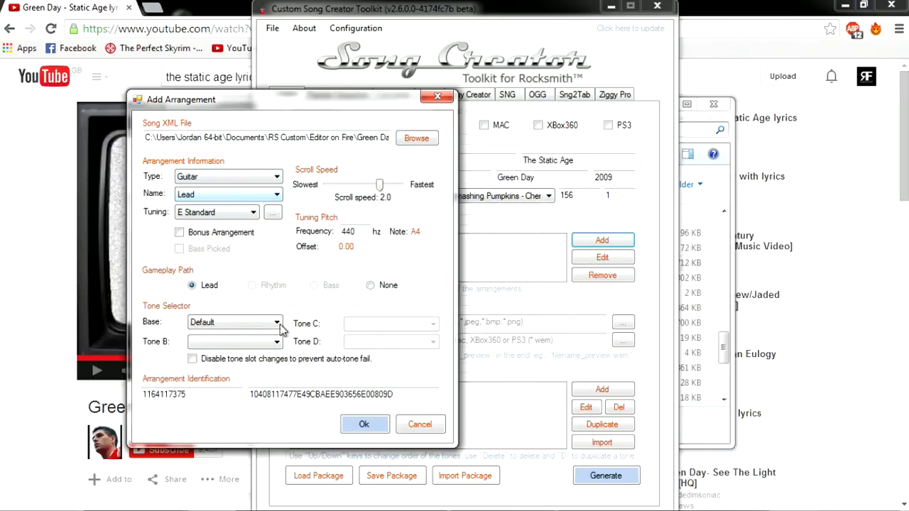
click(229, 325)
click(236, 333)
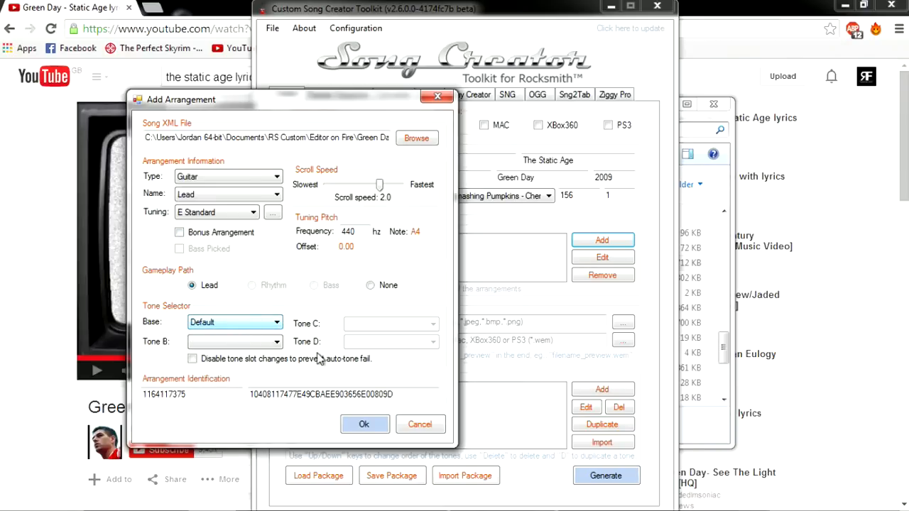
click(366, 425)
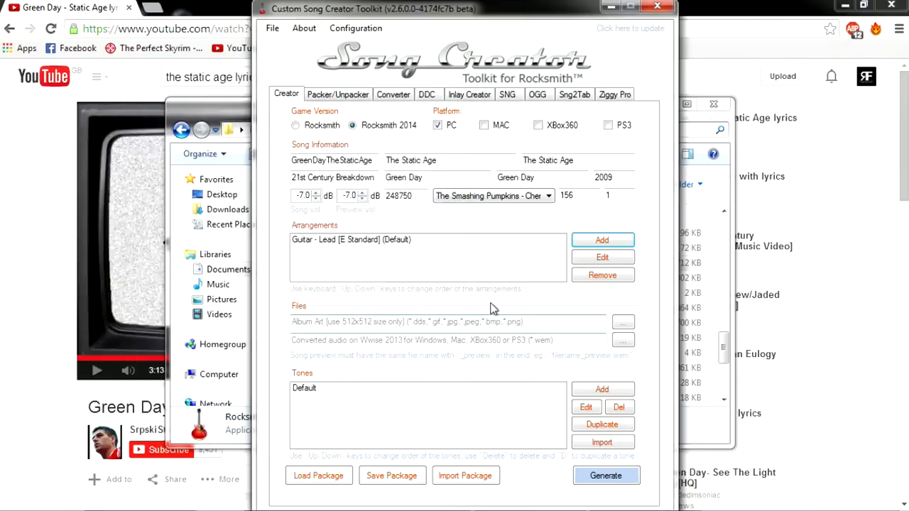
- Add a bass arrangement from PART REAL_BASS_22_RS2.xml, keeping the E Standard tuning and the Default base tone
click(615, 246)
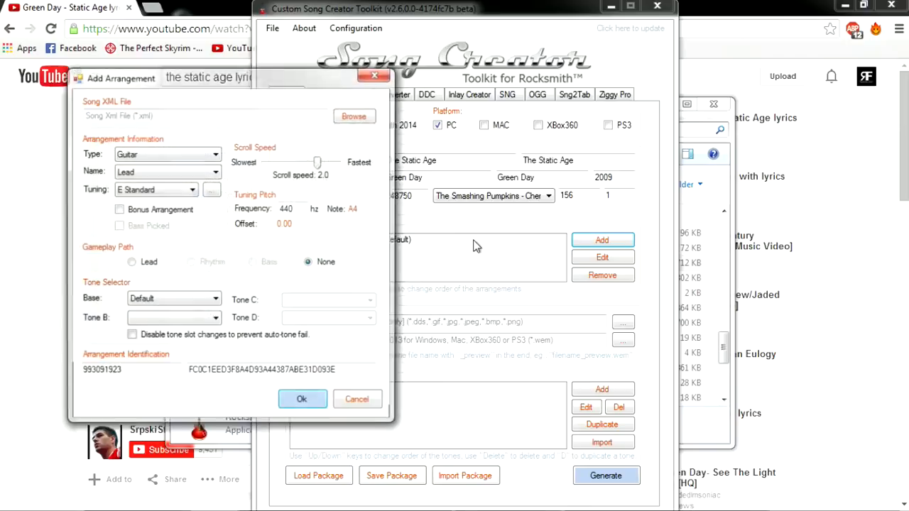
click(351, 116)
click(306, 225)
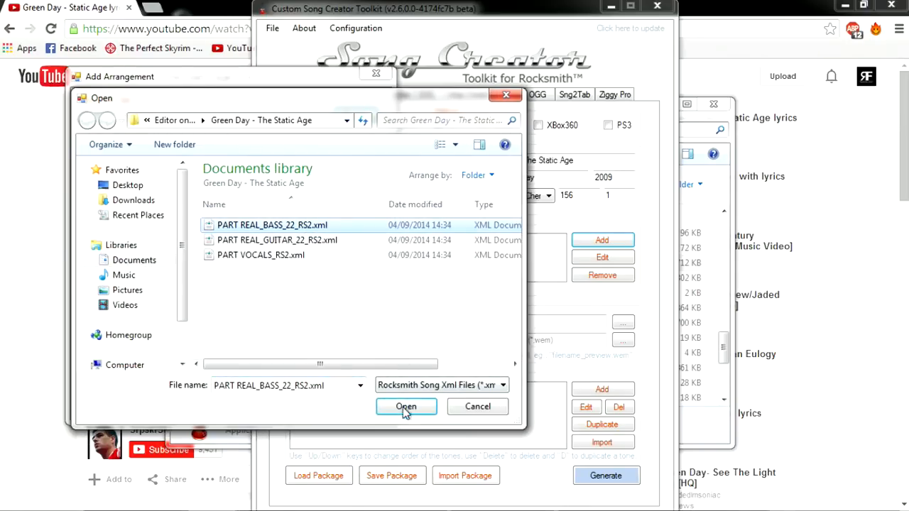
click(403, 407)
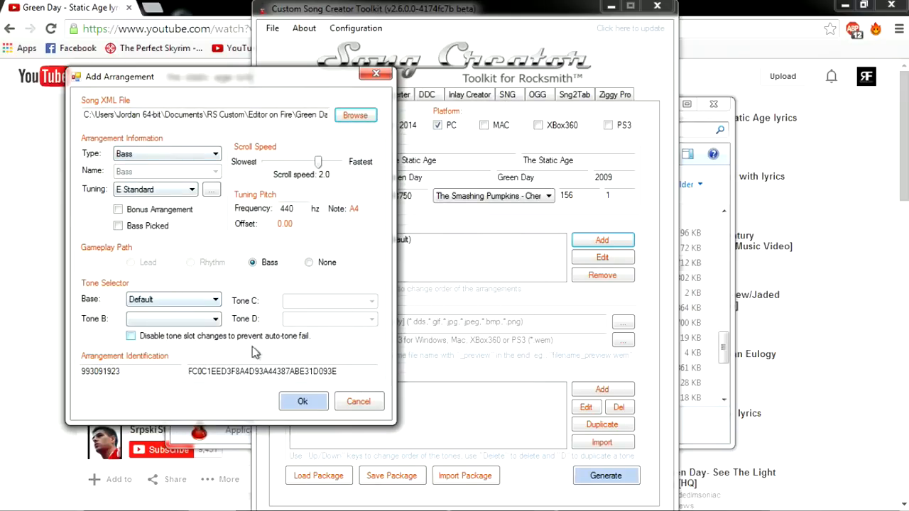
click(302, 401)
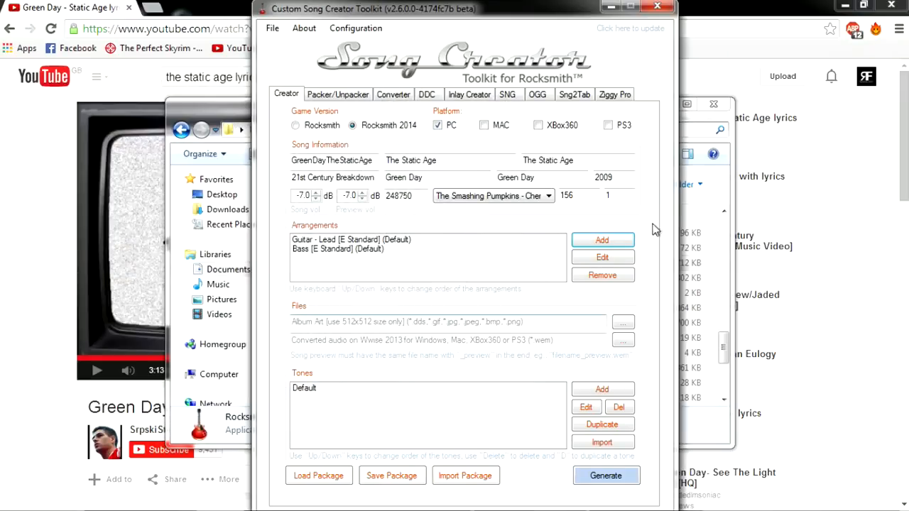
- Add a vocal arrangement from PART VOCALS_RS2.xml in the "Green Day - The Static Age" folder
click(601, 241)
click(373, 134)
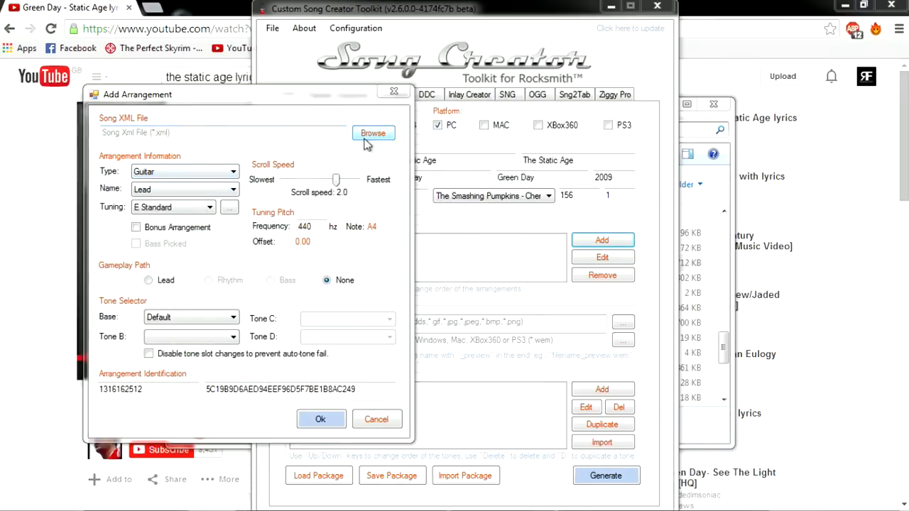
click(281, 277)
click(419, 424)
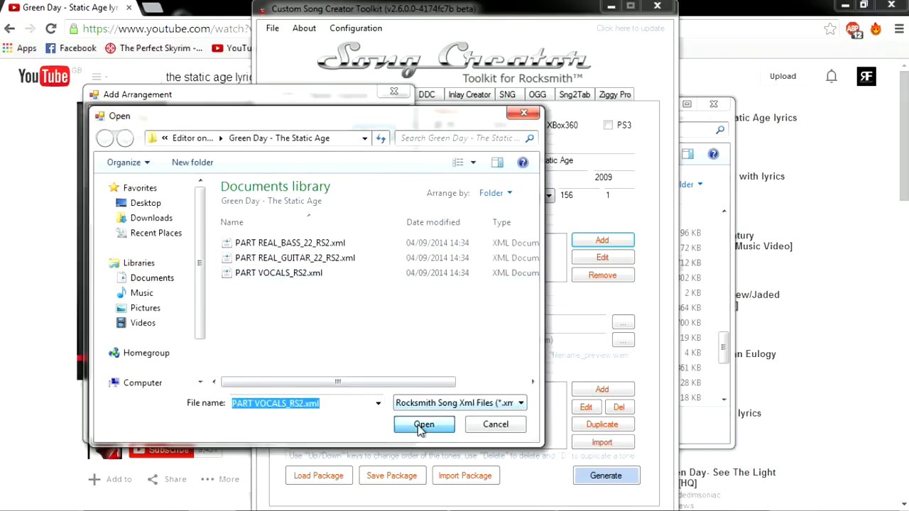
click(320, 417)
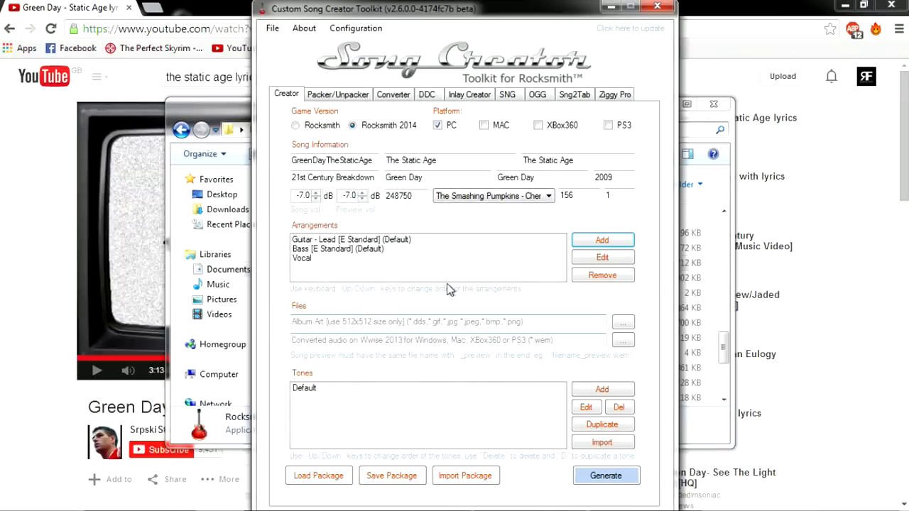
- Start choosing the album art and look for the cover image in Downloads and in the Documents, Pictures, Videos and Music libraries
click(627, 326)
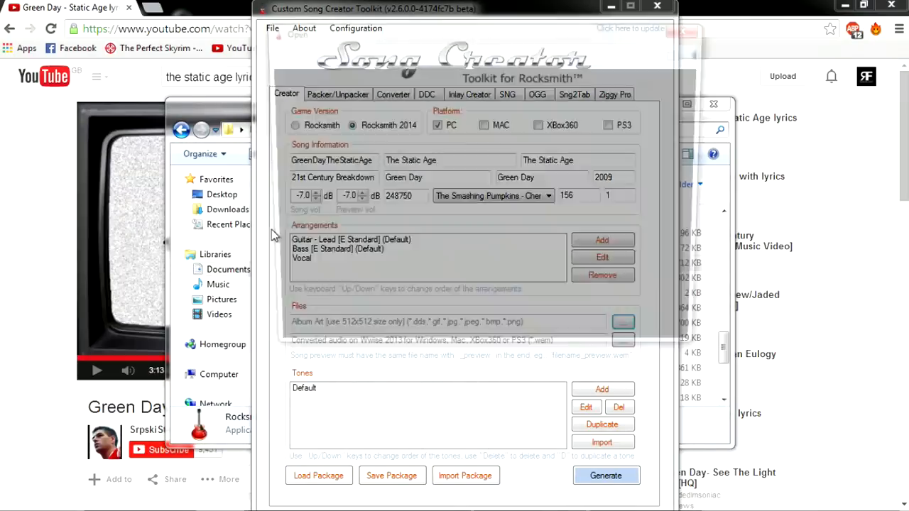
click(330, 134)
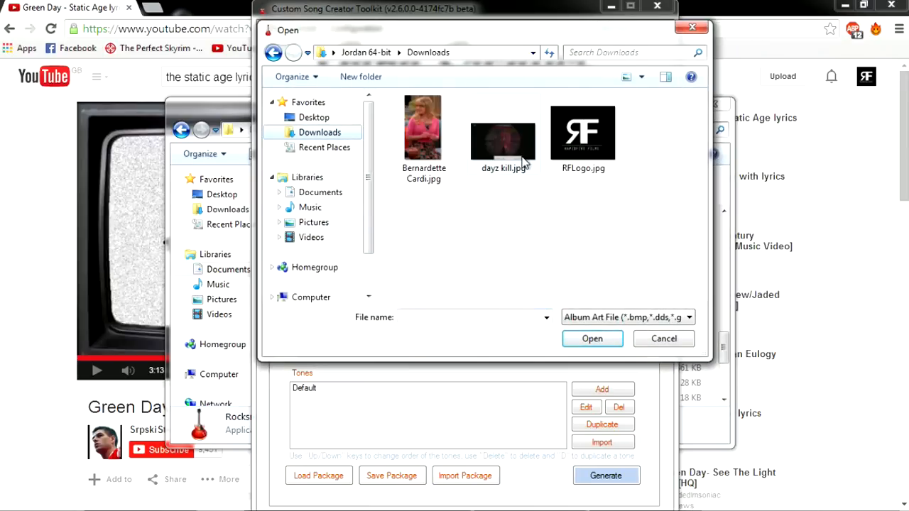
click(321, 192)
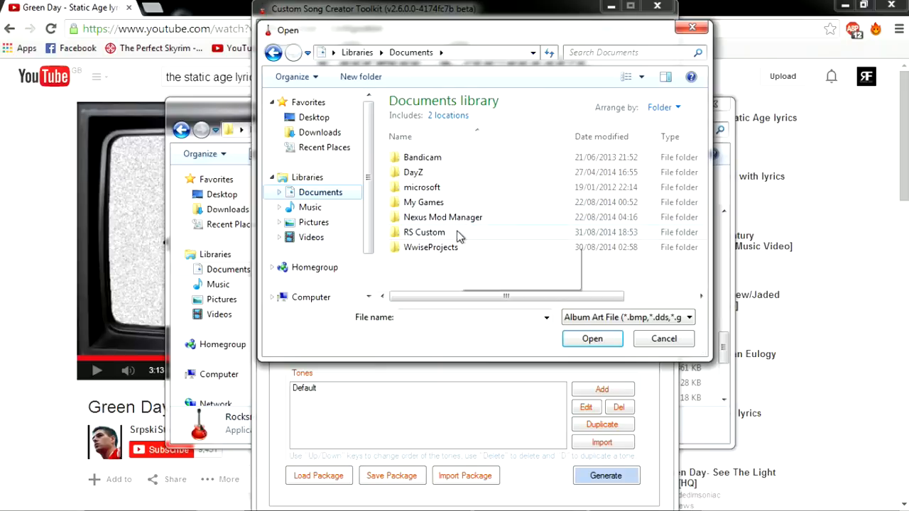
click(307, 224)
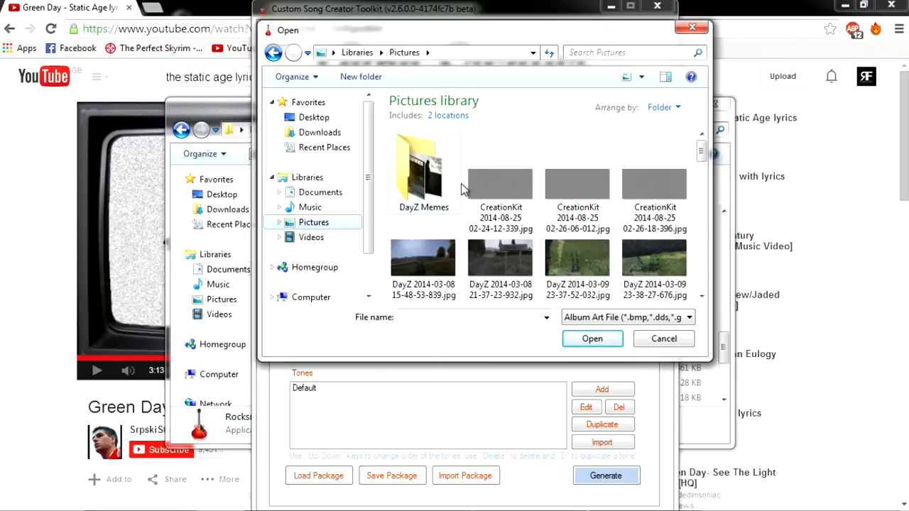
drag(703, 142, 687, 277)
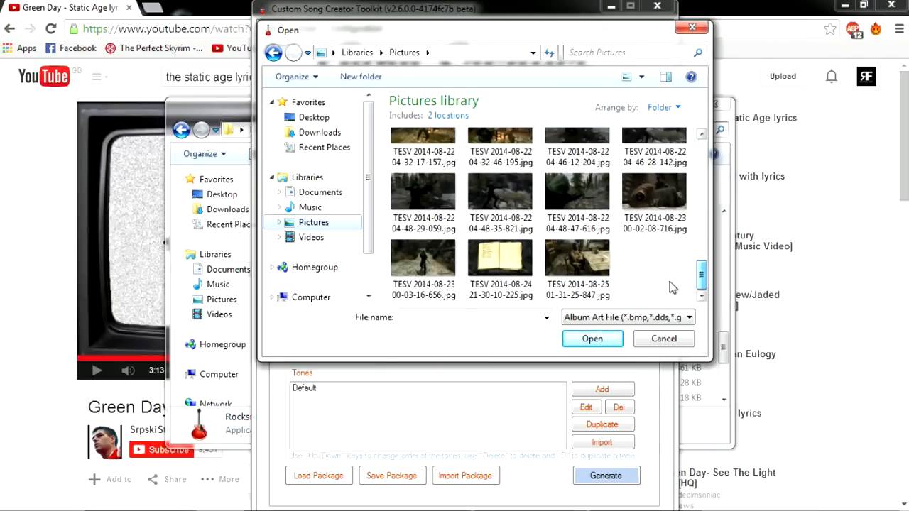
click(313, 237)
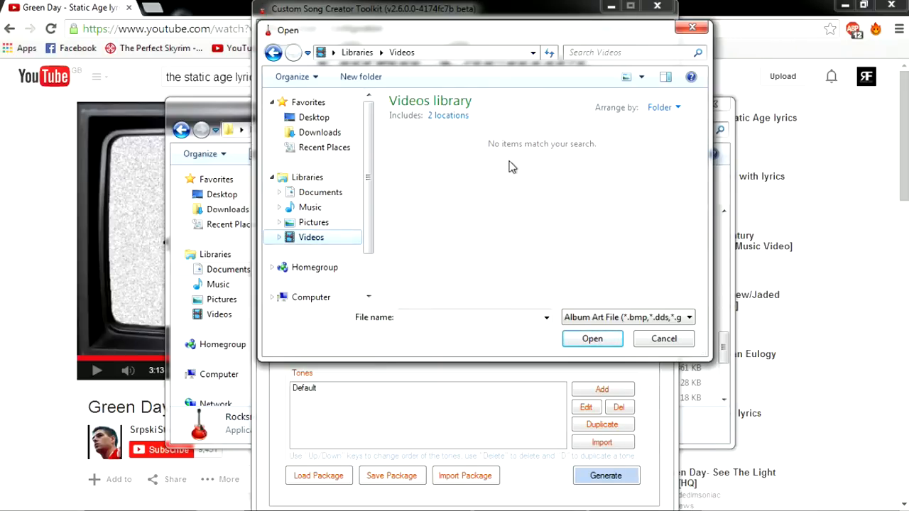
click(333, 222)
click(328, 207)
- Set the album art to "21st Century breakdown.jpg" from Documents > RS Custom > Editor on Fire > Green Day - Redundant
click(331, 193)
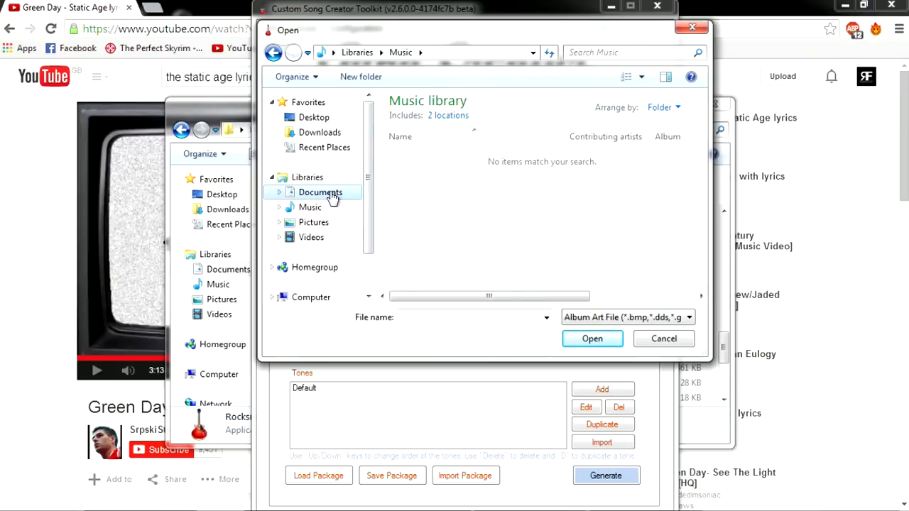
double_click(442, 234)
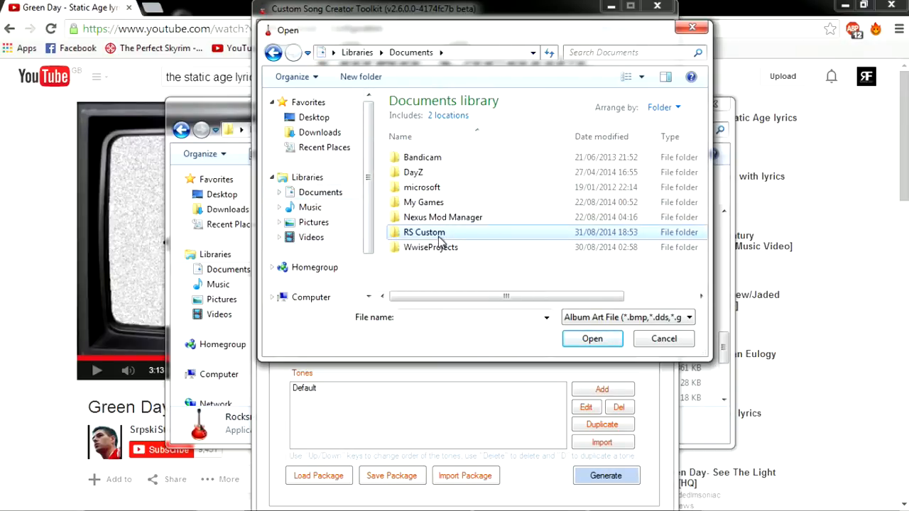
double_click(448, 157)
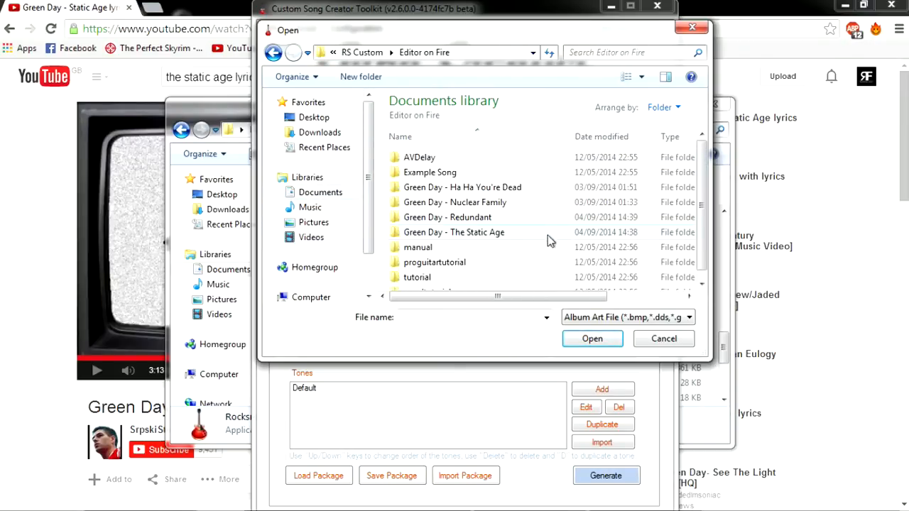
double_click(500, 218)
click(469, 164)
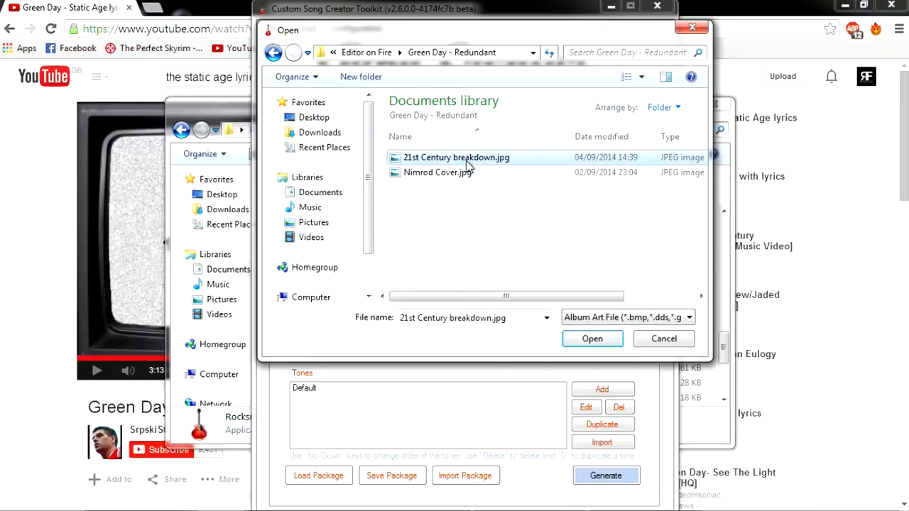
click(592, 338)
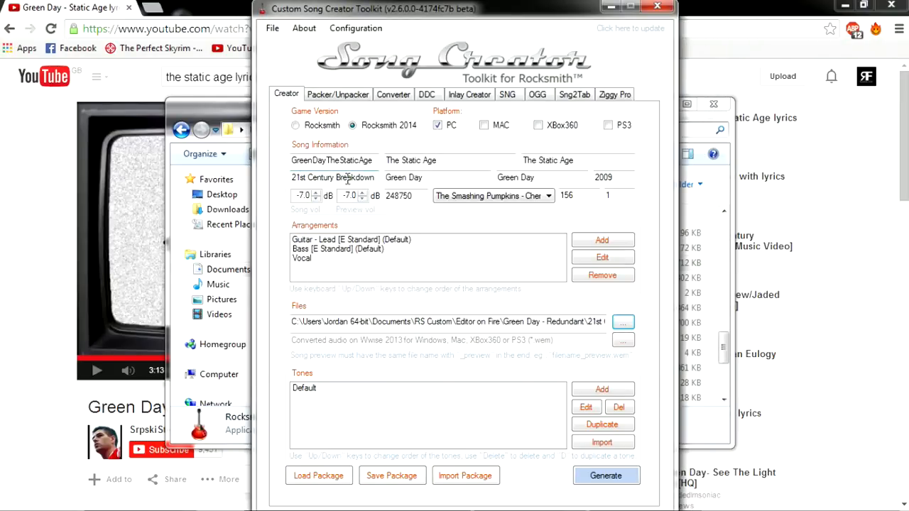
- Set the converted audio to "The Static Age_C11908C5.wem" from Documents > RS Custom > Editor on Fire > Green Day - The Static Age
click(622, 340)
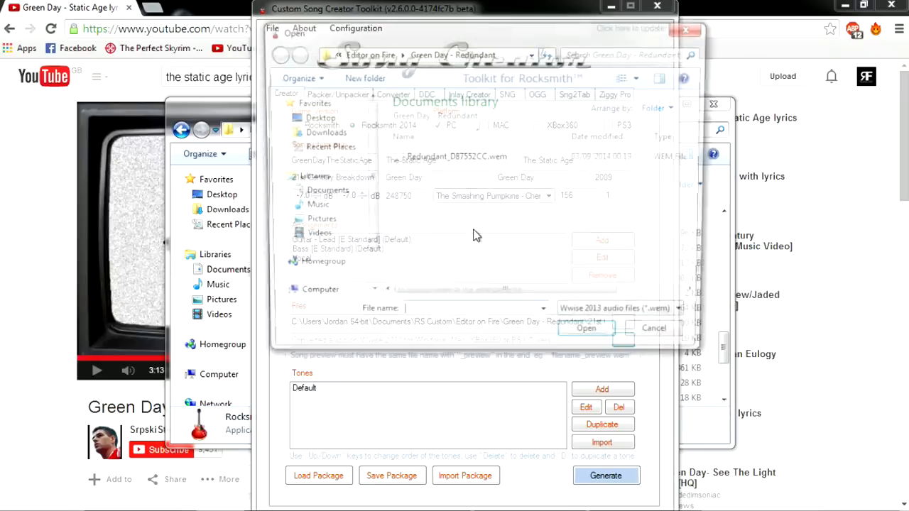
click(332, 193)
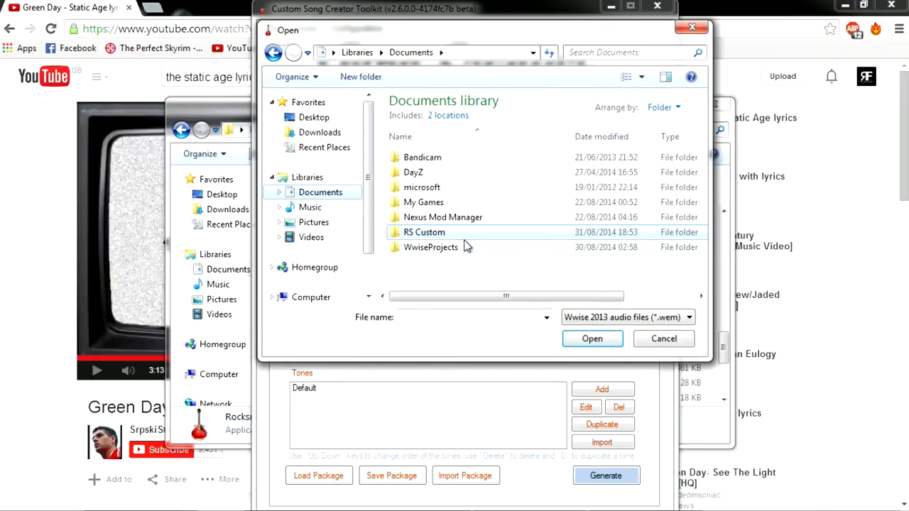
double_click(453, 234)
double_click(446, 158)
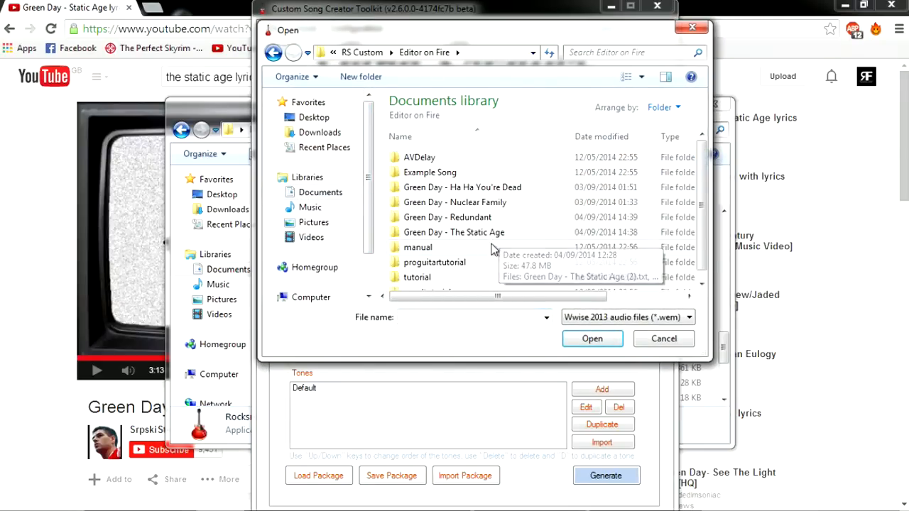
double_click(495, 232)
click(460, 158)
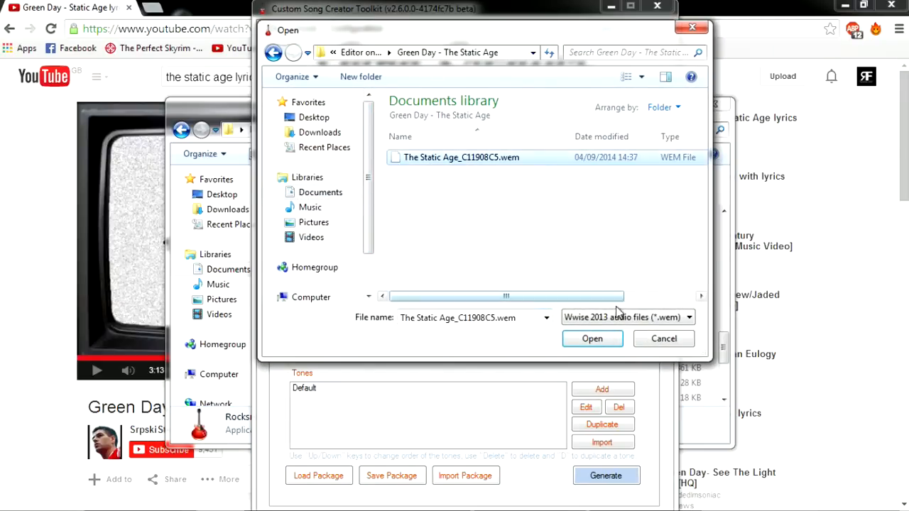
click(592, 339)
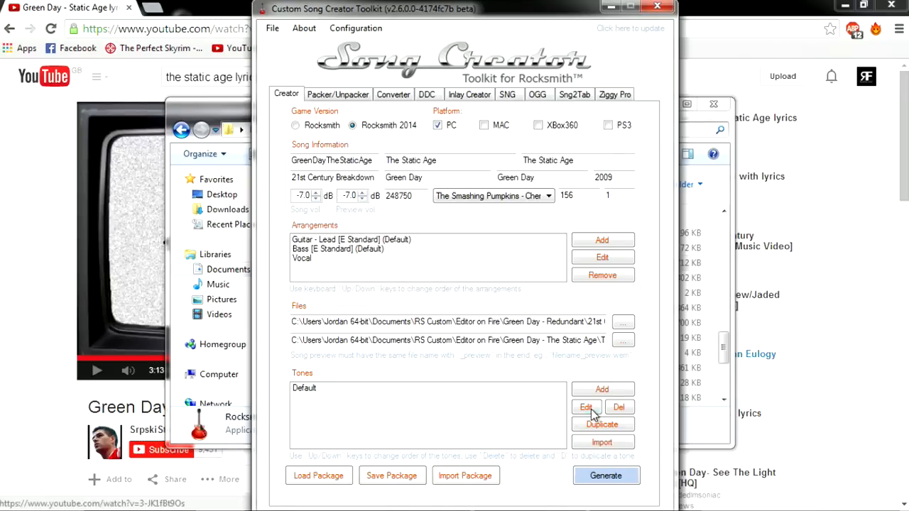
- Start a tone import and browse to the dlc folder in C:\Program Files (x86)\Ubisoft\Rocksmith 2014
click(607, 442)
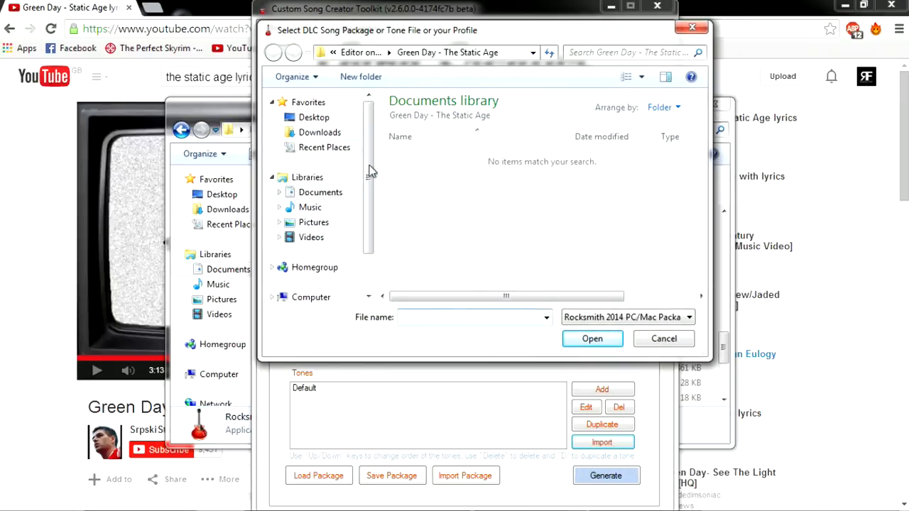
scroll(367, 183, down, 1)
click(311, 246)
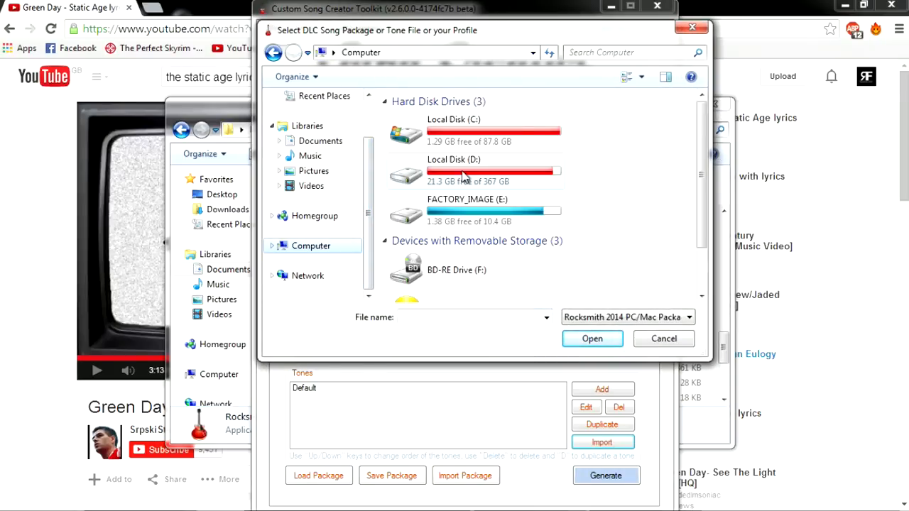
double_click(467, 153)
double_click(443, 179)
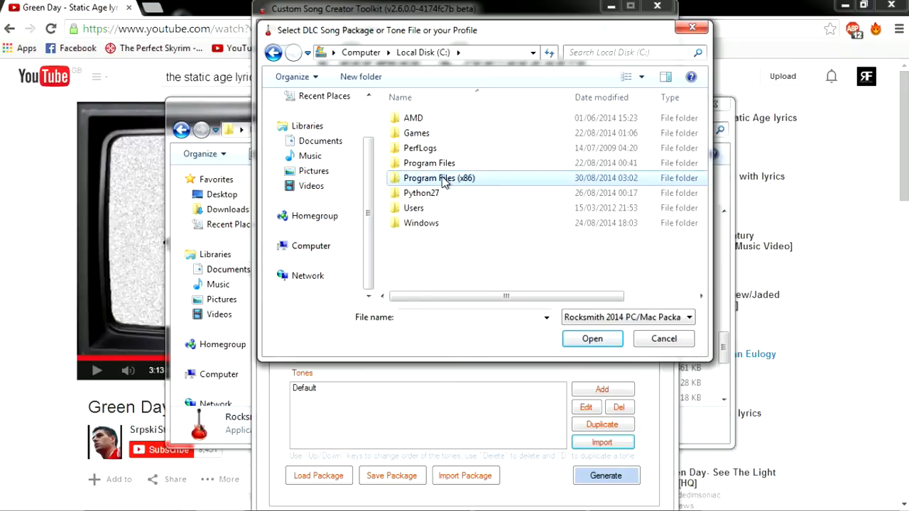
scroll(462, 187, down, 8)
double_click(436, 162)
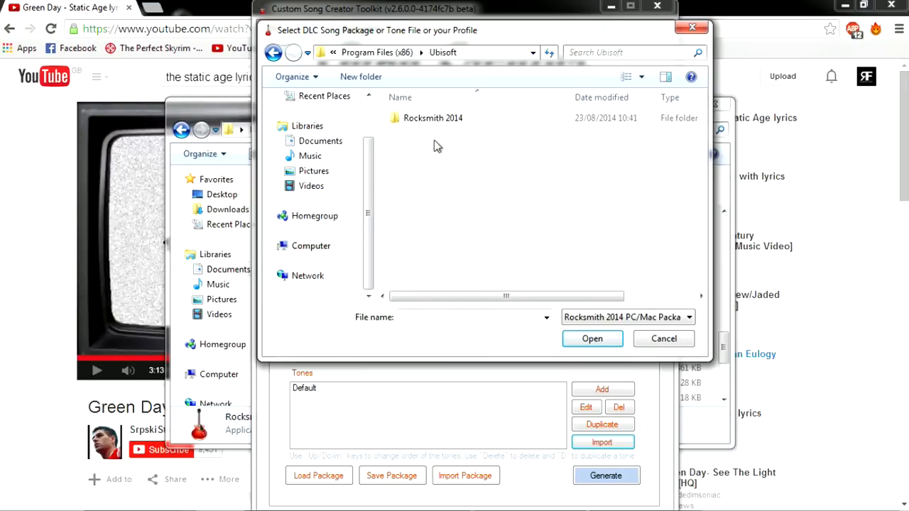
double_click(433, 125)
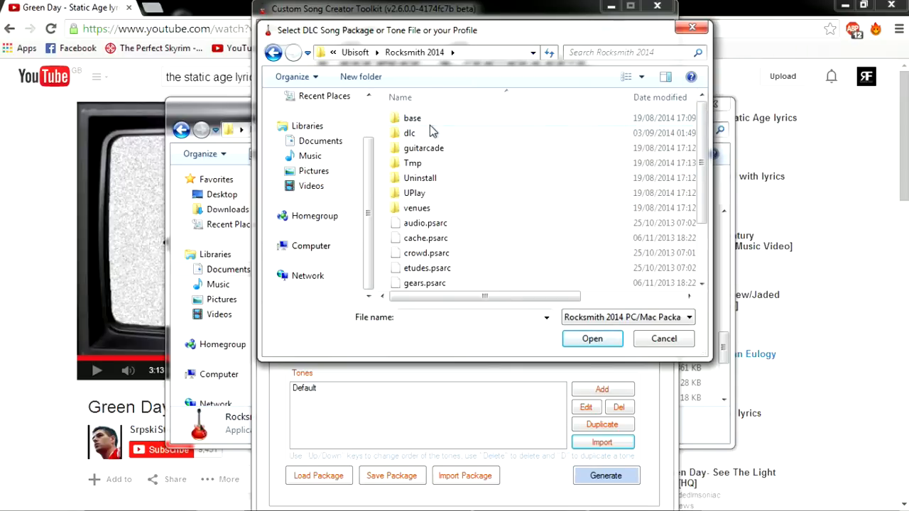
double_click(425, 133)
- Import the tones from the song package americanidiot_m.psarc
scroll(493, 199, down, 5)
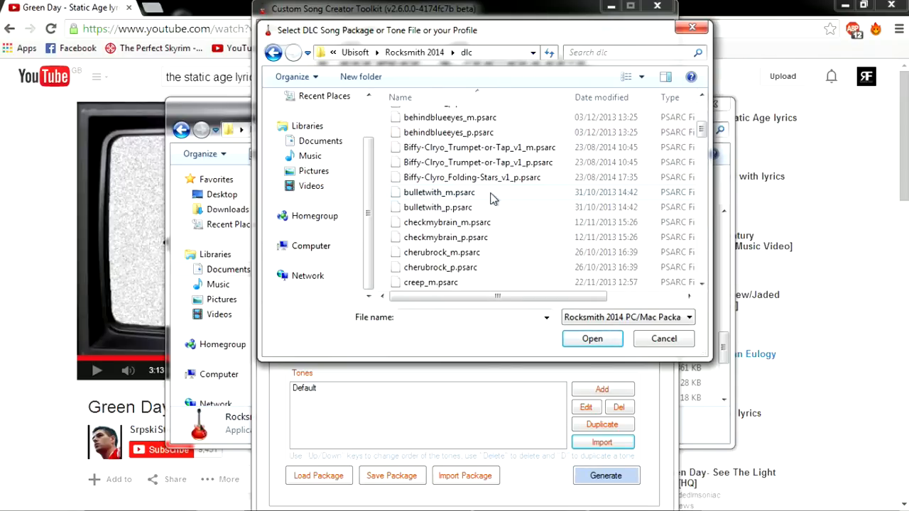
scroll(490, 198, up, 5)
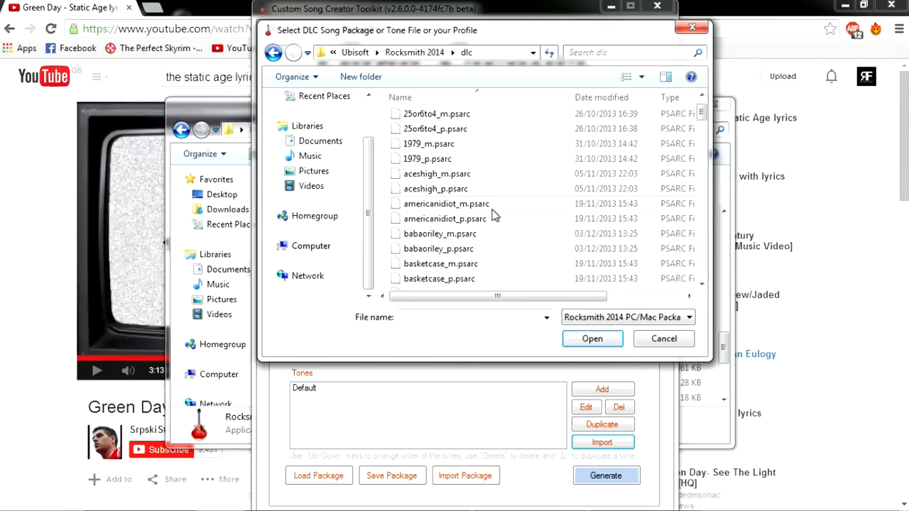
click(488, 204)
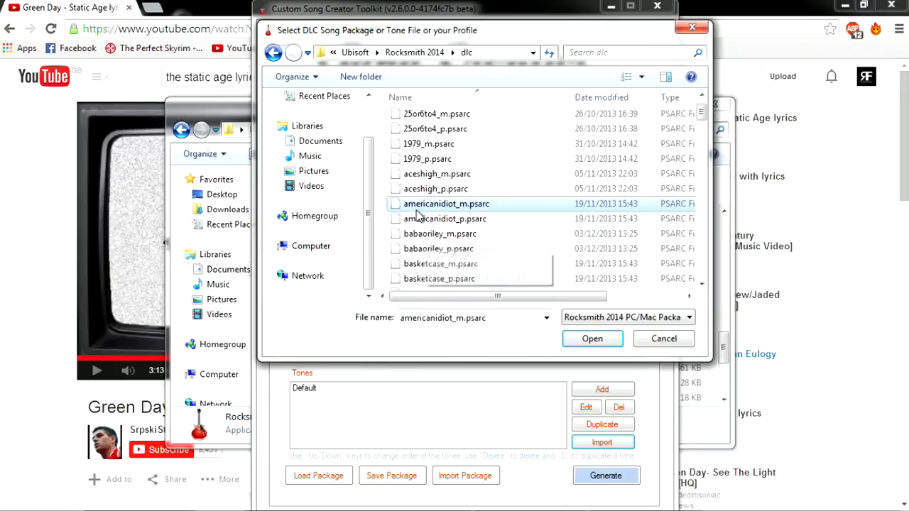
key(Down)
key(Up)
key(Down)
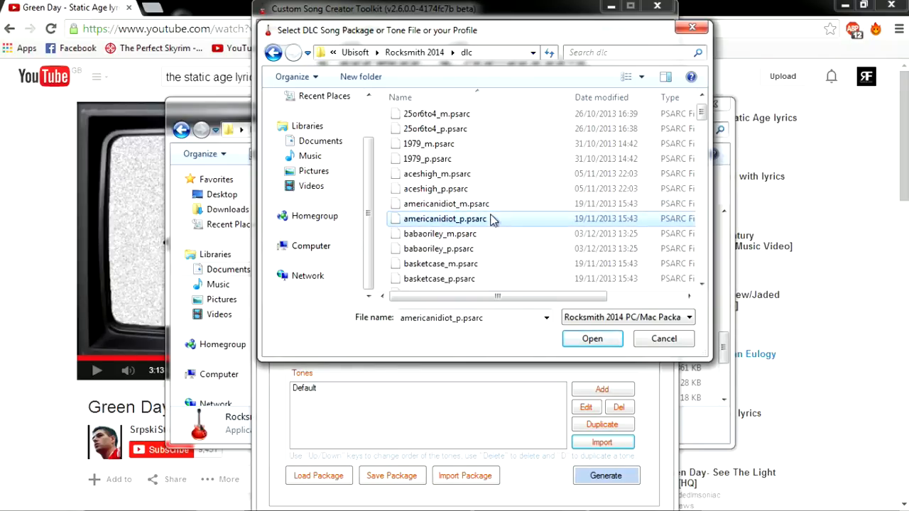
key(Up)
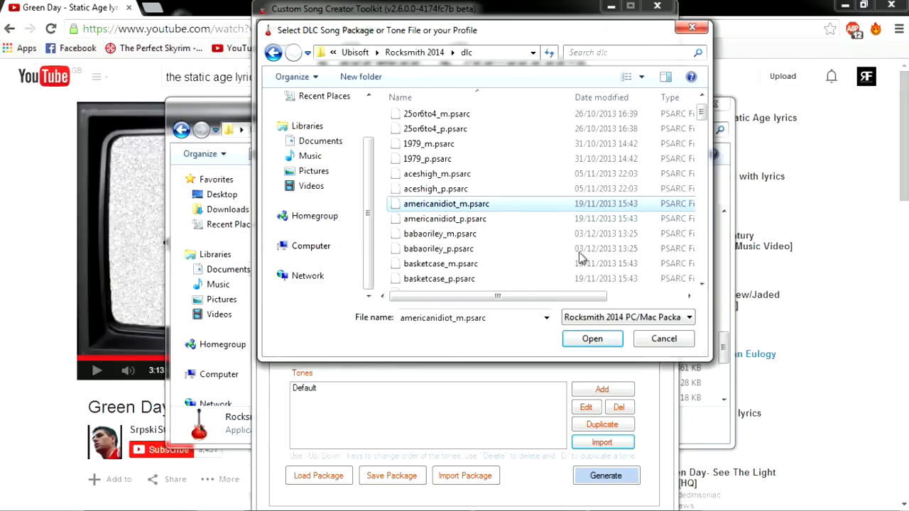
click(615, 341)
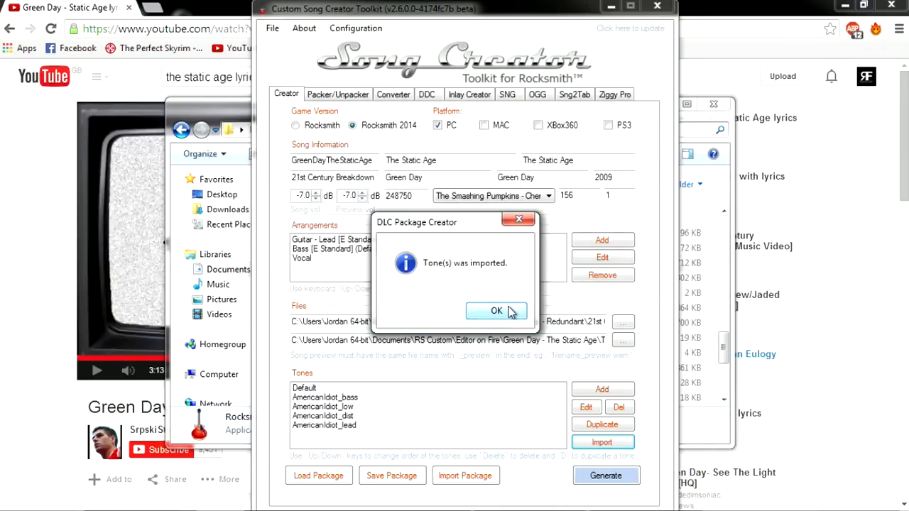
click(511, 309)
- Go through the imported AmericanIdiot bass, low, dist and lead tones in turn
click(353, 398)
click(348, 407)
click(350, 416)
click(353, 425)
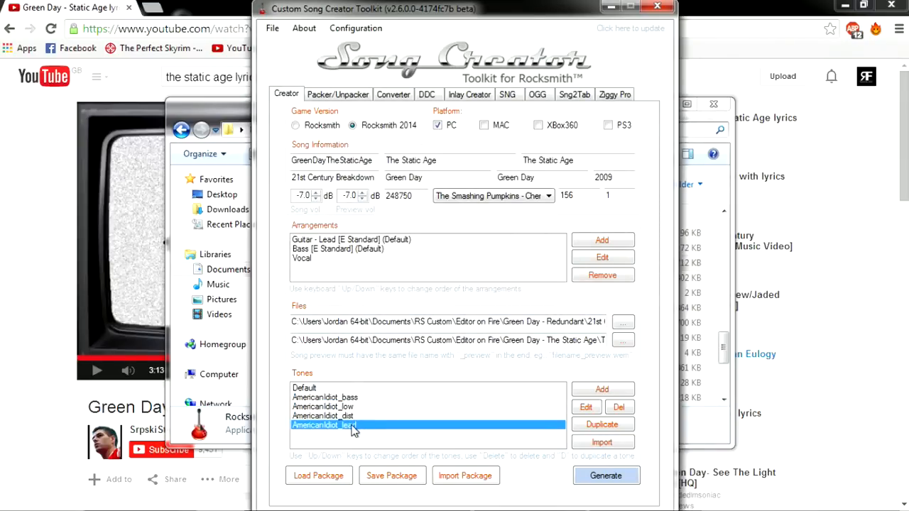
- Set the base tone of the lead guitar arrangement to AmericanIdiot_lead
click(374, 241)
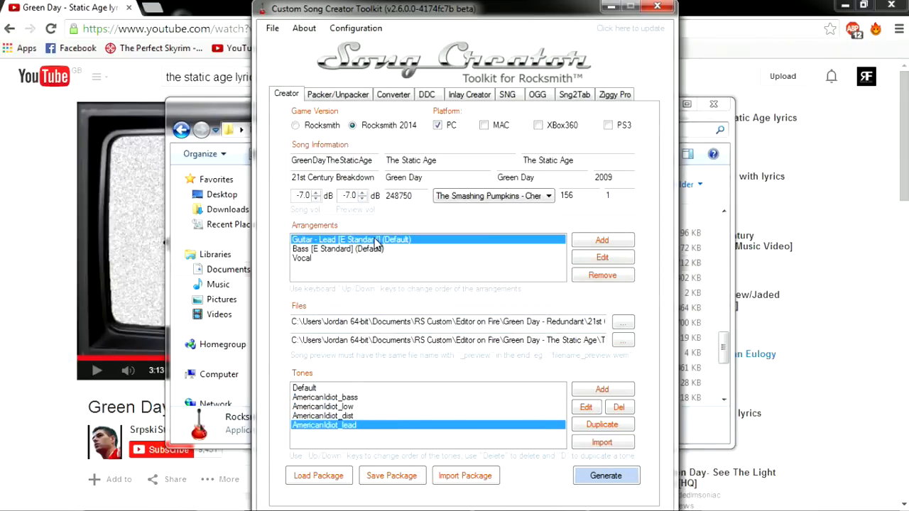
click(586, 257)
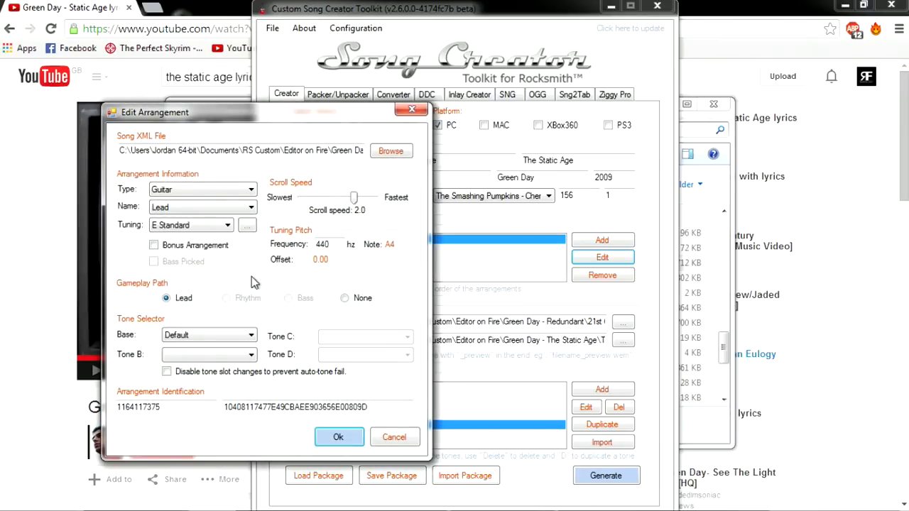
click(211, 334)
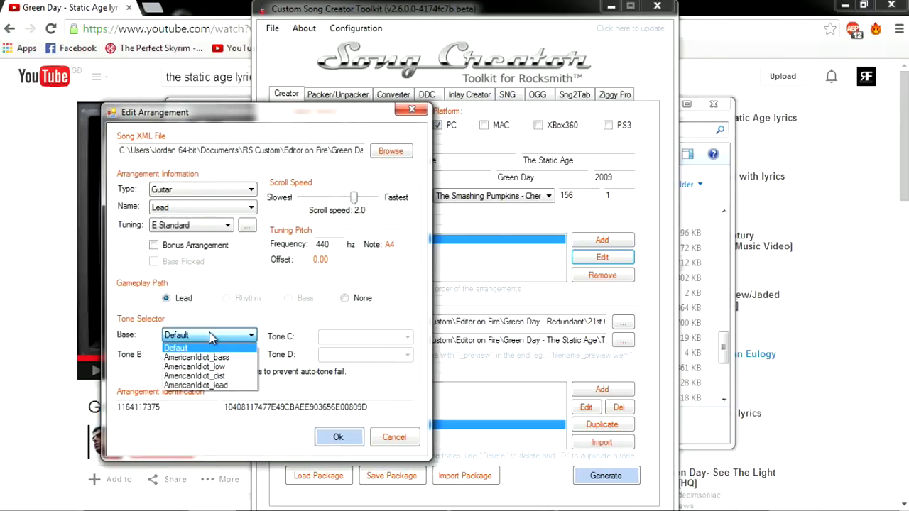
click(234, 385)
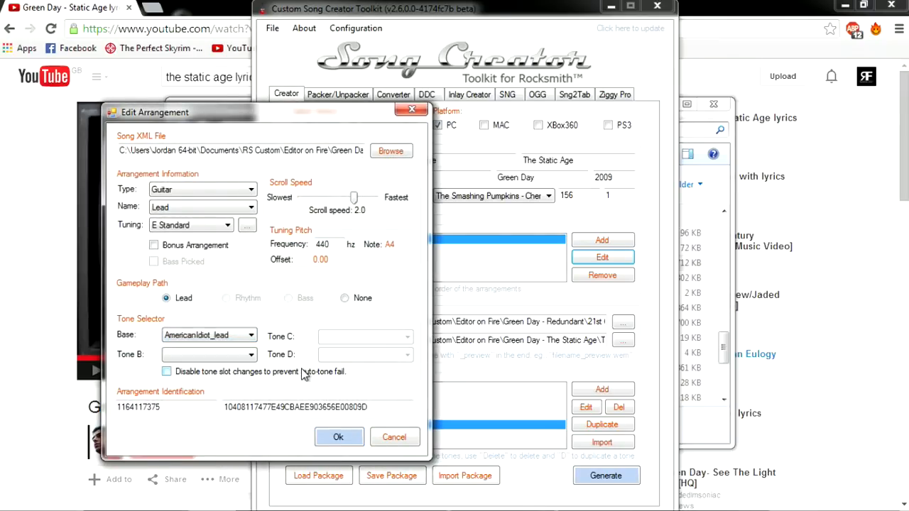
click(339, 437)
- Set the base tone of the bass arrangement to AmericanIdiot_bass
click(384, 253)
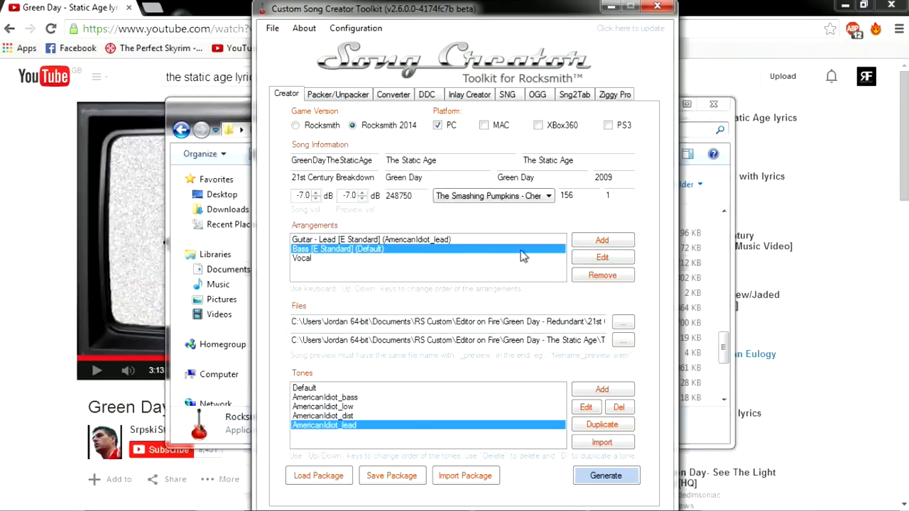
click(576, 263)
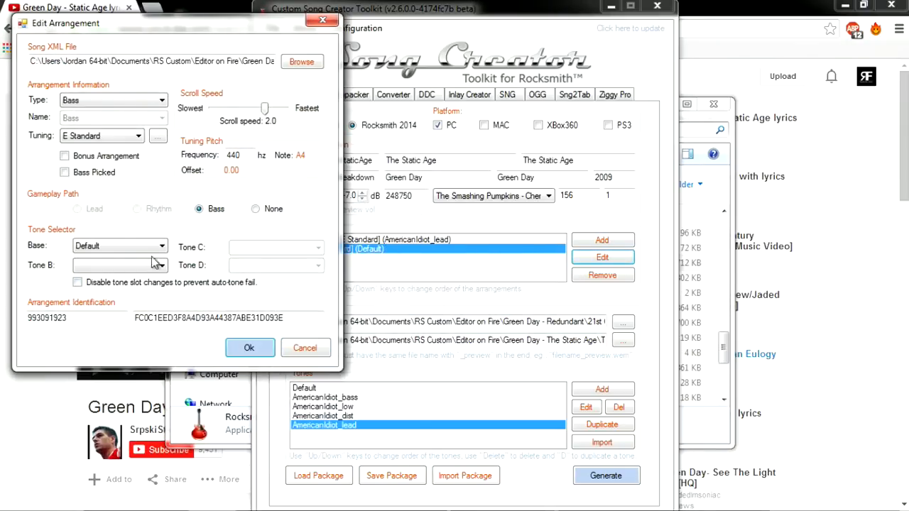
click(150, 247)
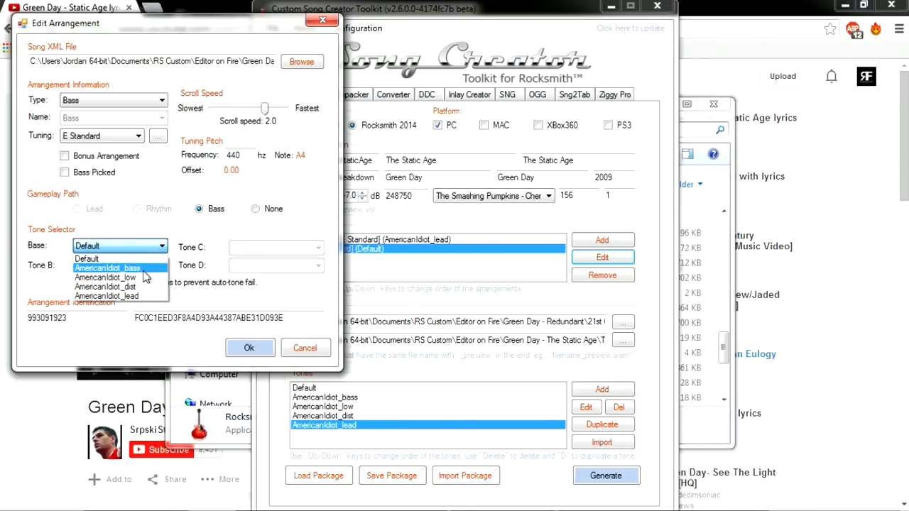
click(127, 268)
click(249, 349)
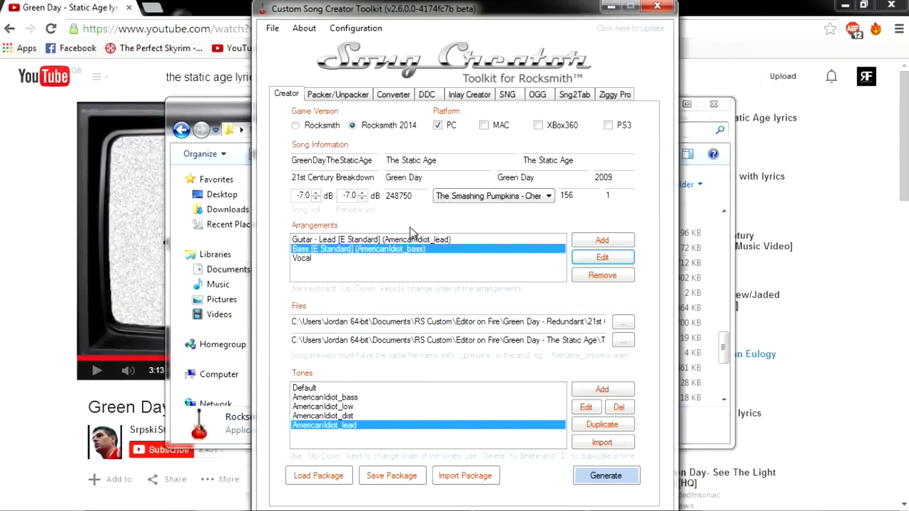
- Start adding files to the Dynamic Difficulty Creator and browse to Documents > RS Custom > Editor on Fire > Green Day - The Static Age
click(425, 95)
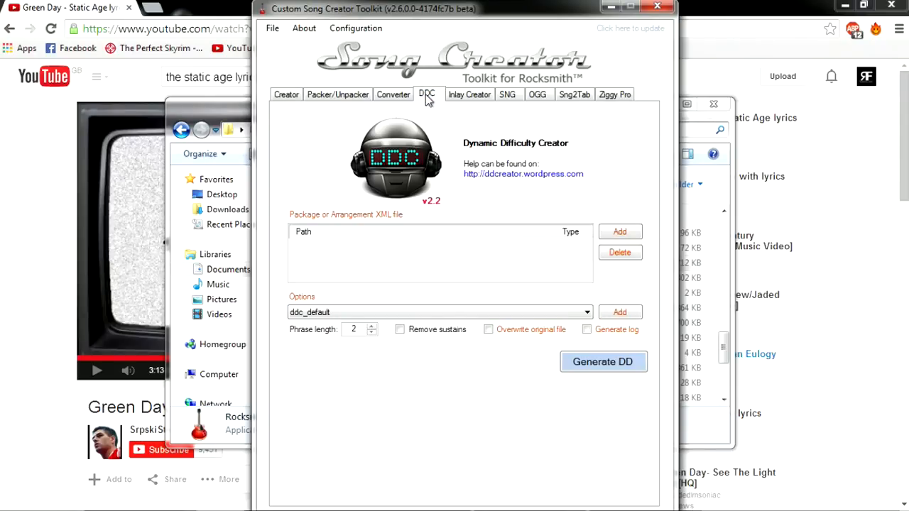
click(620, 235)
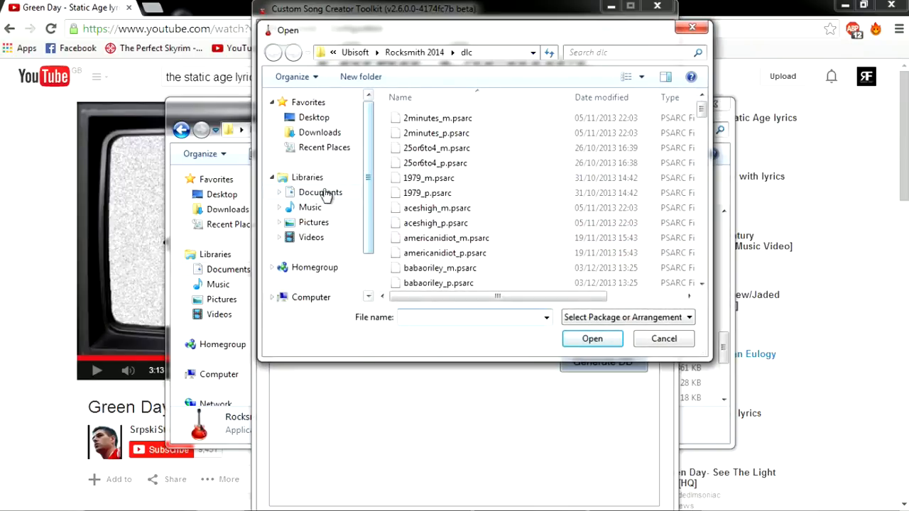
click(320, 192)
double_click(456, 230)
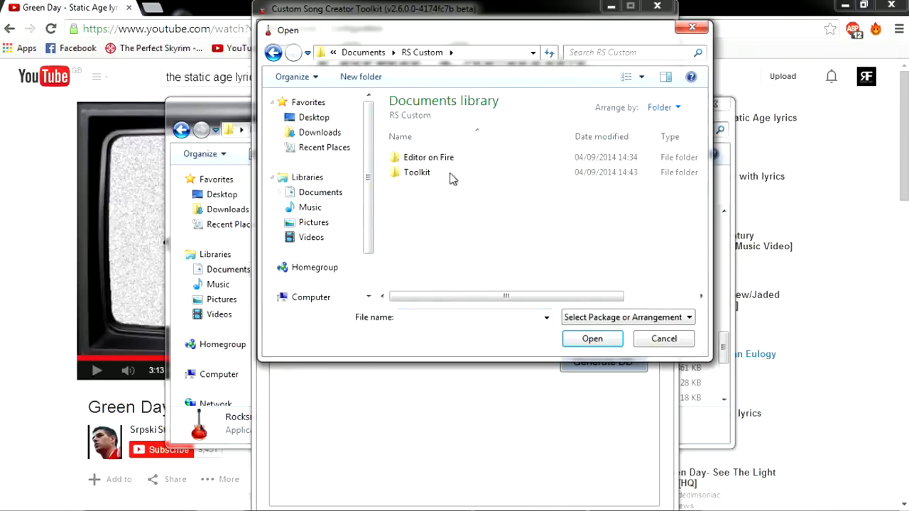
double_click(440, 158)
double_click(475, 234)
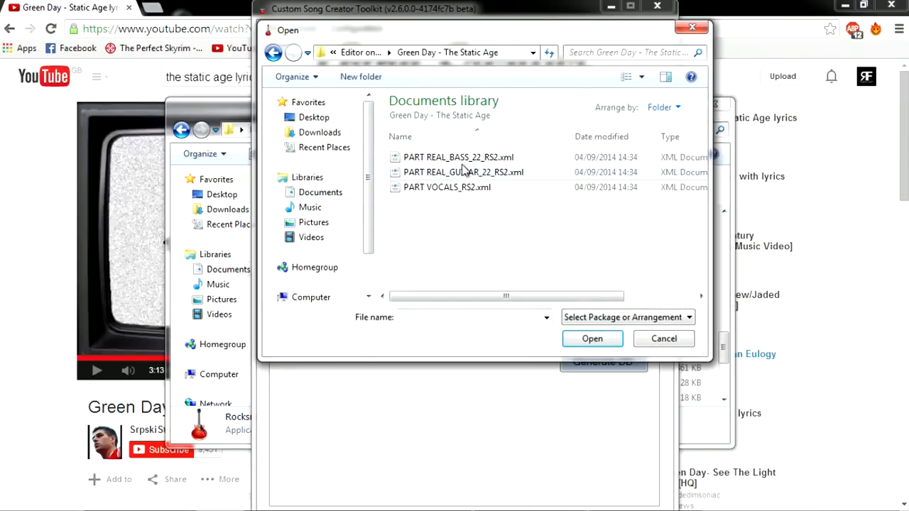
- Add the arrangement files PART REAL_BASS_22_RS2.xml and PART REAL_GUITAR_22_RS2.xml to the Dynamic Difficulty Creator
click(467, 159)
click(469, 173)
click(463, 188)
click(467, 159)
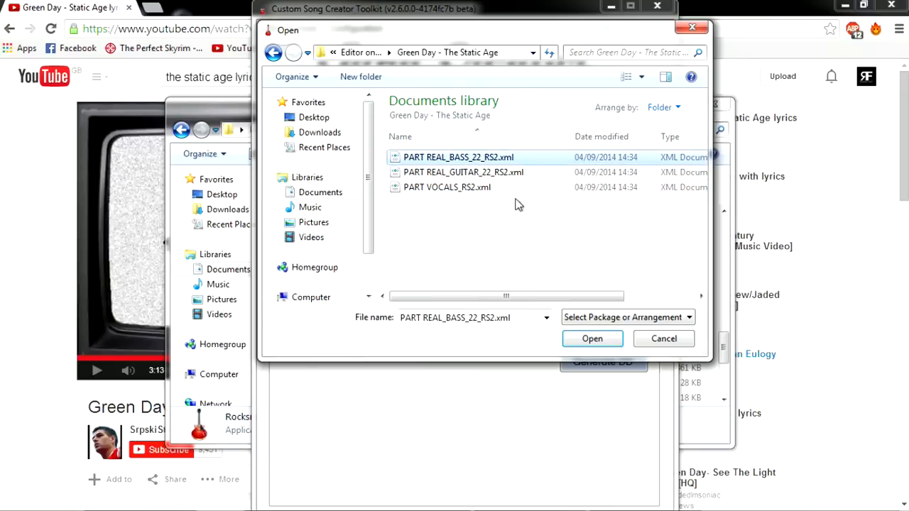
shift+click(499, 179)
click(592, 339)
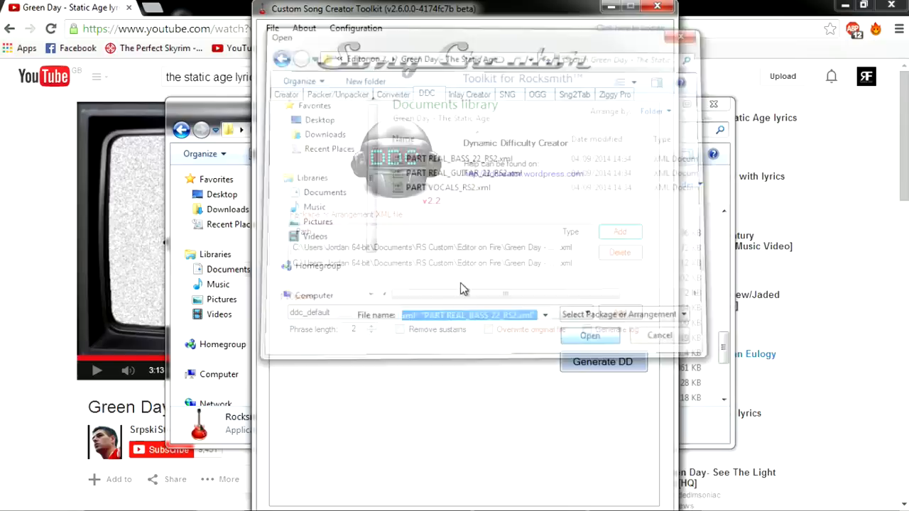
- Generate dynamic difficulty for both arrangement files with the ddc_8_max_levels option
click(345, 313)
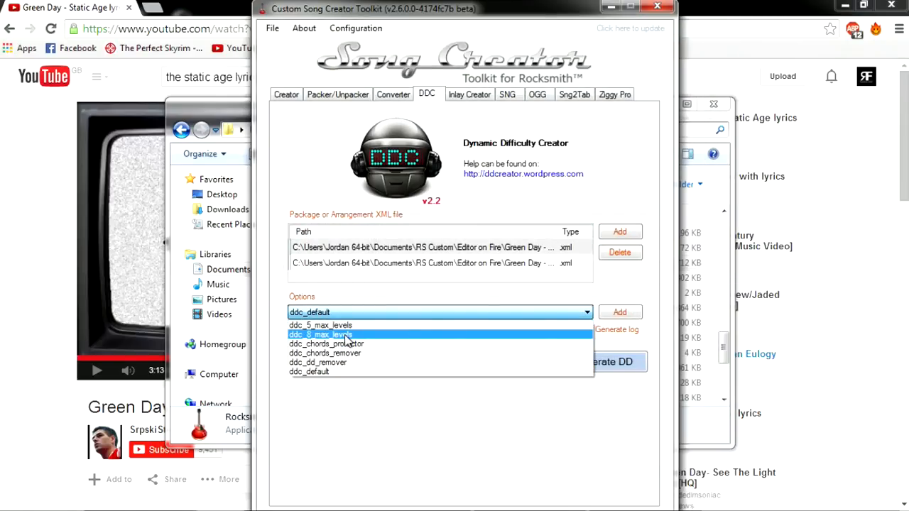
click(345, 335)
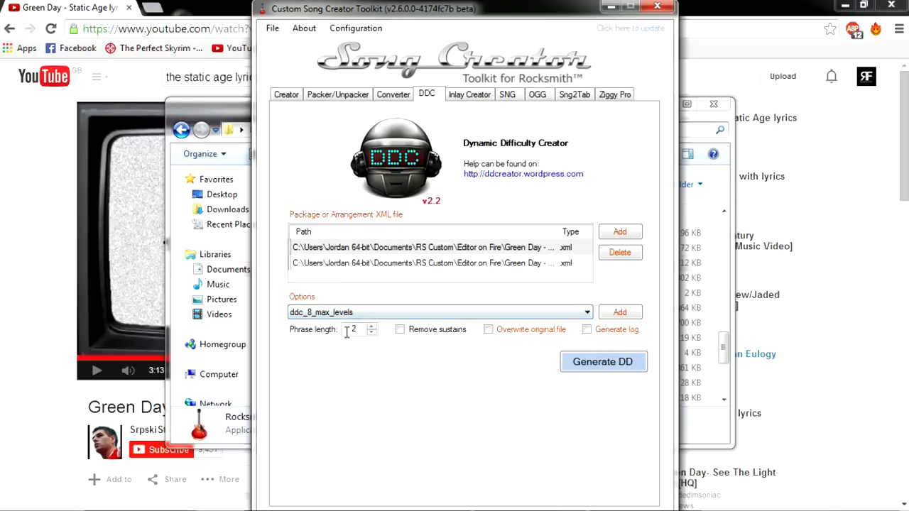
click(600, 363)
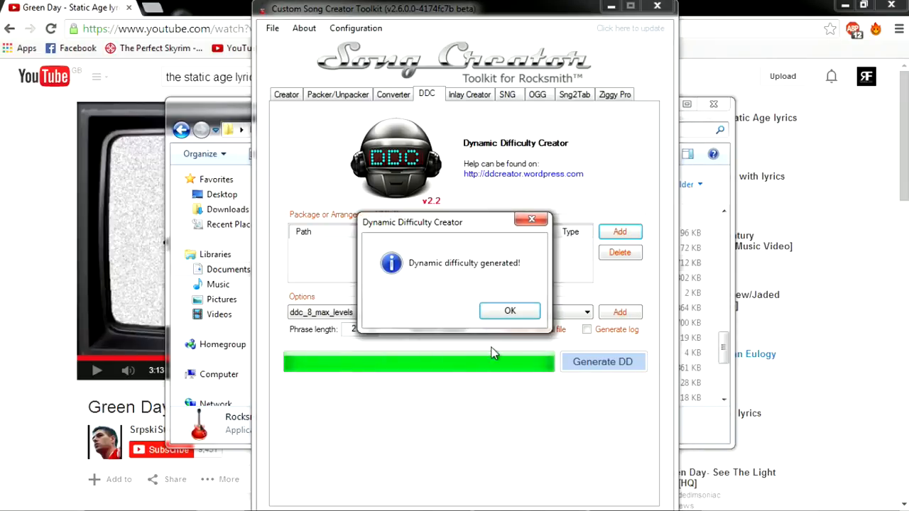
click(509, 315)
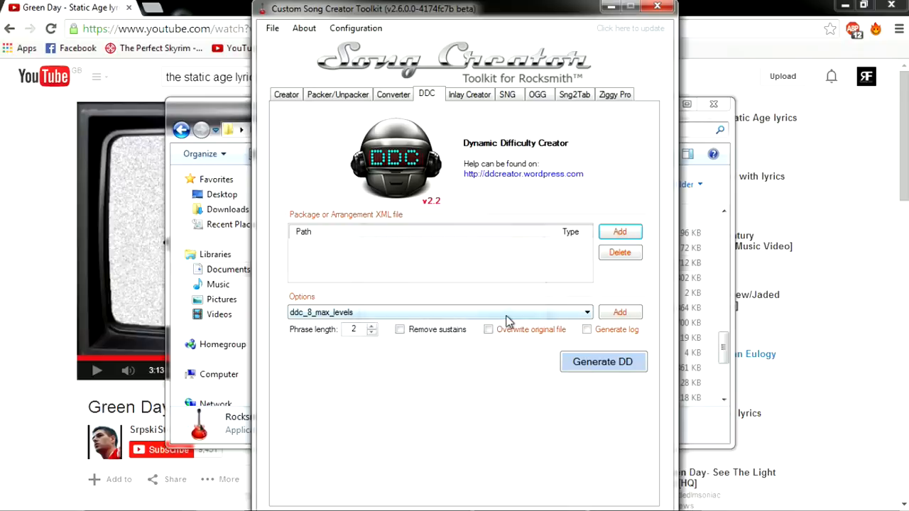
- Return to the song's arrangements and check which song XML files can be chosen for the lead guitar, leaving its settings as they are
click(299, 97)
click(458, 242)
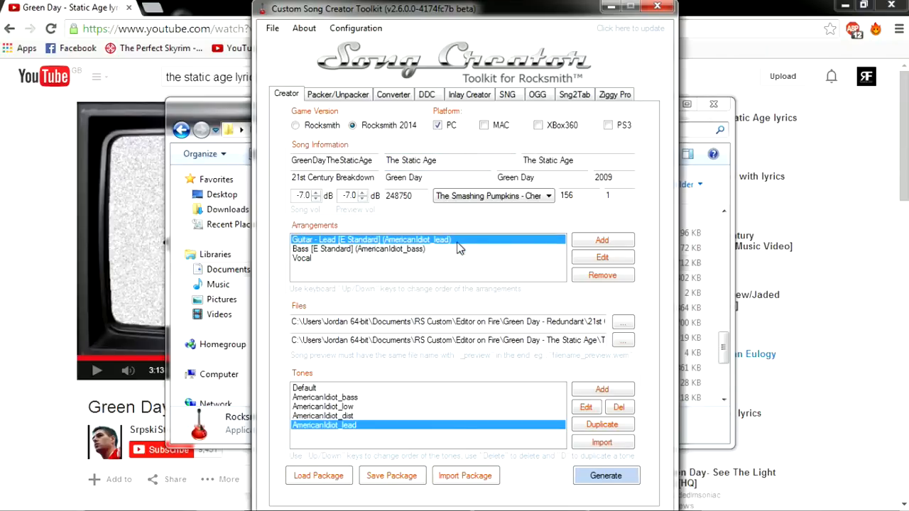
click(589, 259)
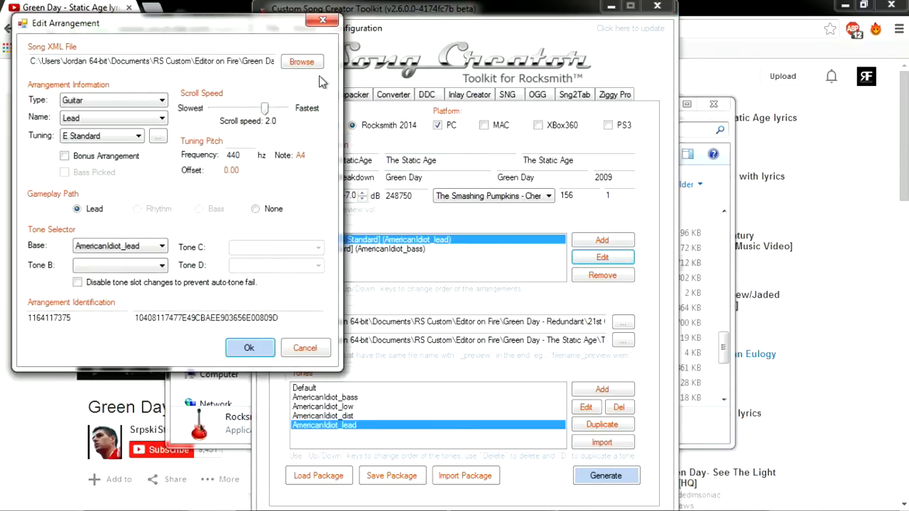
click(301, 62)
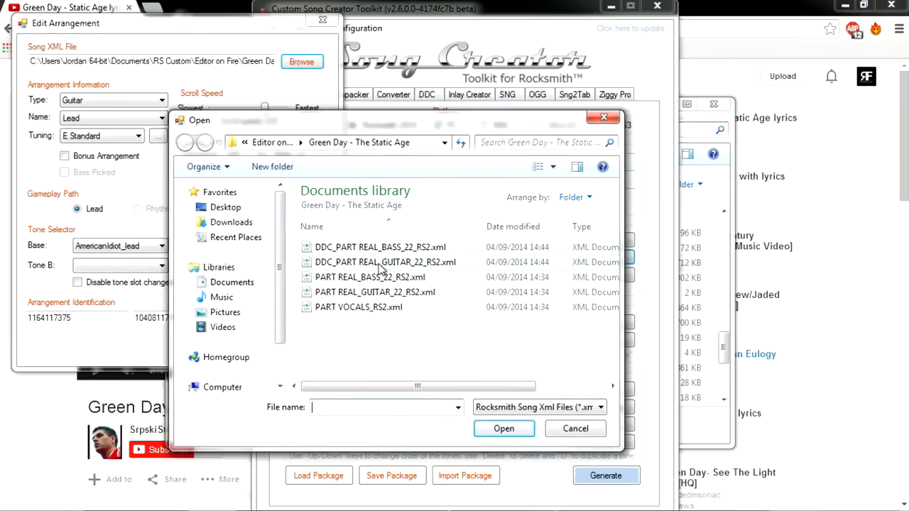
click(575, 429)
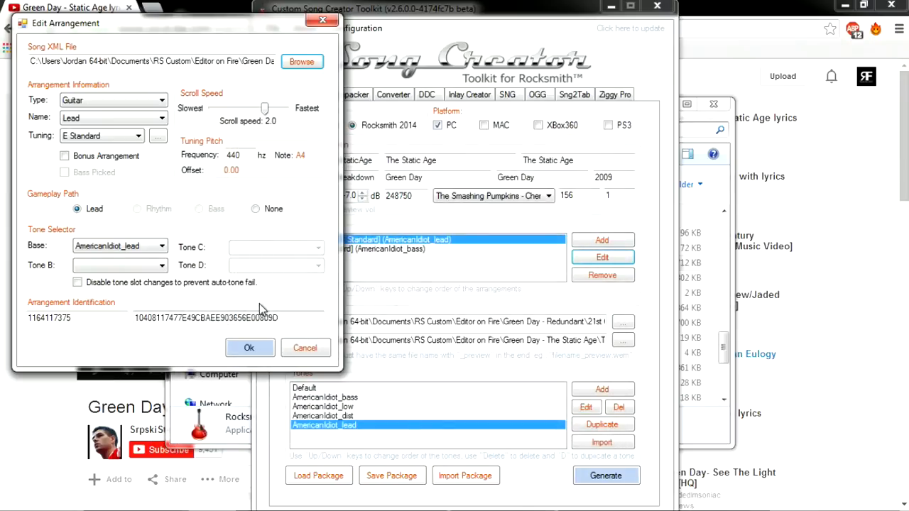
click(301, 346)
click(383, 249)
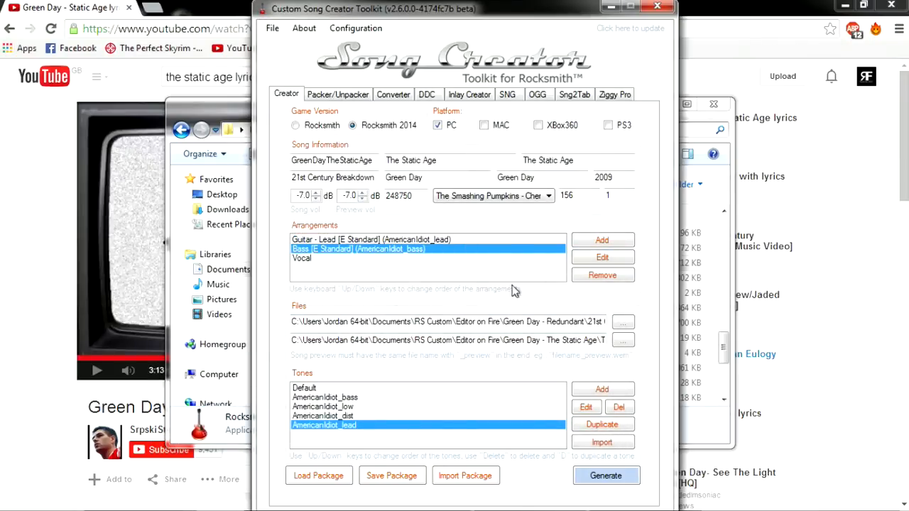
click(325, 259)
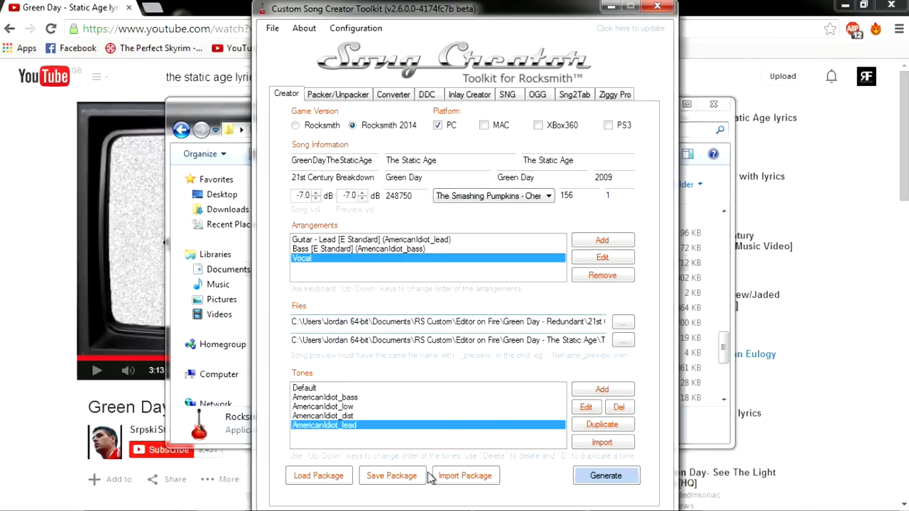
- Generate the song package on the Desktop as Green-Day_The-Static-Age_v1, using the song file as preview and without opening the output folder
click(601, 480)
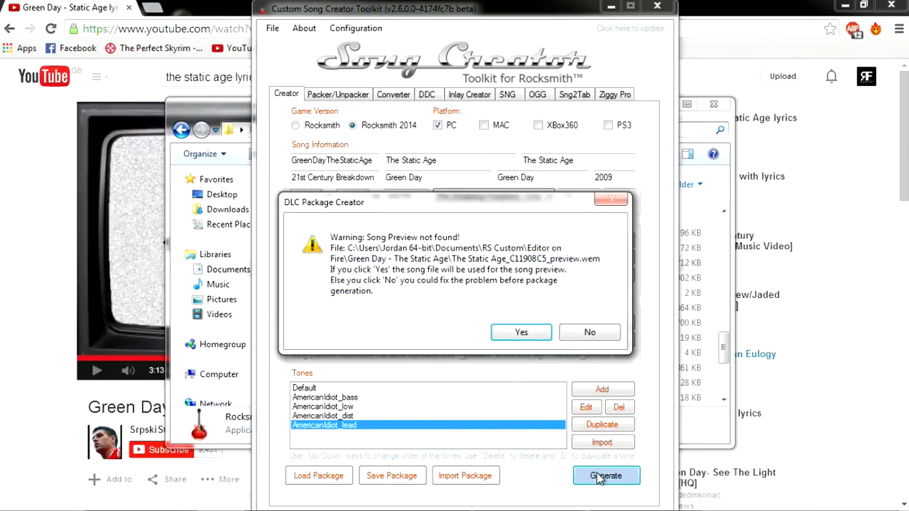
click(522, 331)
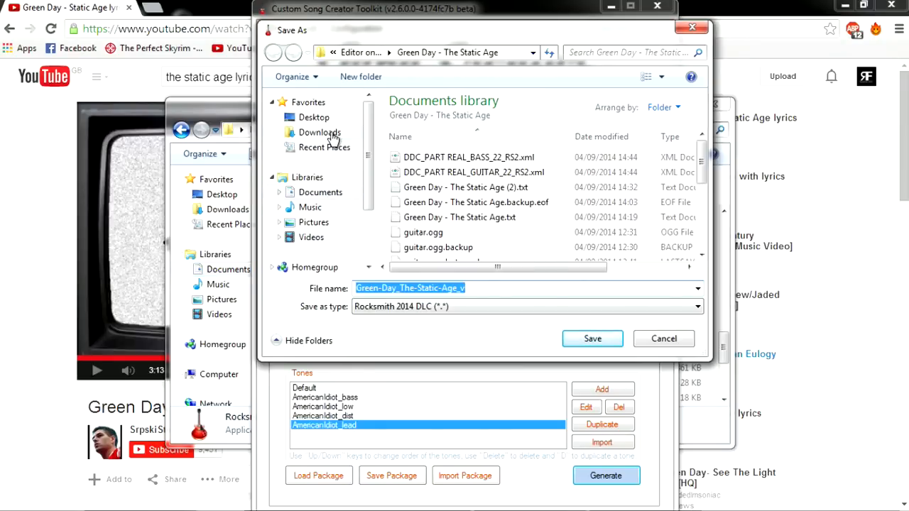
click(332, 120)
click(516, 287)
click(515, 287)
text(1)
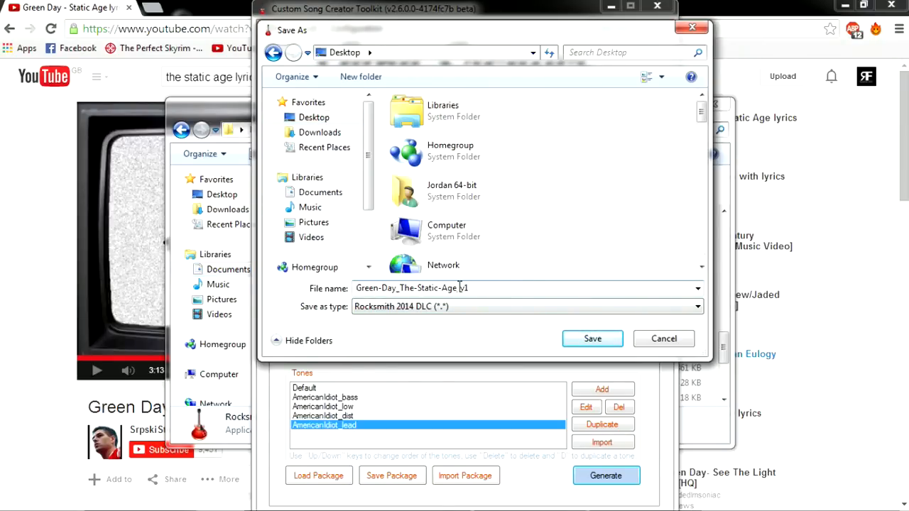
click(595, 340)
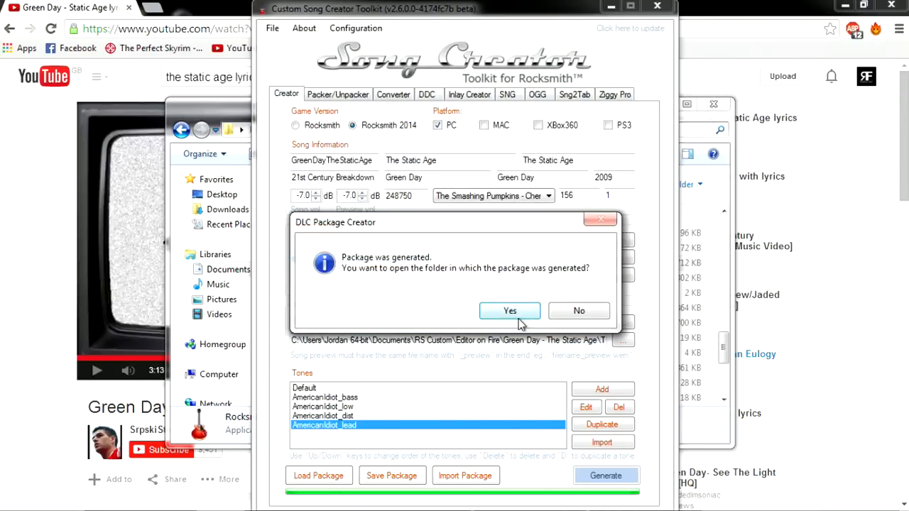
click(580, 310)
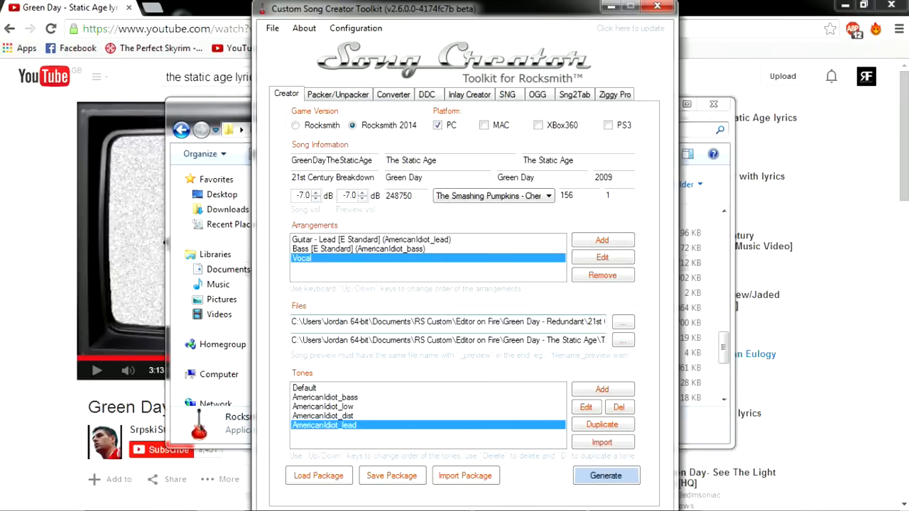
- Open the dlc folder of the Rocksmith 2014 installation under Program Files (x86)\Ubisoft in Windows Explorer and shift its window aside
mouse_move(450, 497)
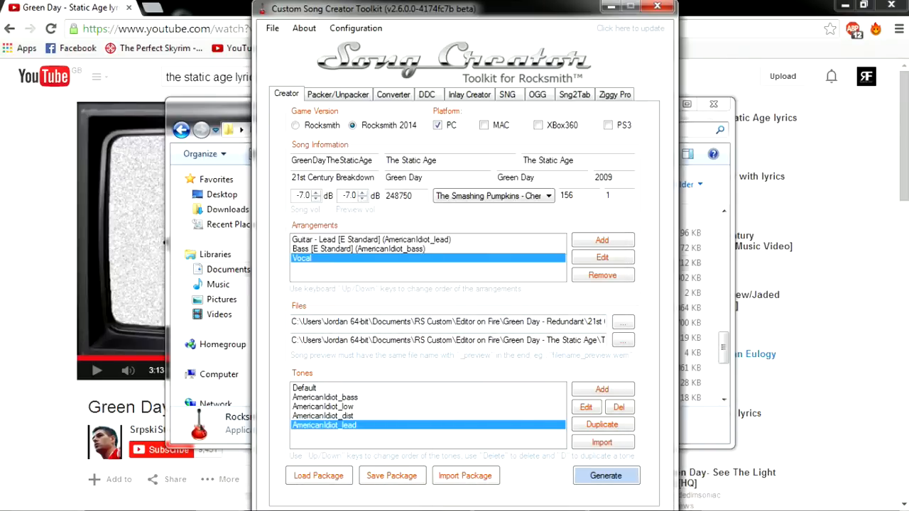
click(426, 501)
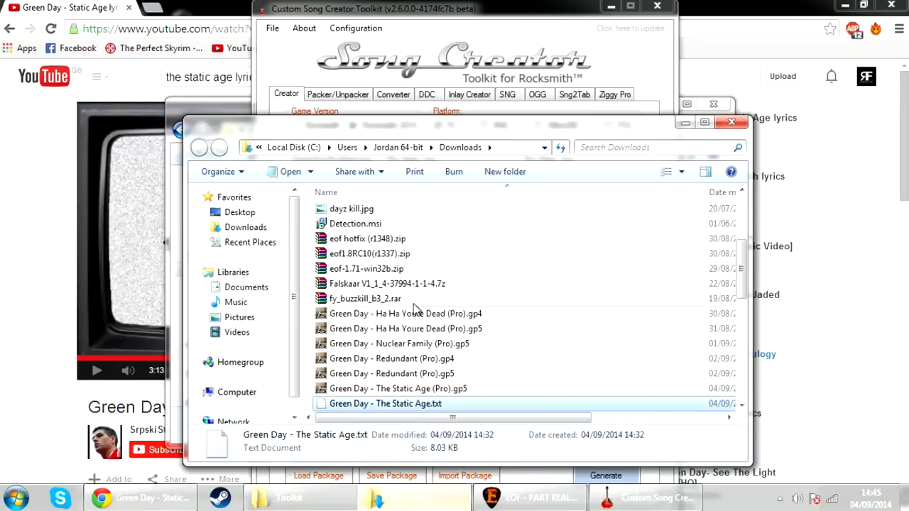
click(258, 393)
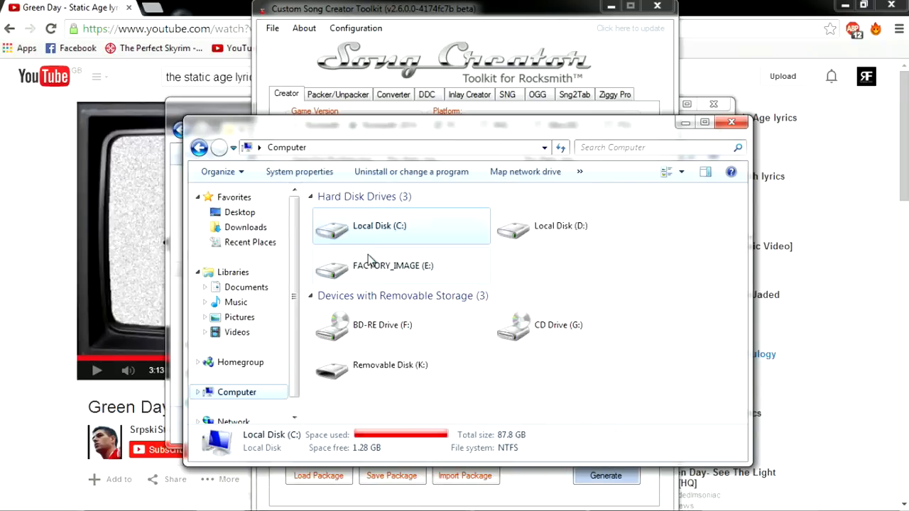
double_click(372, 236)
double_click(384, 273)
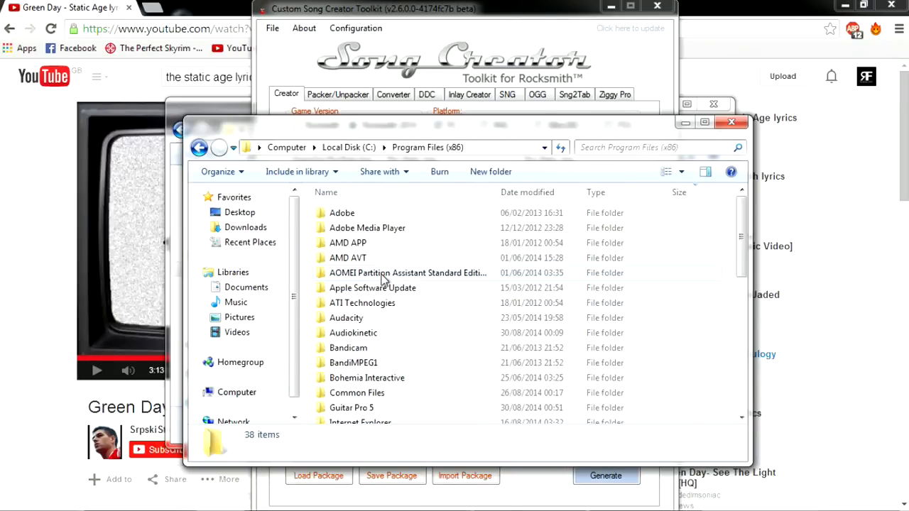
scroll(392, 291, down, 8)
double_click(366, 299)
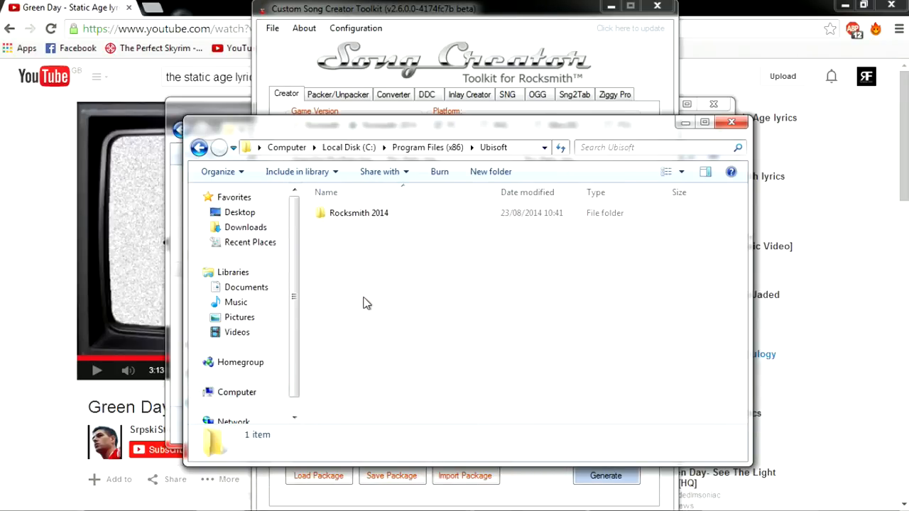
double_click(375, 206)
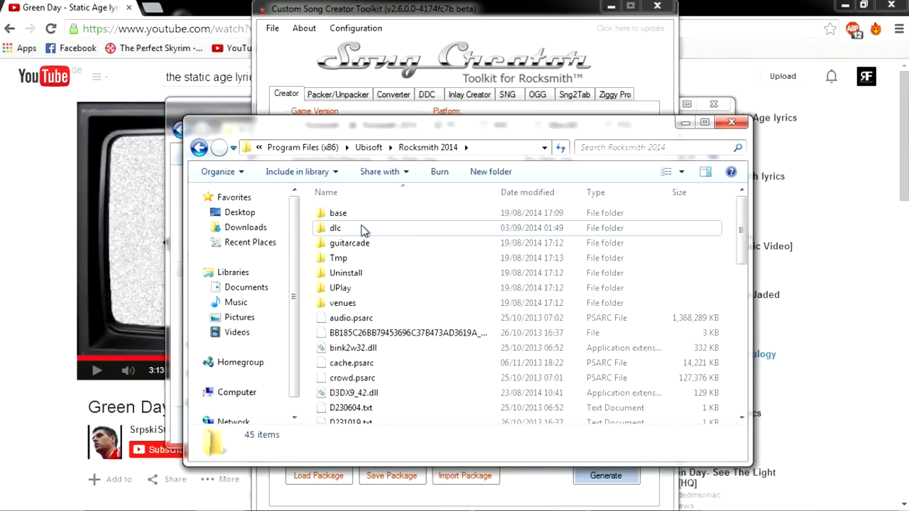
double_click(361, 229)
scroll(425, 312, down, 1)
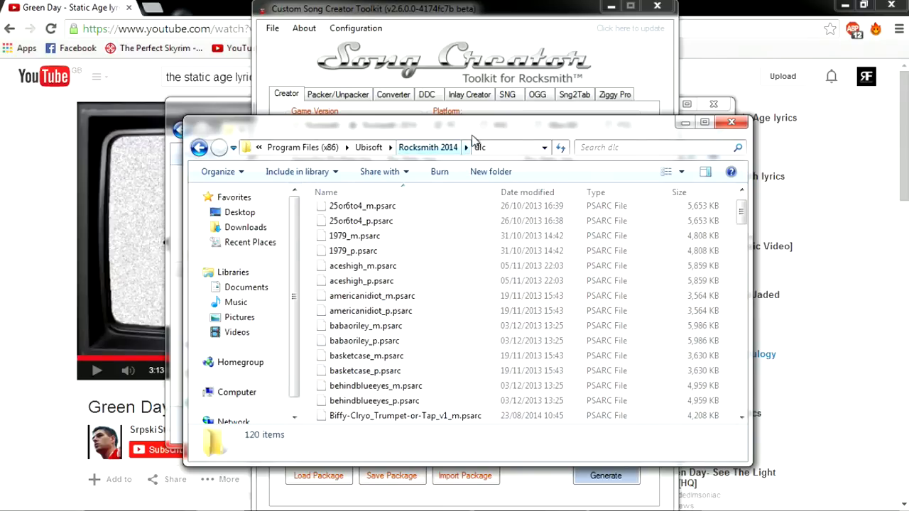
drag(463, 130, 577, 111)
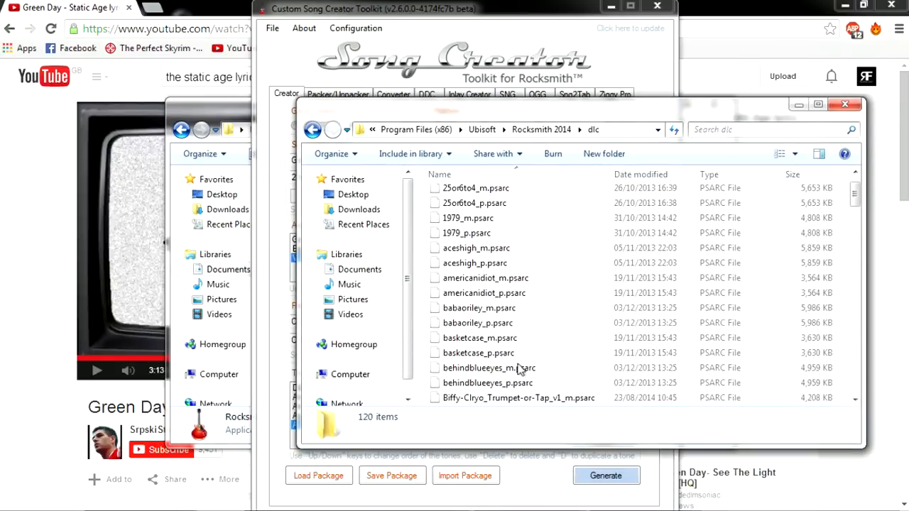
- Show the Desktop's contents in the other Explorer window and place that window beside the dlc folder
mouse_move(448, 508)
mouse_move(332, 507)
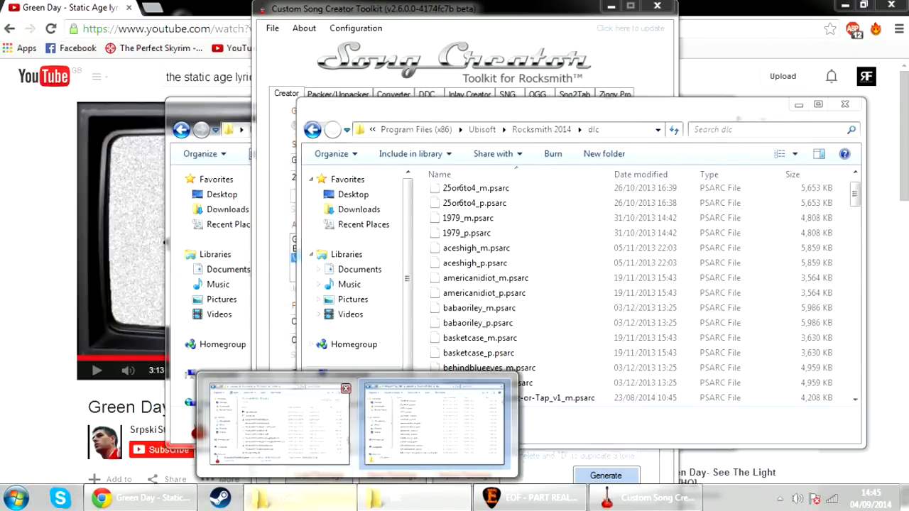
click(278, 425)
click(222, 196)
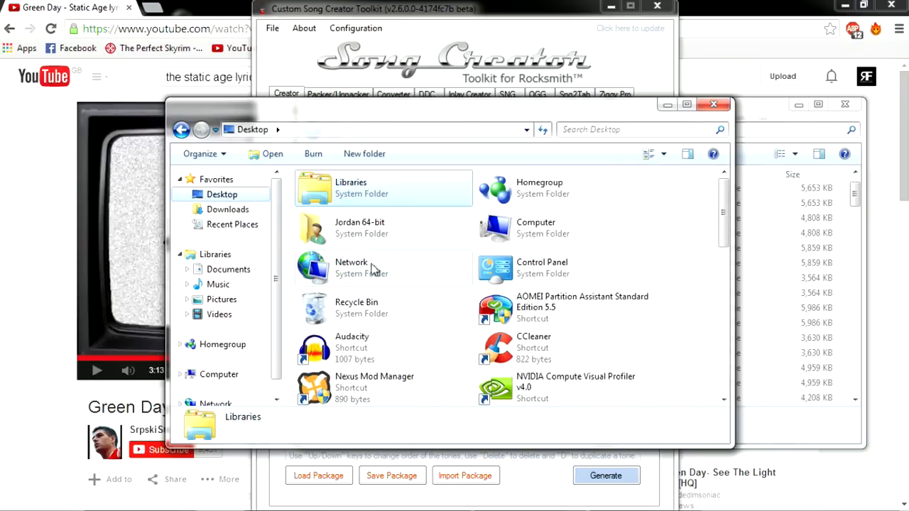
click(541, 228)
scroll(541, 227, down, 5)
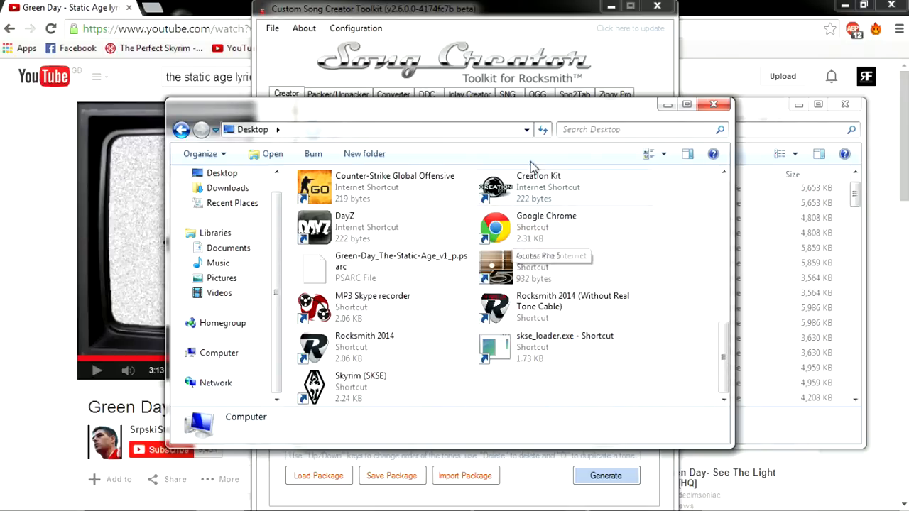
drag(515, 117, 287, 212)
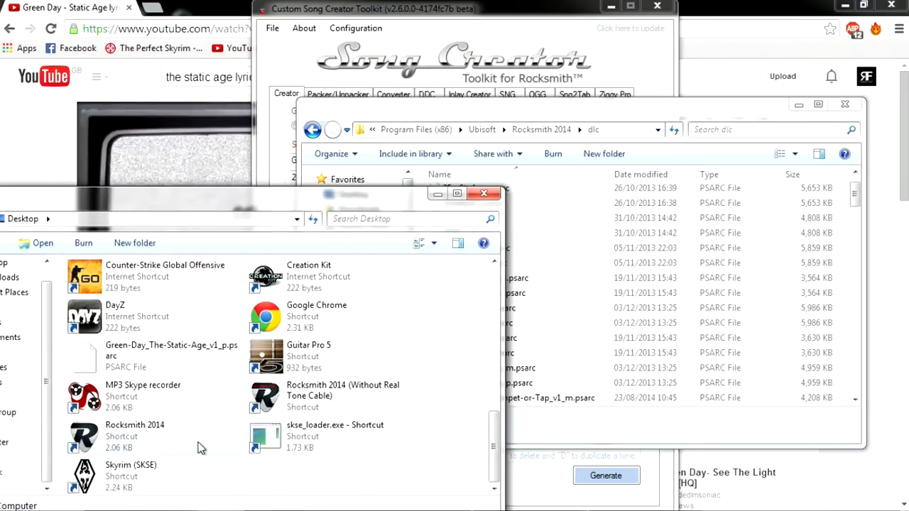
- Move Green-Day_The-Static-Age_v1_p.psarc from the Desktop into the dlc folder, granting administrator permission
scroll(198, 448, up, 3)
scroll(183, 454, up, 3)
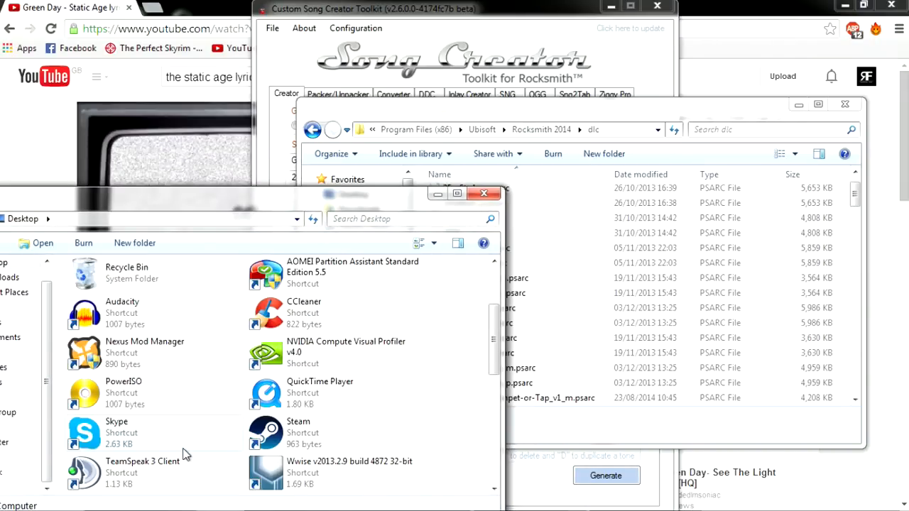
scroll(183, 454, down, 3)
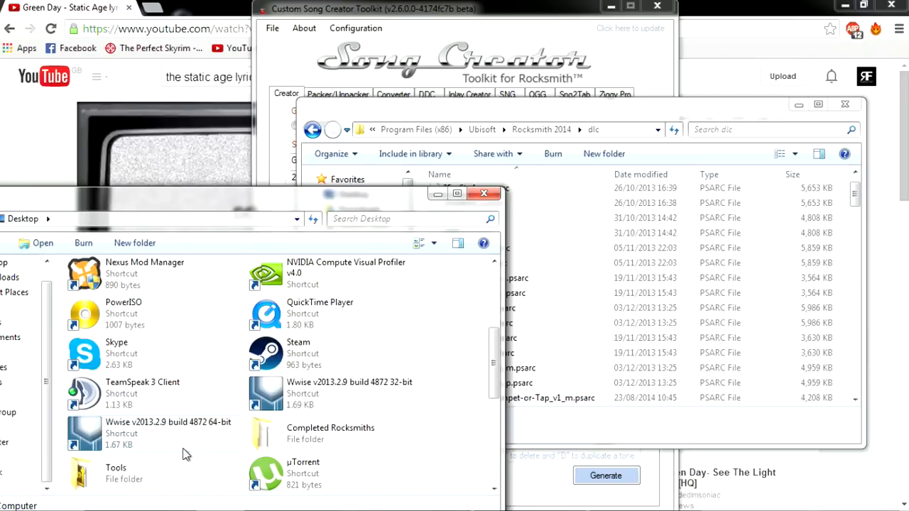
scroll(183, 454, down, 5)
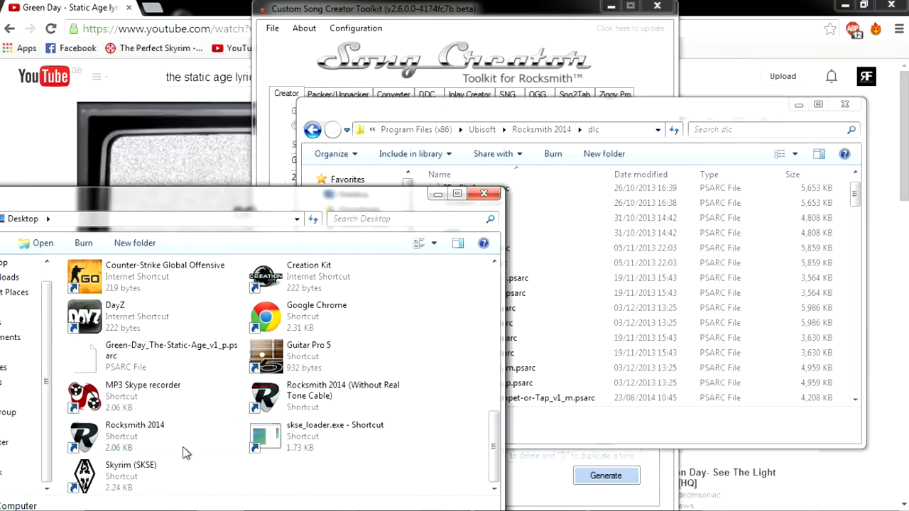
drag(163, 369, 598, 284)
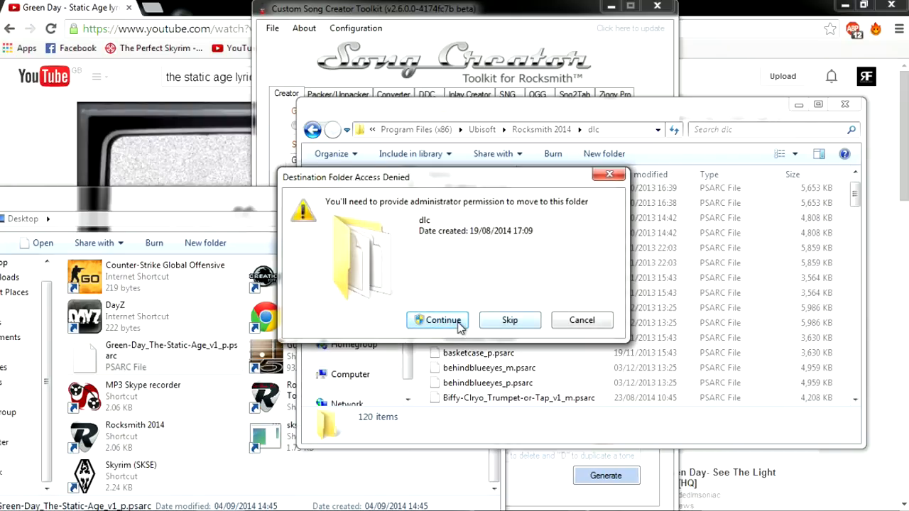
click(442, 320)
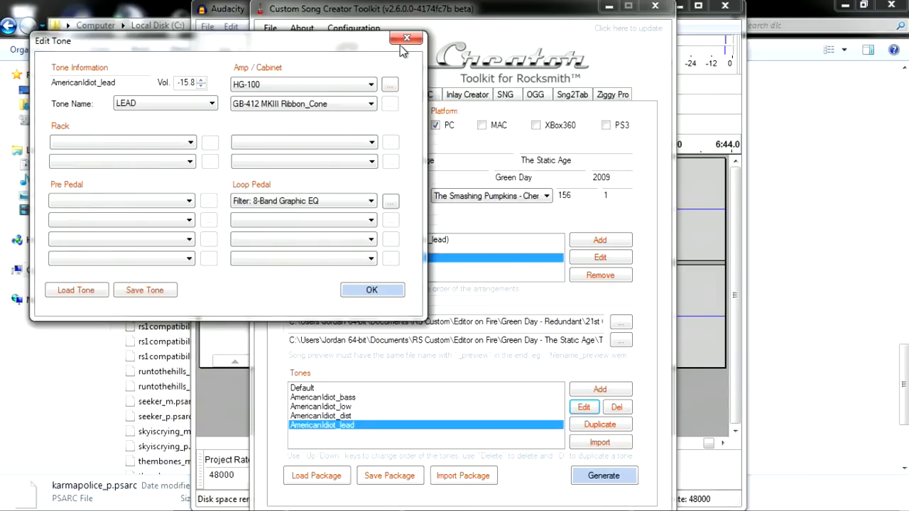
- Reopen the AmericanIdiot_lead tone in the Custom Song Creator Toolkit and adjust its volume to -19.8, then back to about -18.3
click(406, 39)
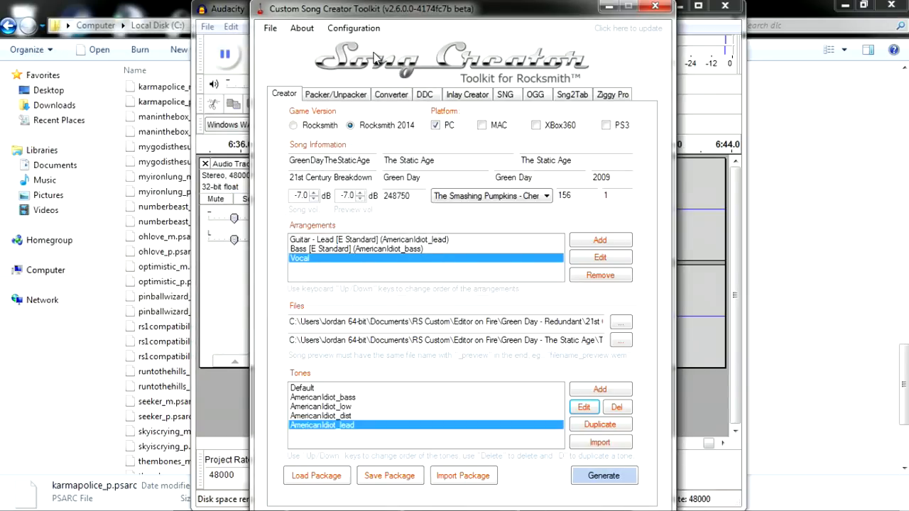
click(353, 416)
click(351, 425)
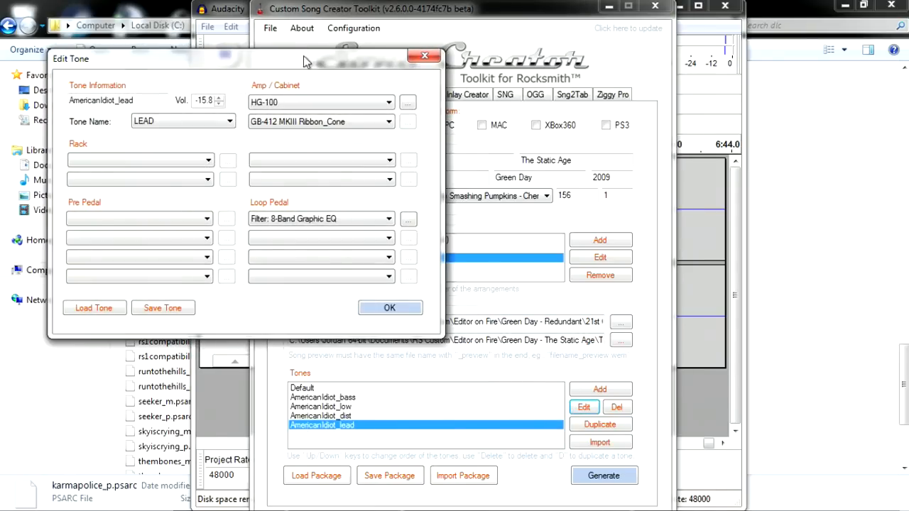
click(220, 104)
click(220, 104)
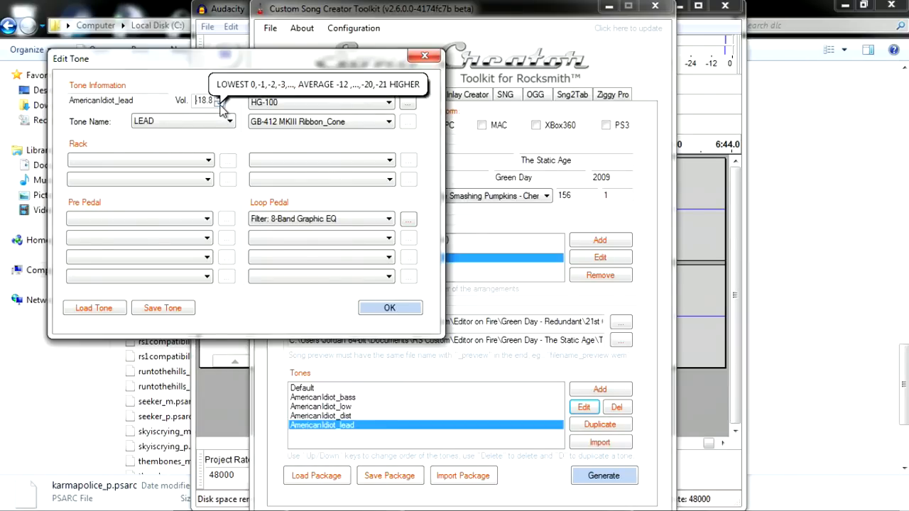
click(220, 105)
click(220, 105)
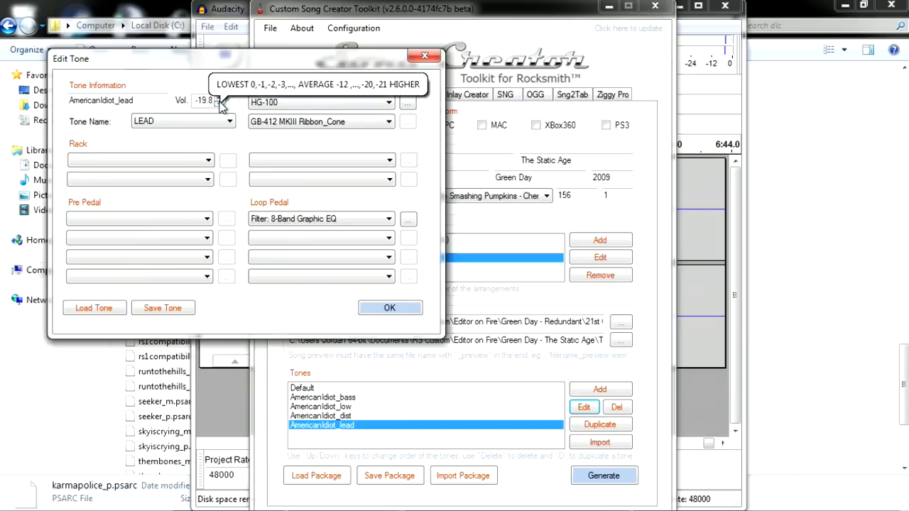
click(220, 98)
click(220, 99)
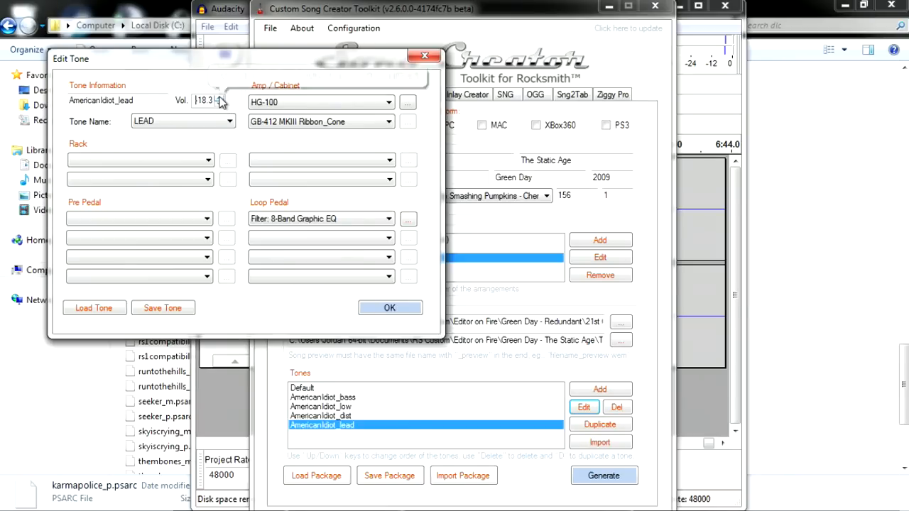
click(220, 99)
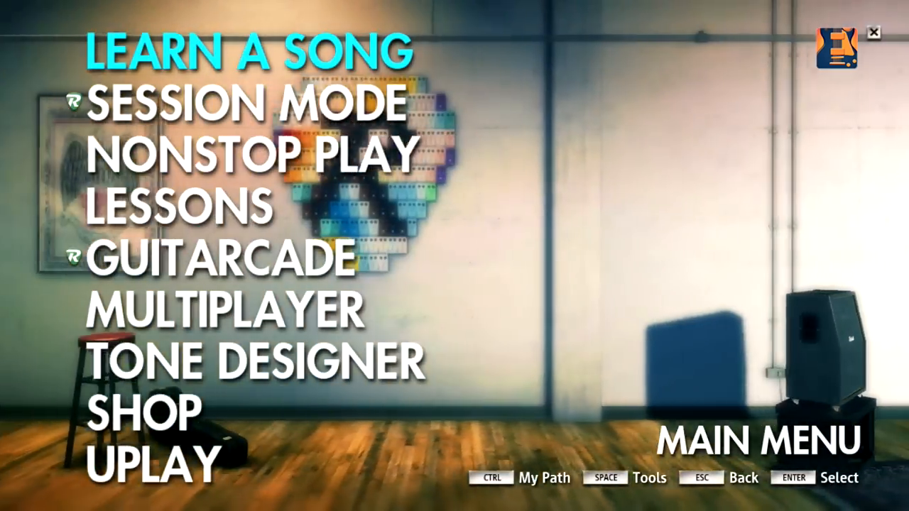
- In Rocksmith 2014, find Green Day's The Static Age in the Learn a Song list and start playing its lead arrangement
key(Return)
key(Down)
key(Down)
key(Down)
key(Down)
key(Down)
key(Down)
key(Down)
key(Down)
key(Down)
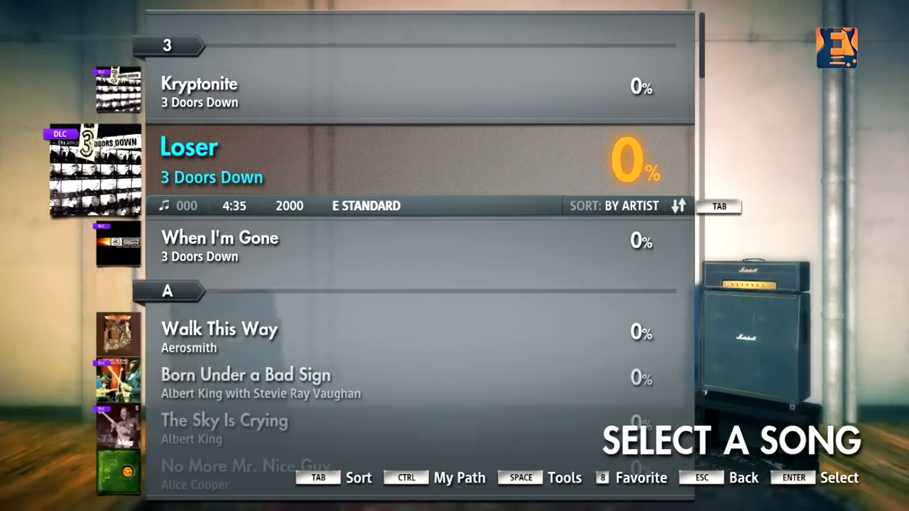
key(Down)
key(Down)
key(Down)
key(Down)
key(Down)
key(Down)
key(Down)
key(Down)
key(Down)
key(Down)
key(Down)
key(Down)
key(Down)
key(Down)
key(Down)
key(Down)
key(Down)
key(Down)
key(Down)
key(Down)
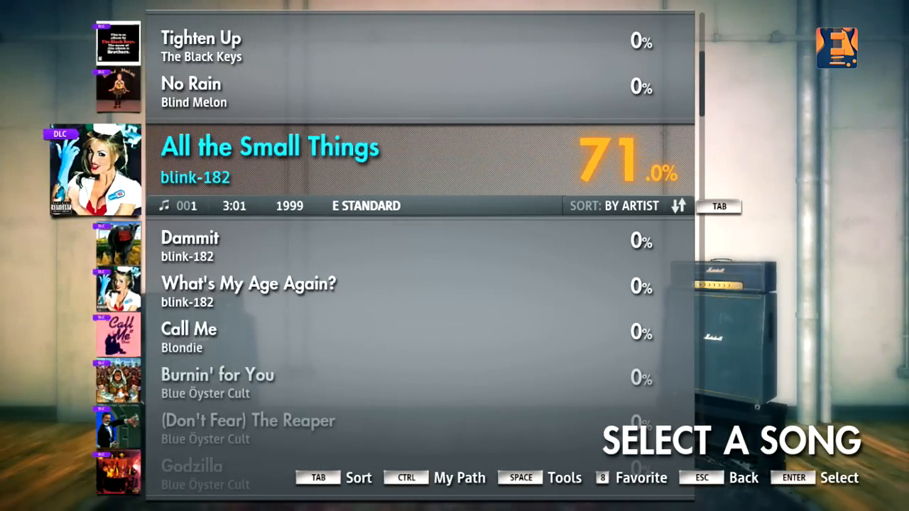
key(Down)
key(Down)
key(Down)
key(Down)
key(Down)
key(Down)
key(Down)
key(Down)
key(Down)
key(Down)
key(Down)
key(Down)
key(Down)
key(Down)
key(Down)
key(Down)
key(Down)
key(Down)
key(Down)
key(Down)
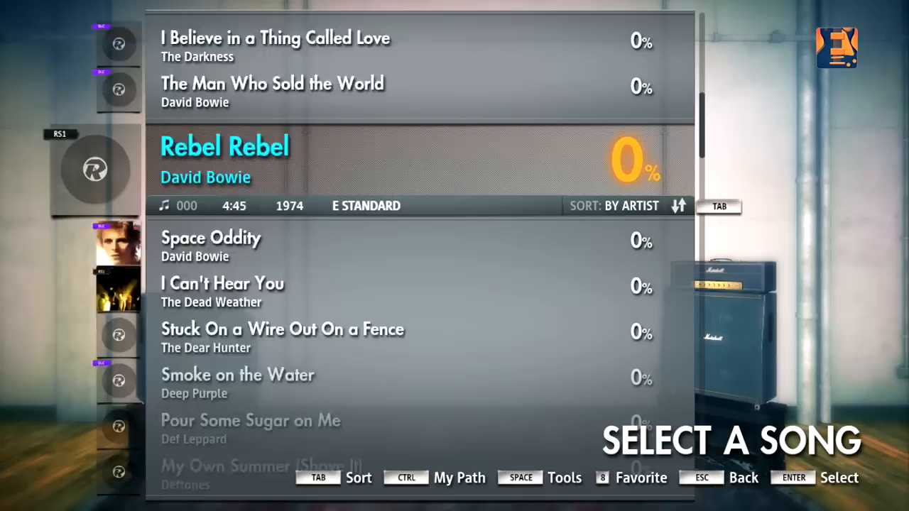
key(Down)
key(Down)
key(Down)
key(Down)
key(Down)
key(Down)
key(Down)
key(Down)
key(Down)
key(Down)
key(Down)
key(Down)
key(Down)
key(Down)
key(Down)
key(Down)
key(Down)
key(Down)
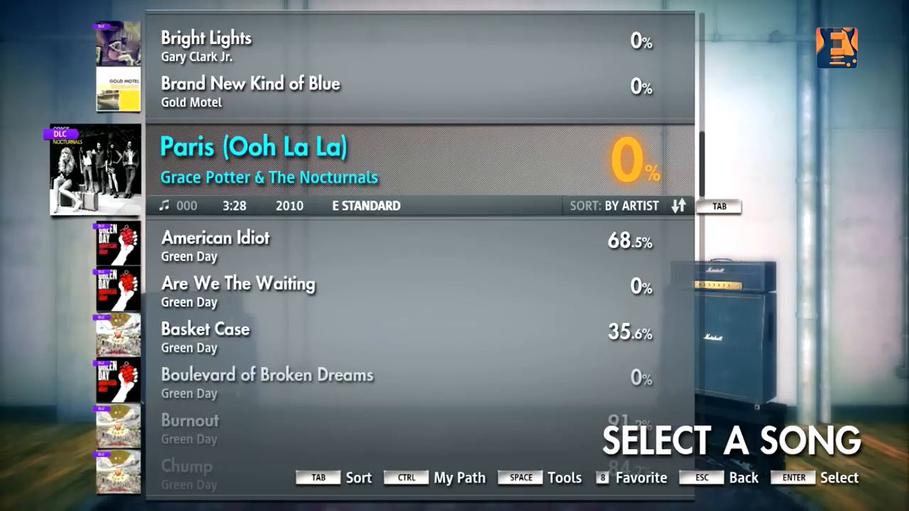
key(Down)
key(Down)
key(Down)
key(Down)
key(Down)
key(Down)
key(Down)
key(Down)
key(Down)
key(Down)
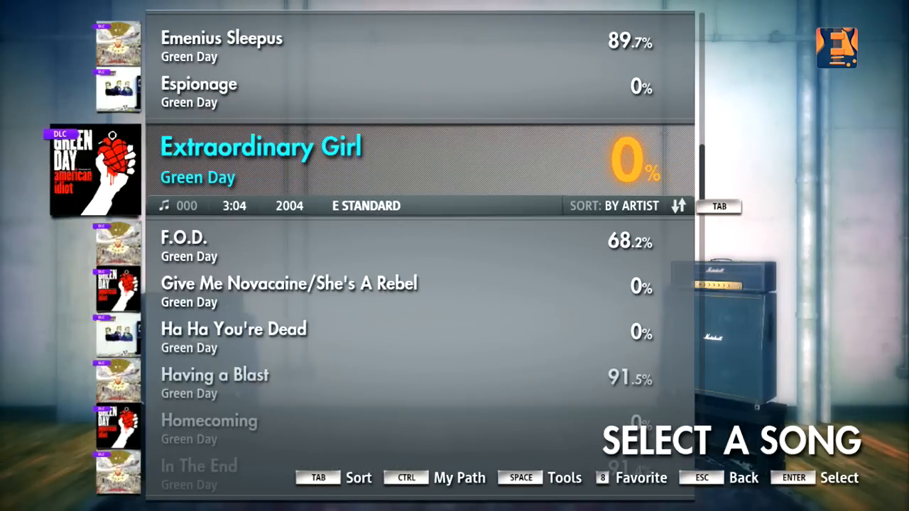
key(Down)
key(Down)
key(Down)
key(Down)
key(Down)
key(Down)
key(Down)
key(Down)
key(Down)
key(Down)
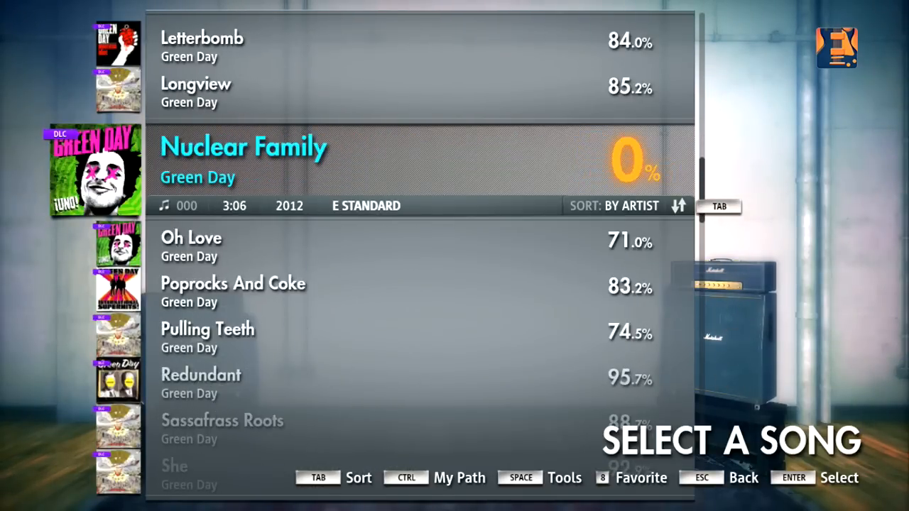
key(Down)
key(Down)
key(Down)
key(Down)
key(Down)
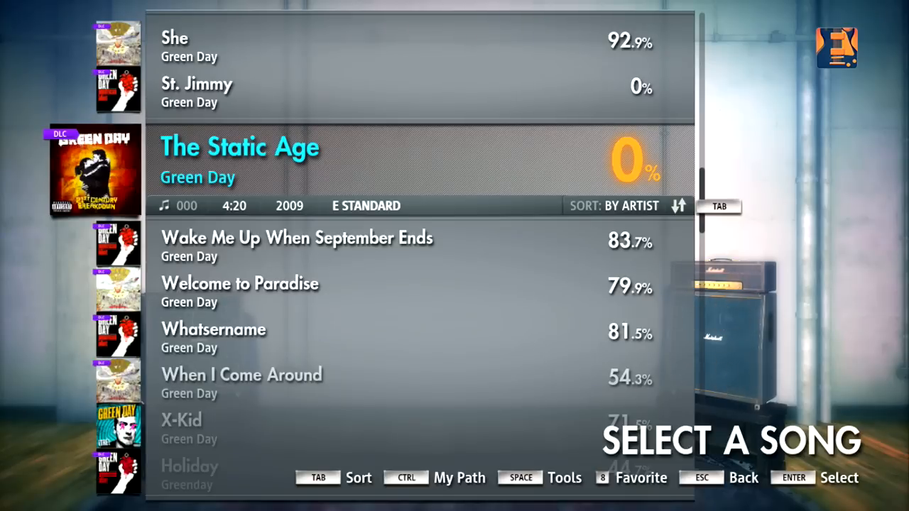
key(Return)
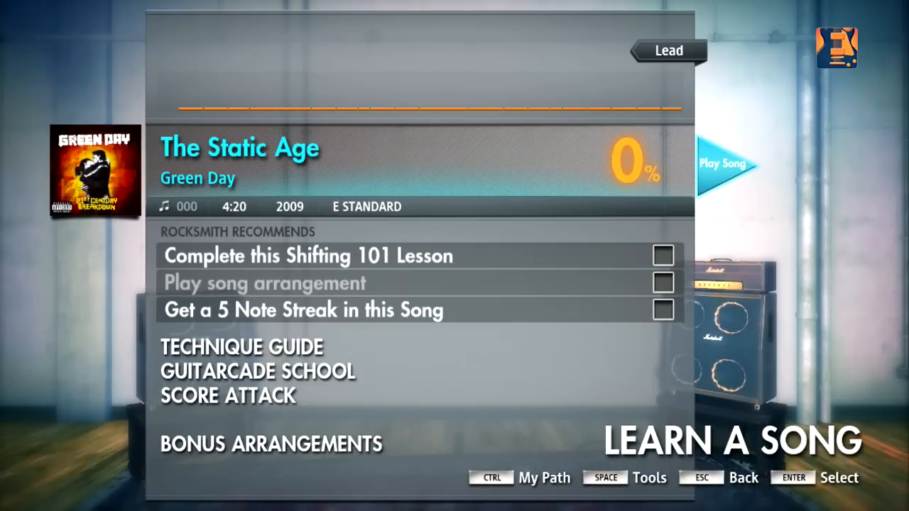
key(Return)
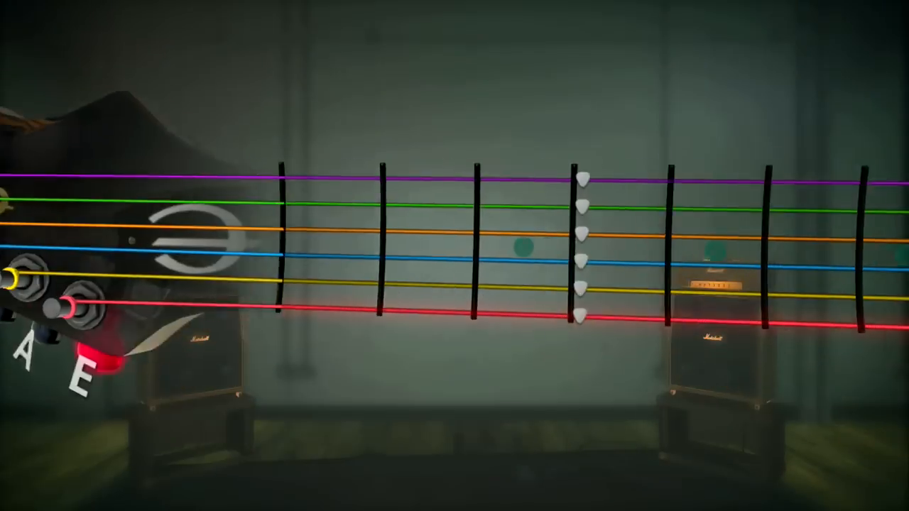